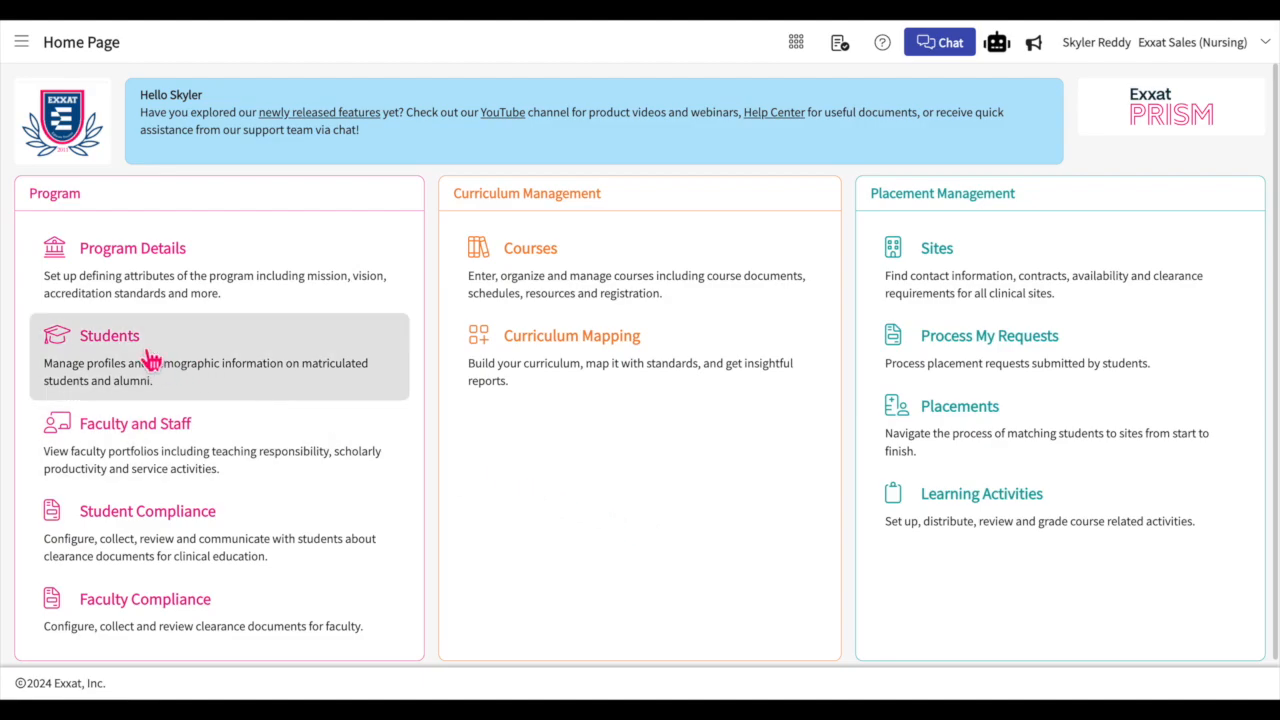
Step: Open the setup area of the Students module
click(21, 42)
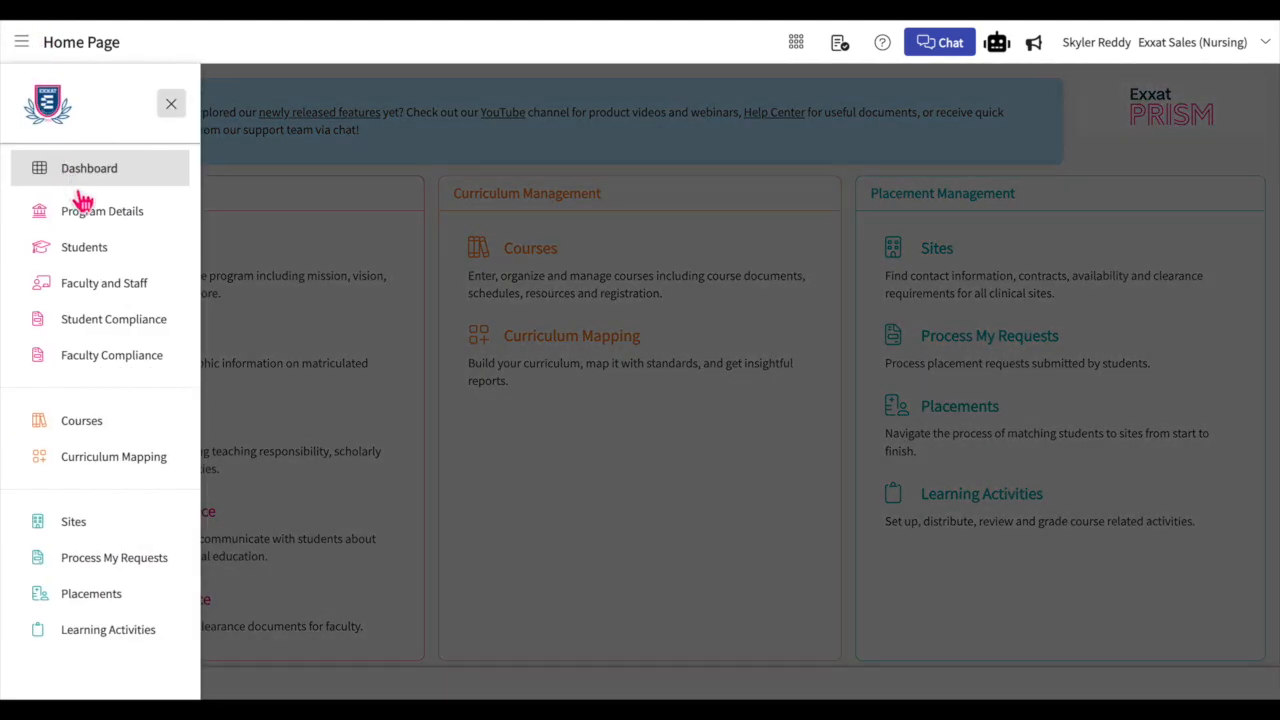
click(92, 250)
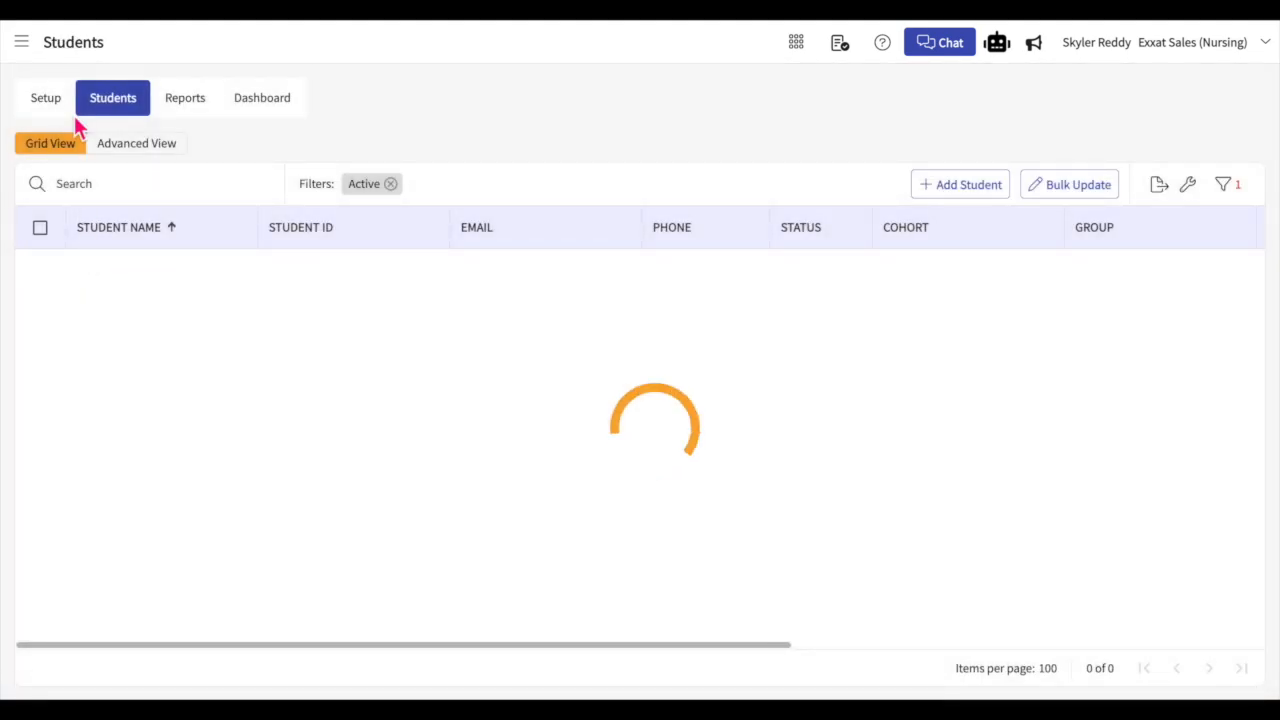
click(46, 103)
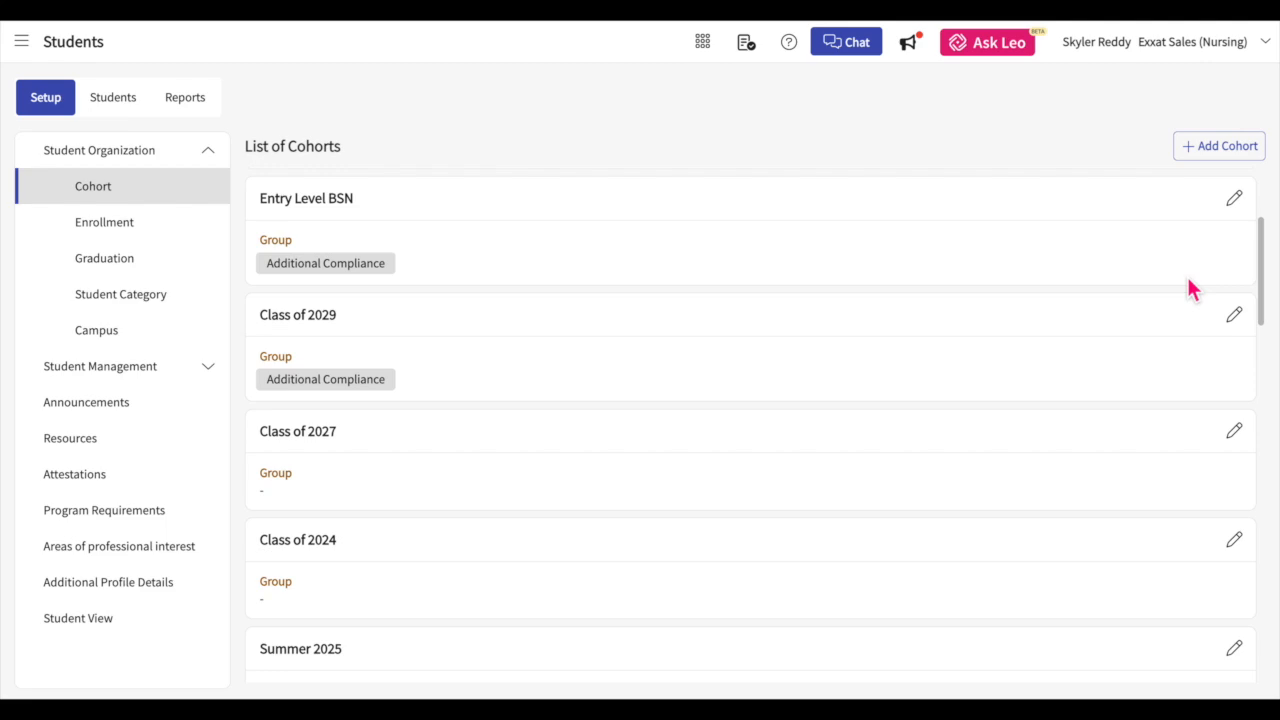
Step: Start a new cohort and name it Class of 2030
click(1190, 148)
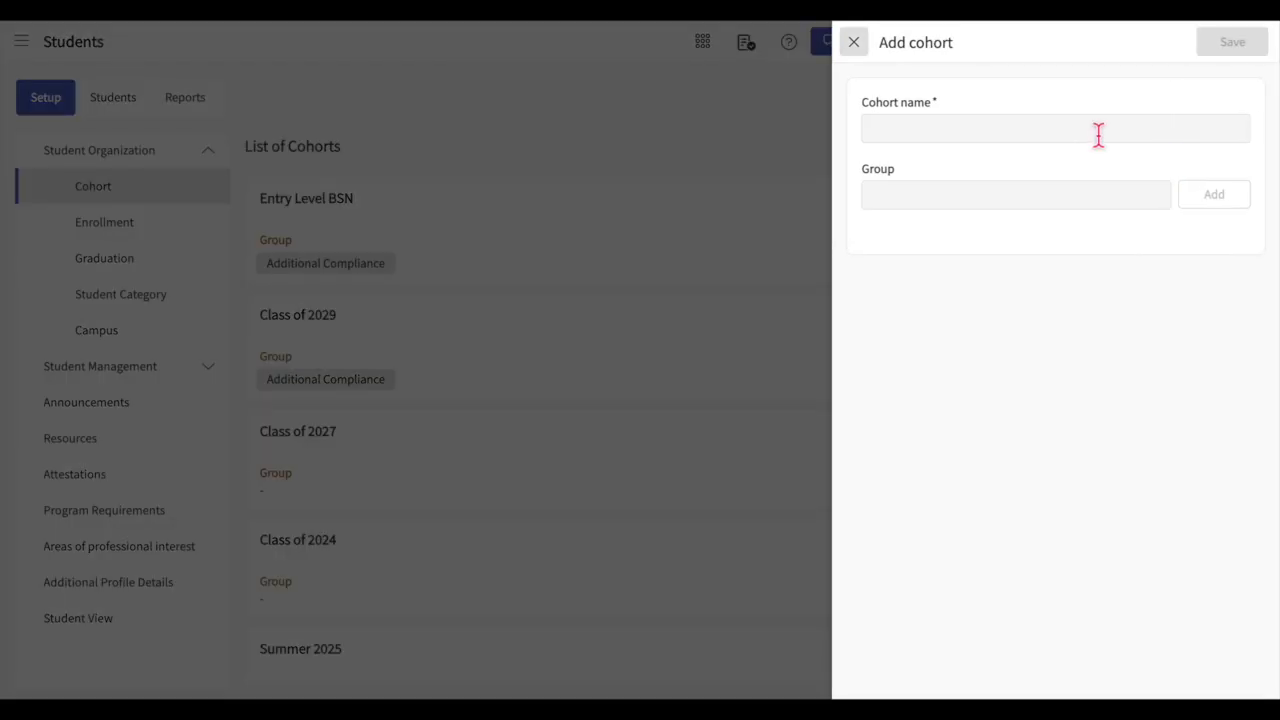
click(1092, 138)
text(Class o)
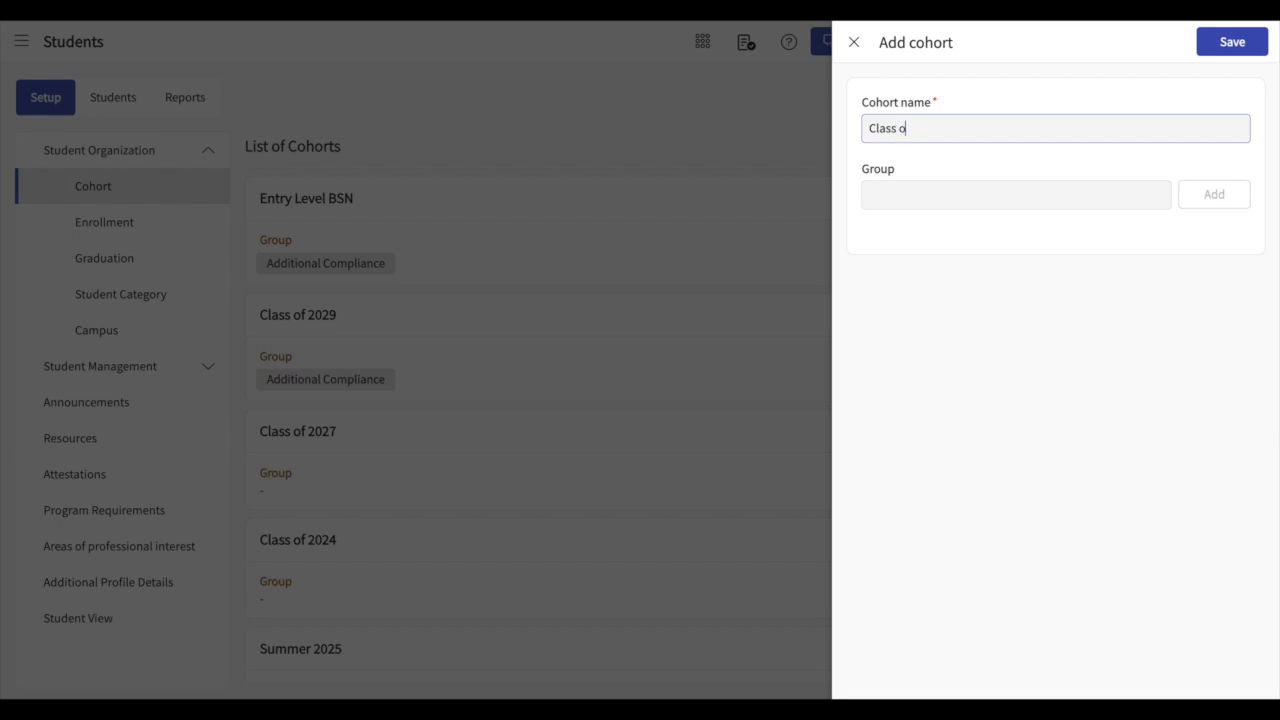
text(f 2030)
Step: Add the group Additional Compliance to the new cohort and save the cohort
click(1009, 200)
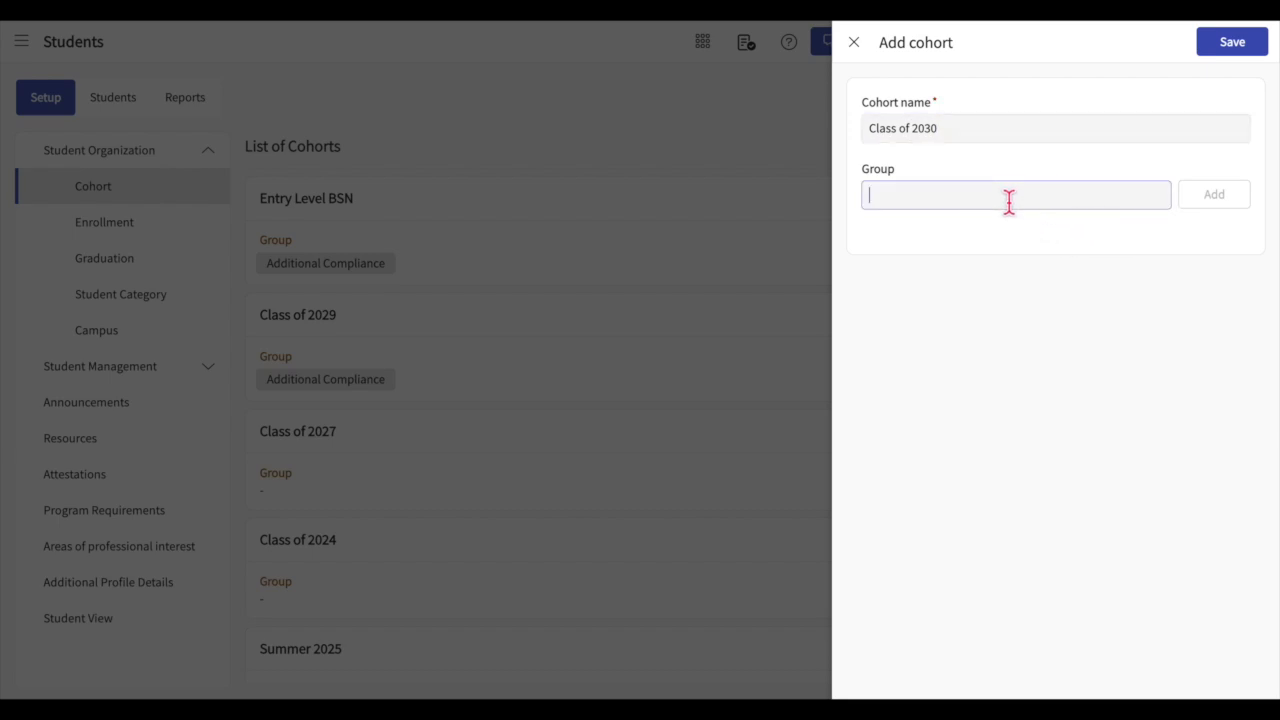
text(Additional Compliance)
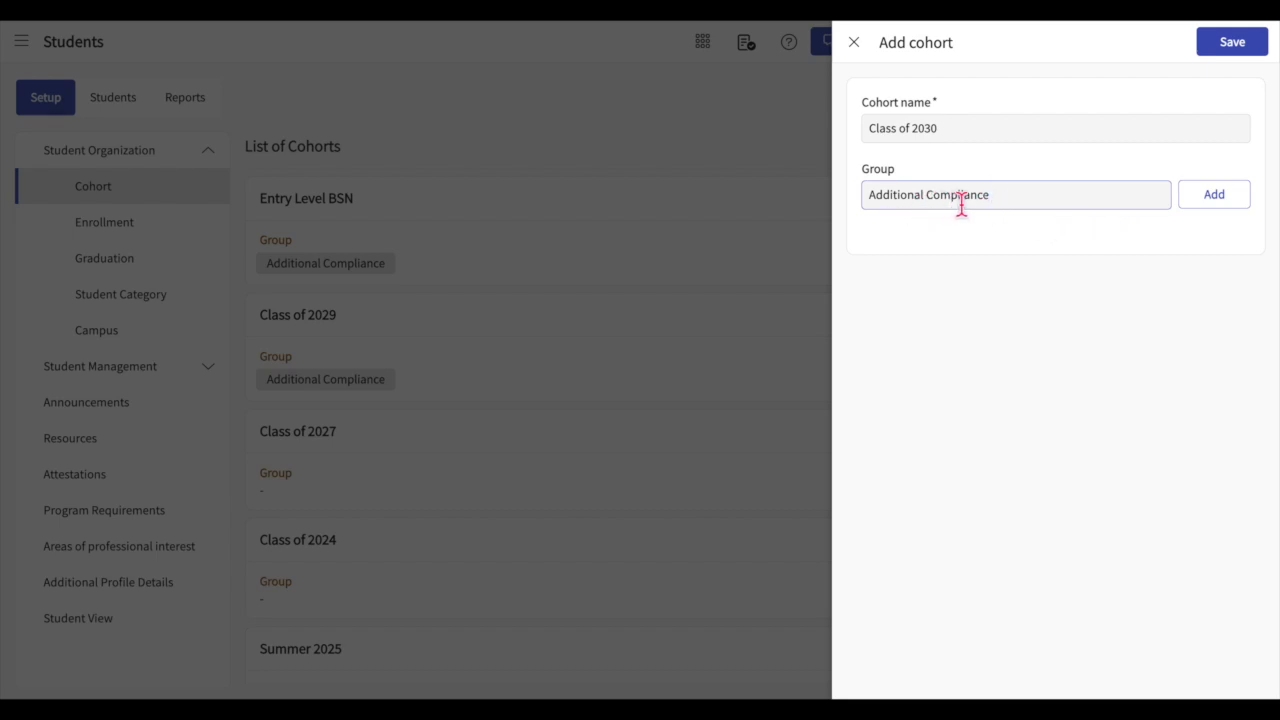
click(1228, 204)
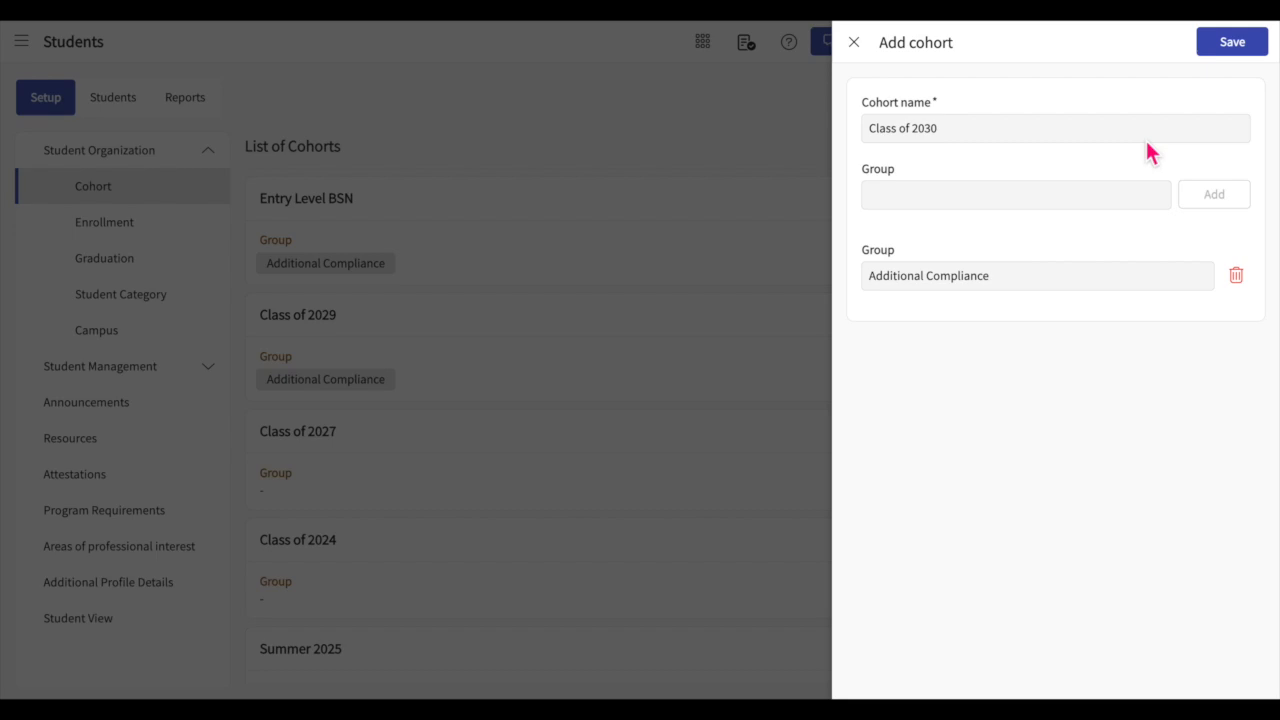
click(1060, 205)
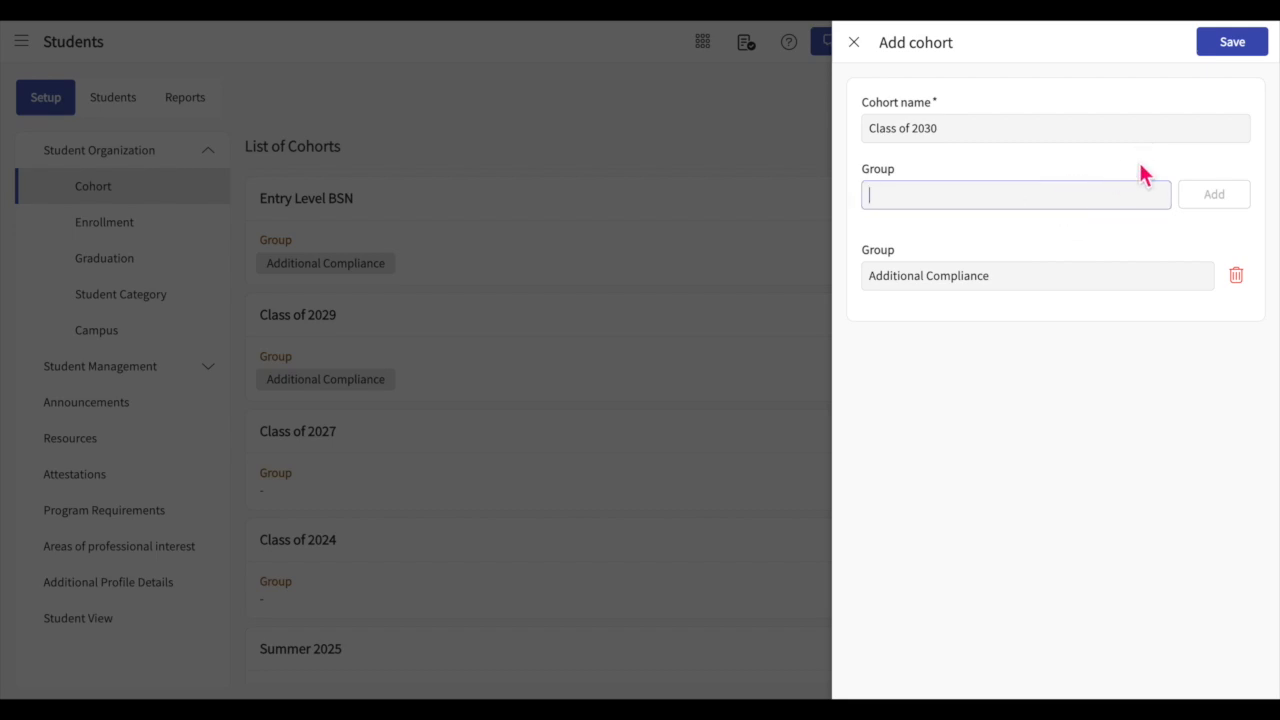
click(1241, 55)
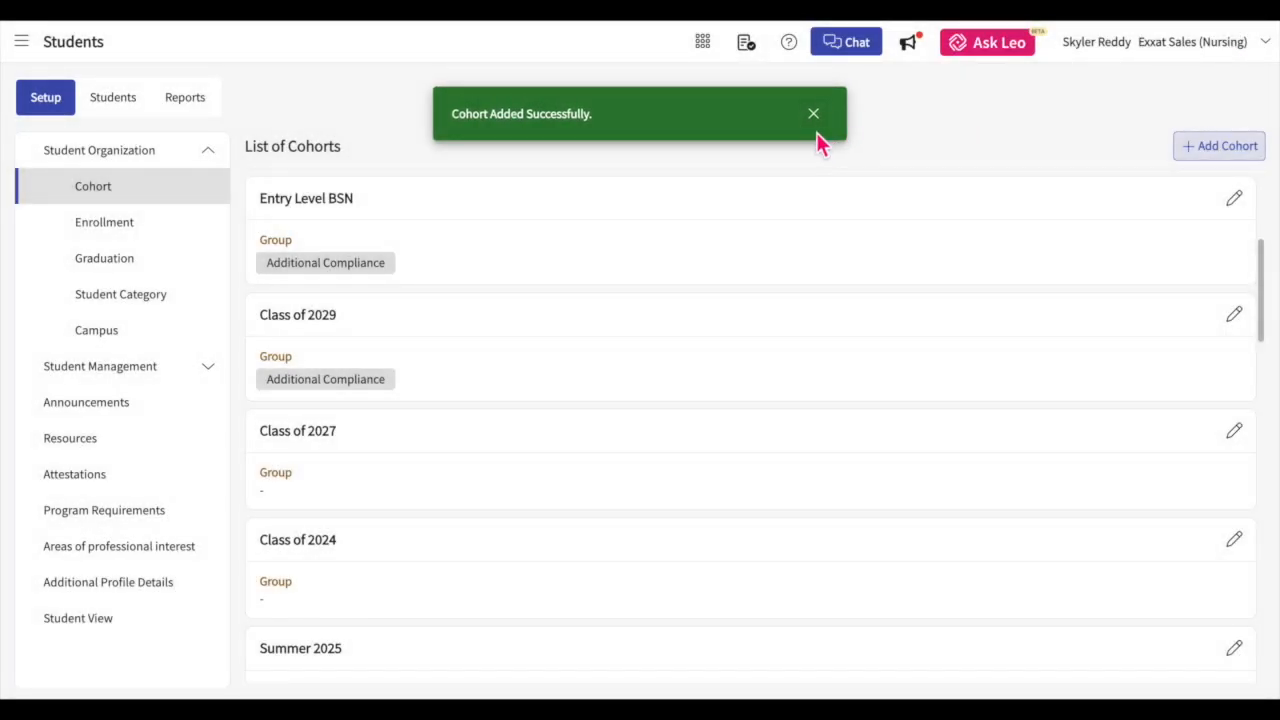
click(816, 122)
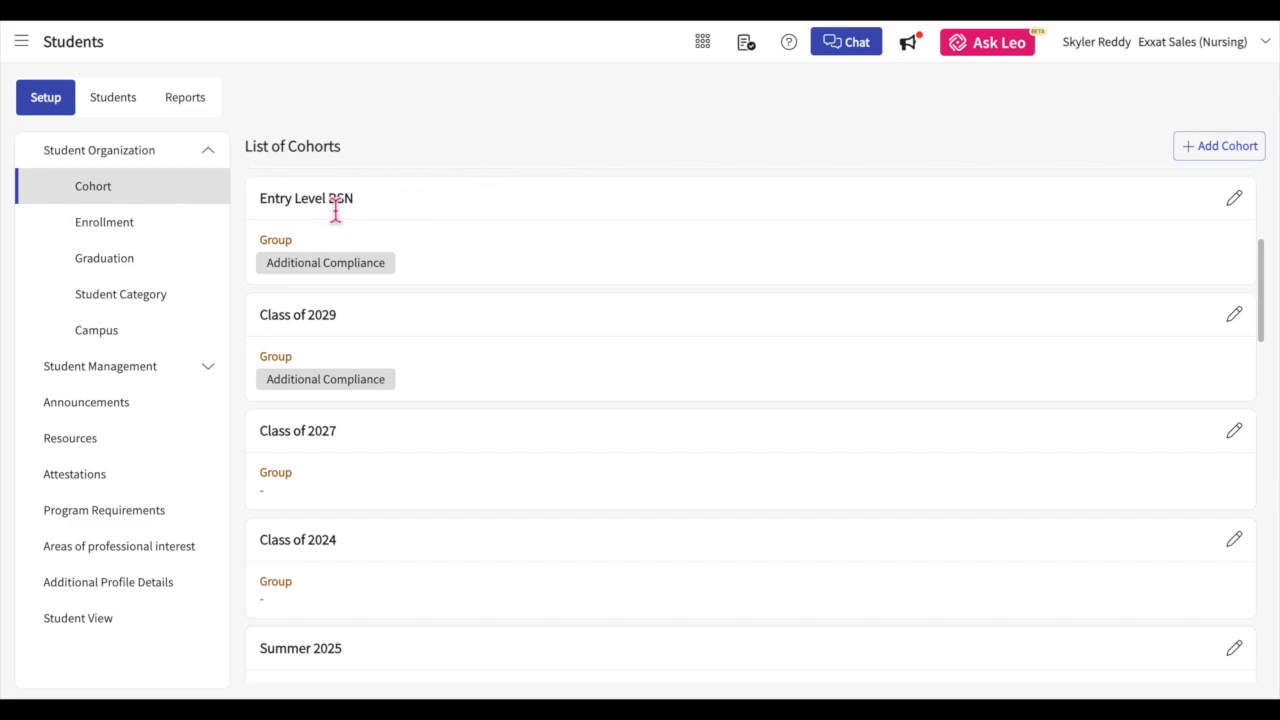
Step: Add the enrollment term Spring 2025 in the enrollment settings and set its enrollment date to April 1, 2024
click(189, 234)
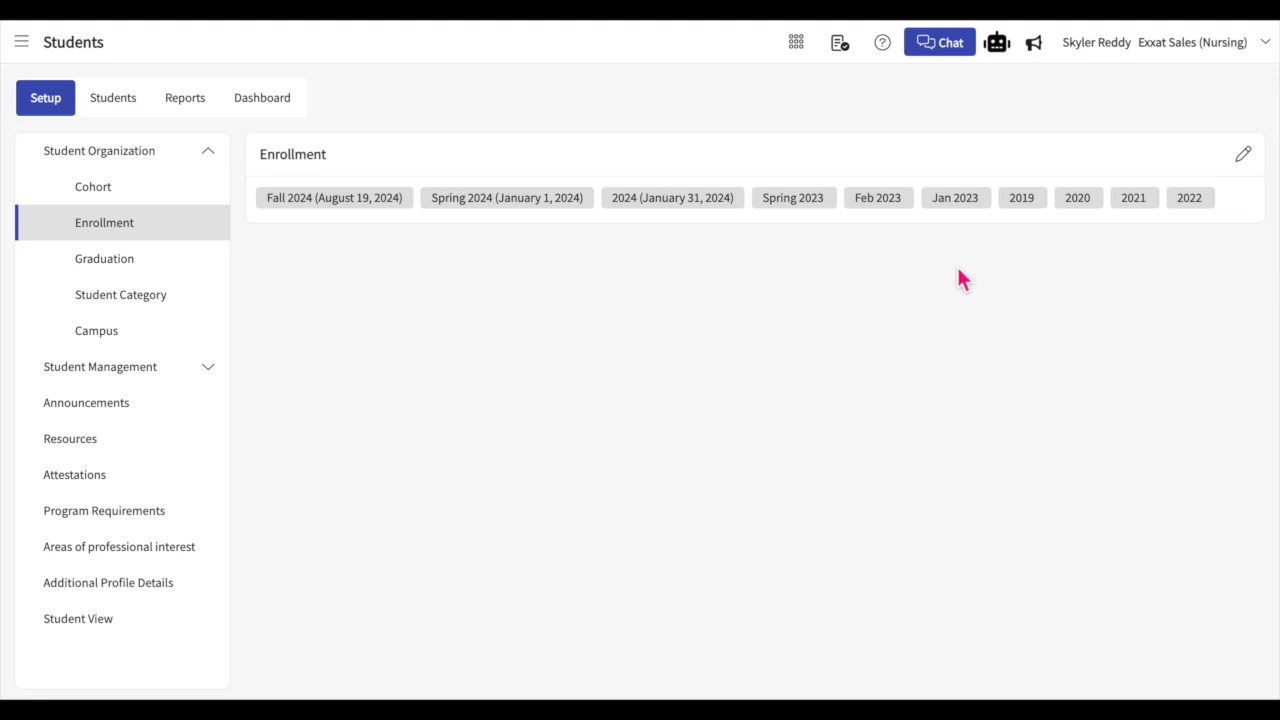
click(1260, 157)
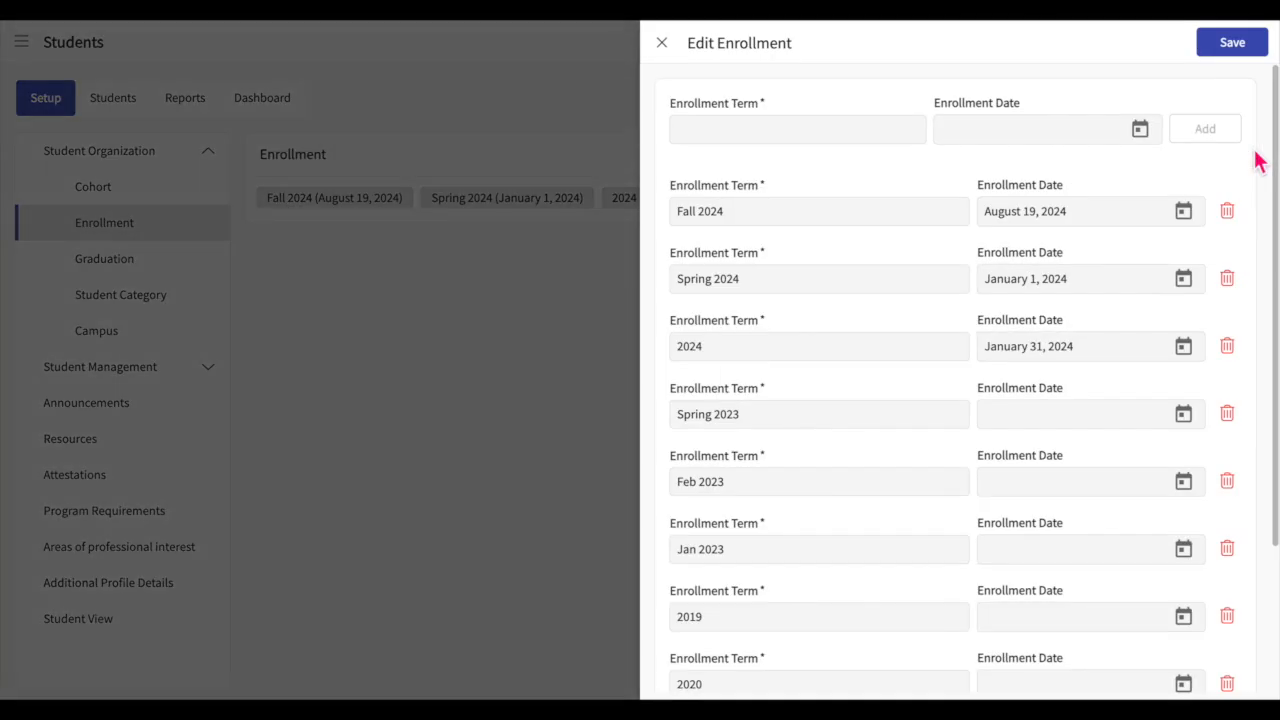
click(866, 130)
text(Spring 2025)
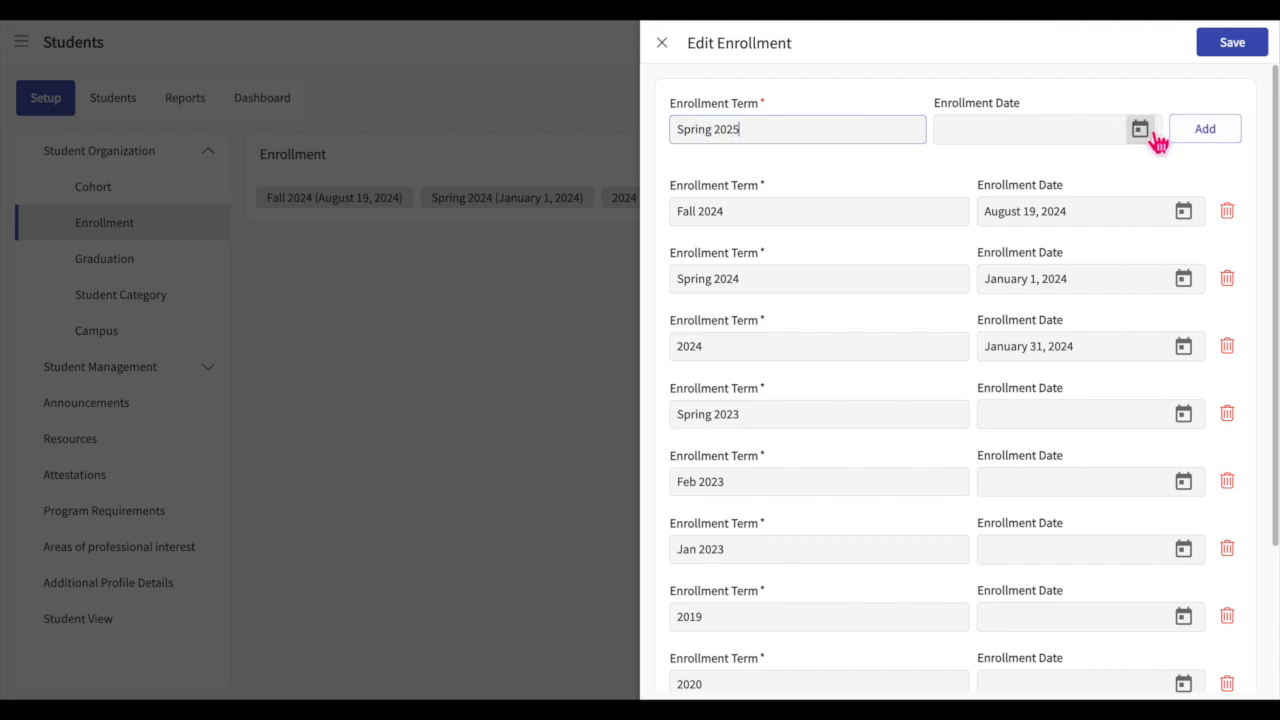
click(1186, 134)
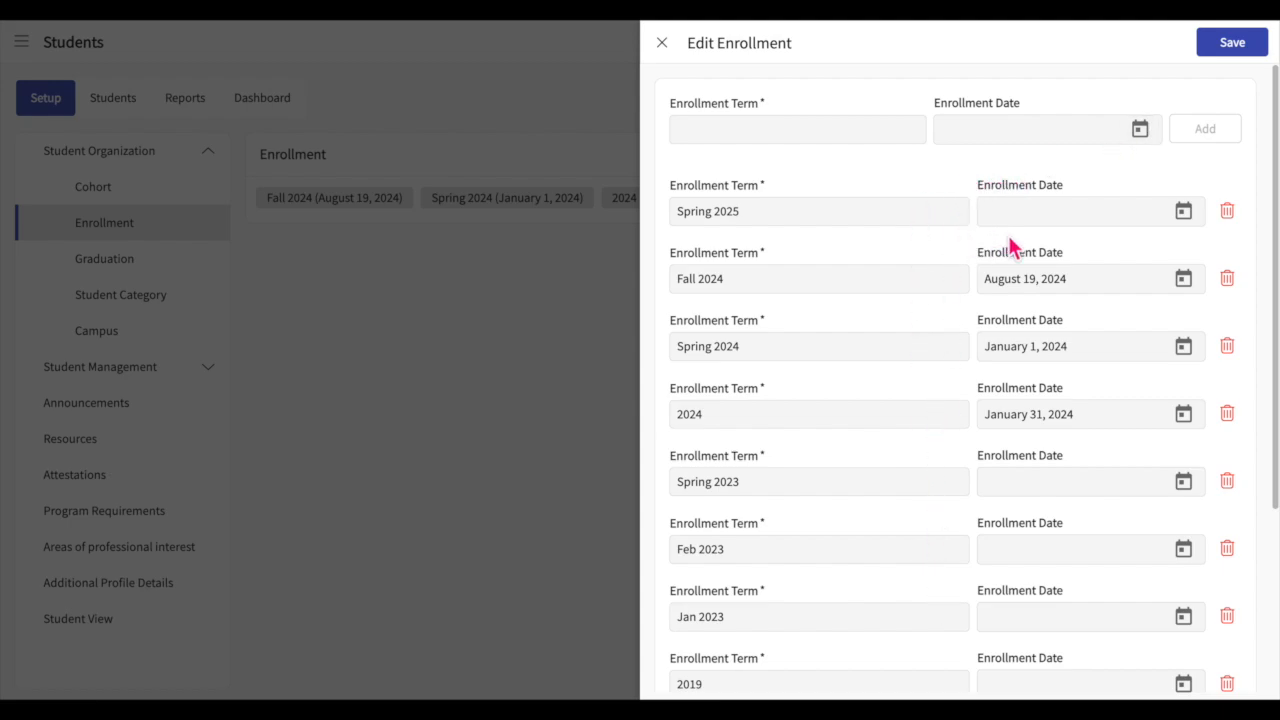
click(1185, 213)
click(1040, 382)
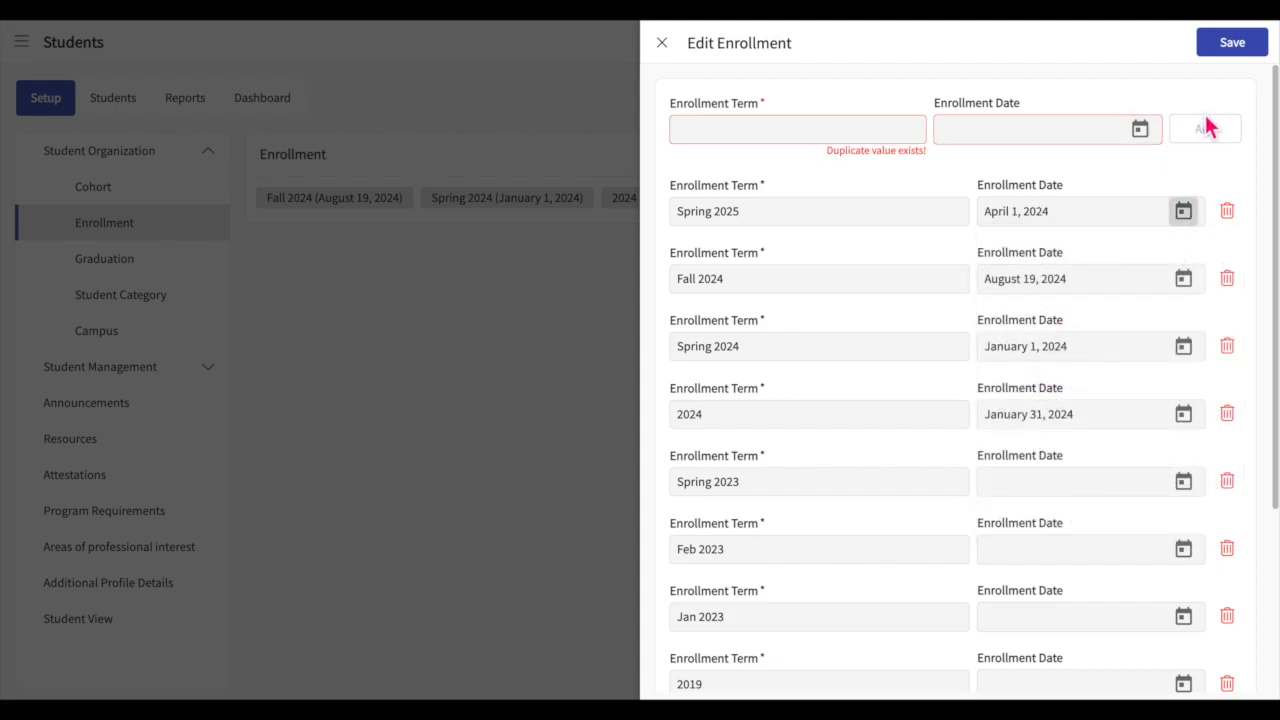
Step: Delete the Spring 2025 enrollment term and save the enrollment settings
click(1233, 228)
click(830, 388)
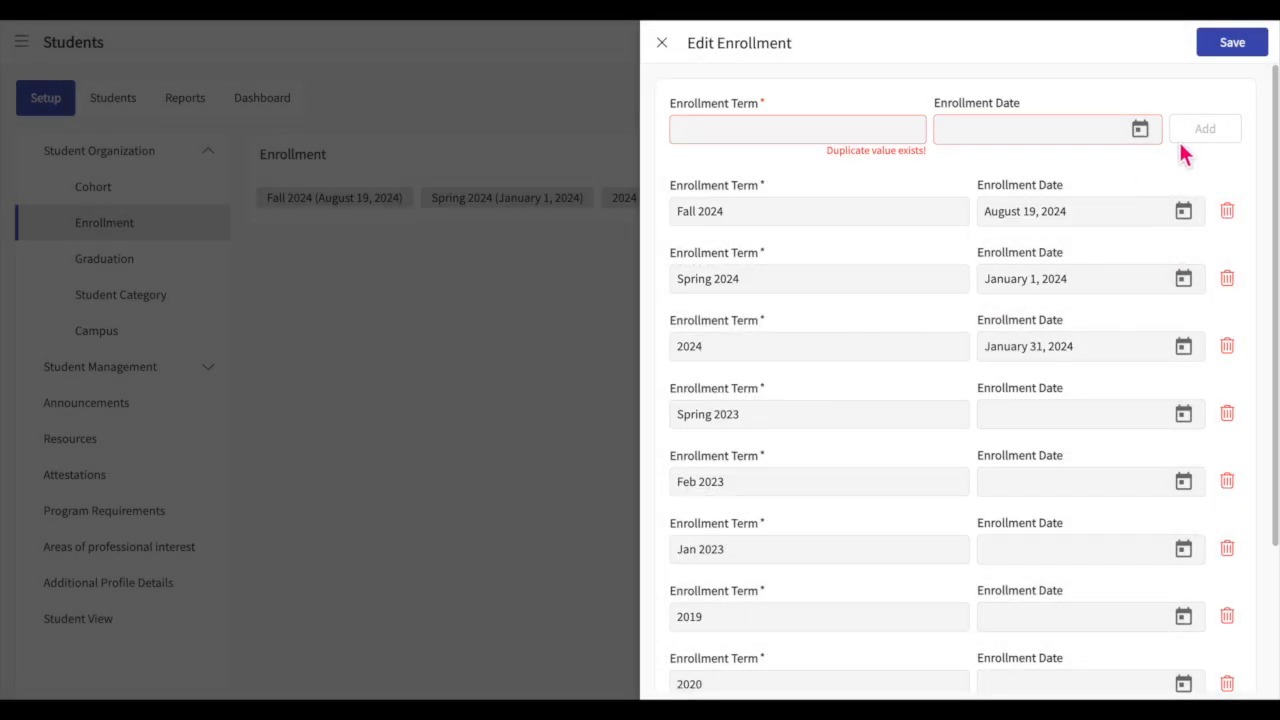
click(1247, 48)
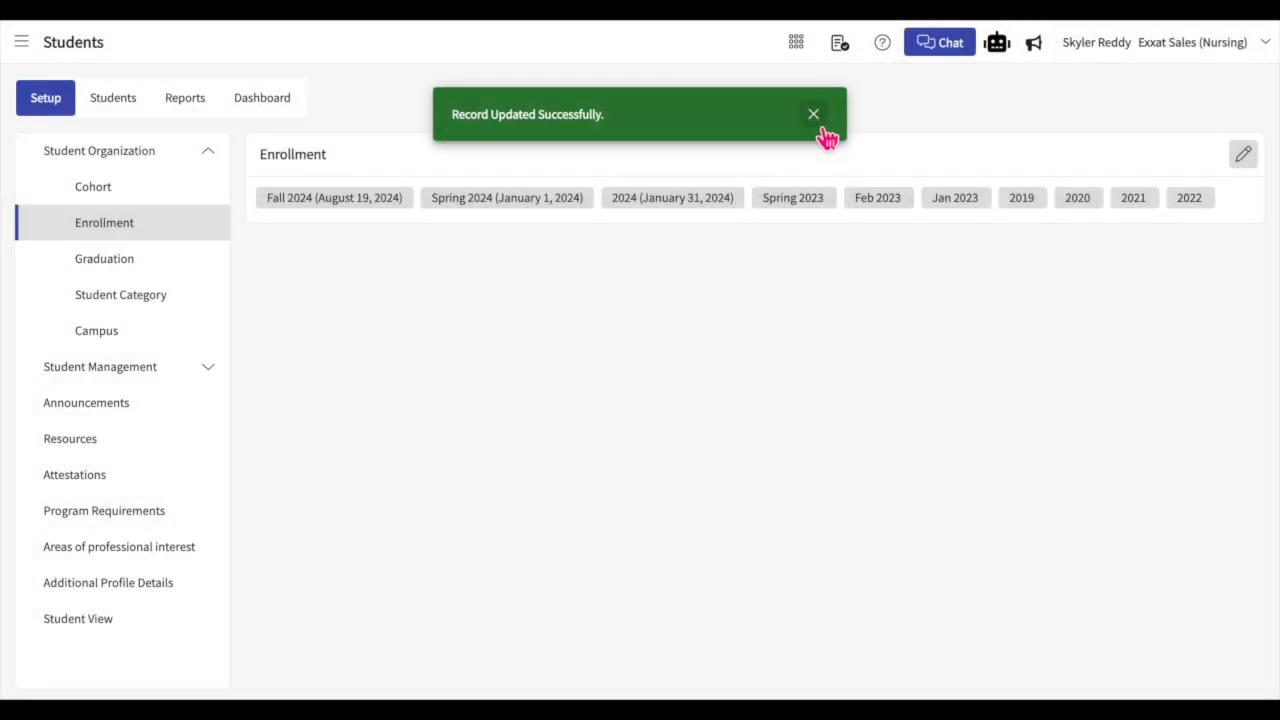
click(813, 116)
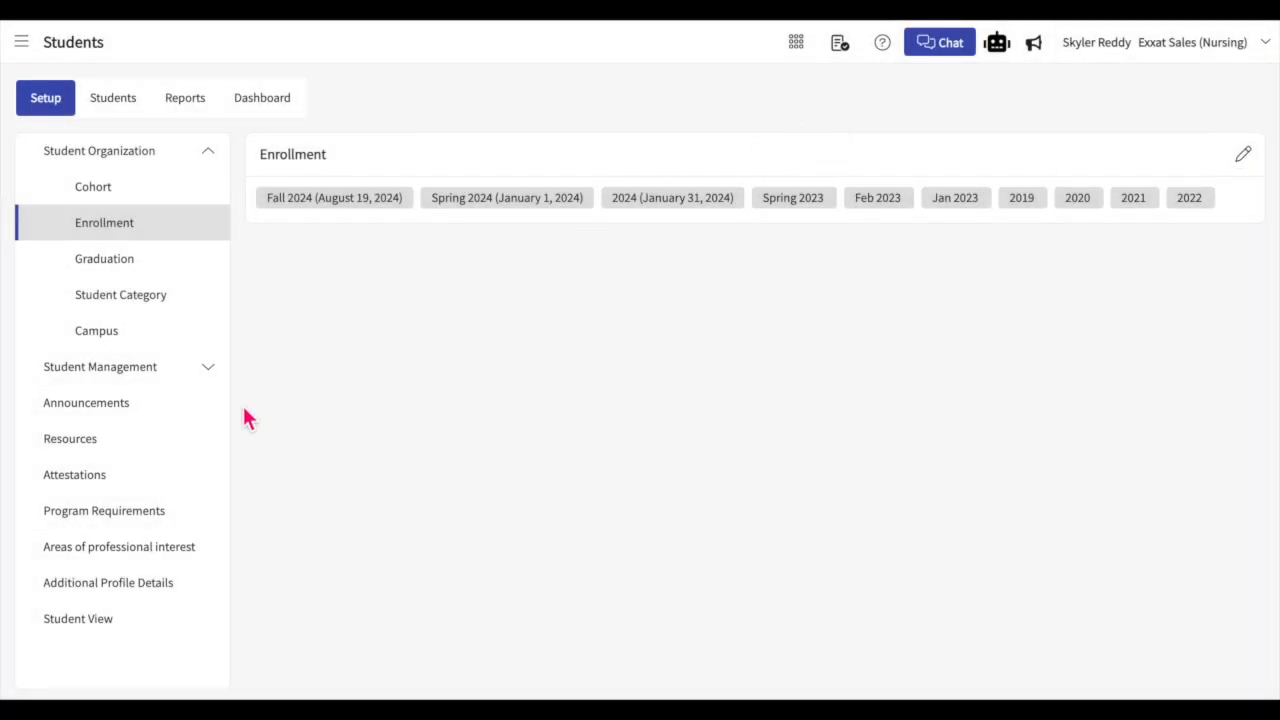
Step: Review the graduation terms and dates in their edit form and close it without saving
click(113, 270)
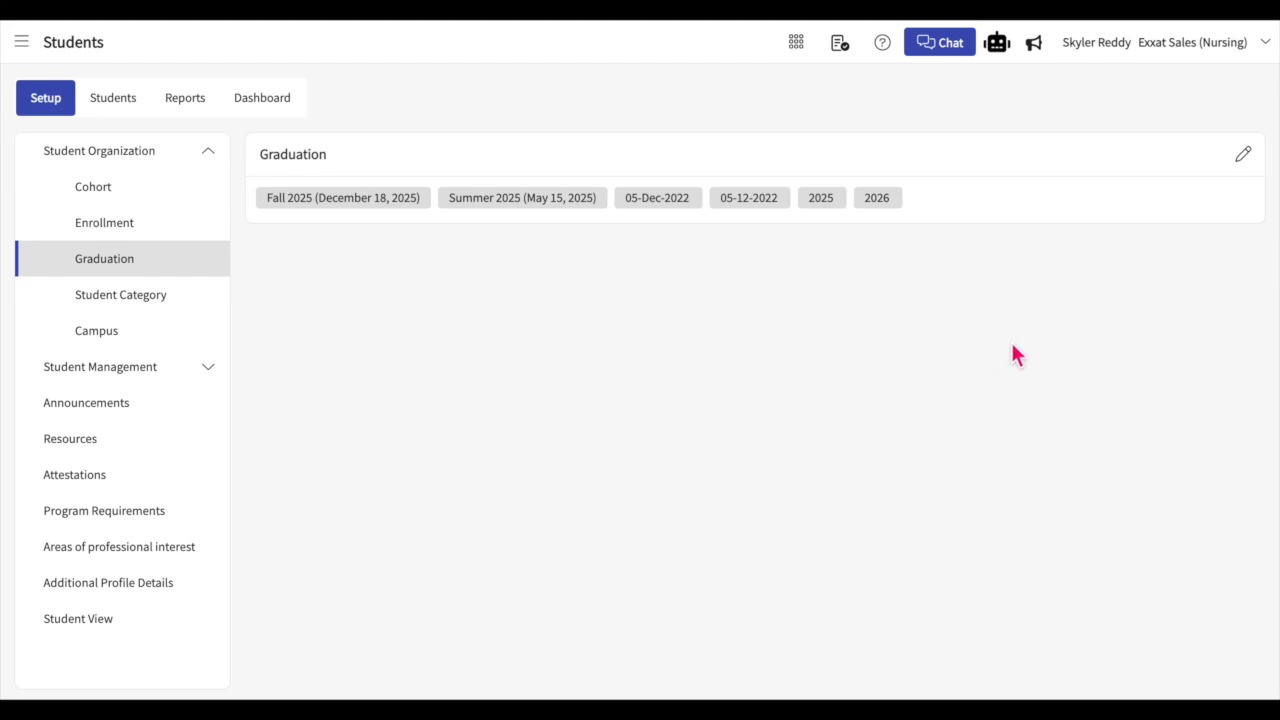
click(1243, 154)
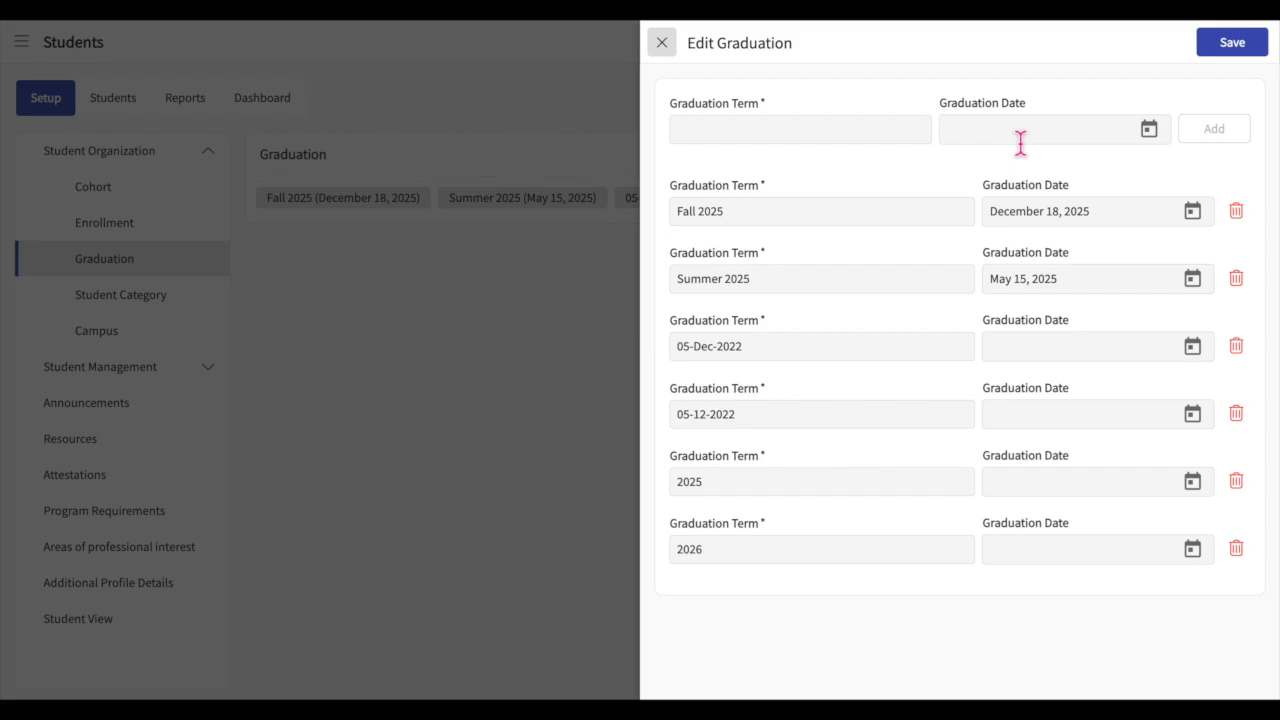
click(672, 52)
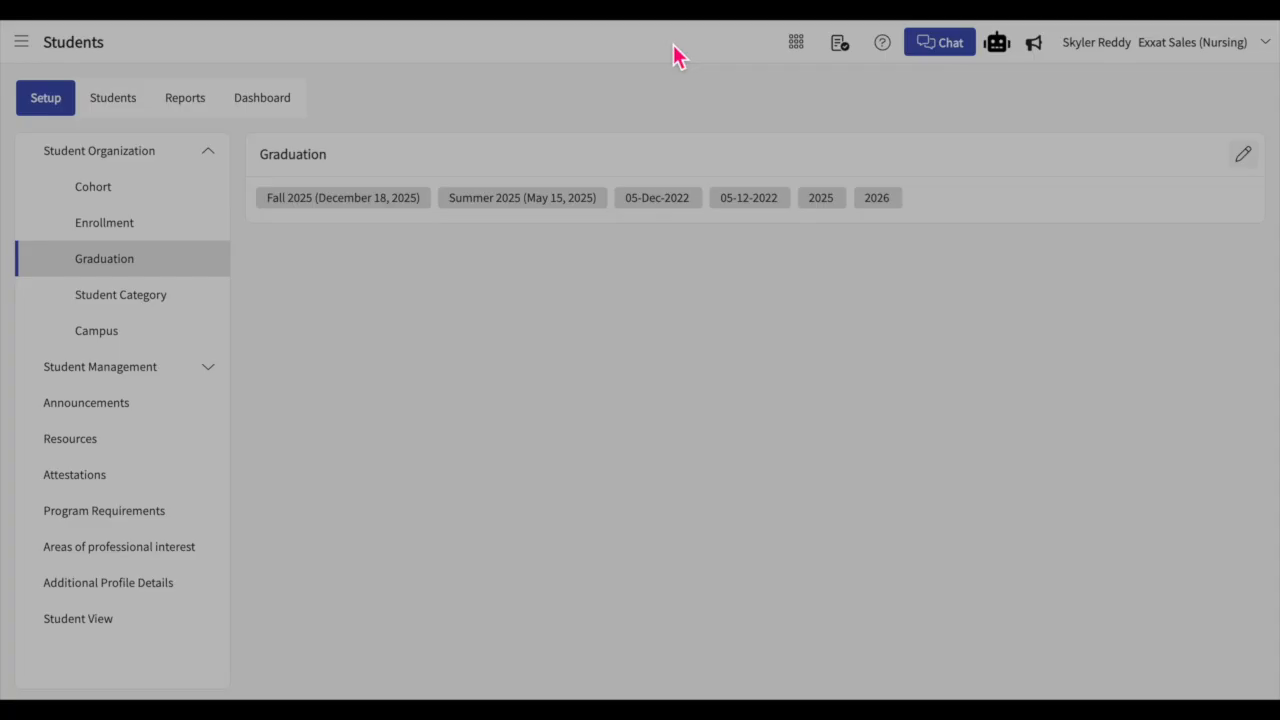
Step: Add a student category named Pediatric Specialization in the student category settings
click(180, 303)
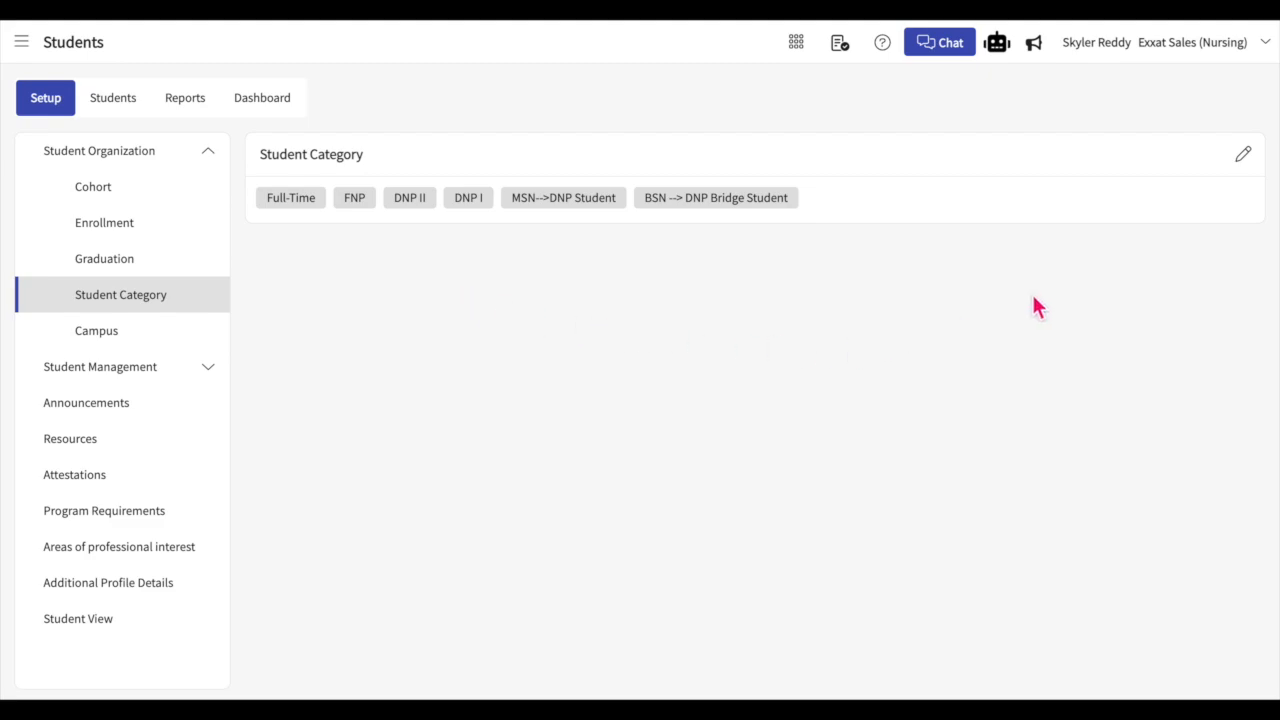
click(1243, 154)
click(951, 128)
text(Pediatric Specialization)
click(1220, 140)
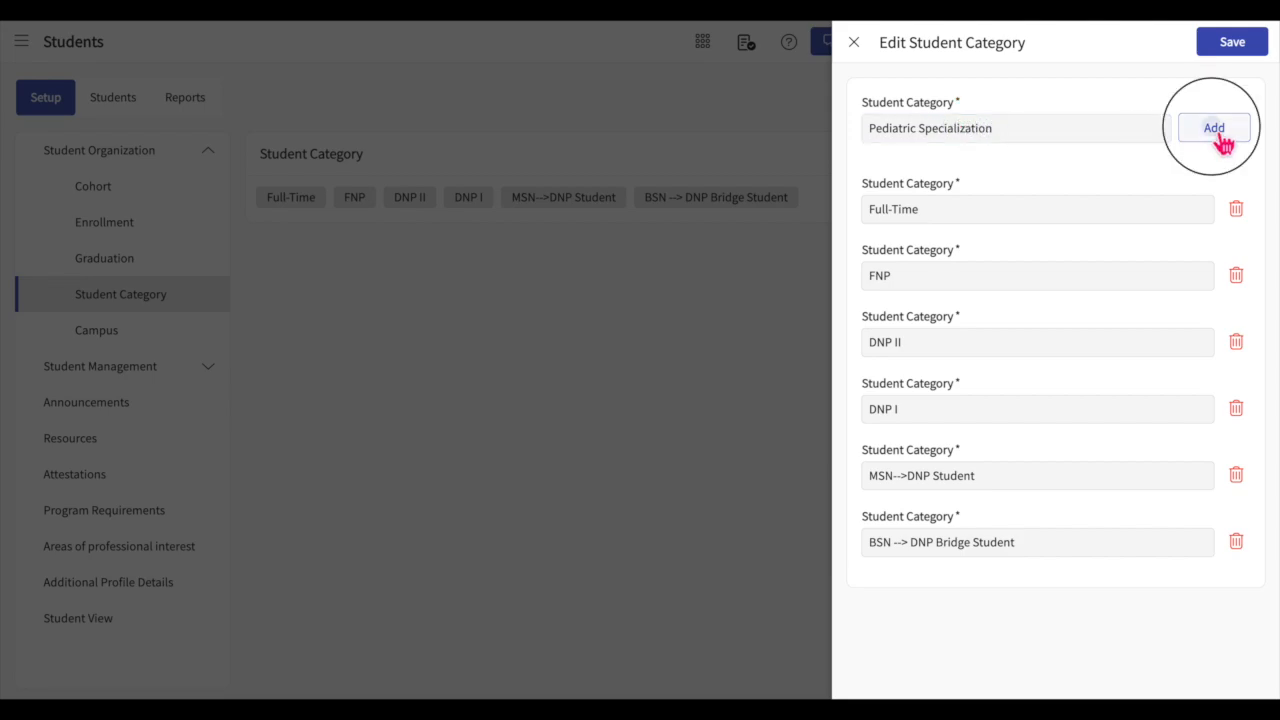
Step: Retype the ending of the new category's name so it reads Pediatric Specialization, and save the student categories
click(1068, 212)
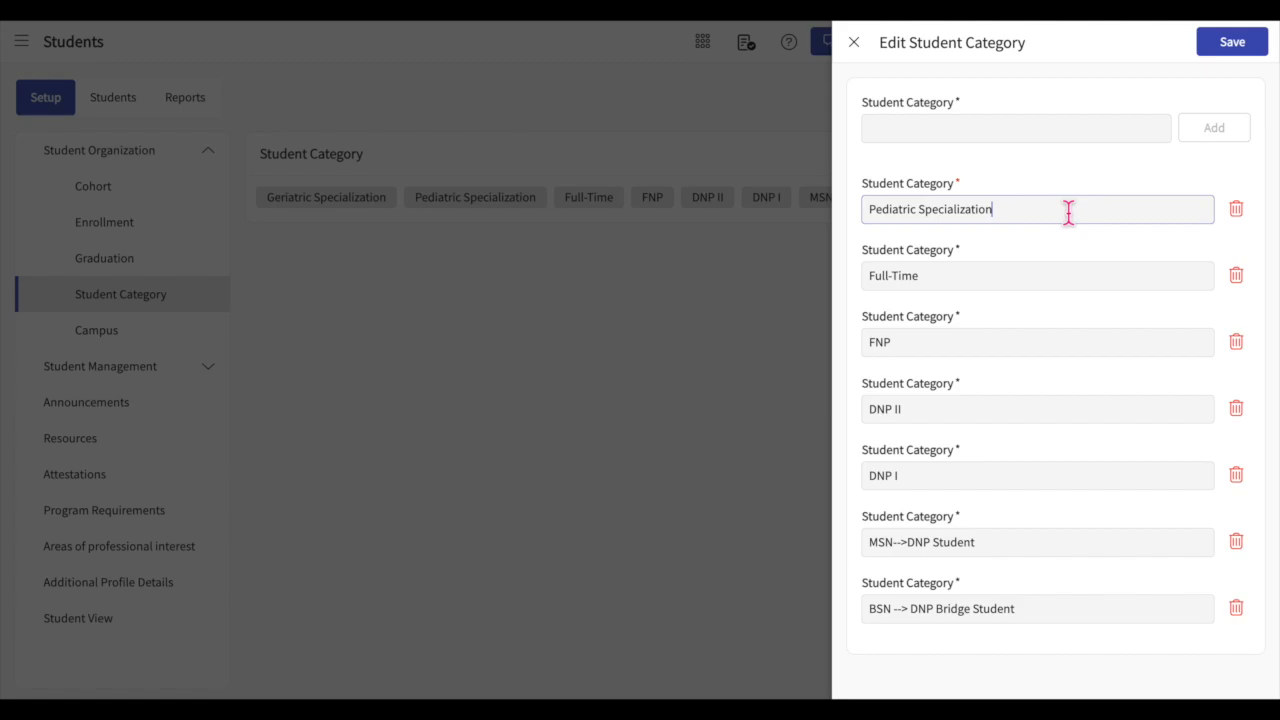
key(BackSpace)
key(BackSpace)
key(BackSpace)
key(BackSpace)
key(BackSpace)
text(ation)
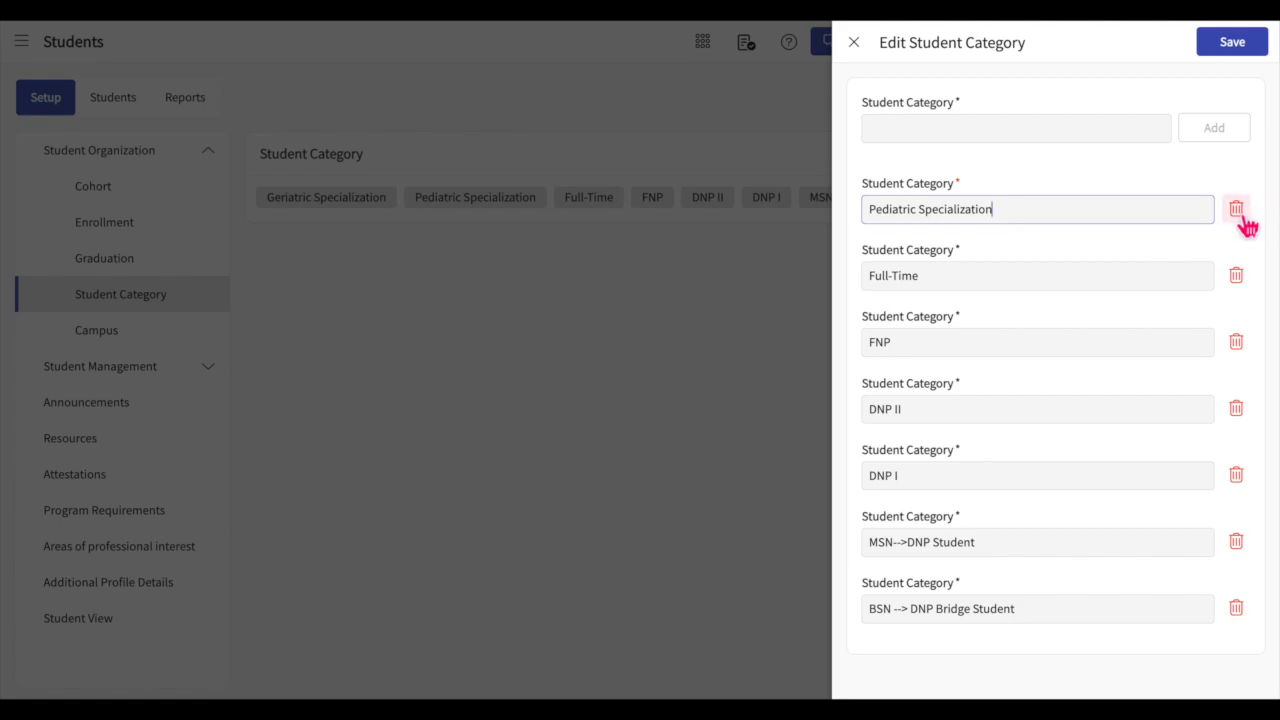
click(1250, 55)
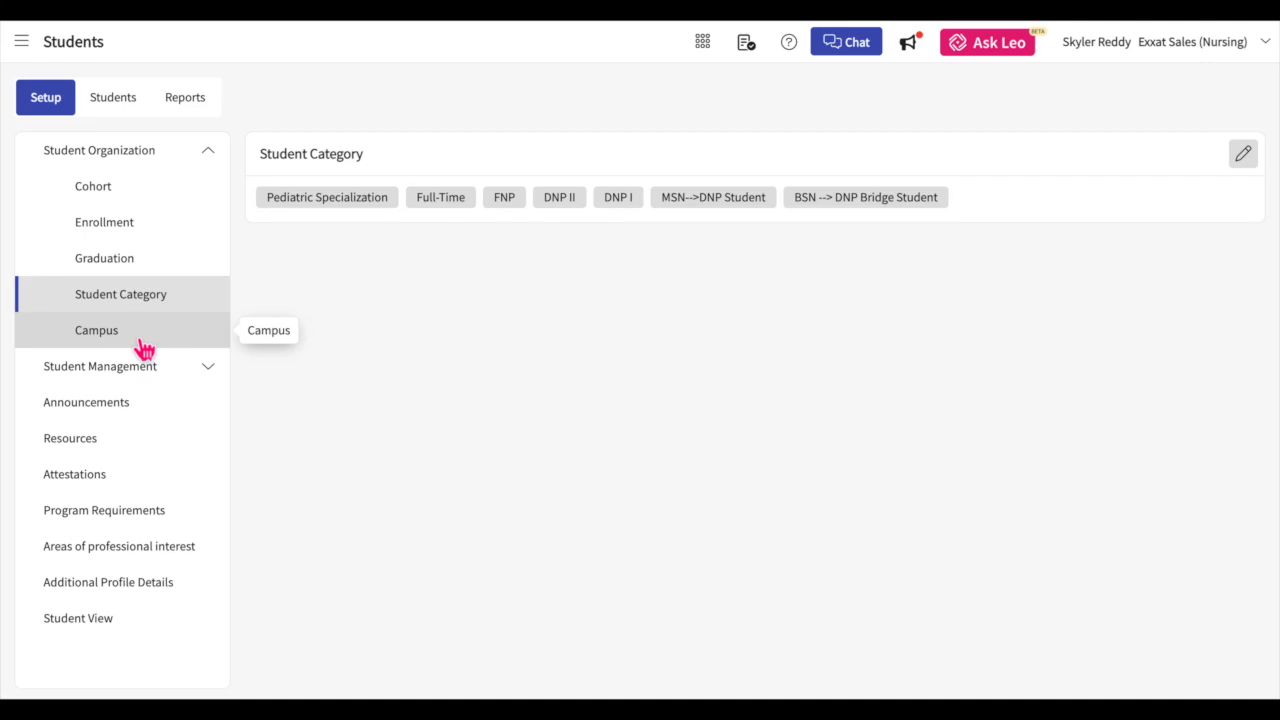
Step: Enter New as an additional campus in the campus settings and close the form without saving
click(145, 348)
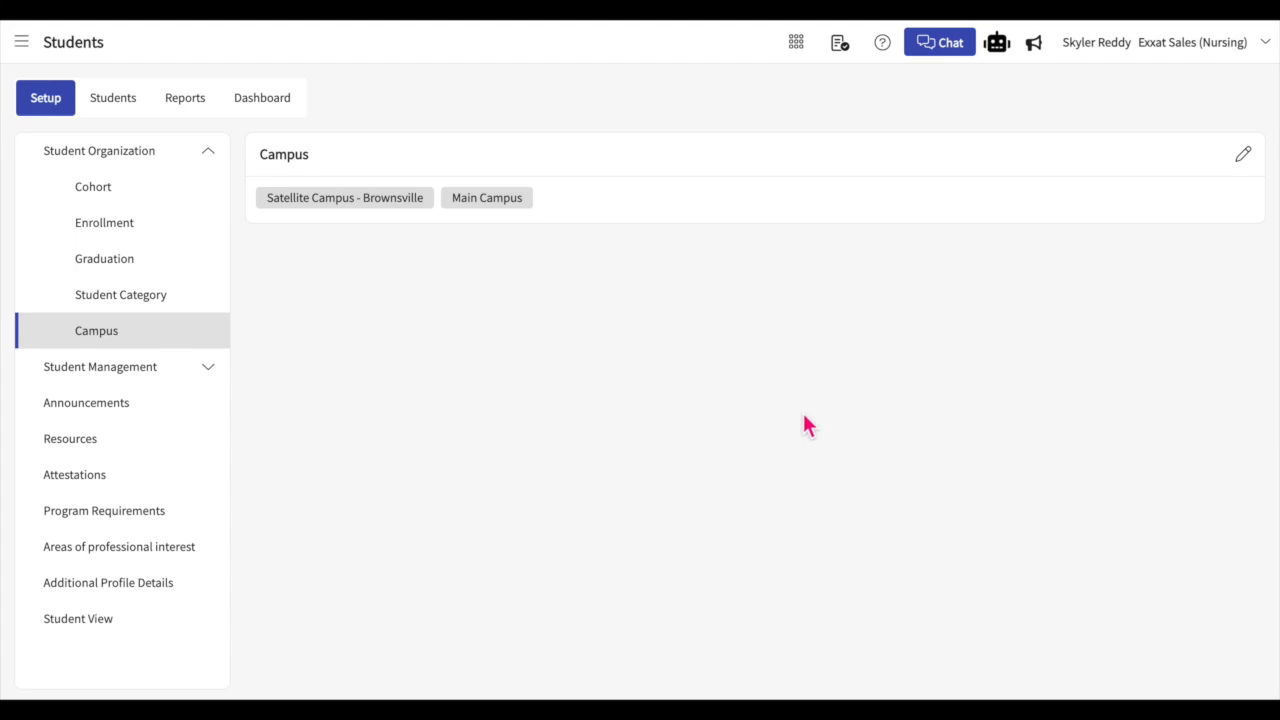
click(1243, 156)
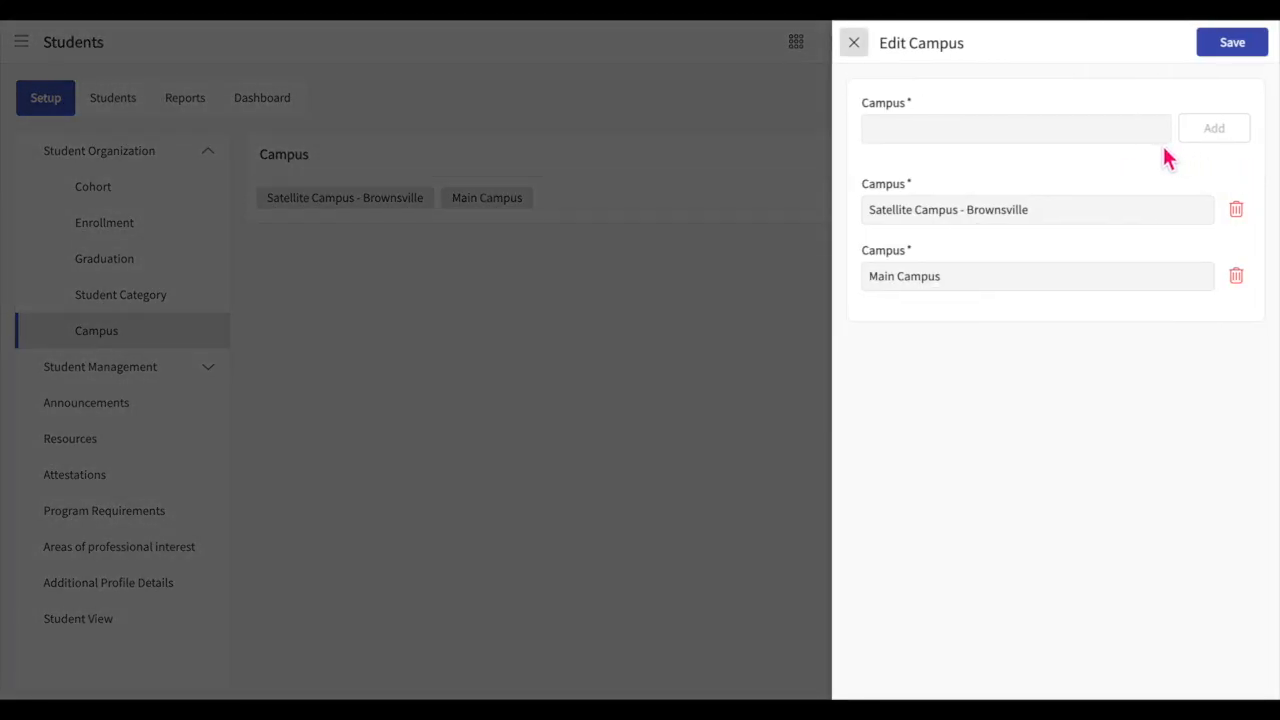
click(1080, 213)
click(1092, 130)
text(New)
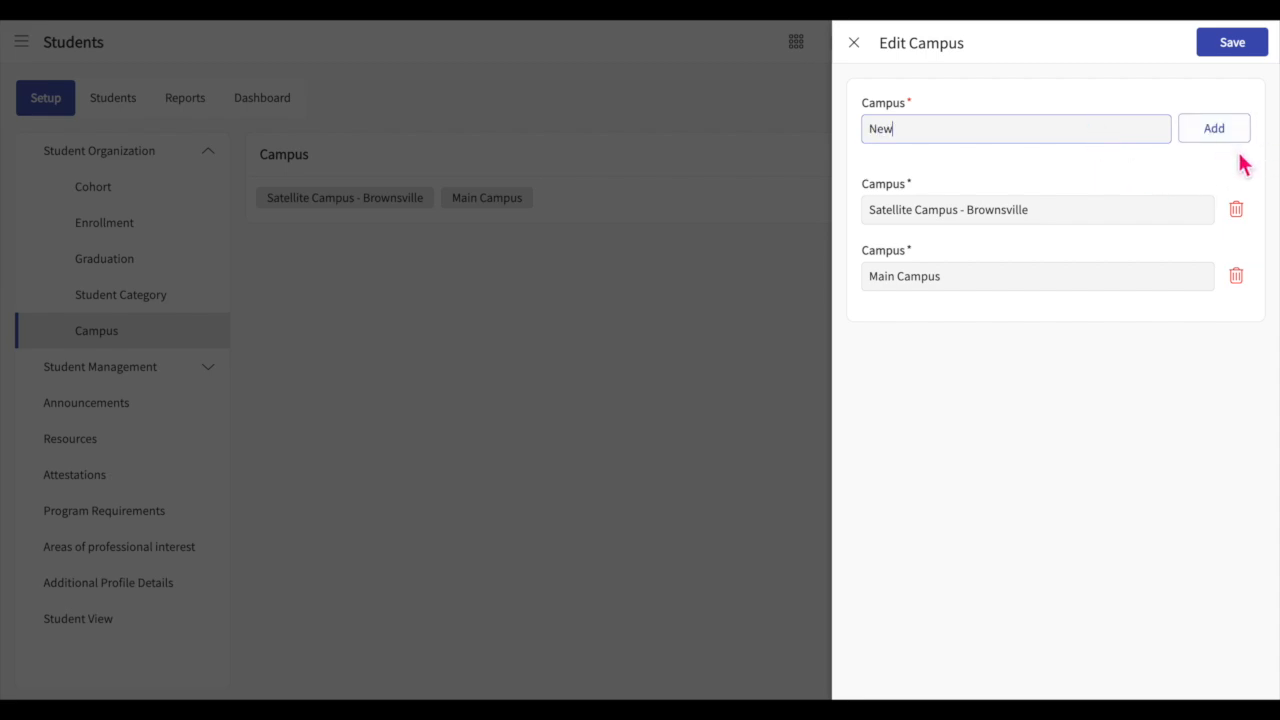
click(853, 43)
Step: Start a new student record from the student list and enter the student's first and last name
click(106, 108)
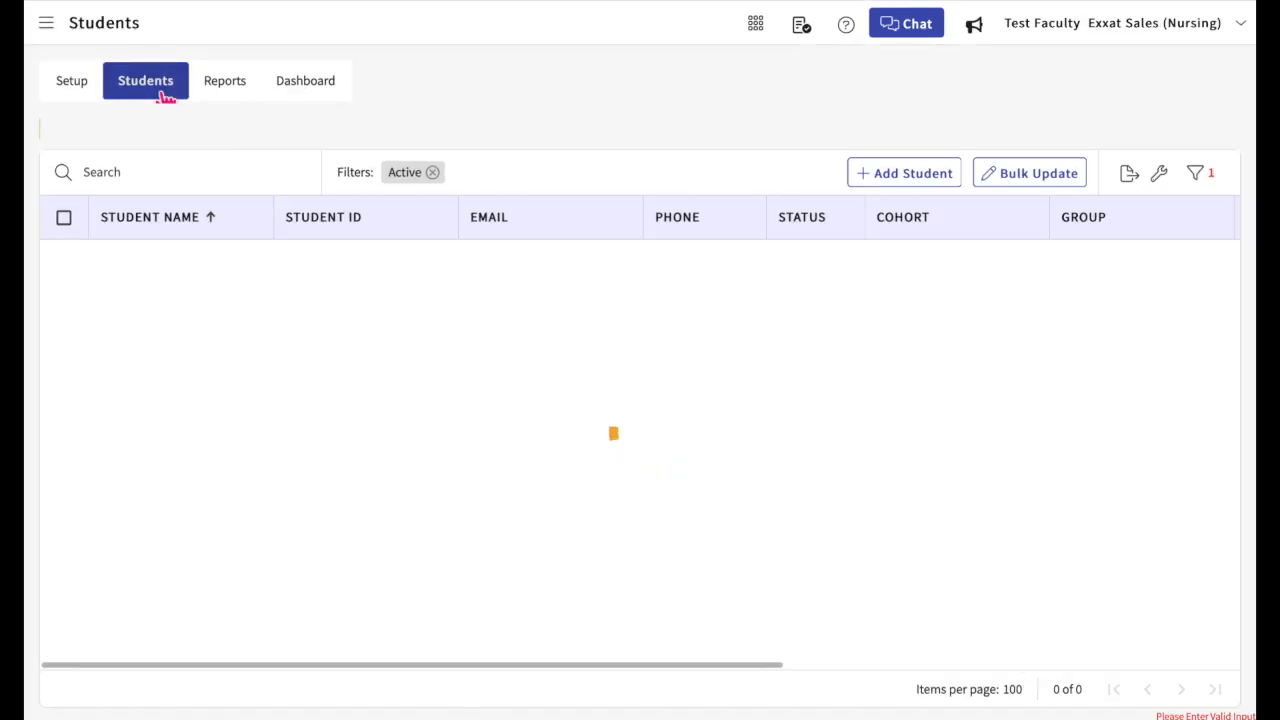
click(905, 188)
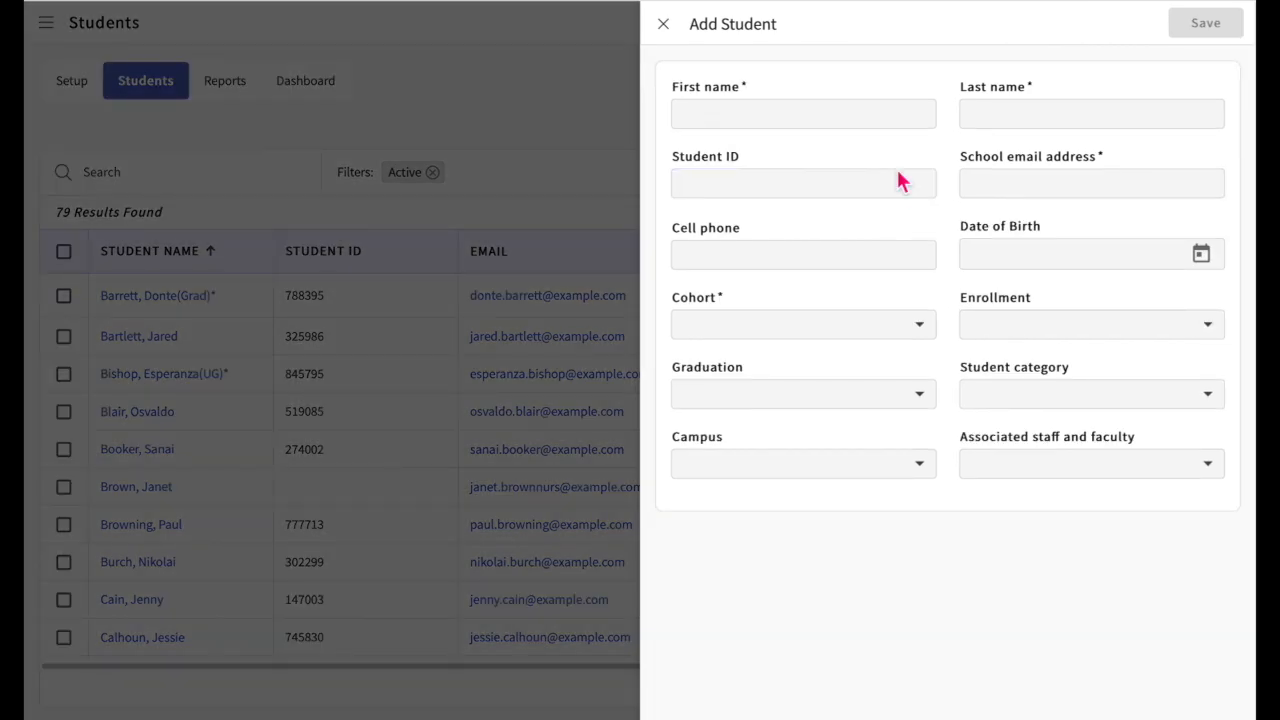
click(863, 128)
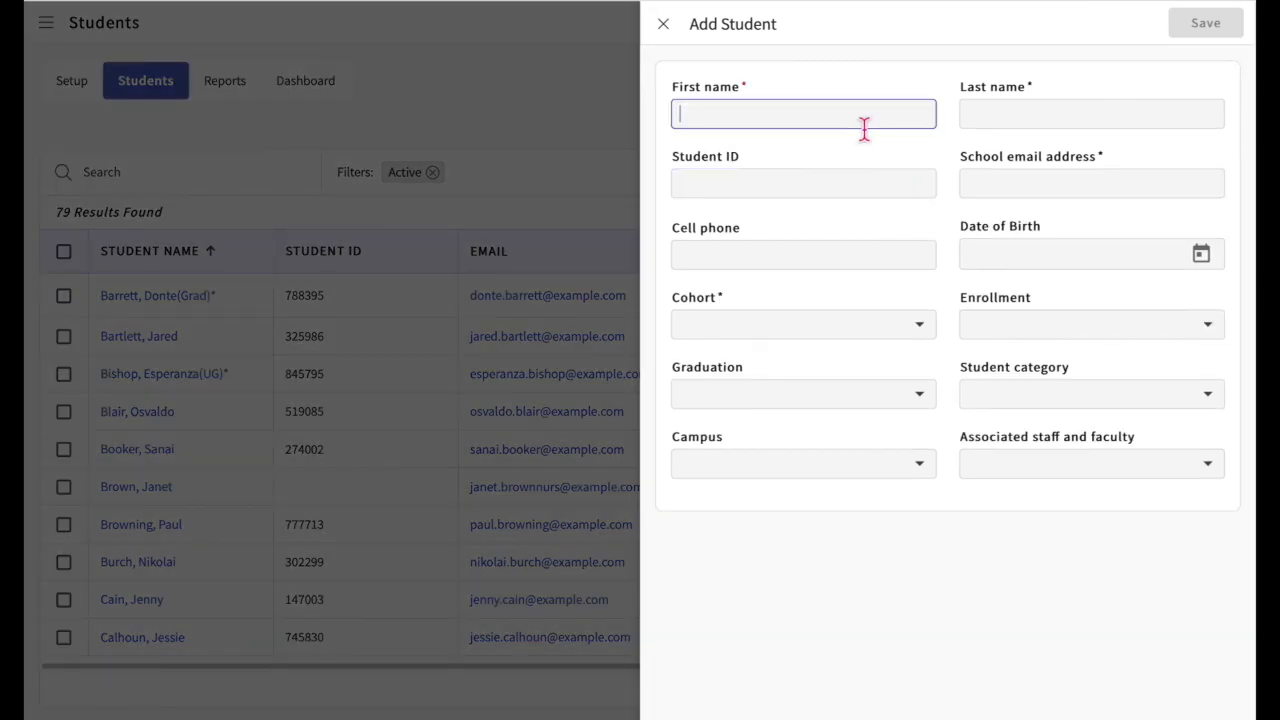
click(1049, 115)
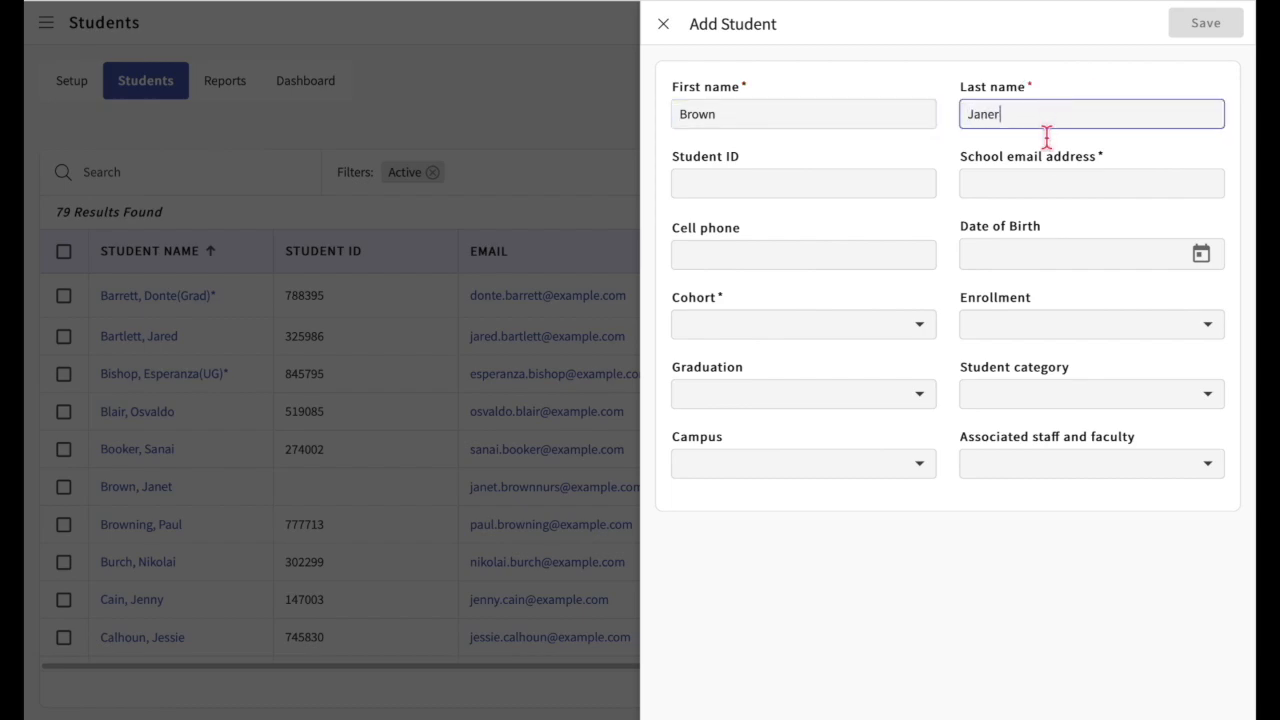
click(1021, 190)
text(Sku)
key(BackSpace)
key(BackSpace)
key(BackSpace)
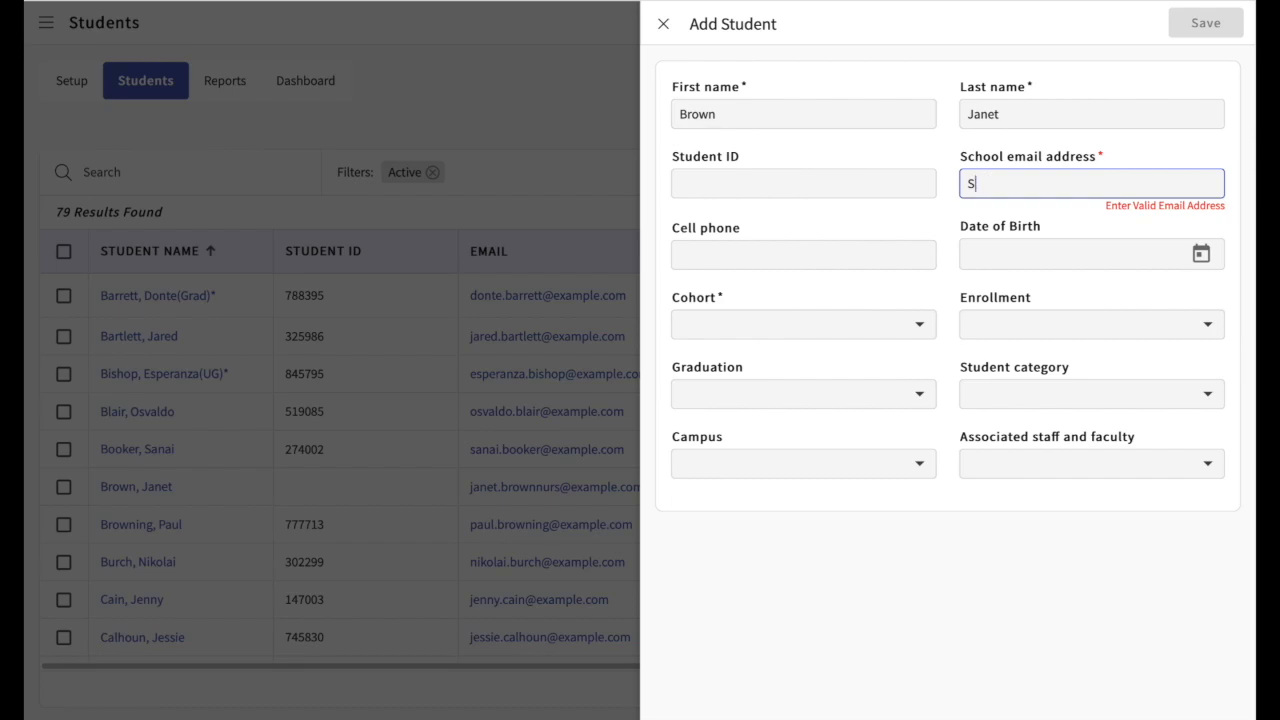
Step: Assign the new student to the Advanced Practice/DNP* cohort
click(842, 330)
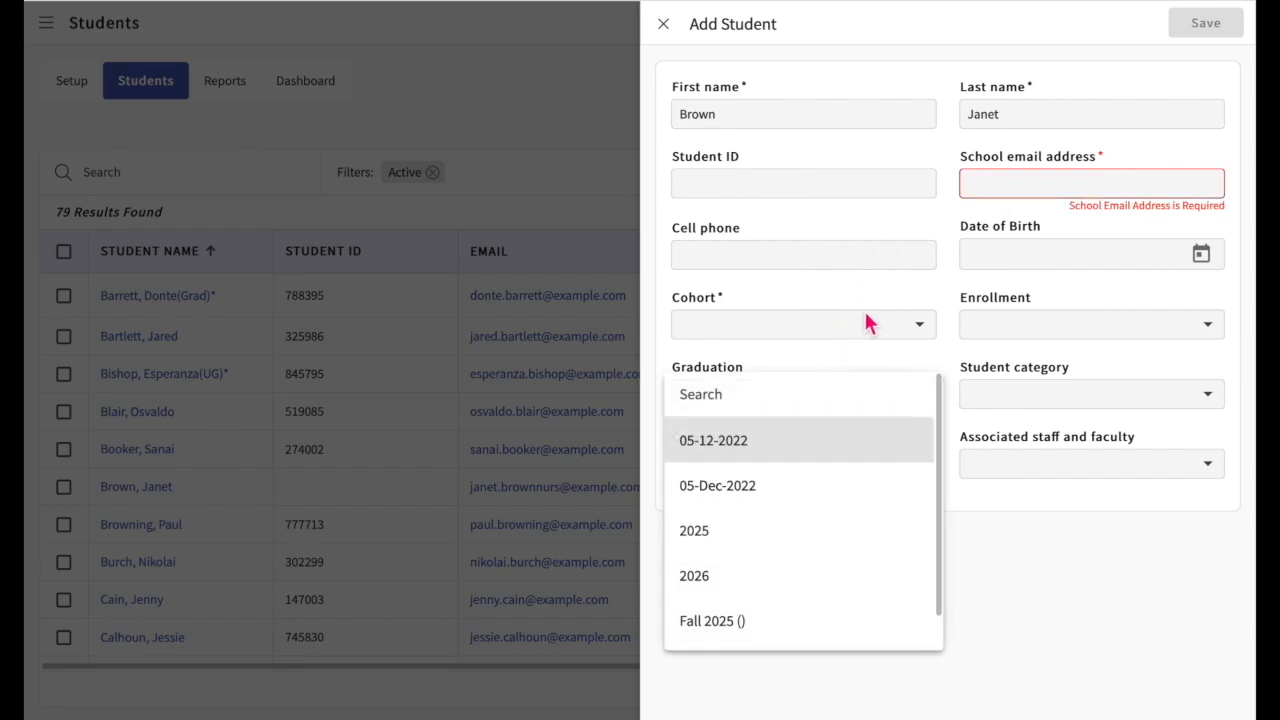
click(866, 322)
click(870, 330)
click(775, 382)
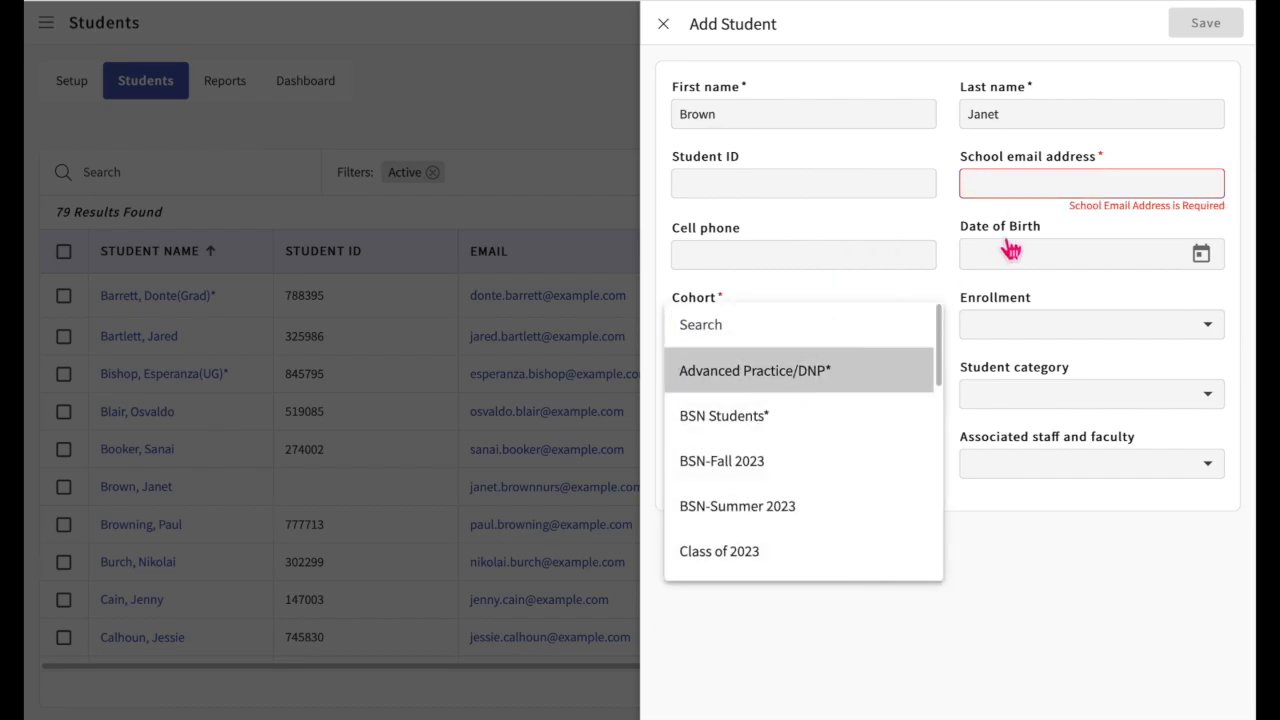
Step: Enter the new student's school email address
click(1013, 190)
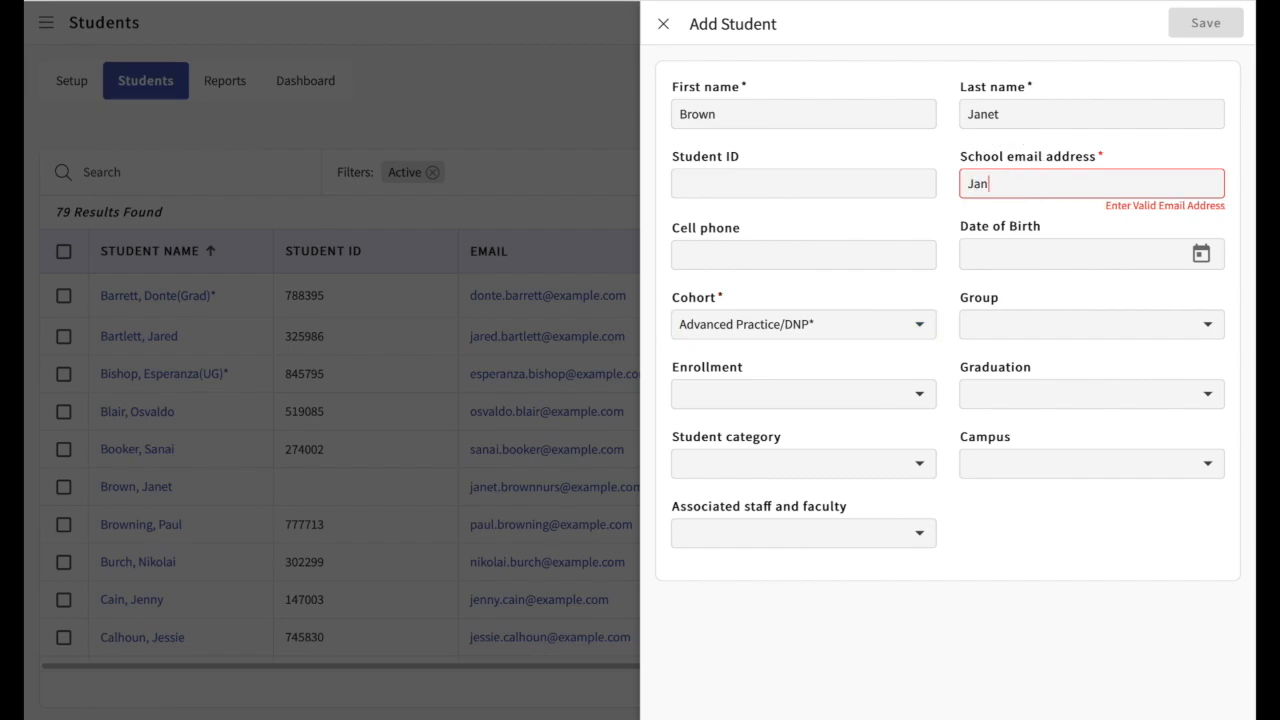
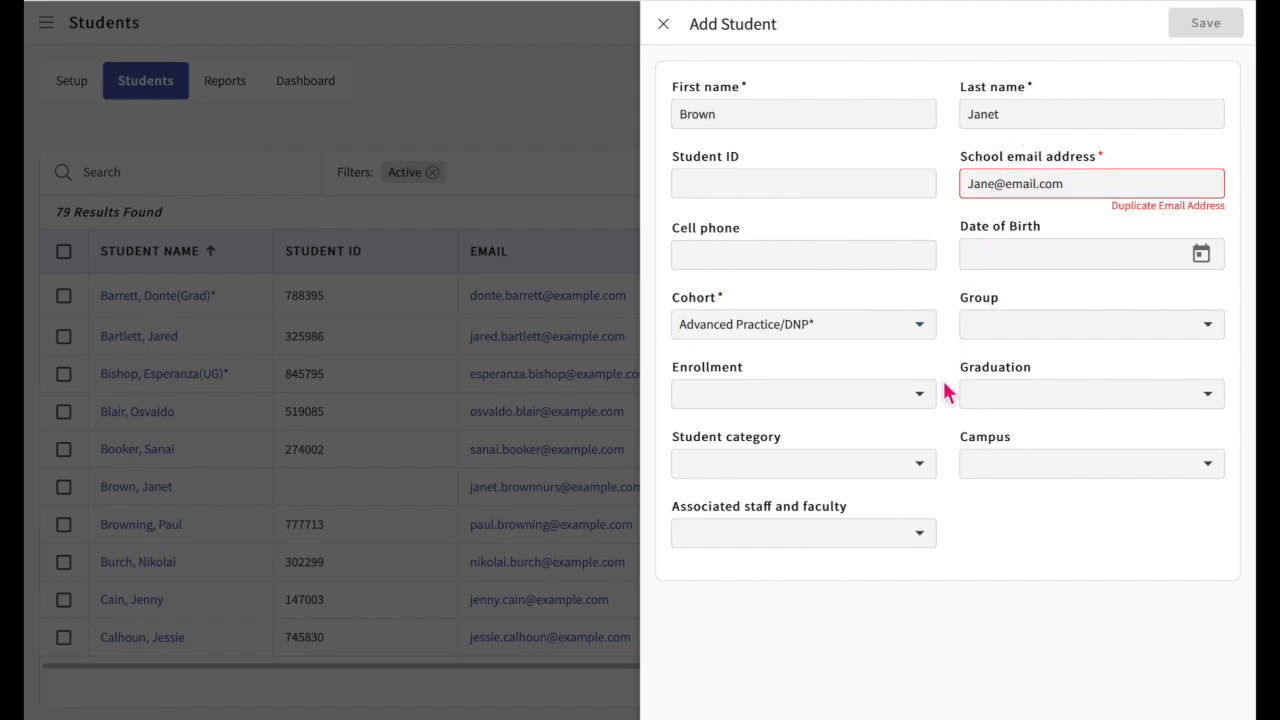
Step: Assign an associated staff member in the Academic Advisor role and save the student record with an amended school email address
click(831, 543)
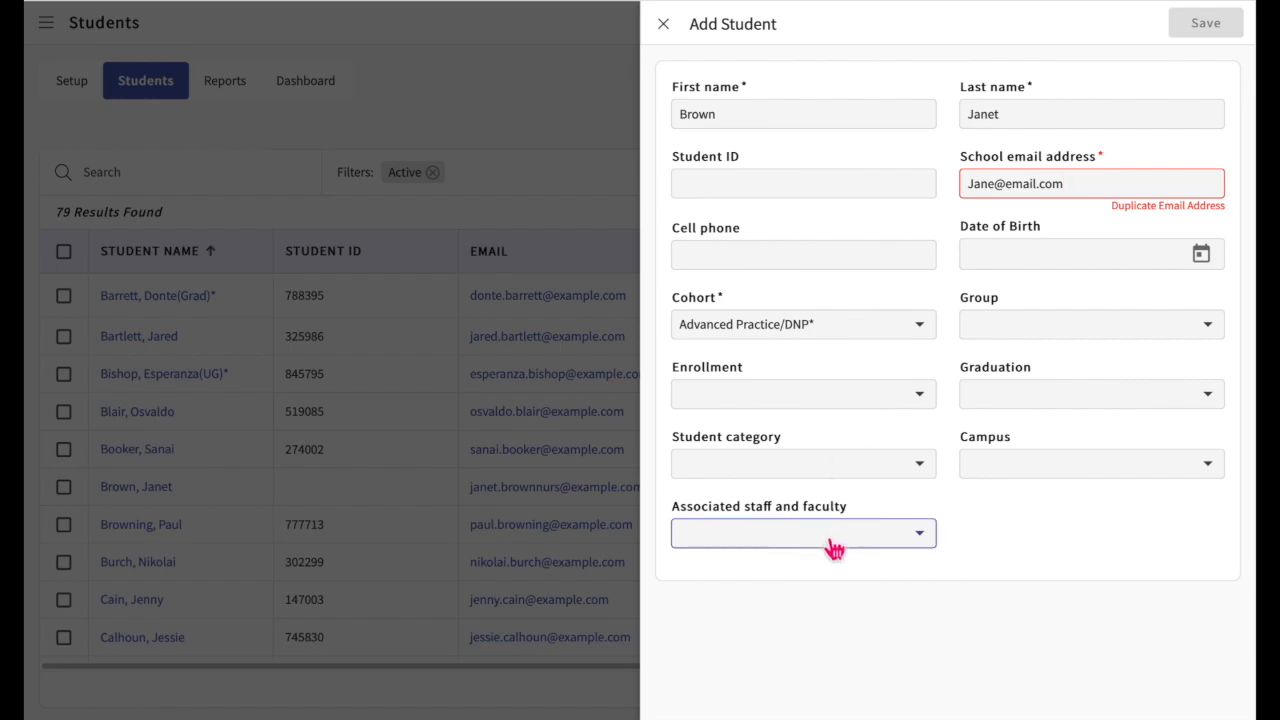
click(760, 353)
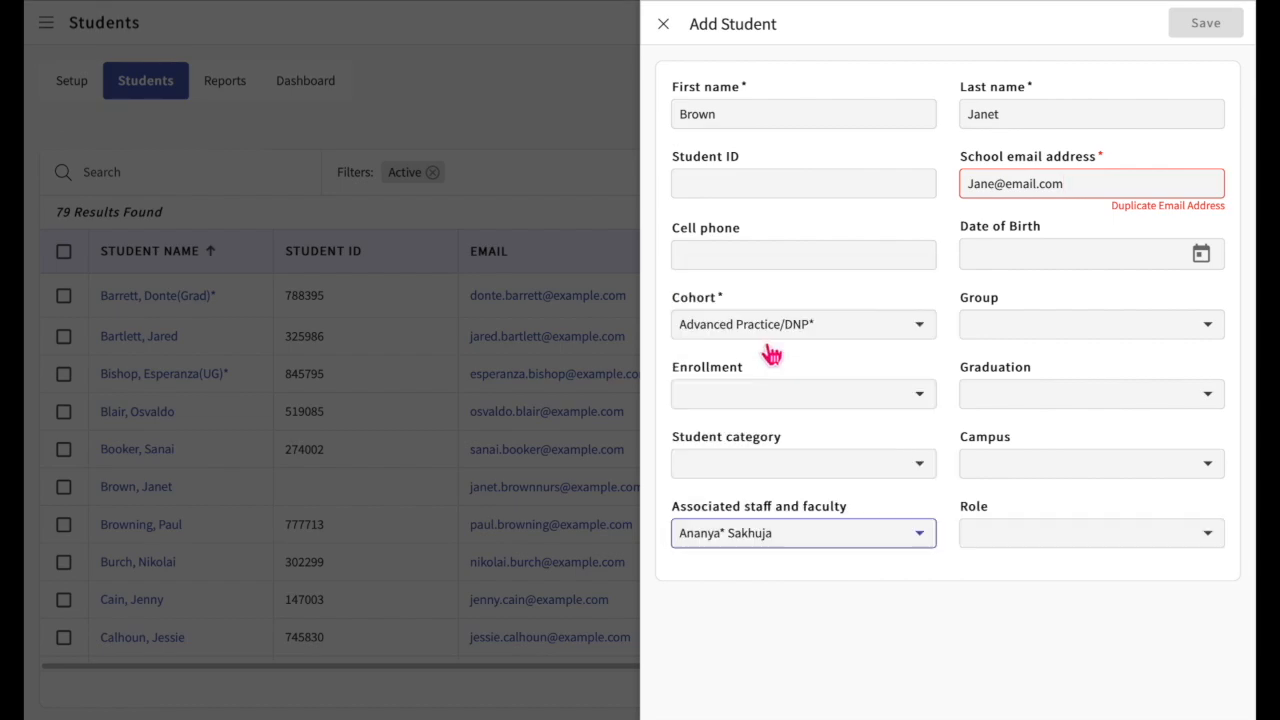
click(1046, 545)
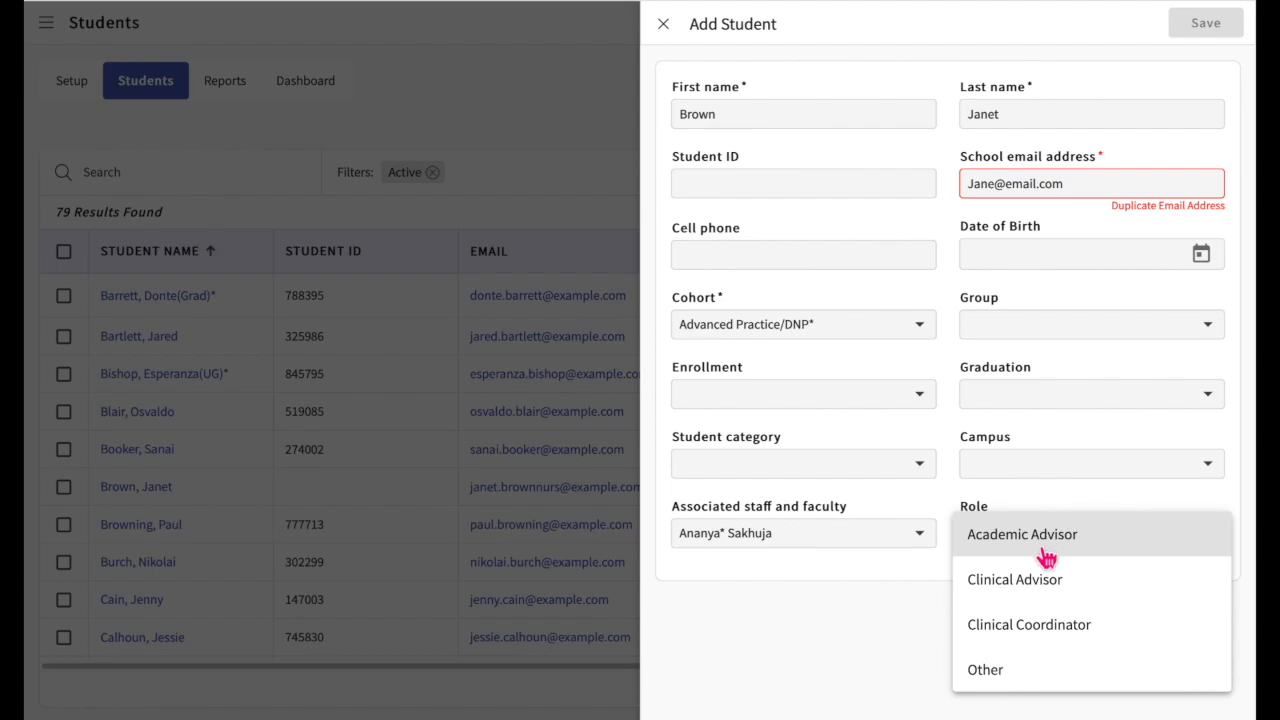
click(1045, 545)
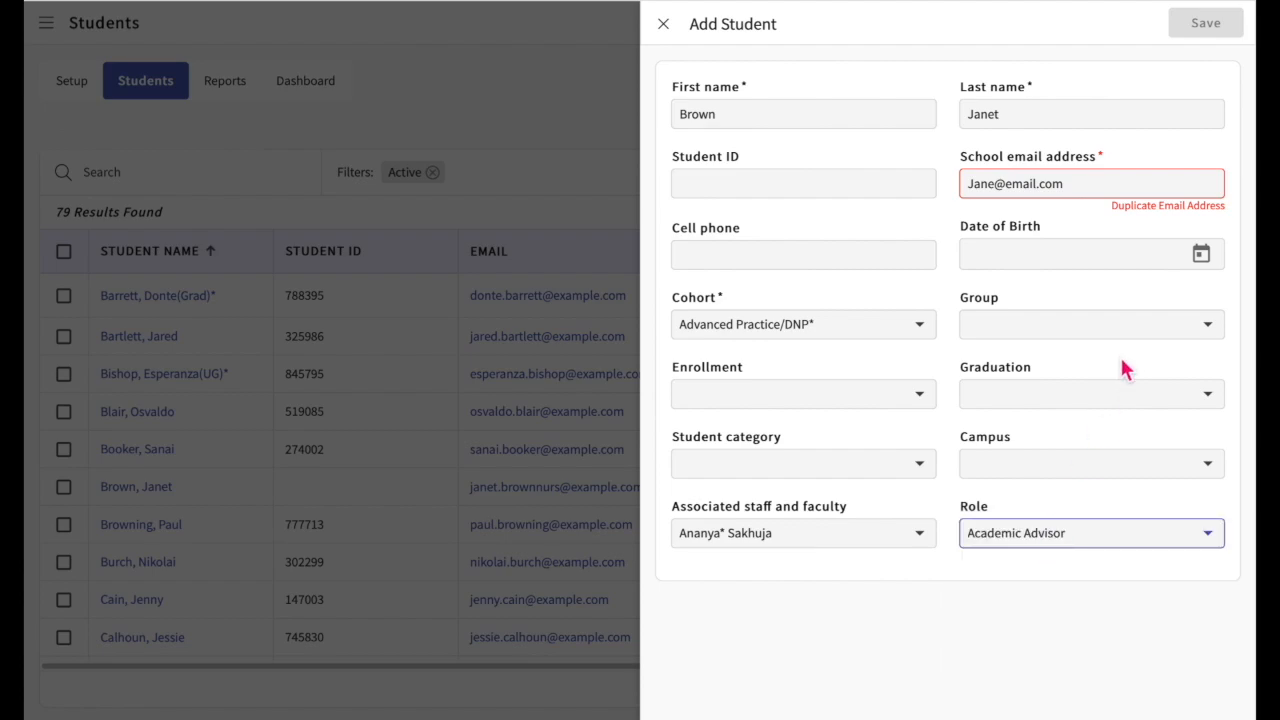
text(23)
click(1203, 22)
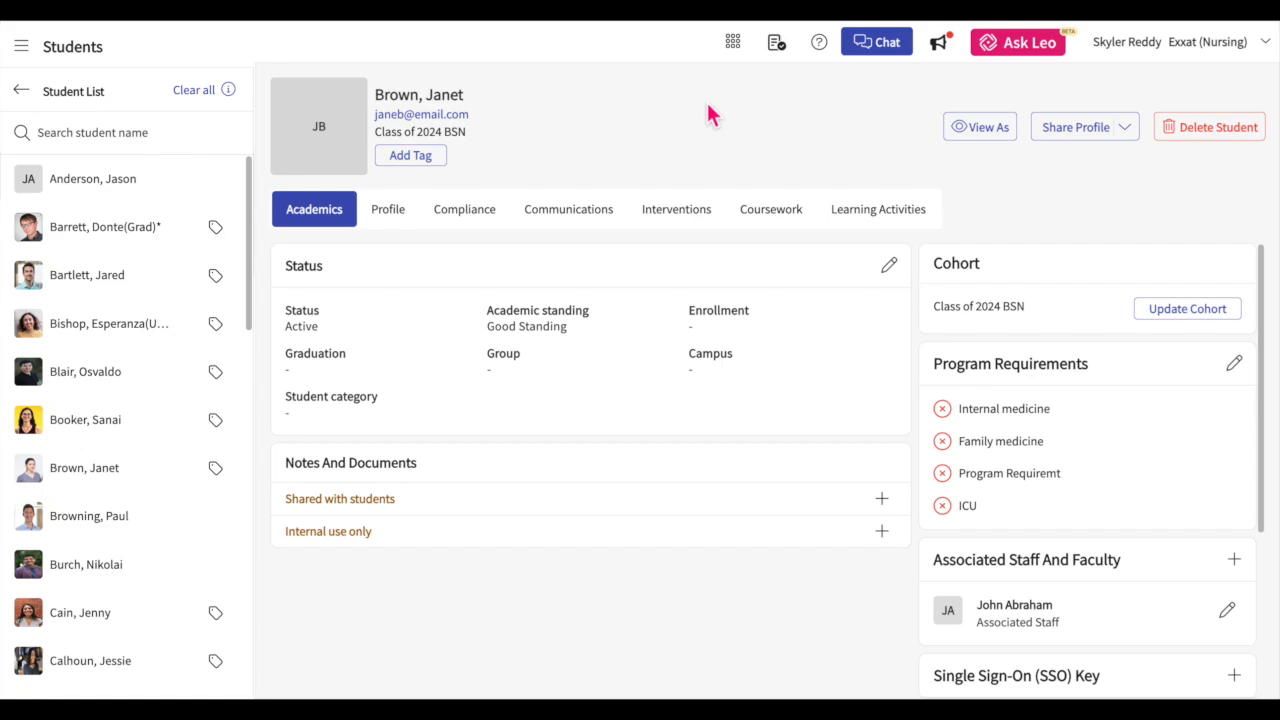
Step: Add a Single Sign-On (SSO) key to the student's academic details, entering it in both key fields, and save it
scroll(808, 352, down, 1)
scroll(808, 352, down, 3)
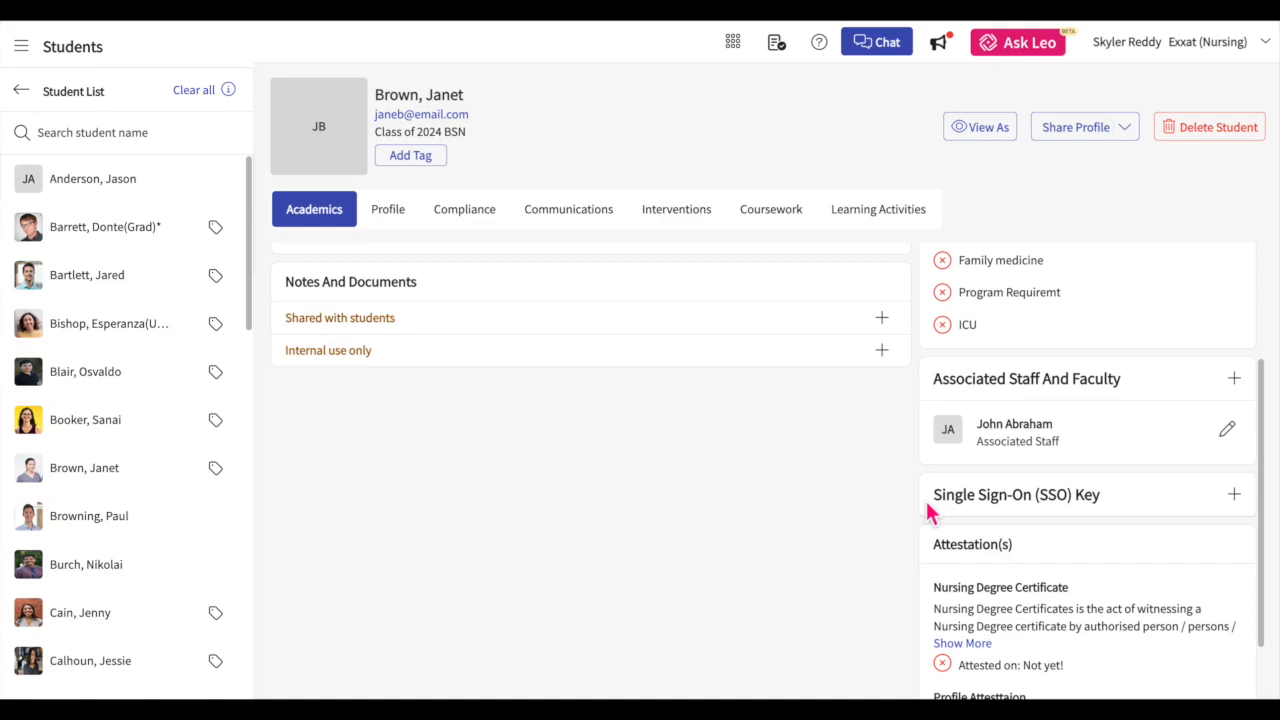
scroll(928, 512, down, 1)
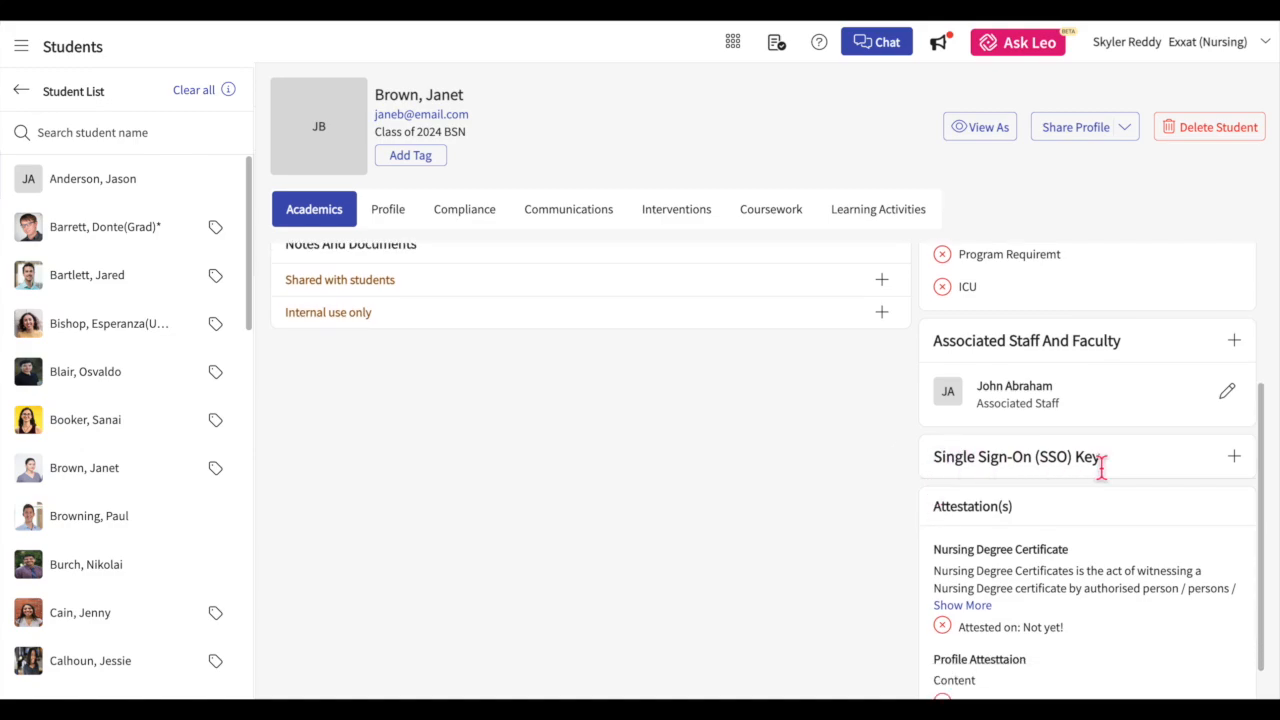
click(1234, 457)
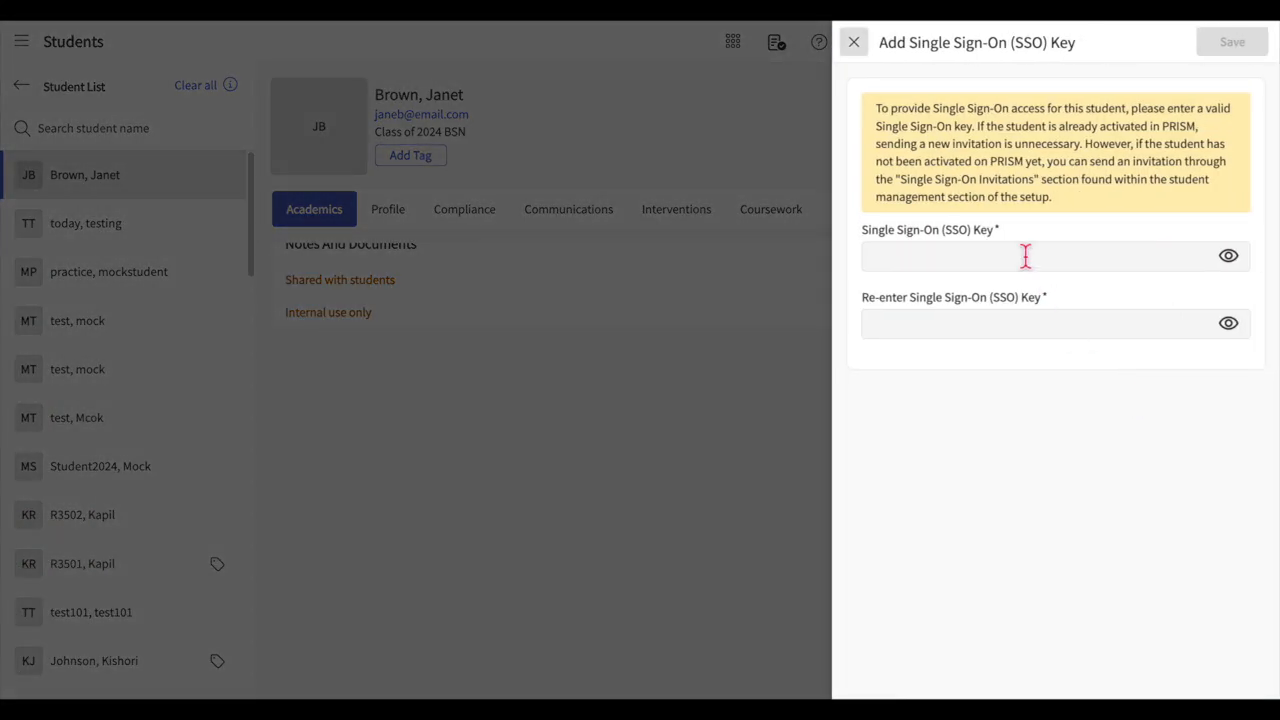
click(1023, 257)
text(*****************)
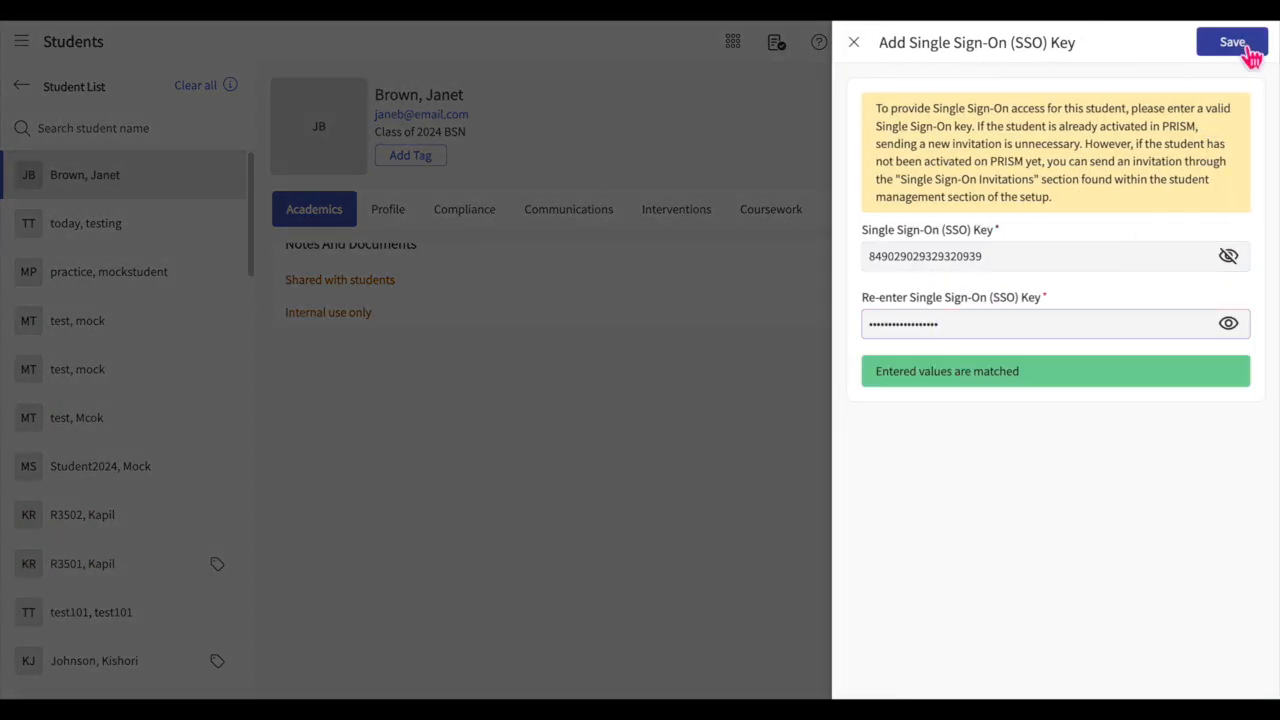
click(1250, 56)
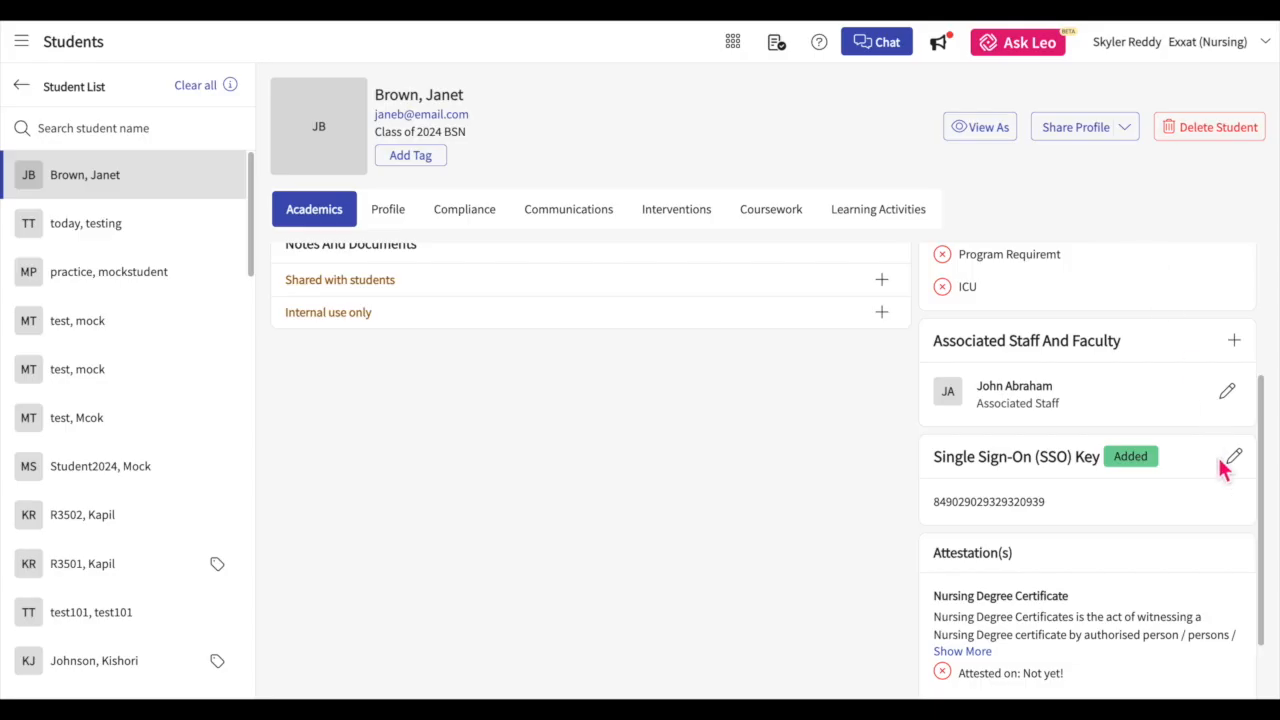
Step: Open the form for updating the student's Single Sign-On key and close it without entering a new key
click(1236, 460)
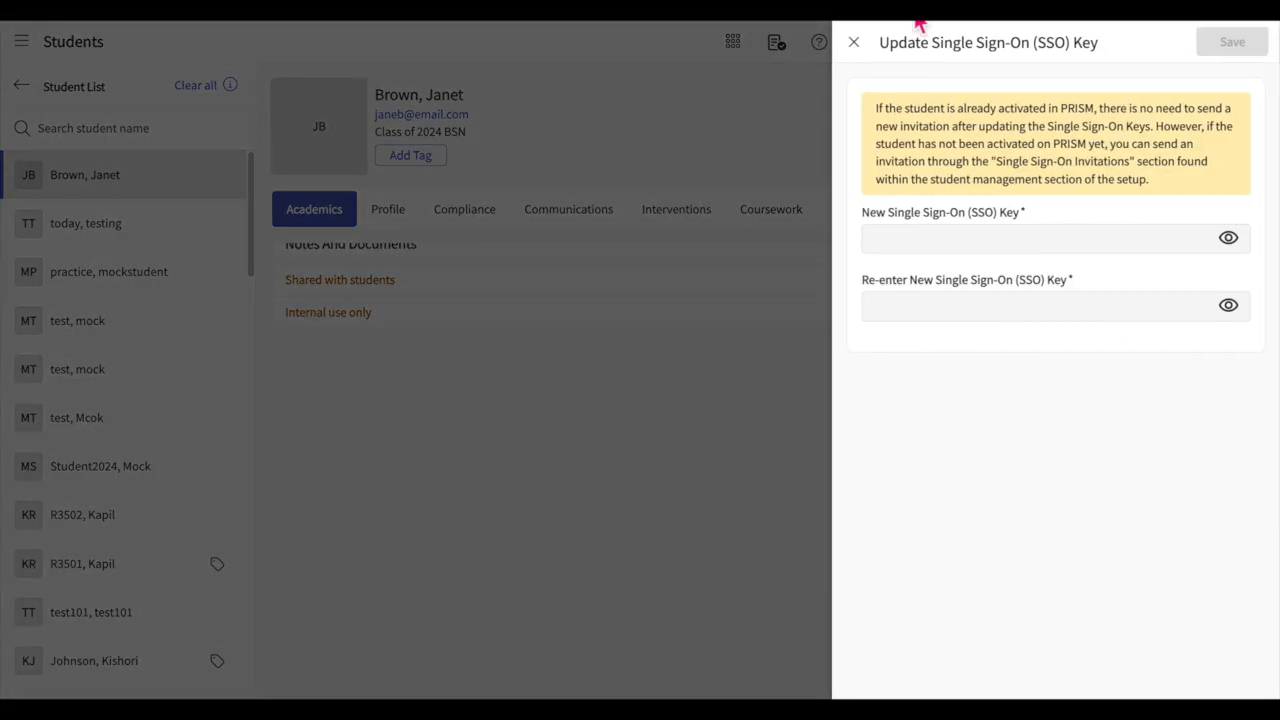
click(855, 42)
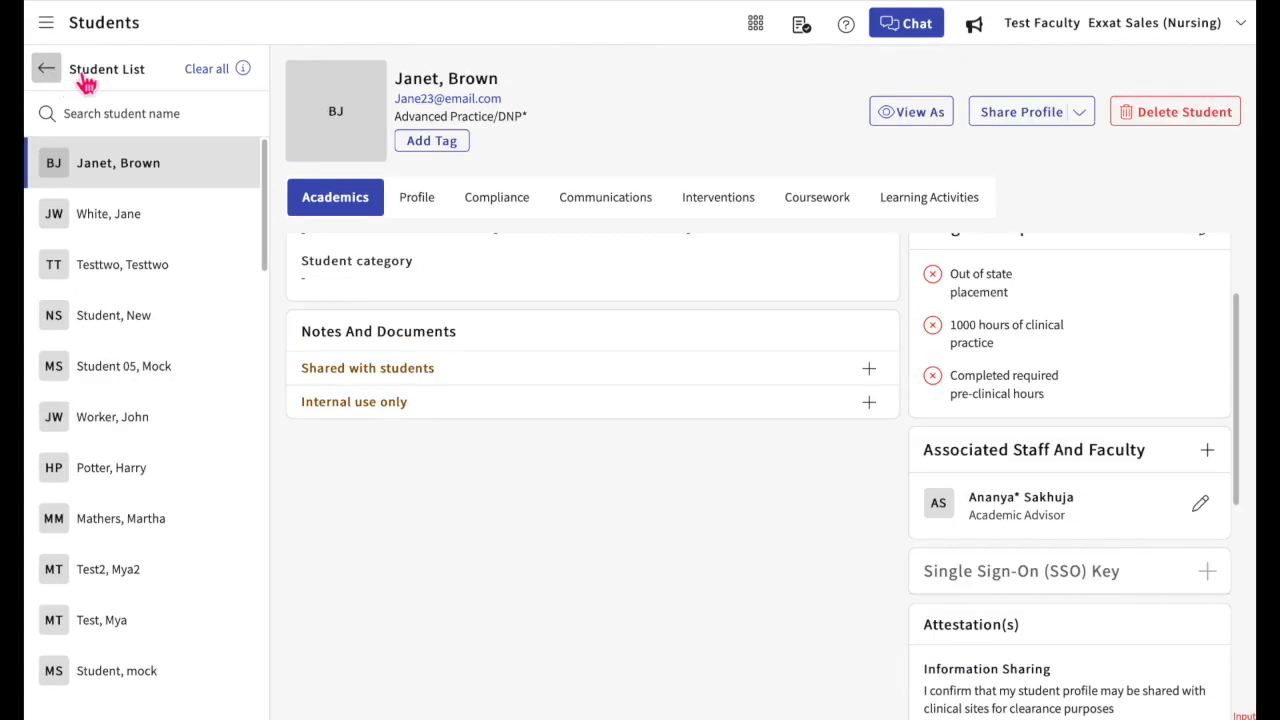
Step: Go to the bulk imports under student management in the student setup and start a new bulk import
click(84, 78)
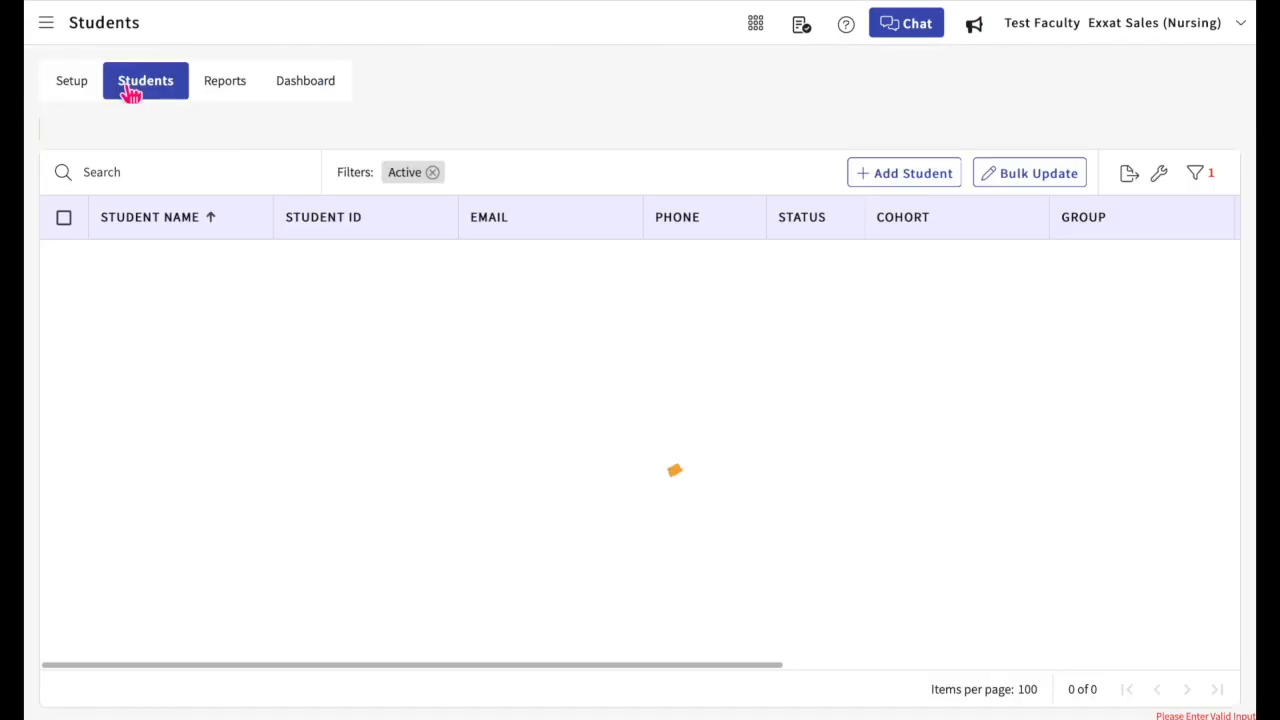
click(84, 90)
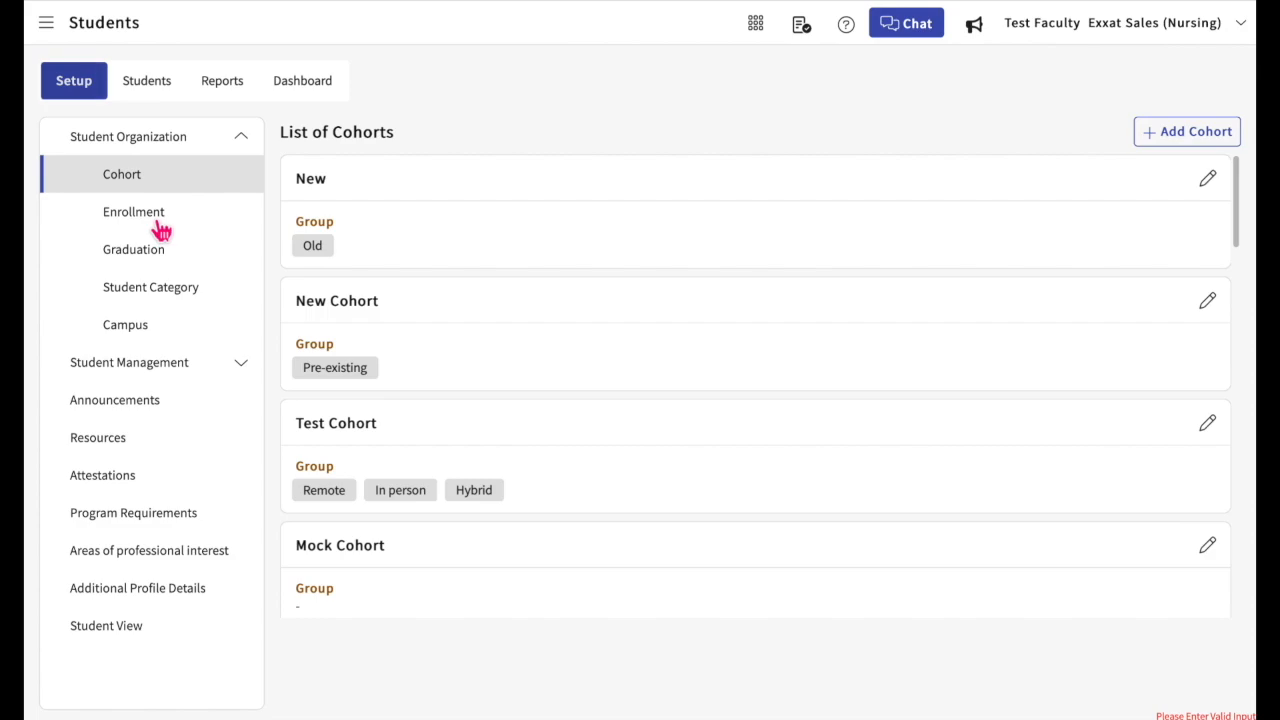
click(216, 376)
click(158, 414)
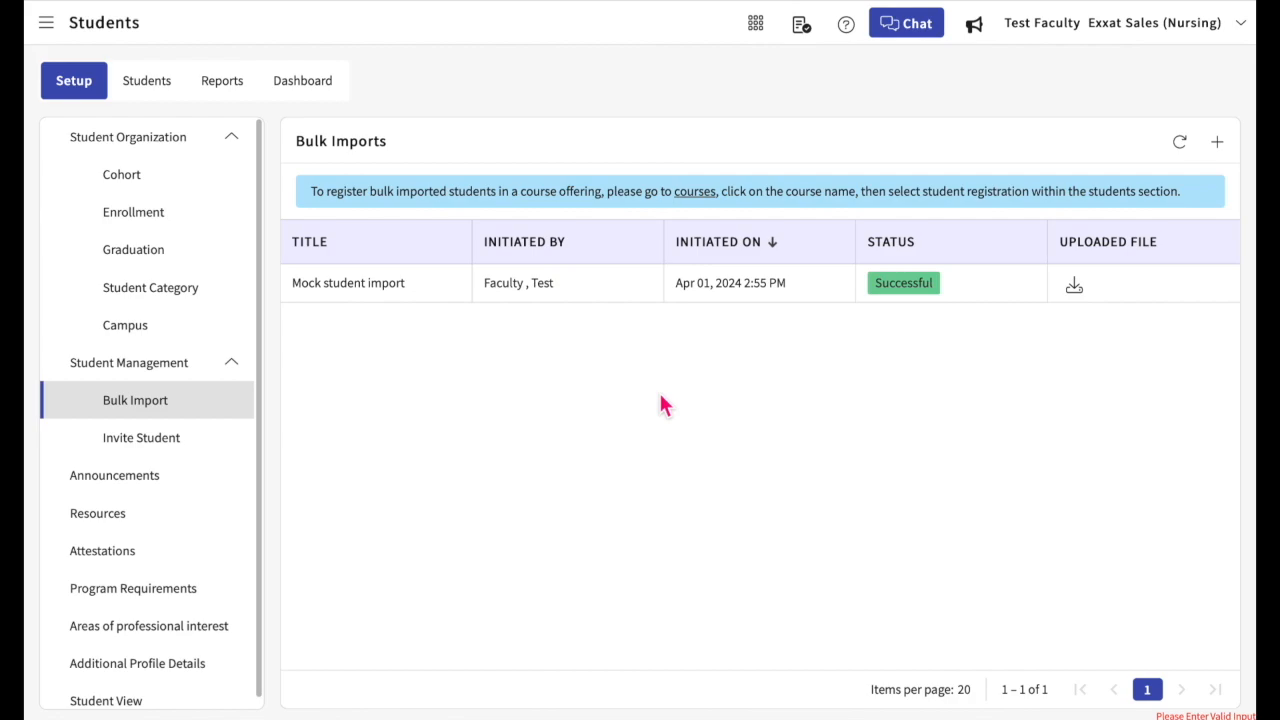
click(1220, 148)
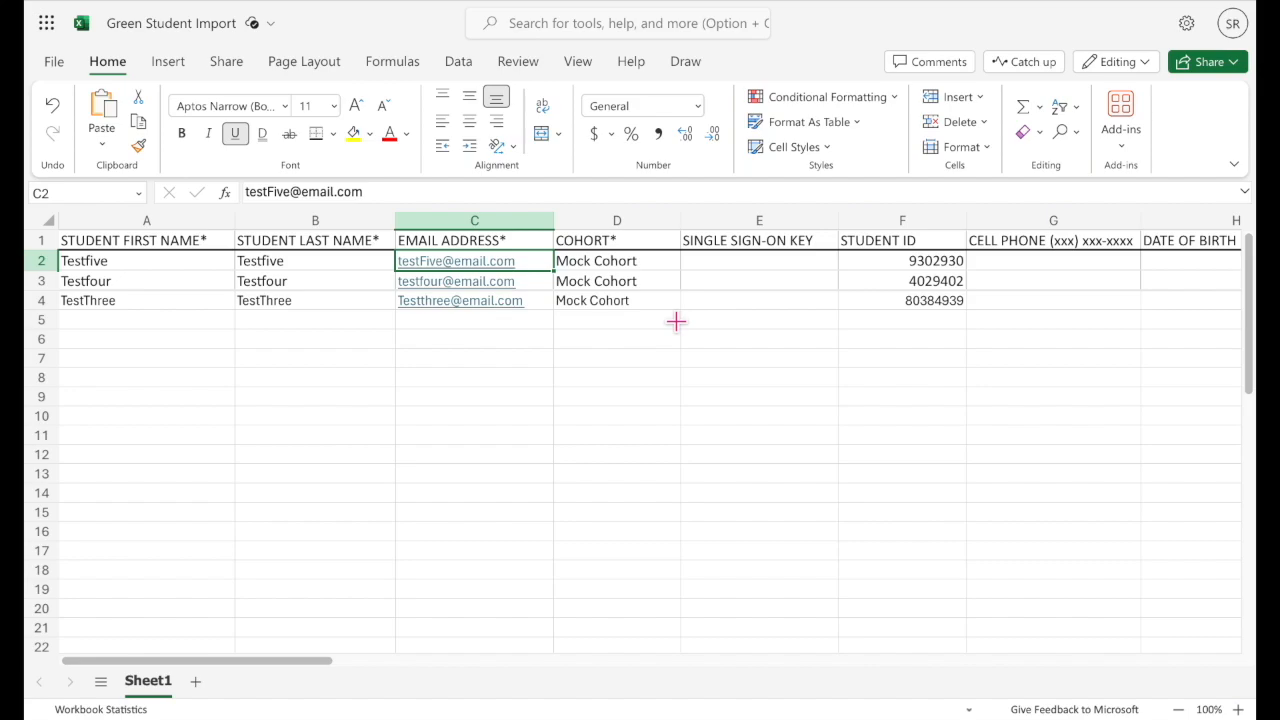
Step: Examine the columns of the Green Student Import workbook, from the student names through to the student category
scroll(688, 320, right, 10)
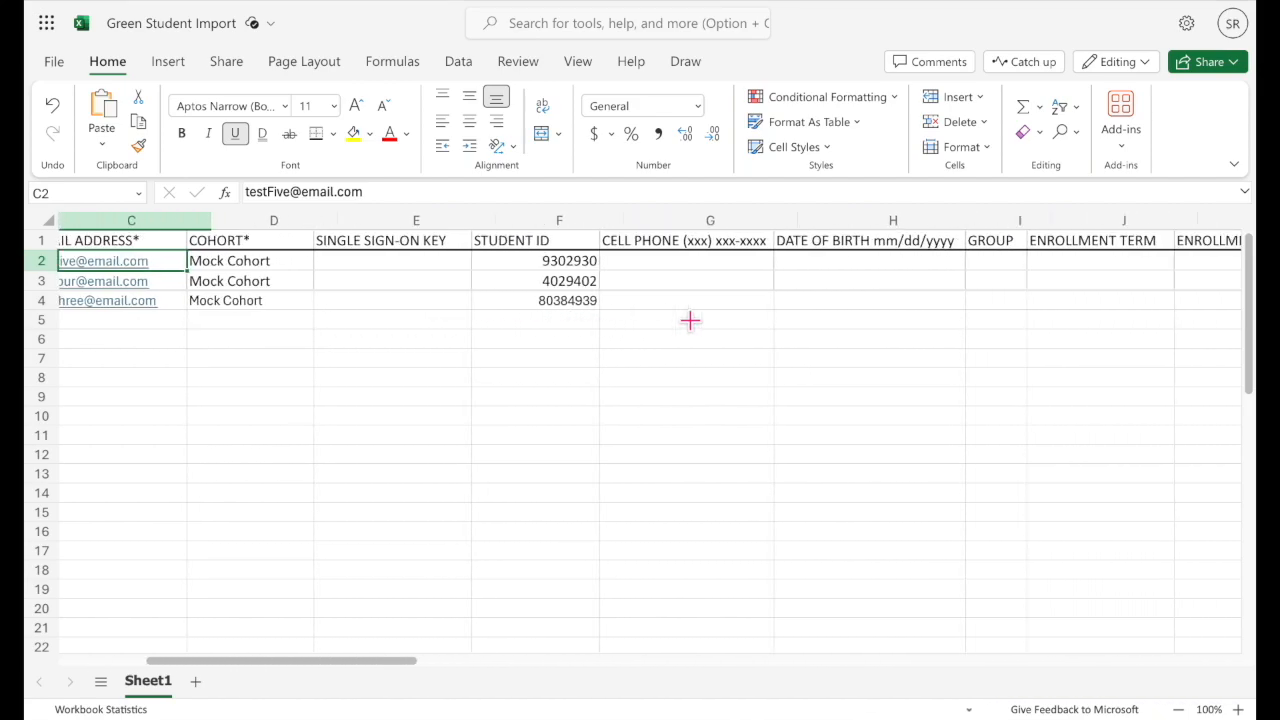
scroll(690, 320, right, 8)
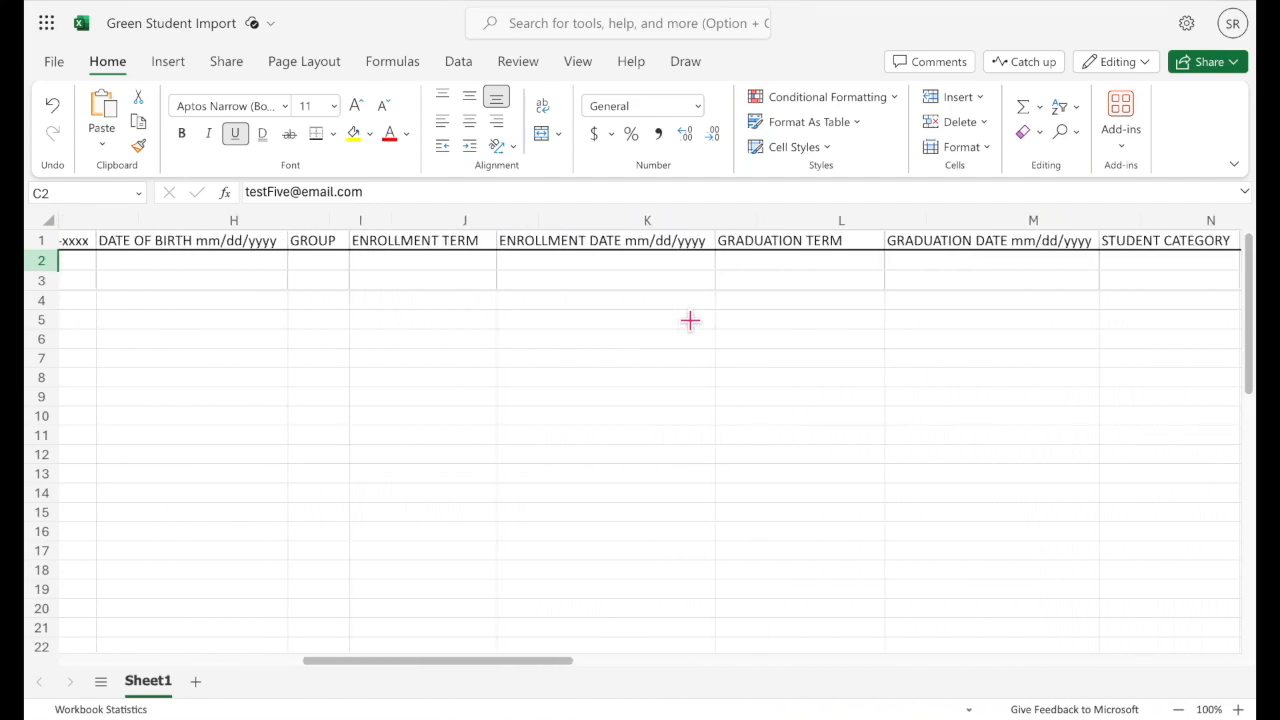
scroll(690, 320, right, 2)
scroll(690, 320, left, 15)
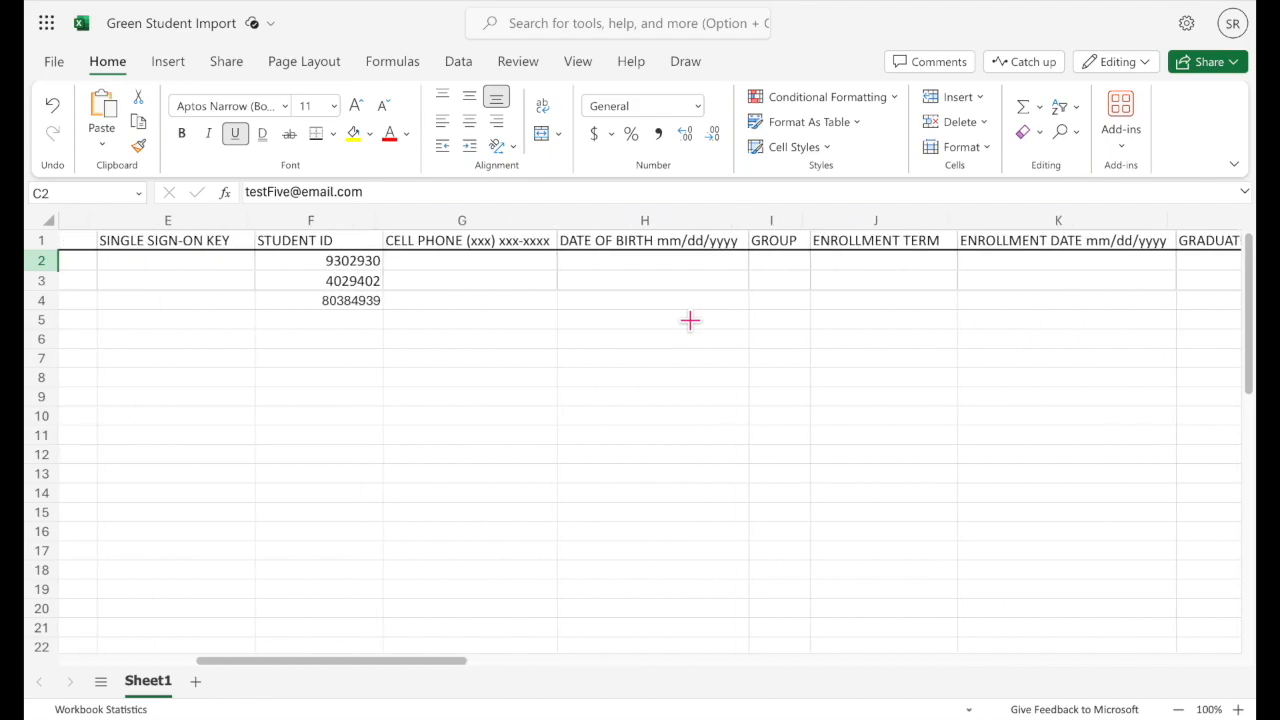
scroll(690, 320, left, 6)
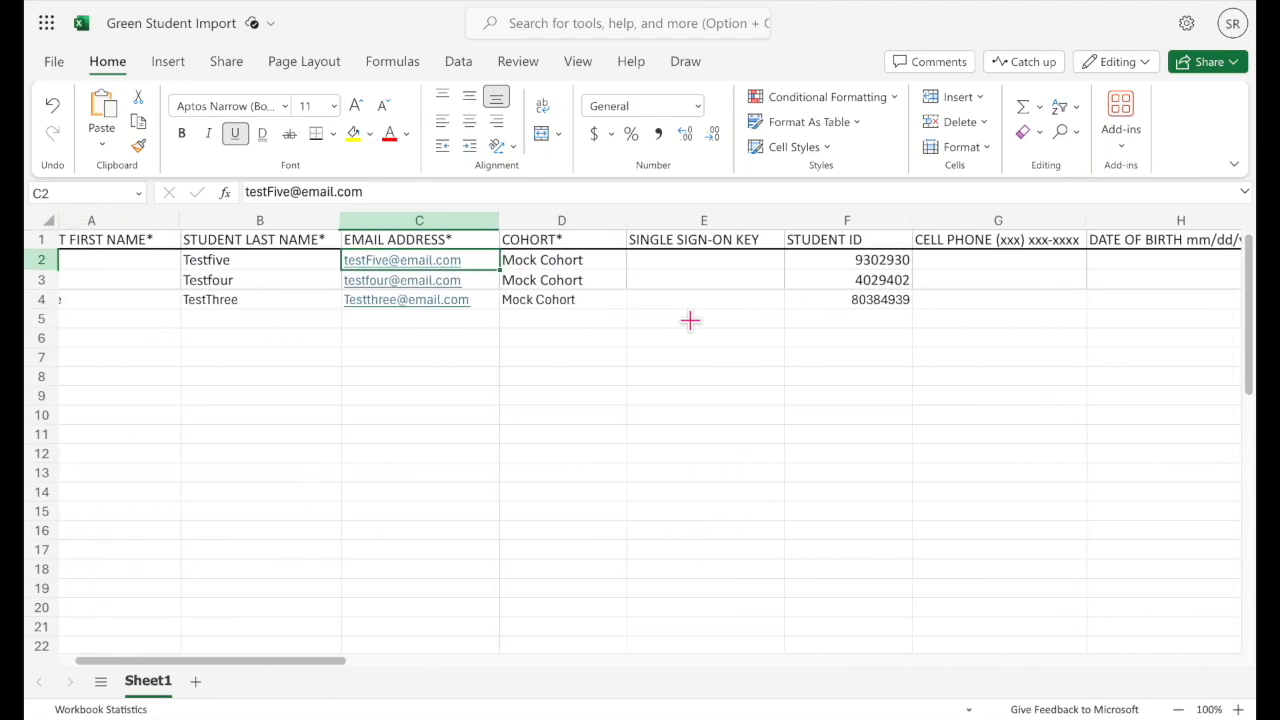
scroll(690, 320, left, 1)
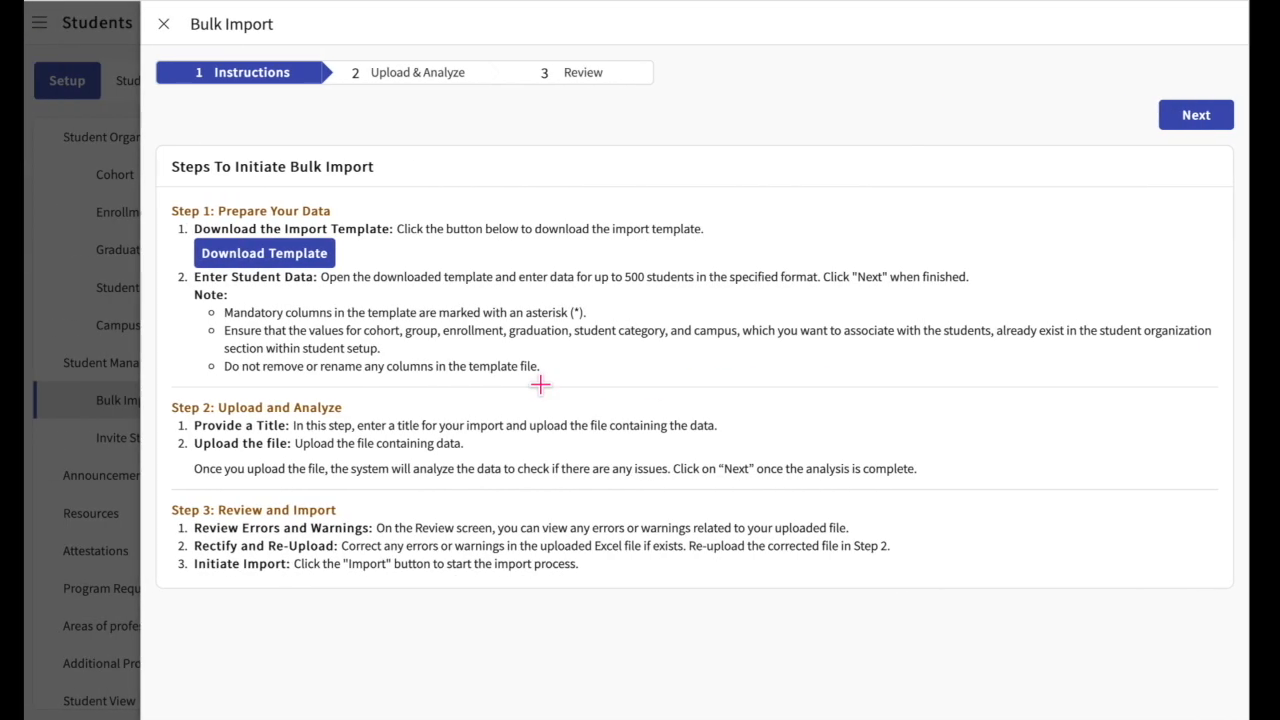
Step: Title the bulk import New Import and upload Red Import.xlsx from the Downloads folder as the student data
click(1198, 118)
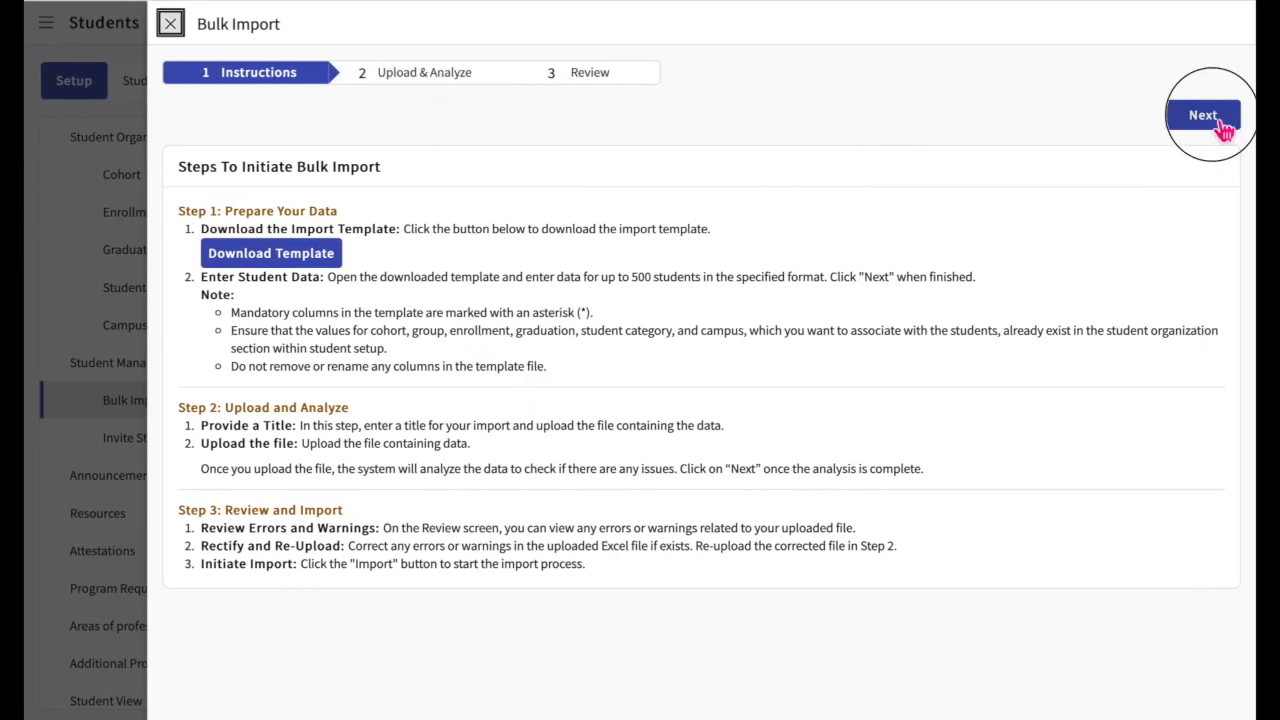
click(423, 199)
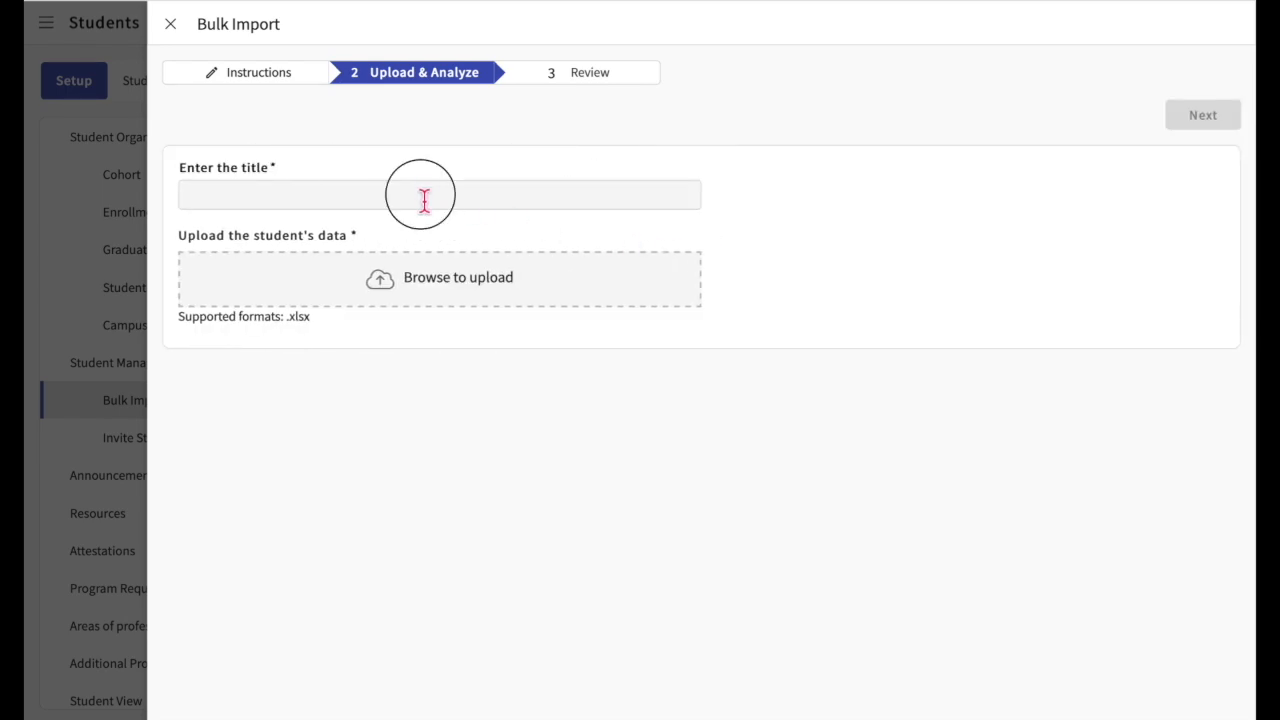
text(New Imporr)
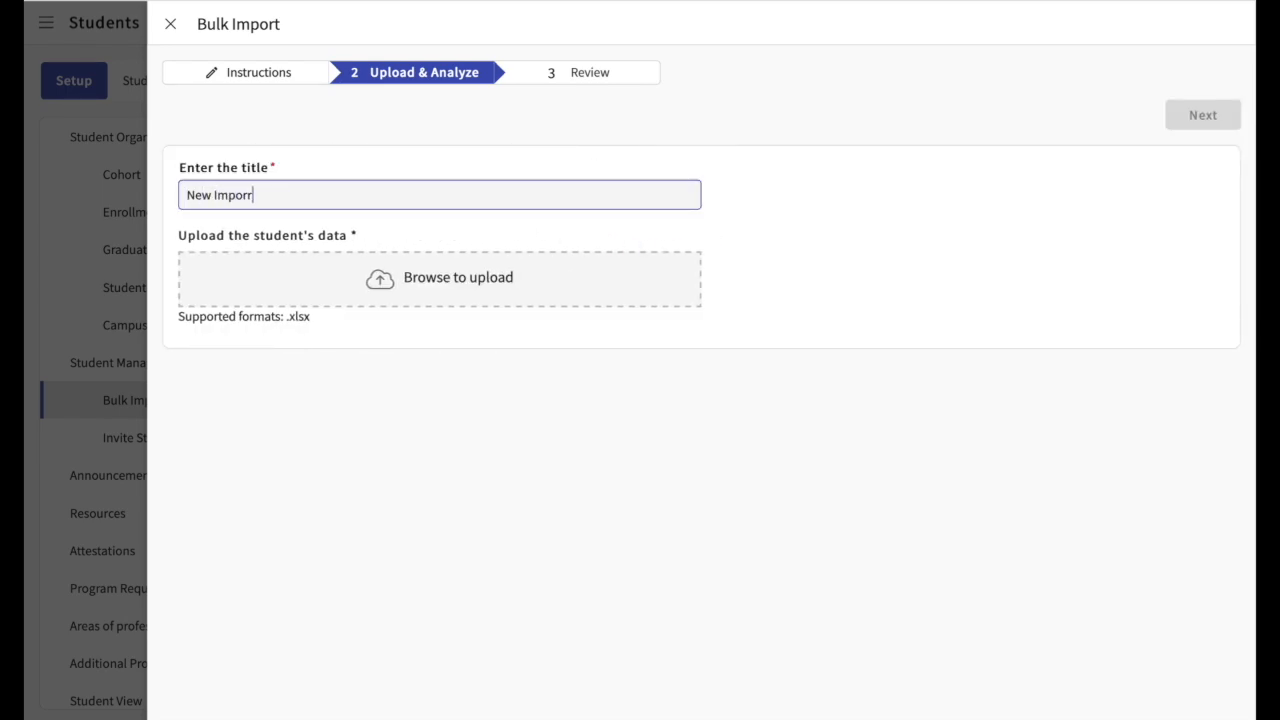
click(441, 287)
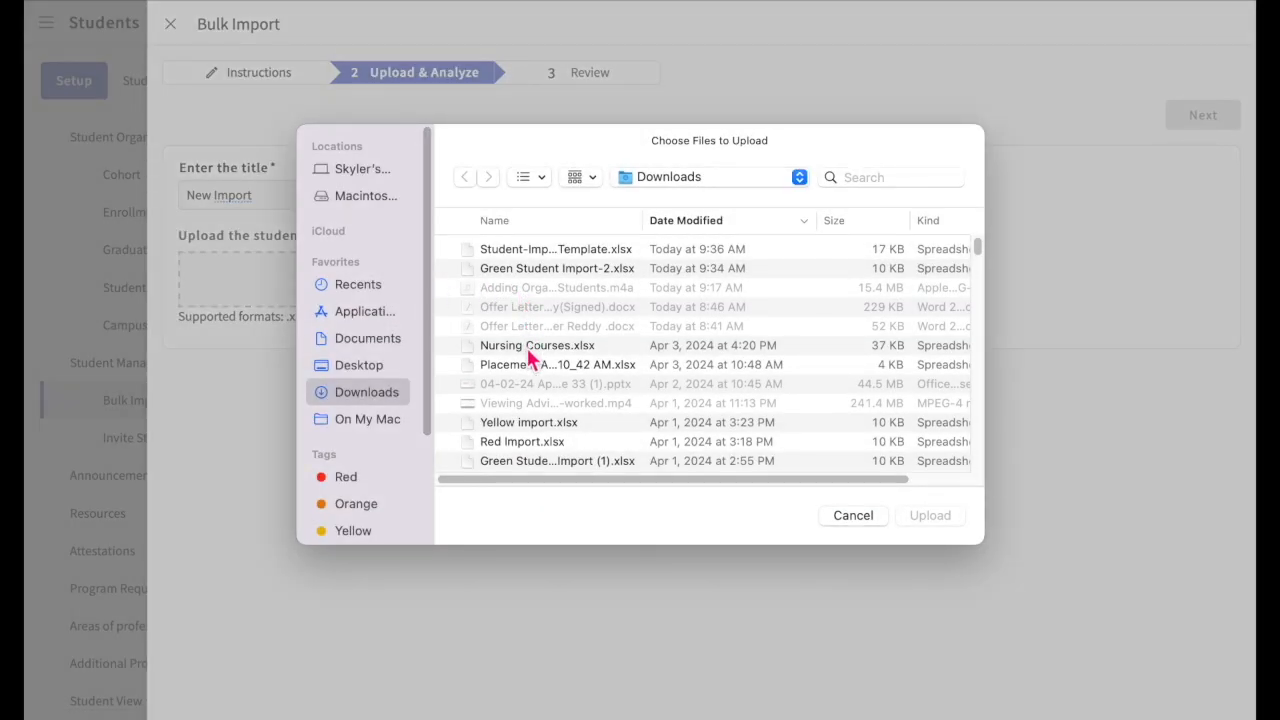
click(531, 442)
click(940, 518)
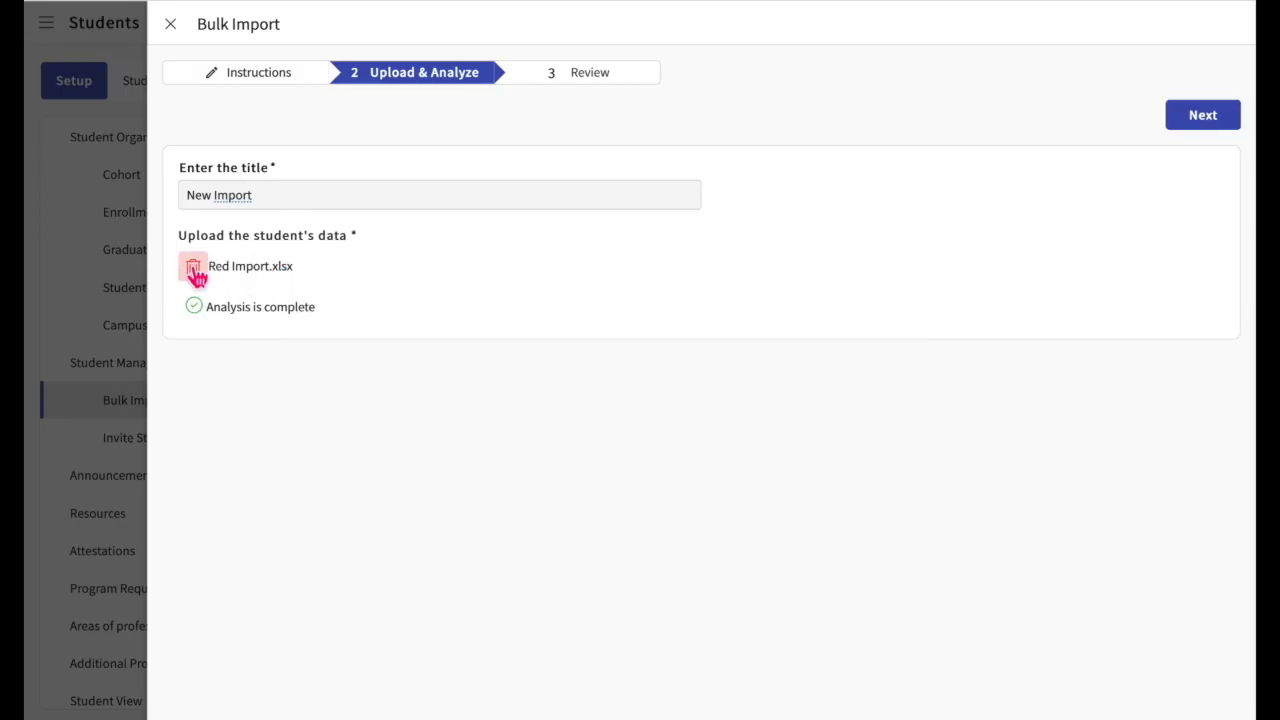
Step: Proceed to the import review and examine the flagged cohort and student ID cells and the errors and warnings filter options
click(1197, 118)
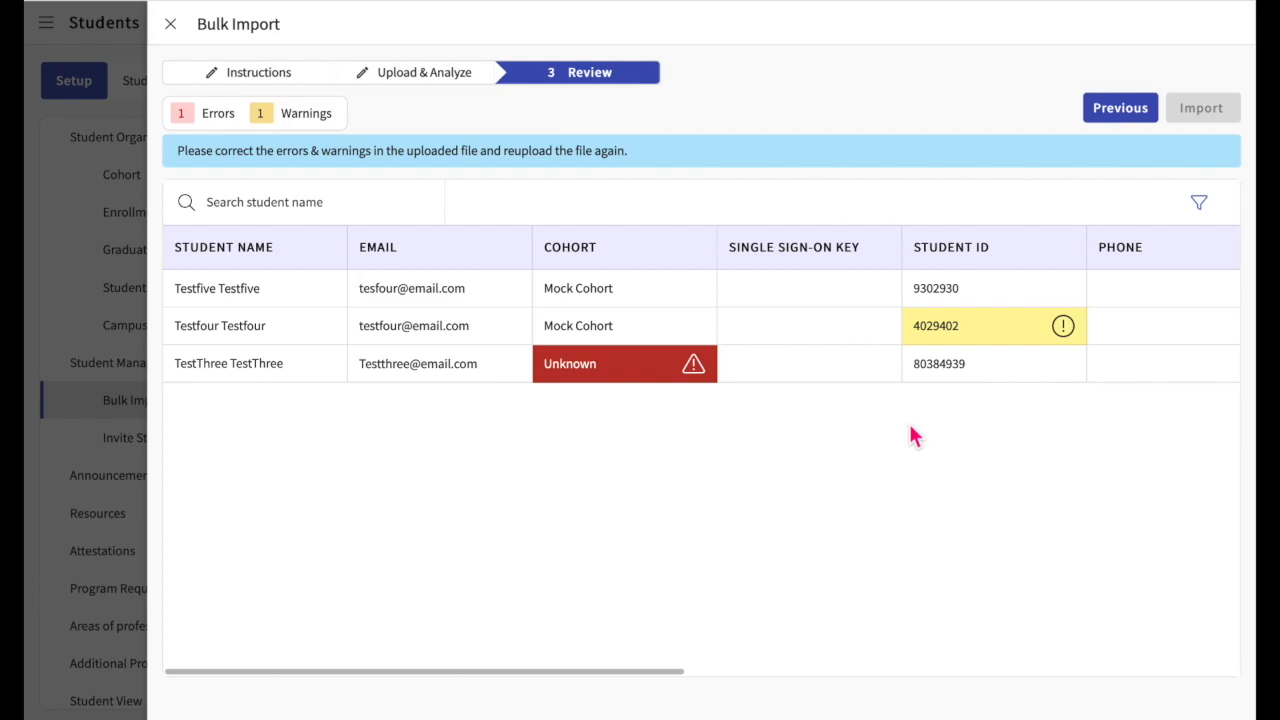
mouse_move(692, 368)
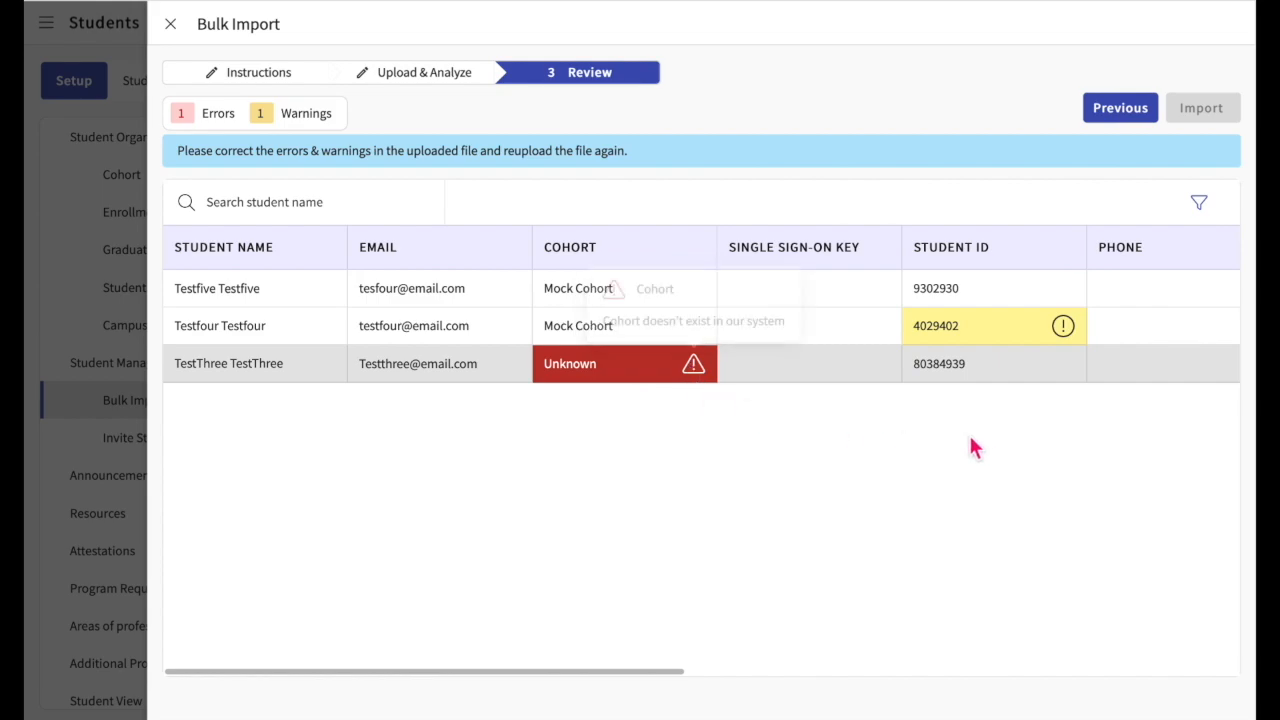
mouse_move(1063, 328)
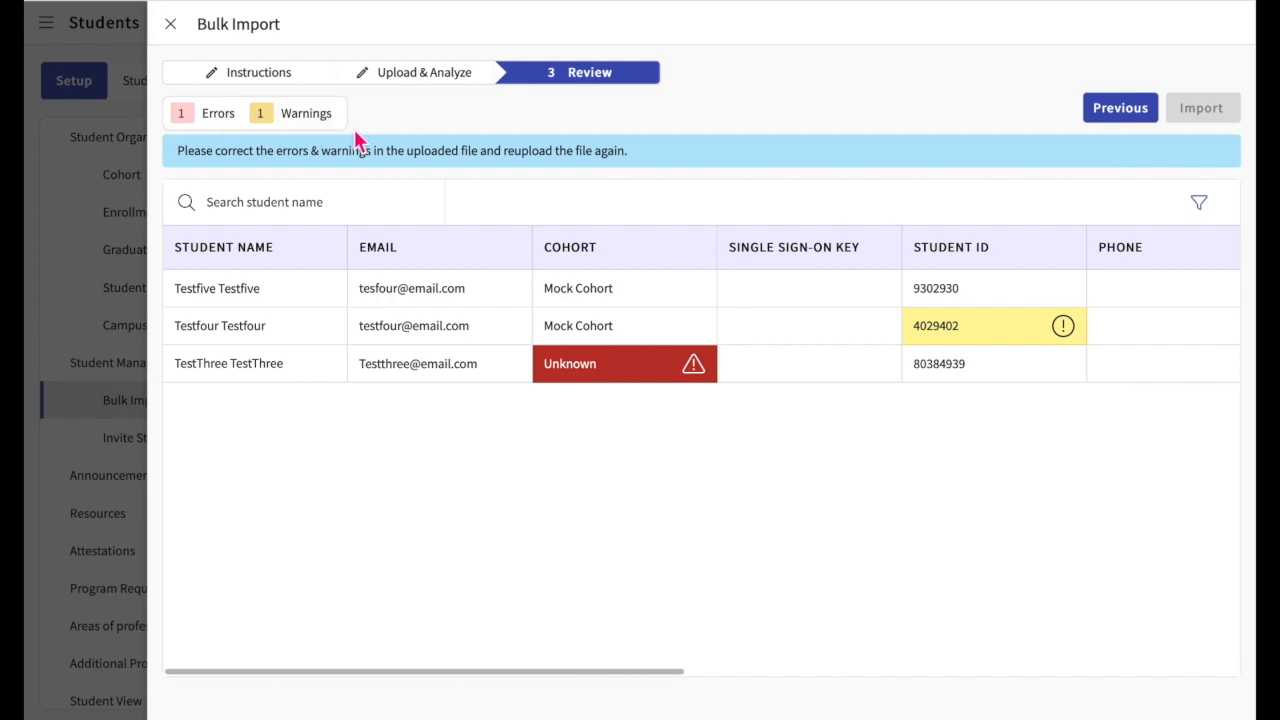
click(1208, 214)
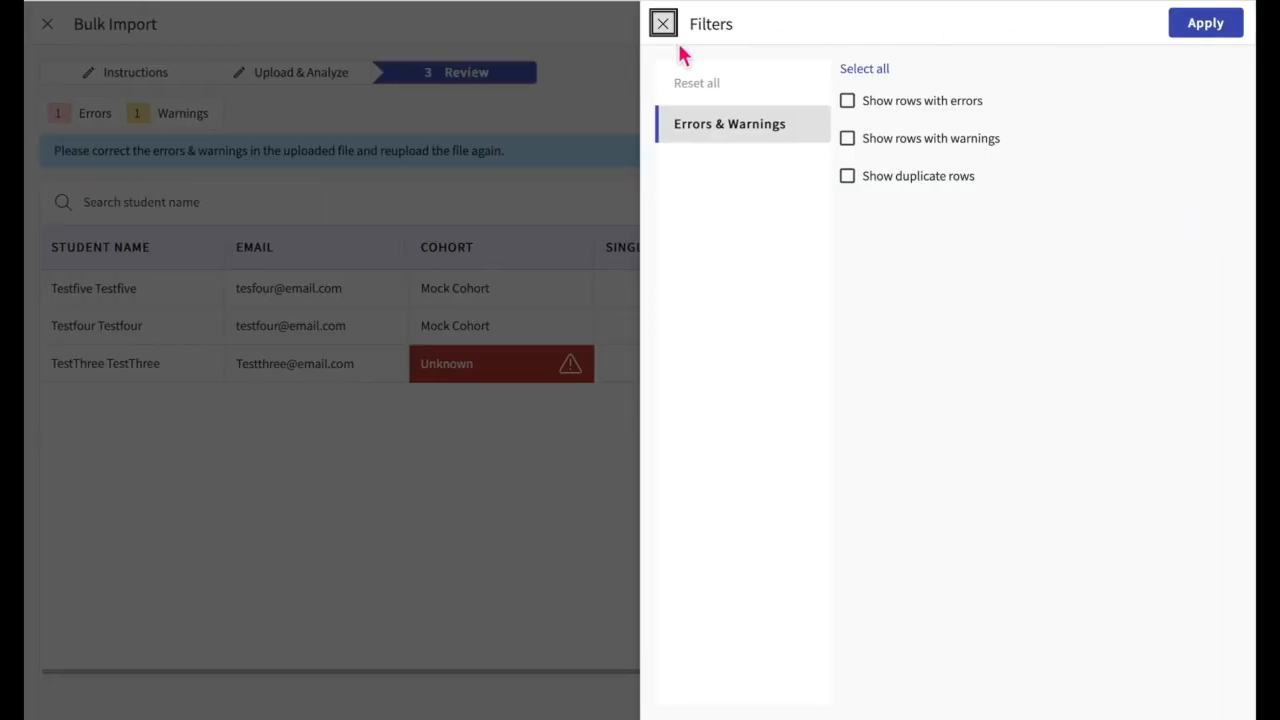
click(666, 28)
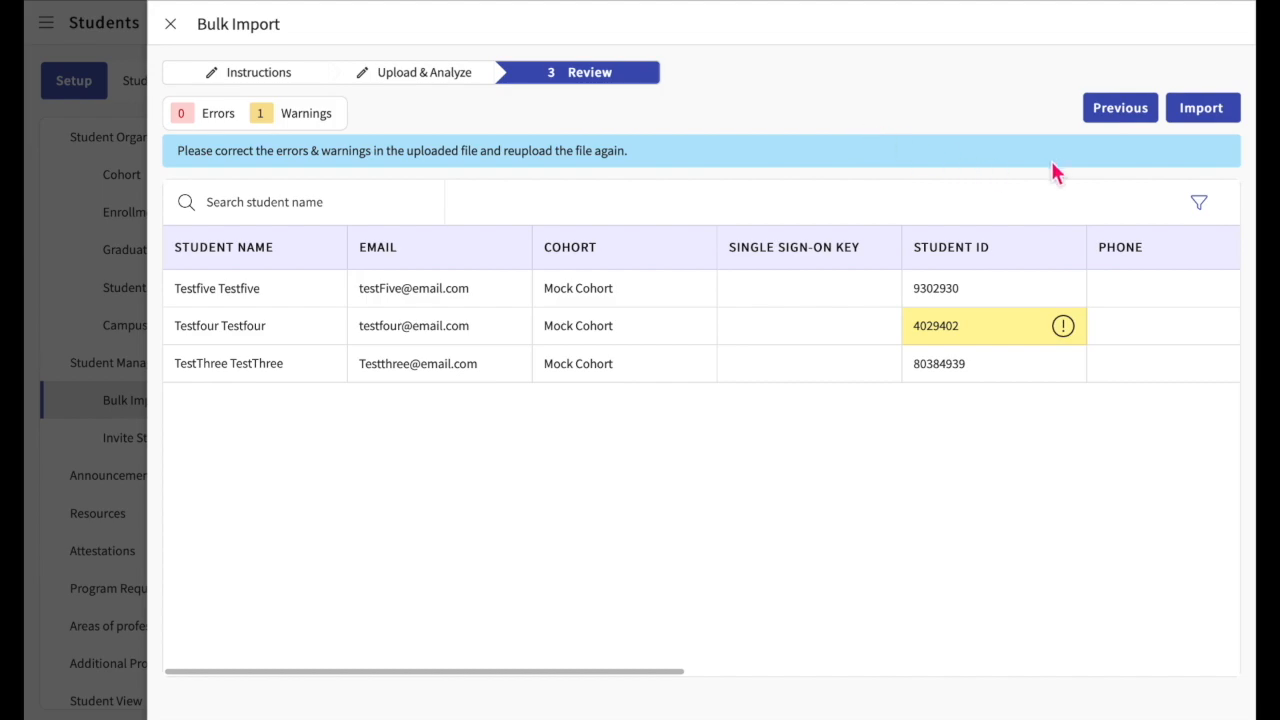
Step: Run the import despite the remaining warning, confirming with the displayed number, and refresh the import status
click(1210, 112)
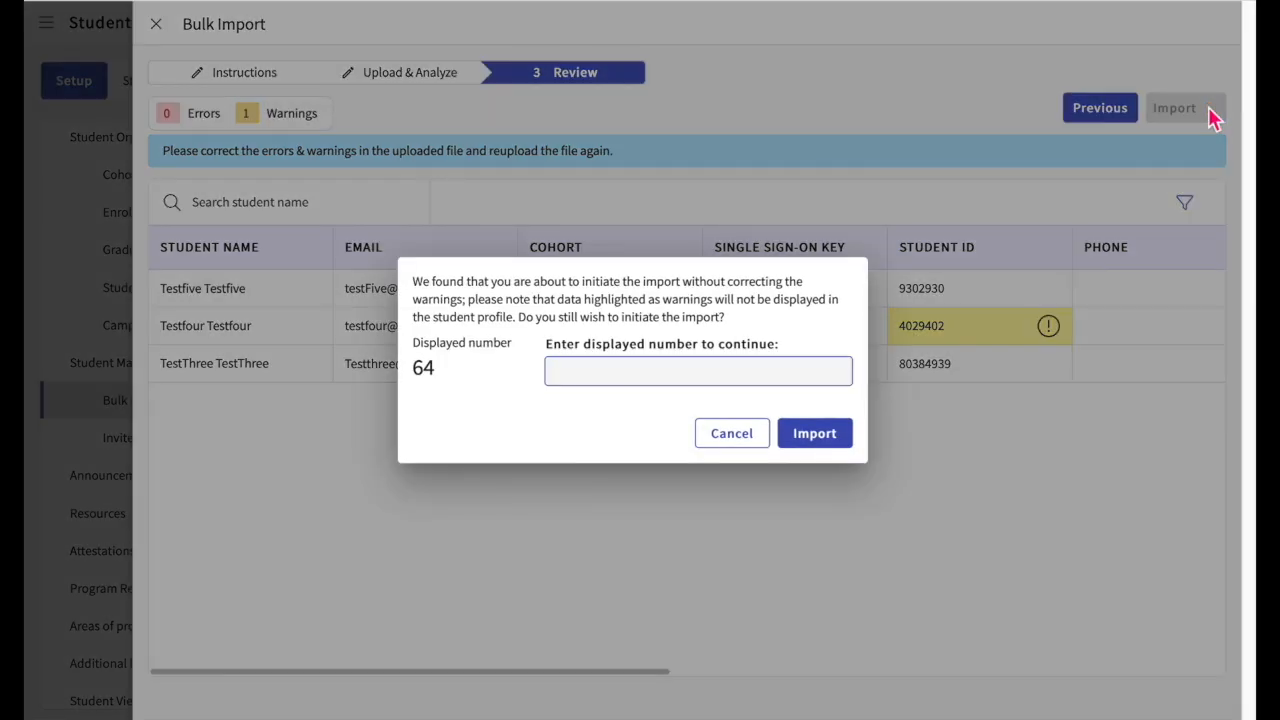
text(64)
click(841, 442)
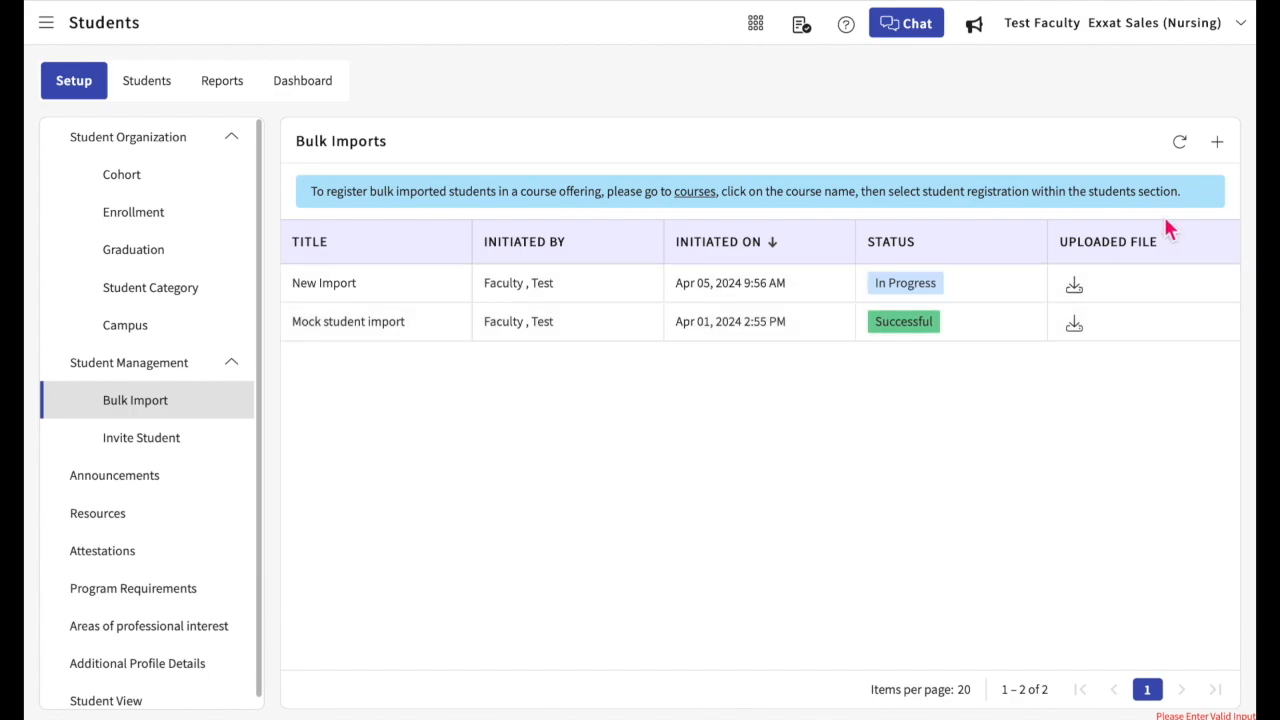
click(1181, 143)
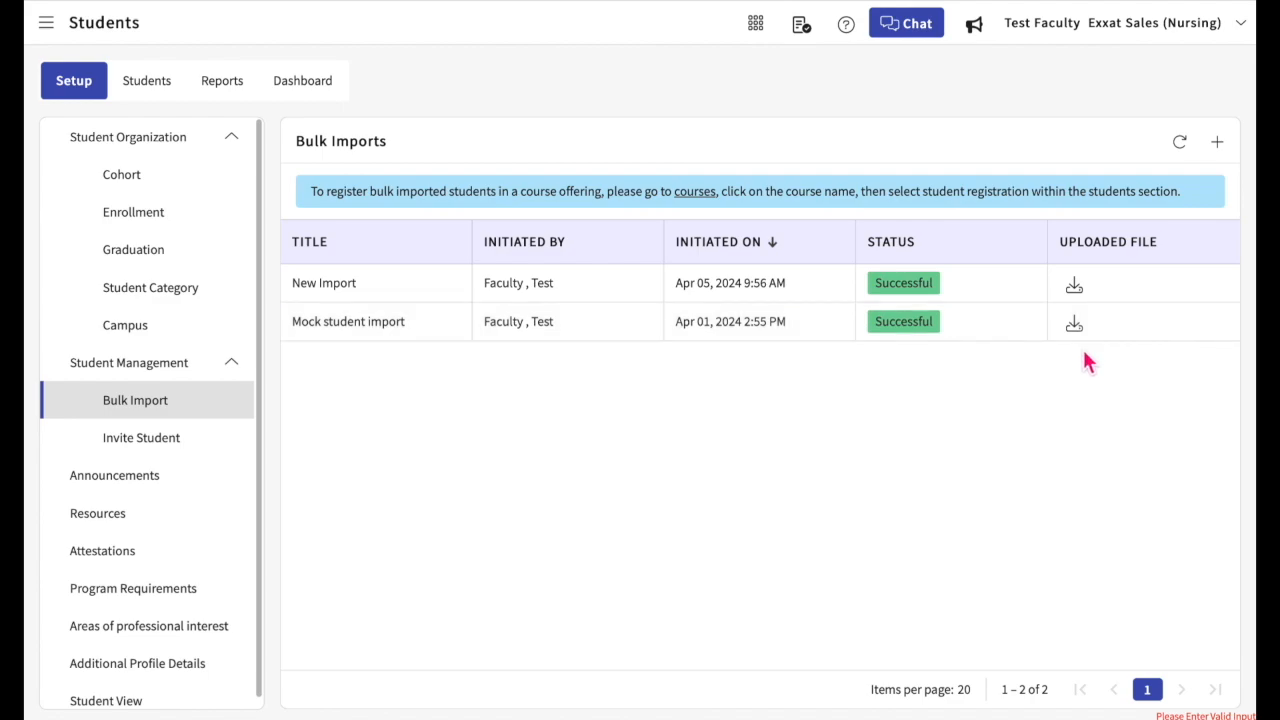
Step: Download the uploaded file of New Import and sort the bulk imports by initiation date in ascending order
click(1076, 288)
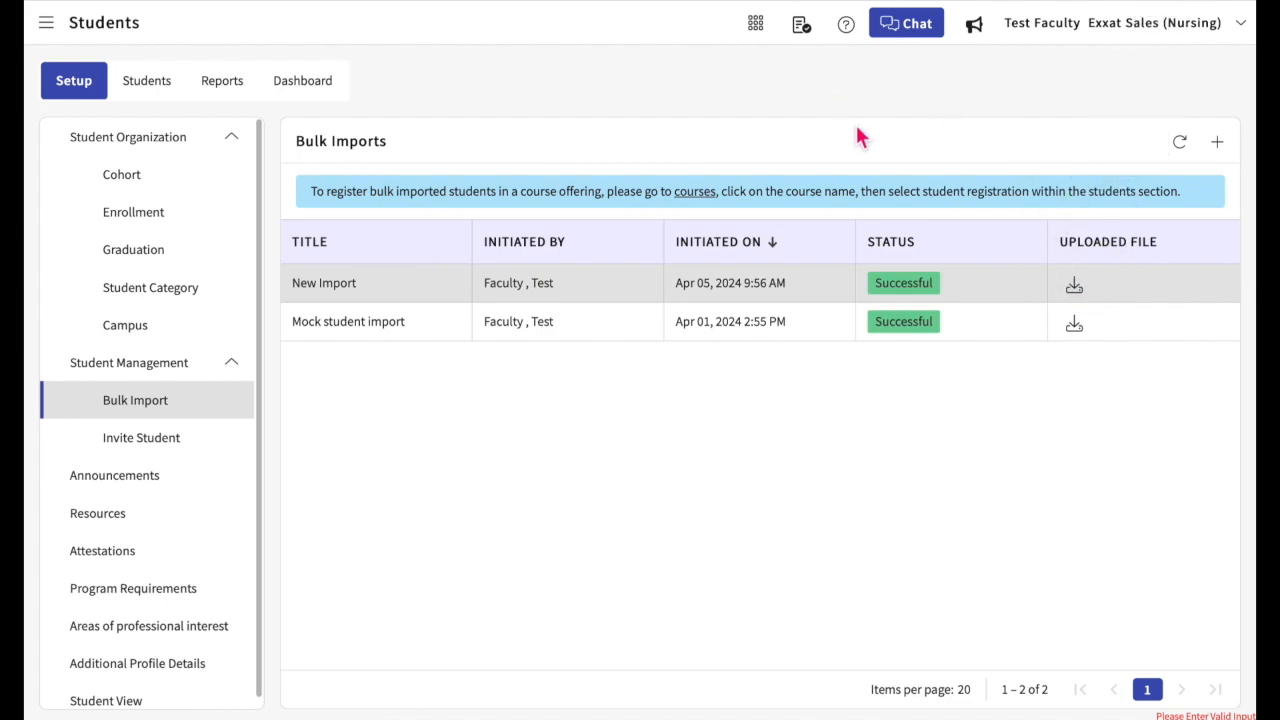
click(346, 246)
click(737, 246)
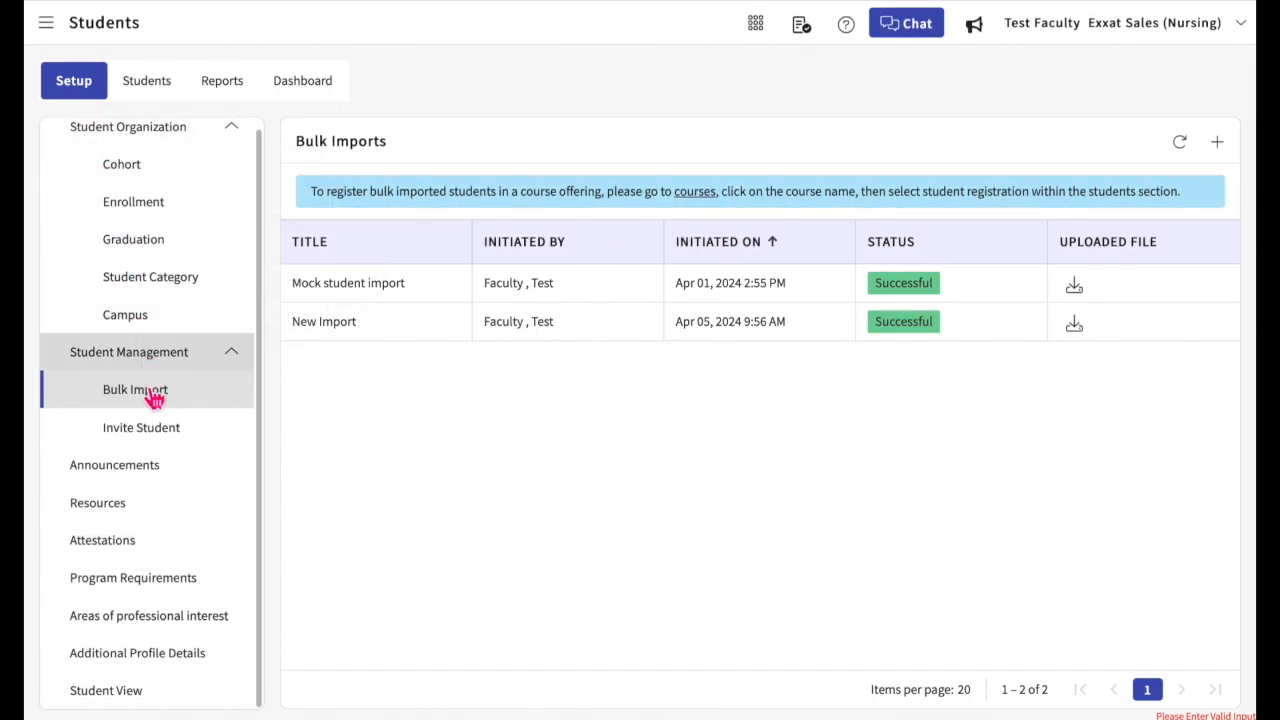
Step: Go to the invite student list under student management and look through its students and filter options
click(158, 438)
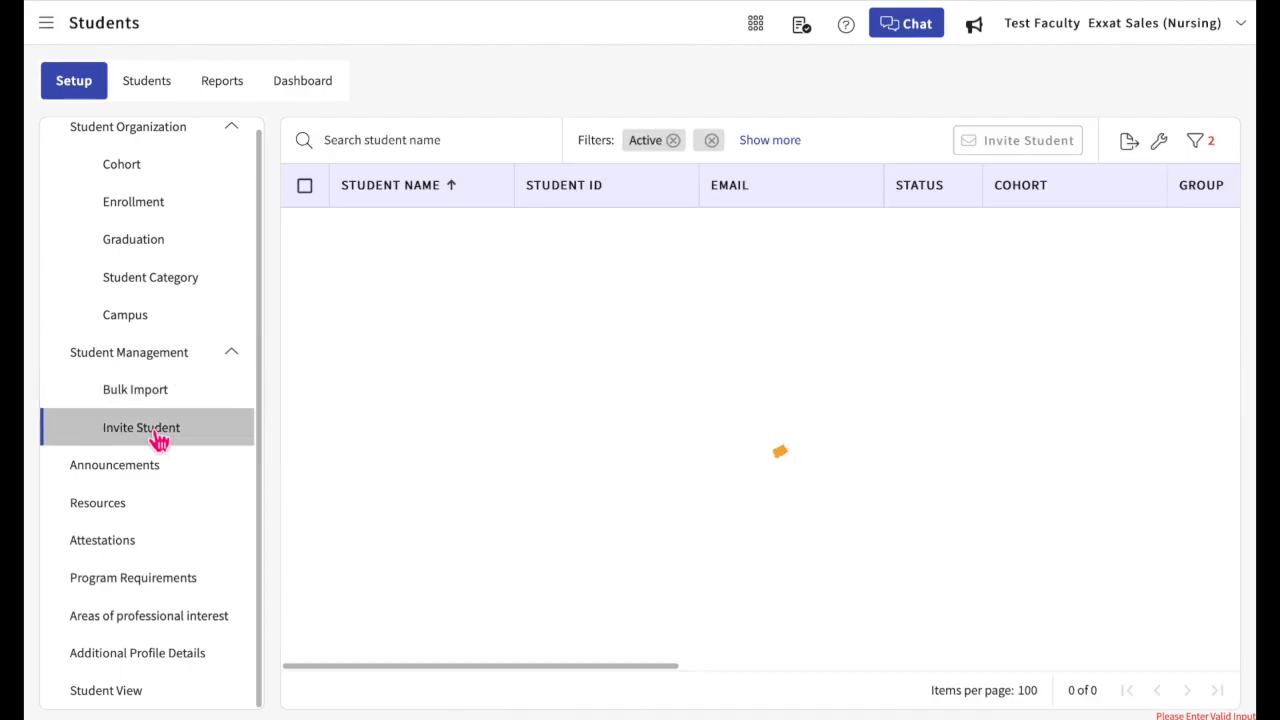
scroll(521, 318, down, 3)
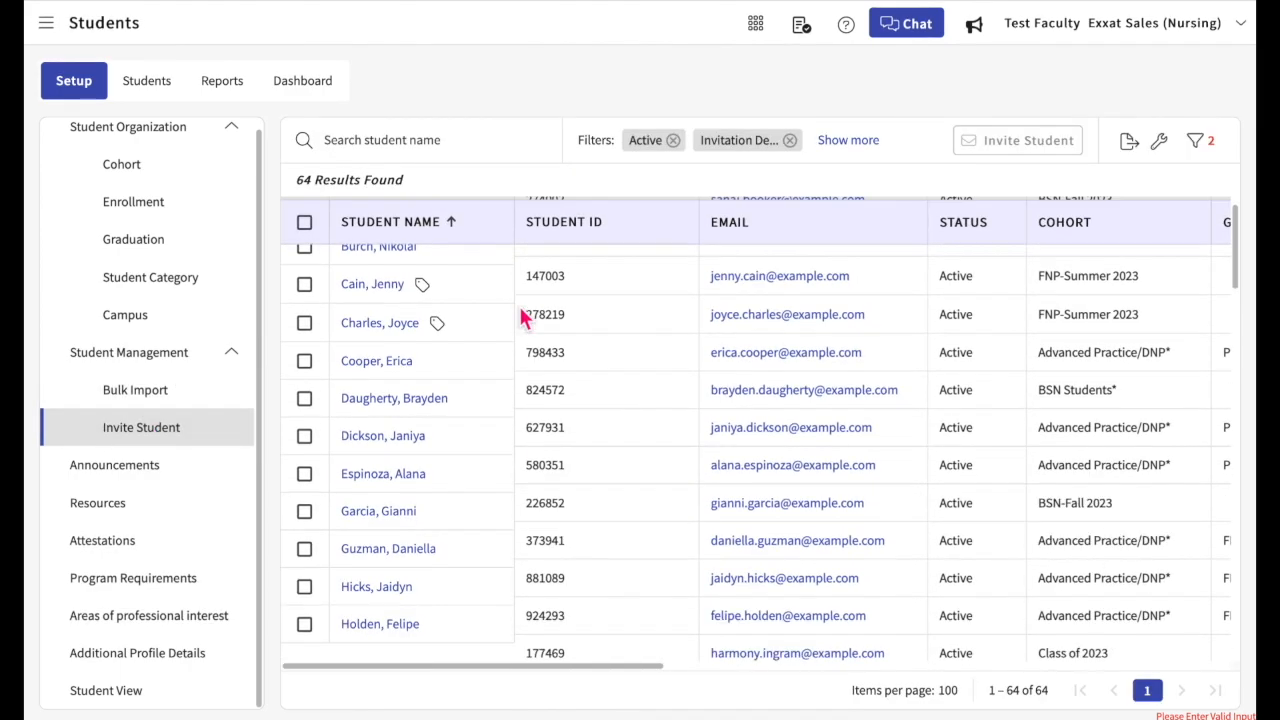
scroll(521, 318, up, 1)
scroll(521, 318, up, 3)
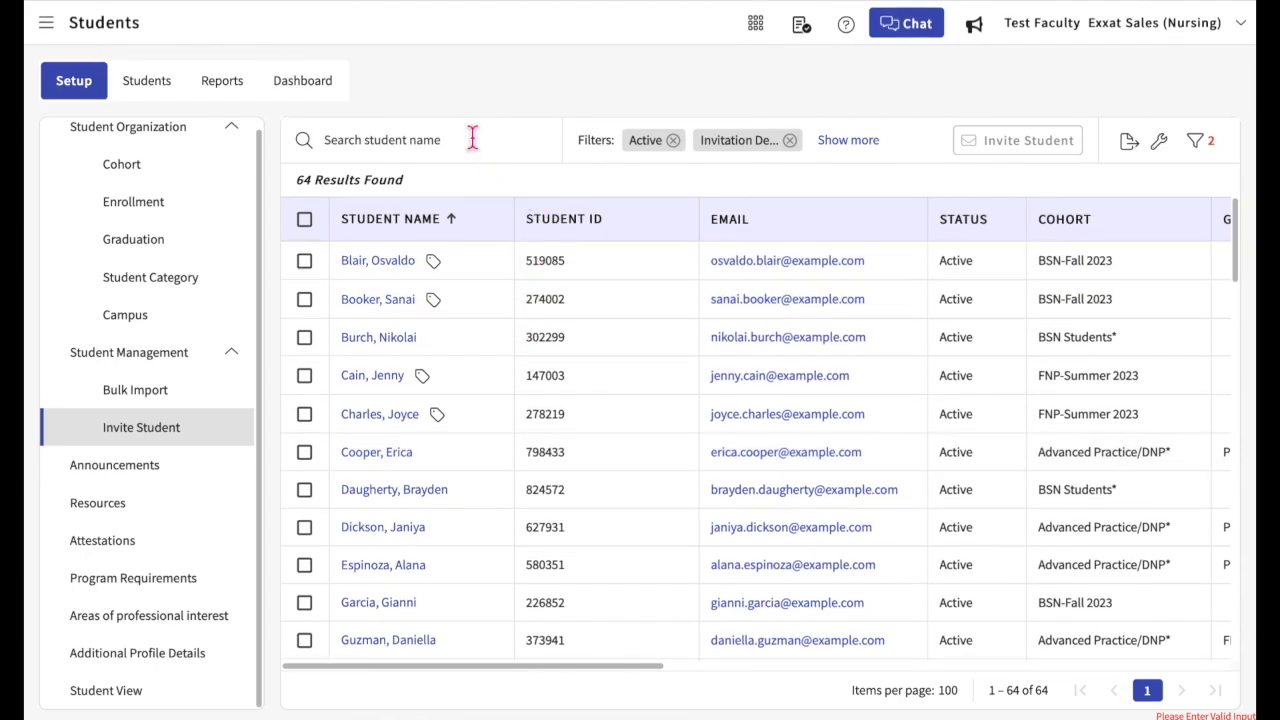
click(1197, 150)
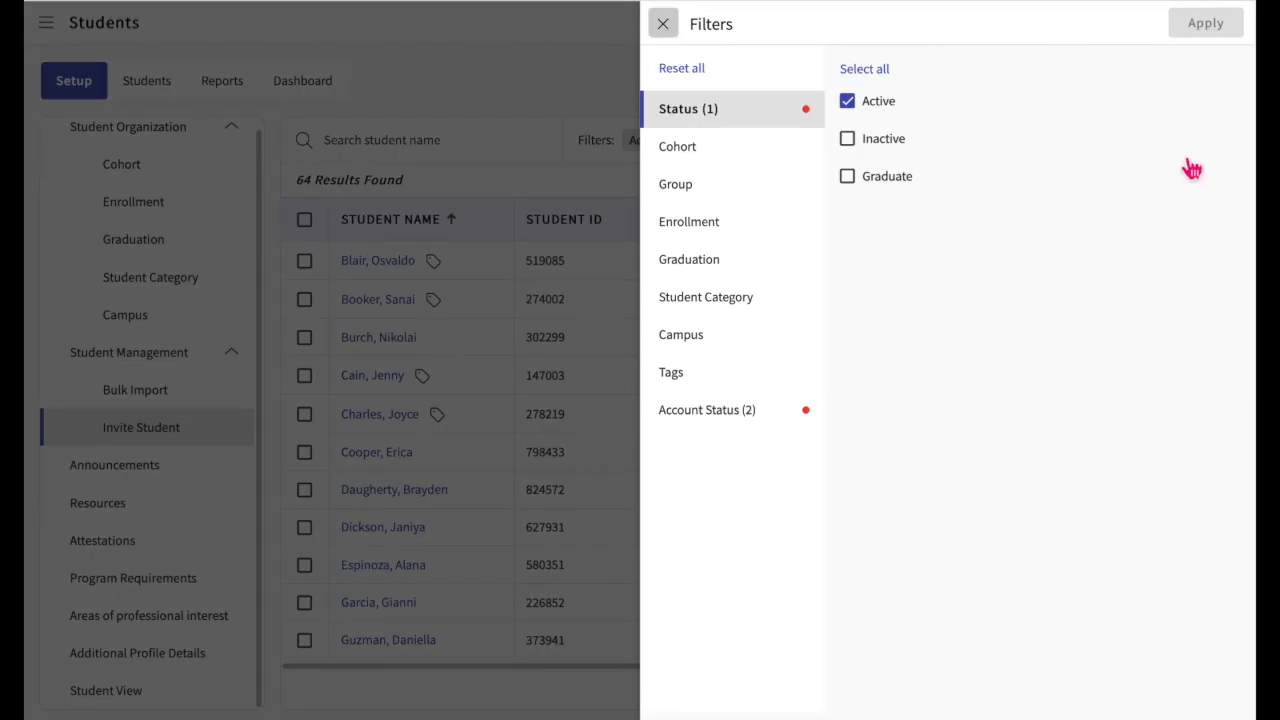
key(Escape)
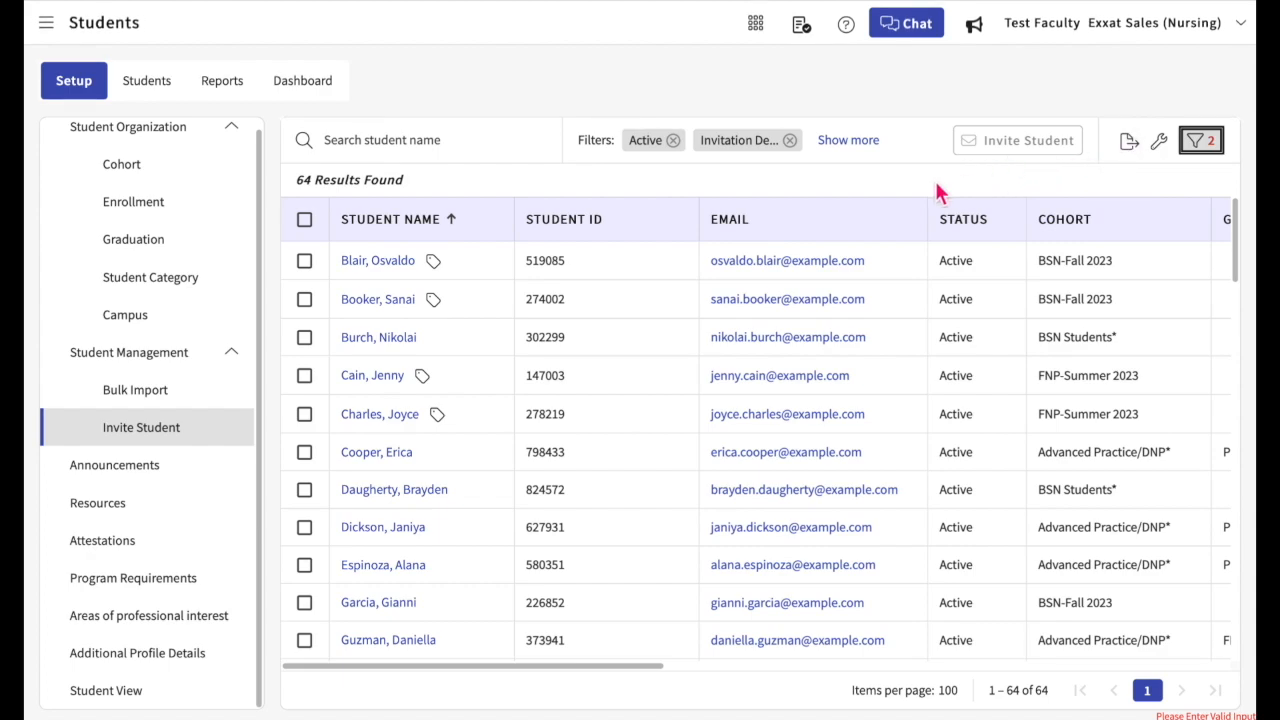
Step: Try selecting two individual students and all listed students for an invitation, and clear the selection
click(306, 303)
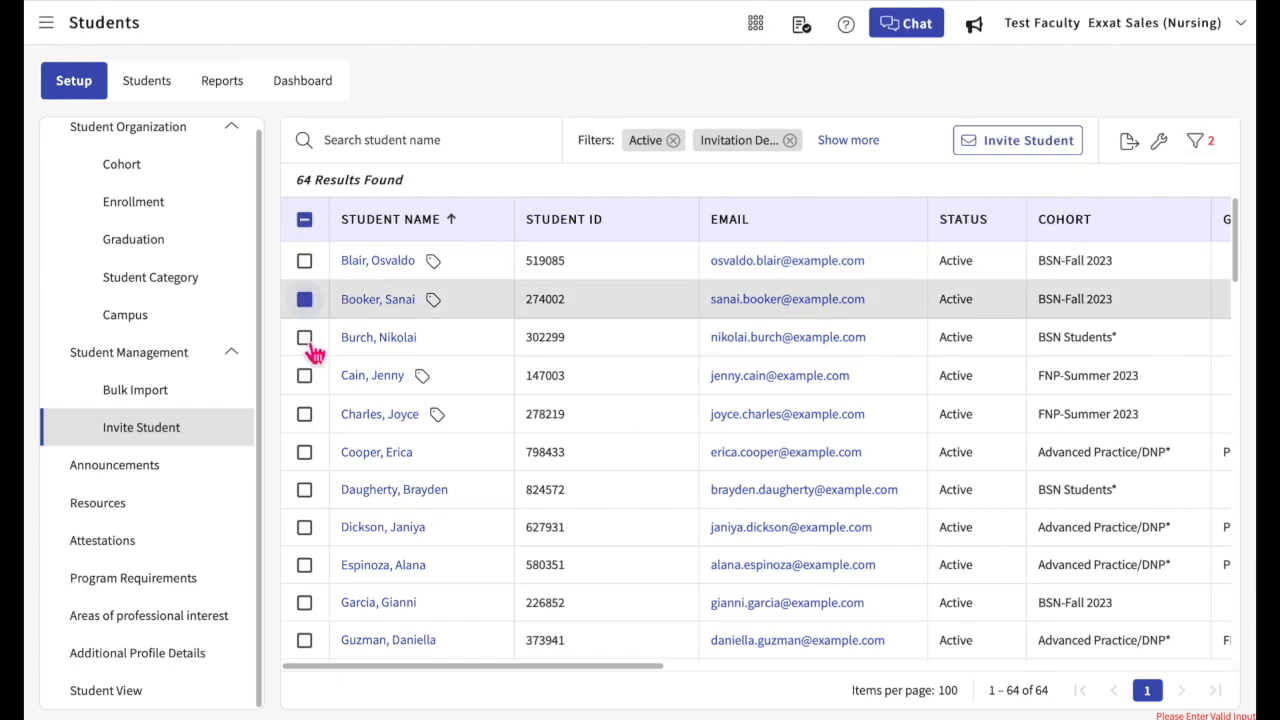
click(305, 340)
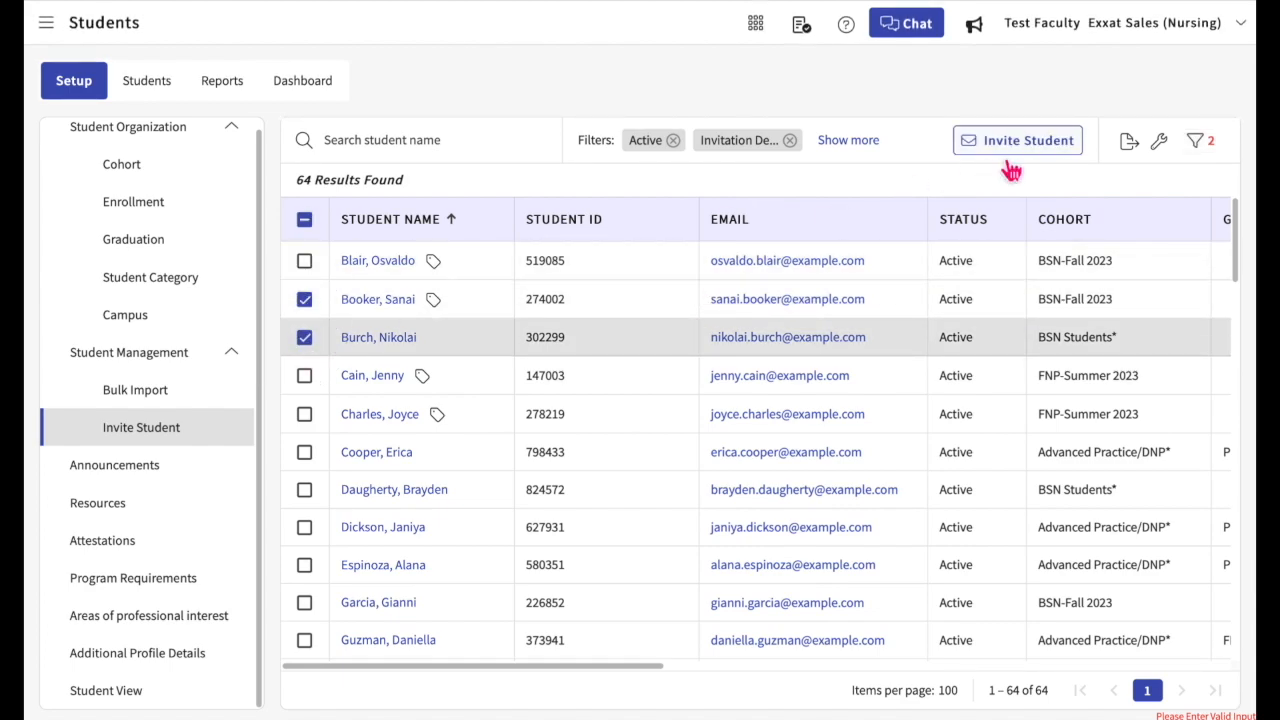
click(308, 225)
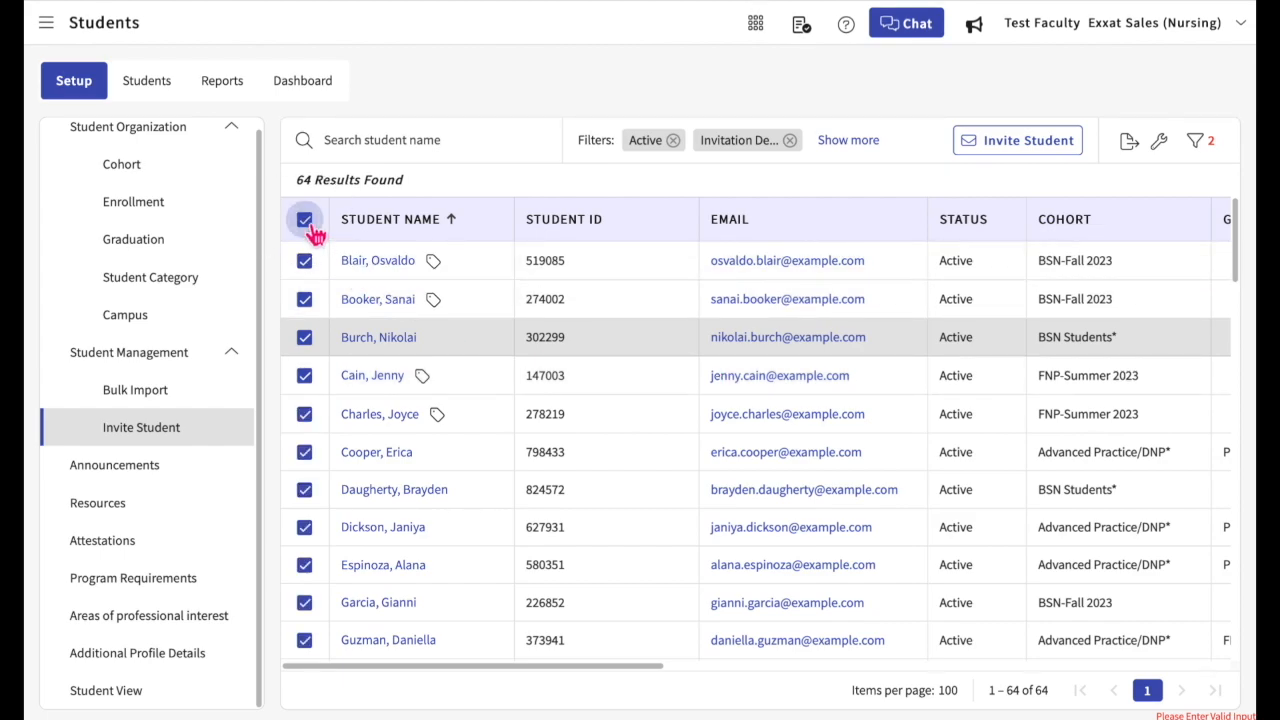
click(309, 227)
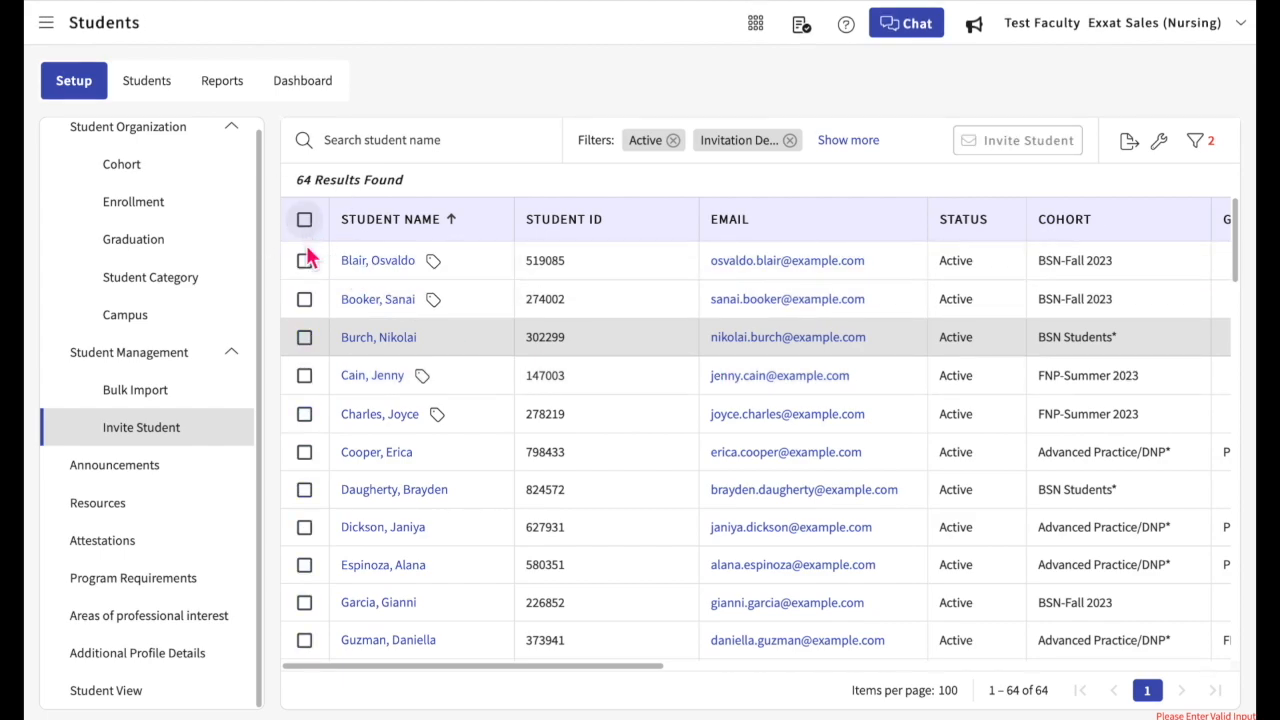
Step: Start an invitation for the third student in the list and pick the Student Invitation email template
click(308, 340)
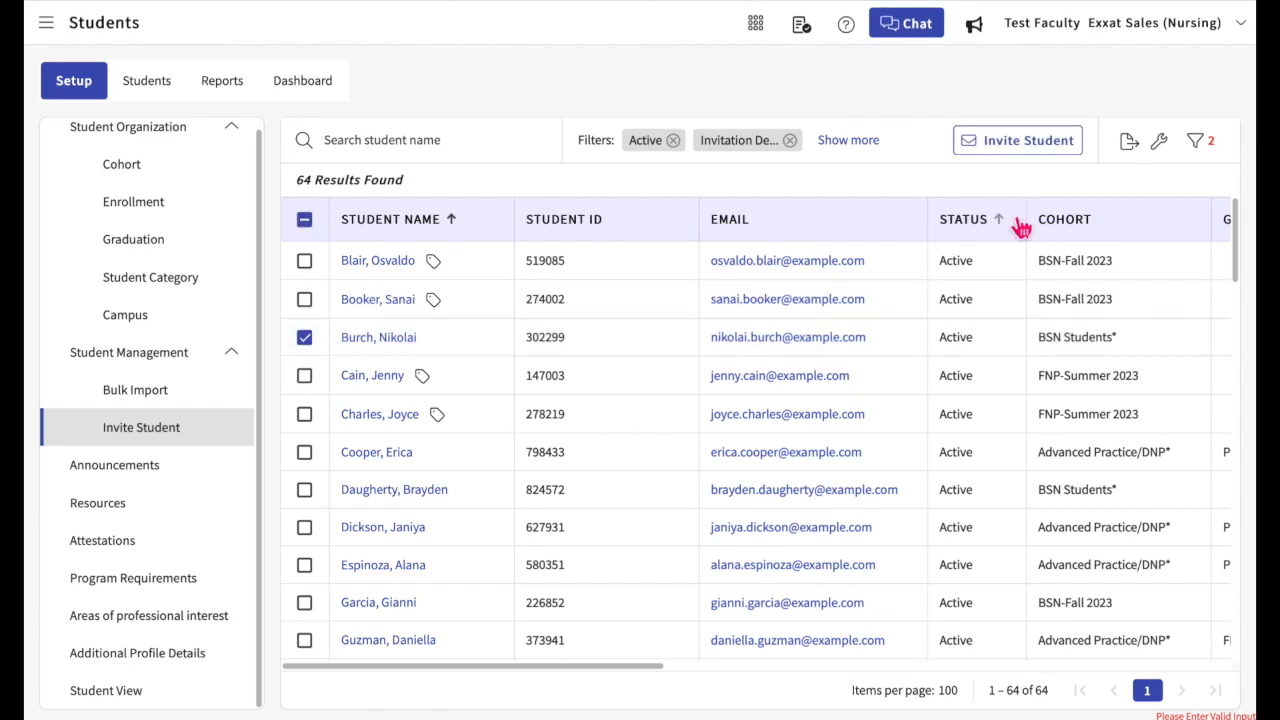
click(1022, 140)
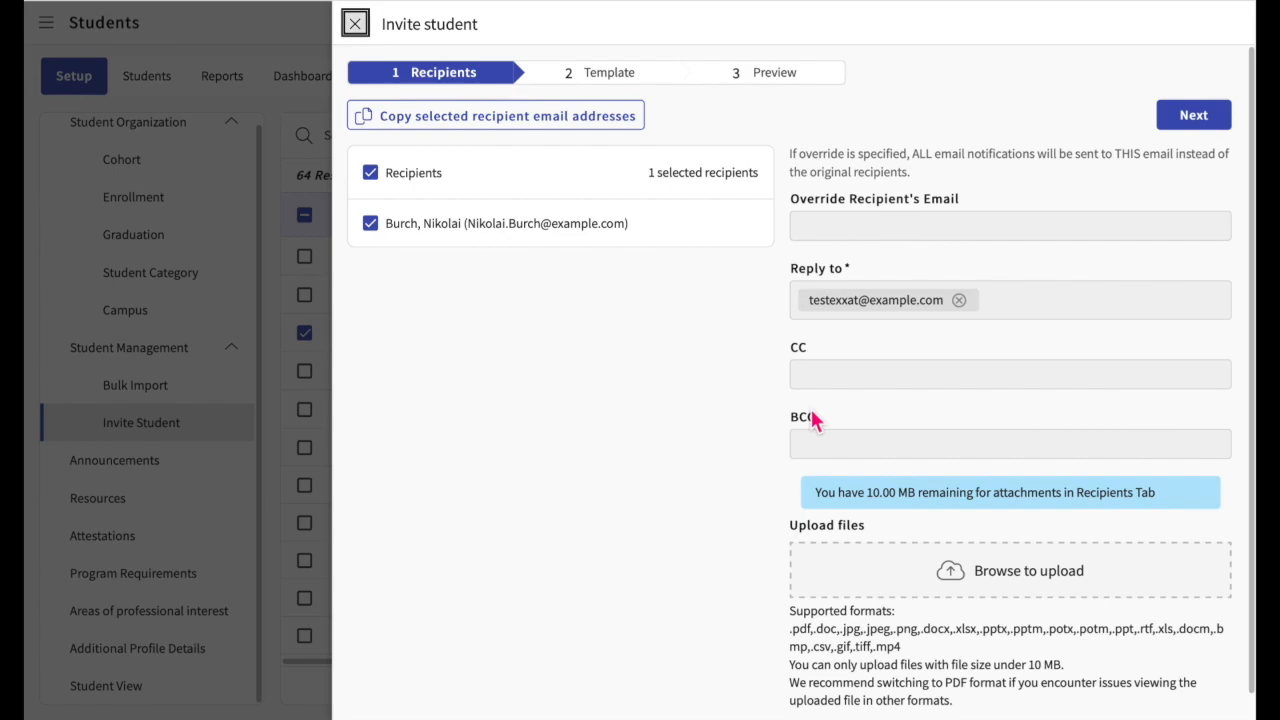
click(1210, 127)
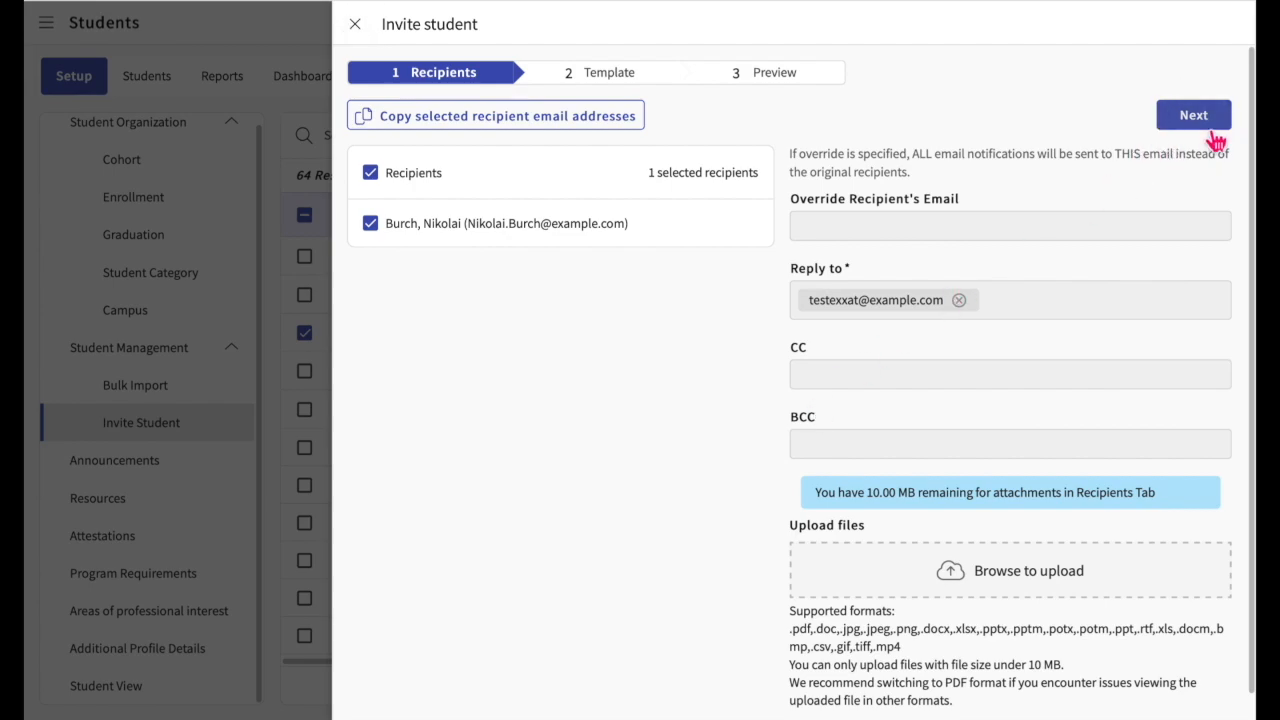
click(718, 150)
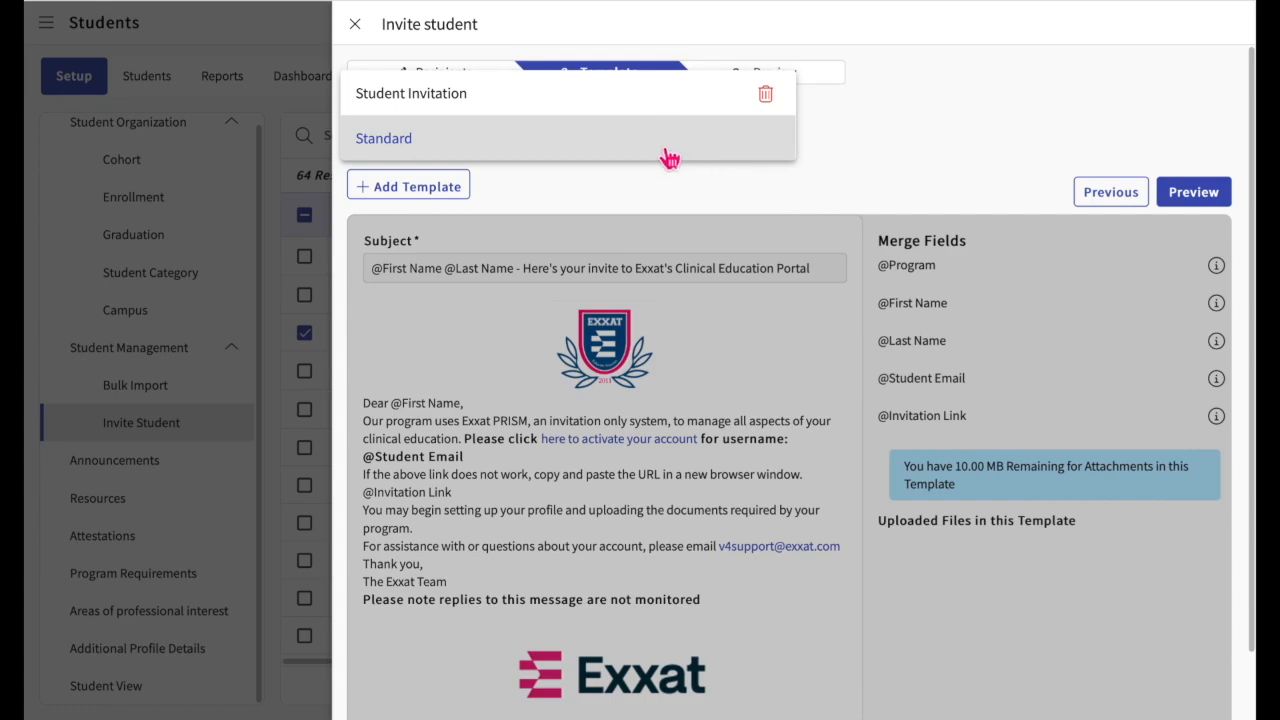
click(638, 110)
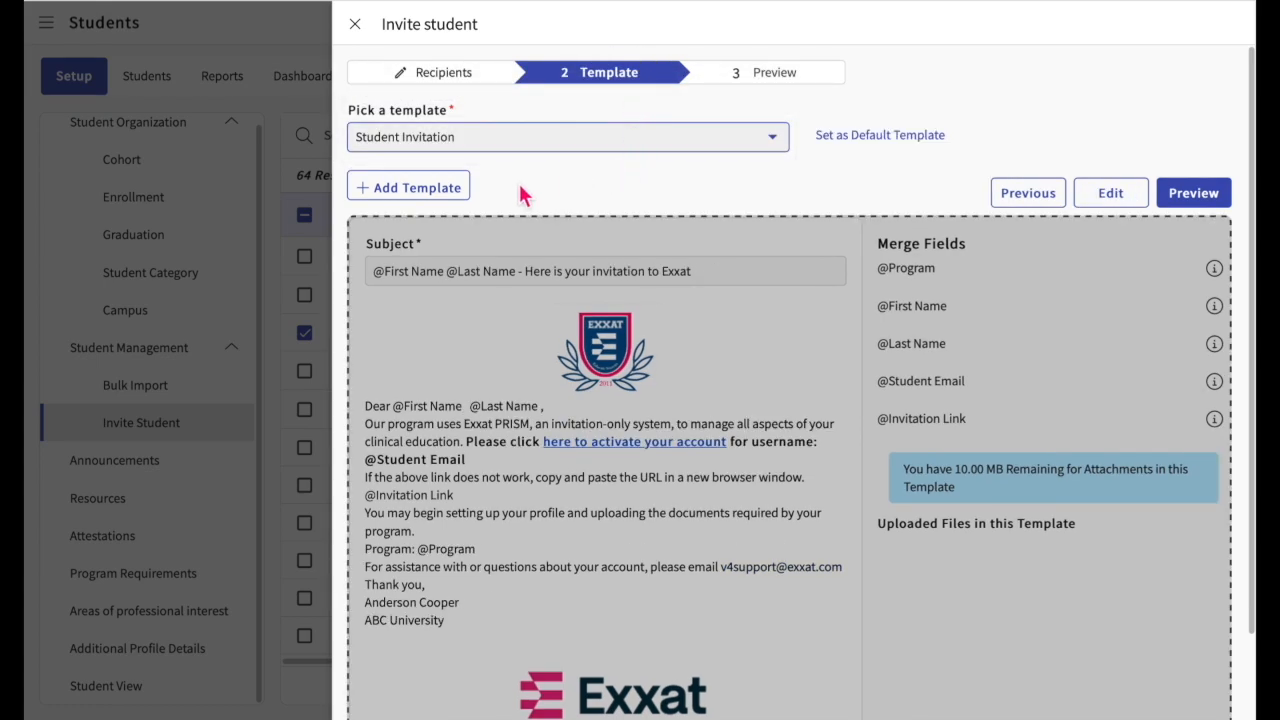
Step: Start a new template with the University logo on the header layout and try out the merge fields in the email content
click(437, 199)
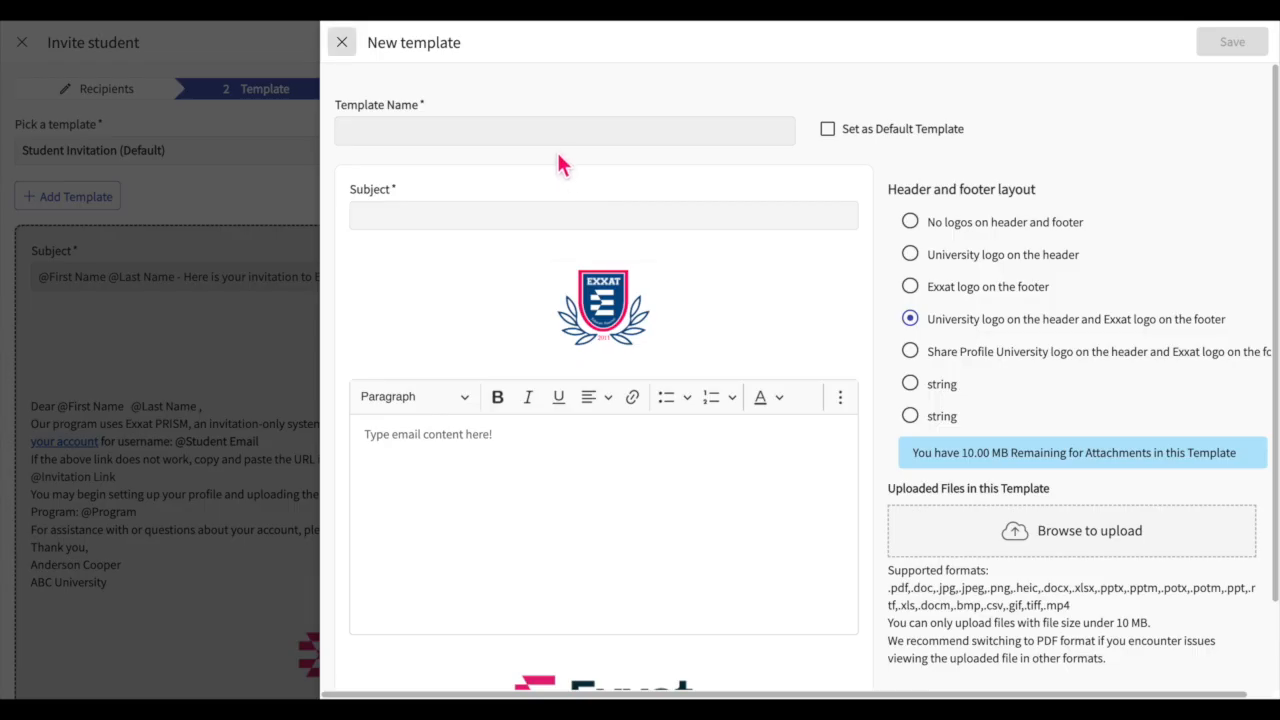
click(563, 216)
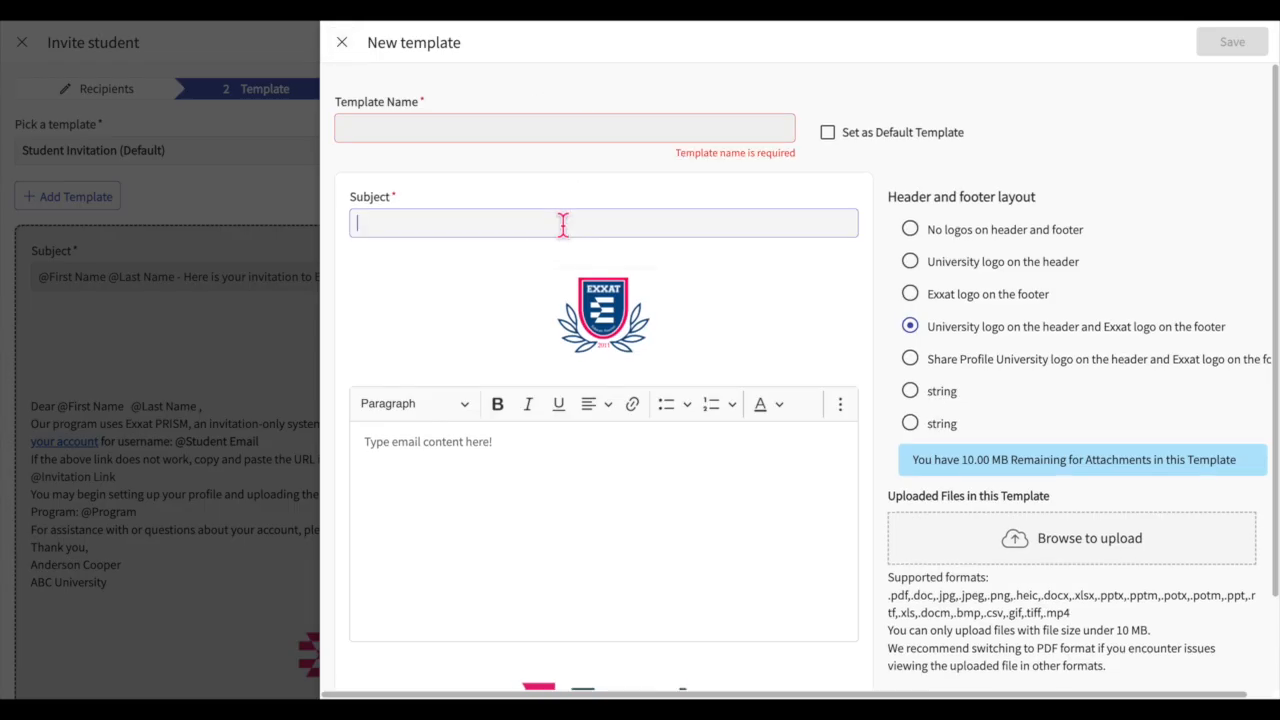
click(910, 261)
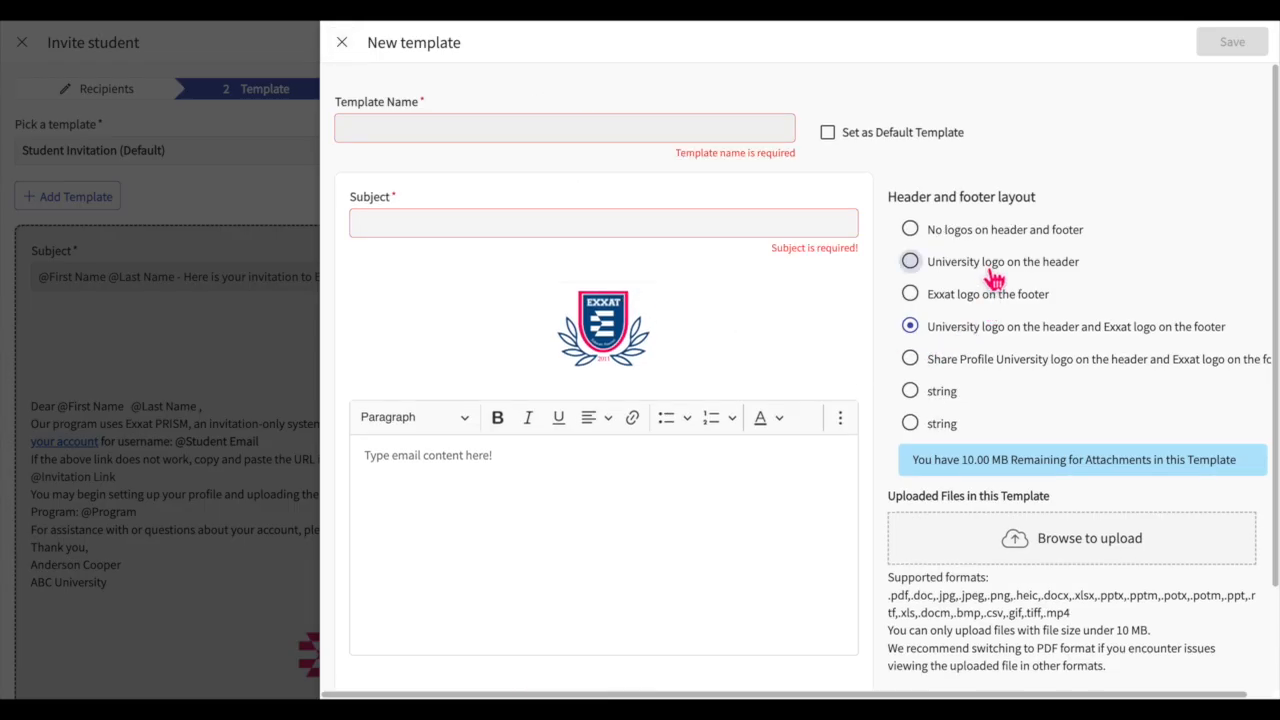
click(447, 490)
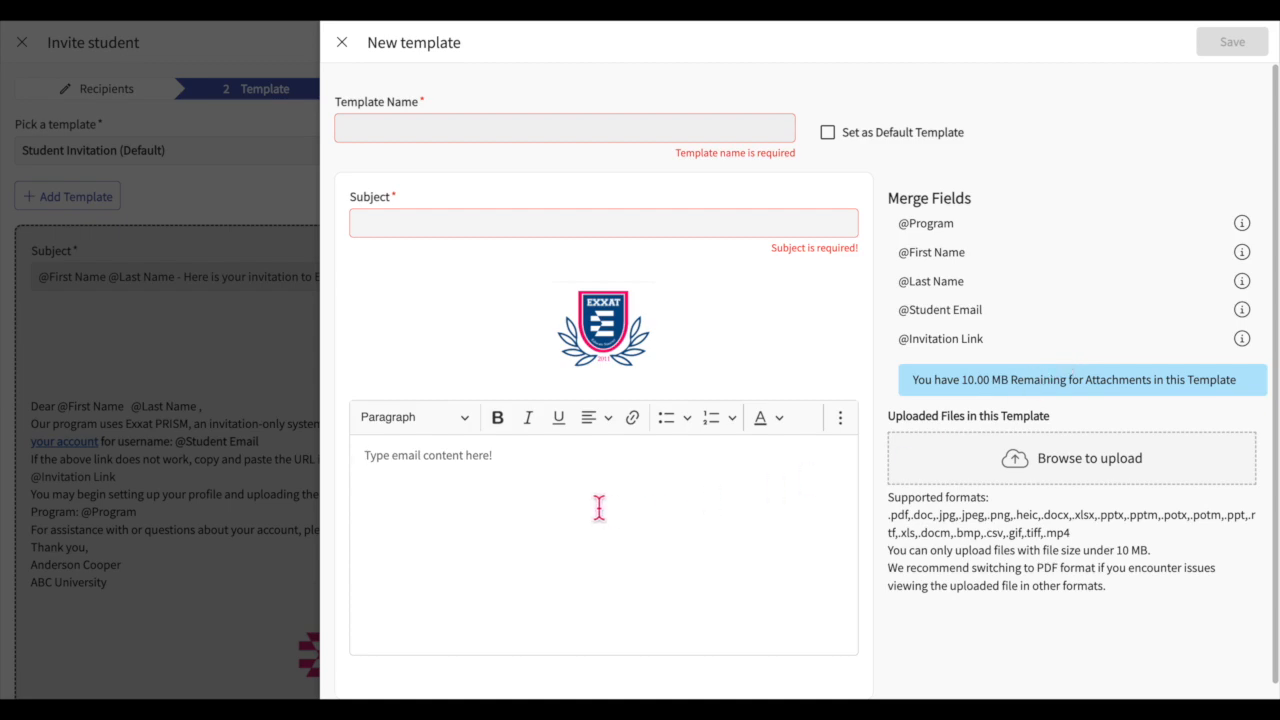
text(@)
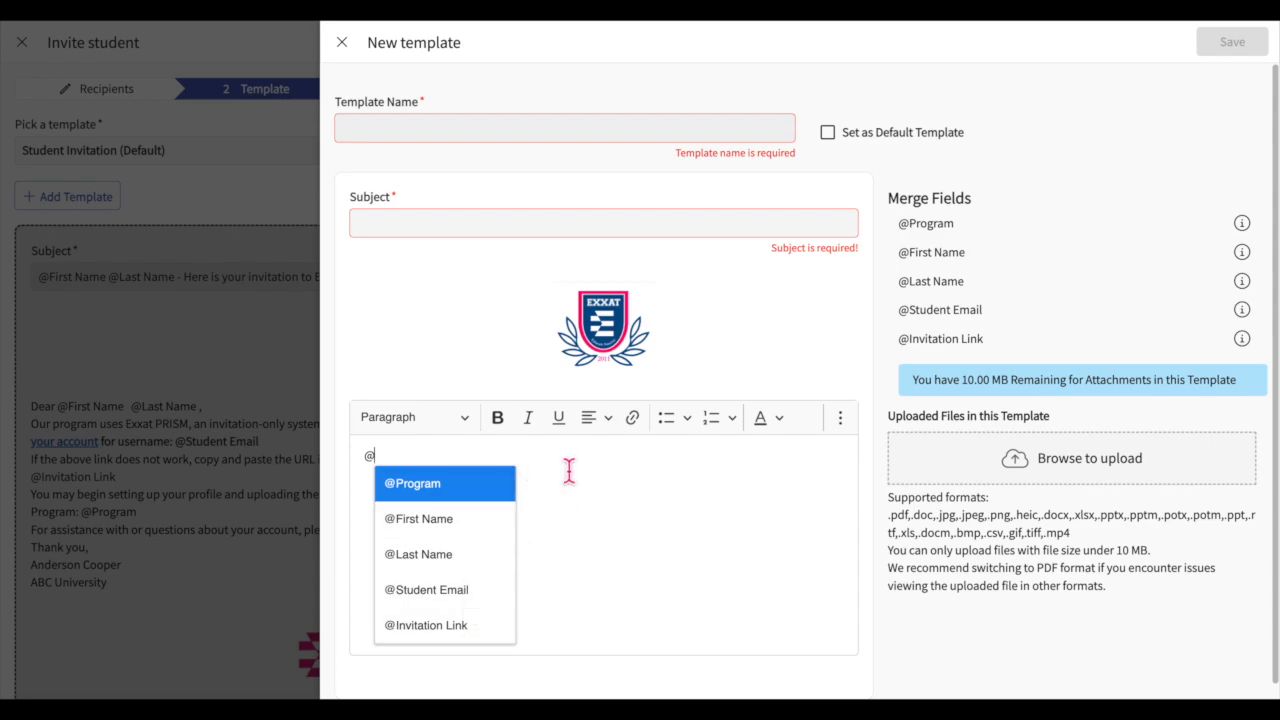
key(Escape)
key(BackSpace)
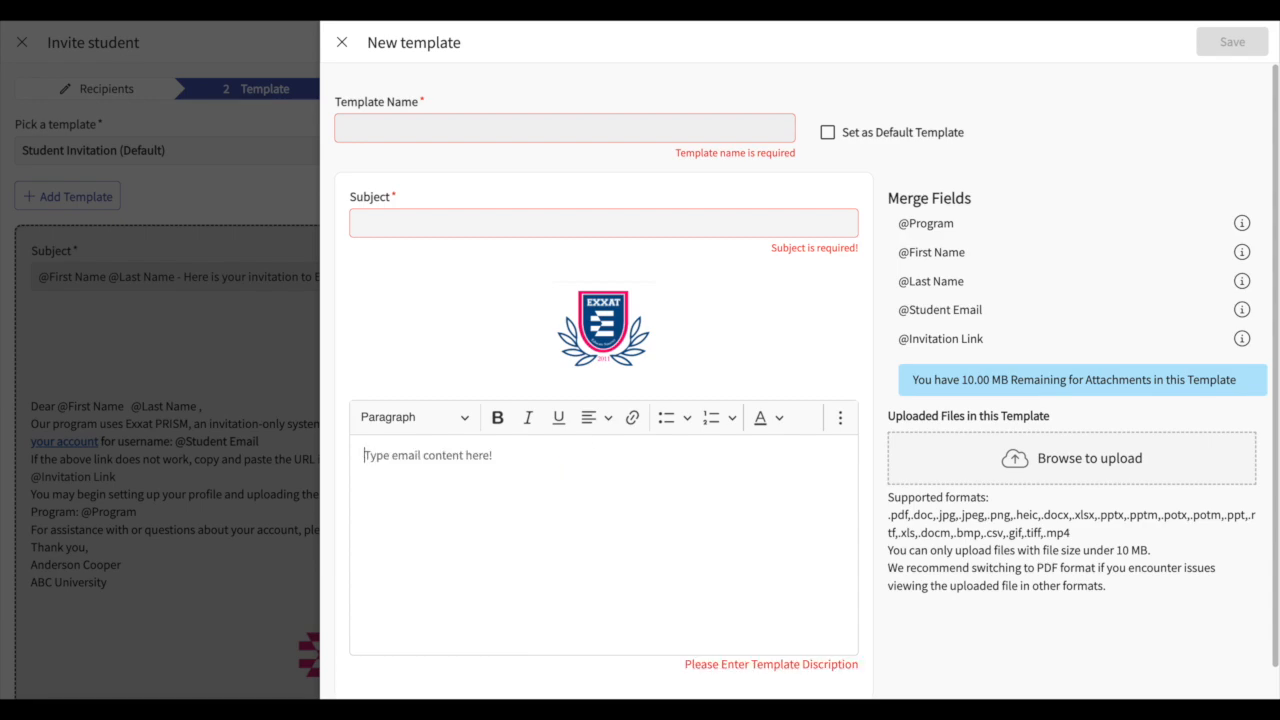
text(Dea)
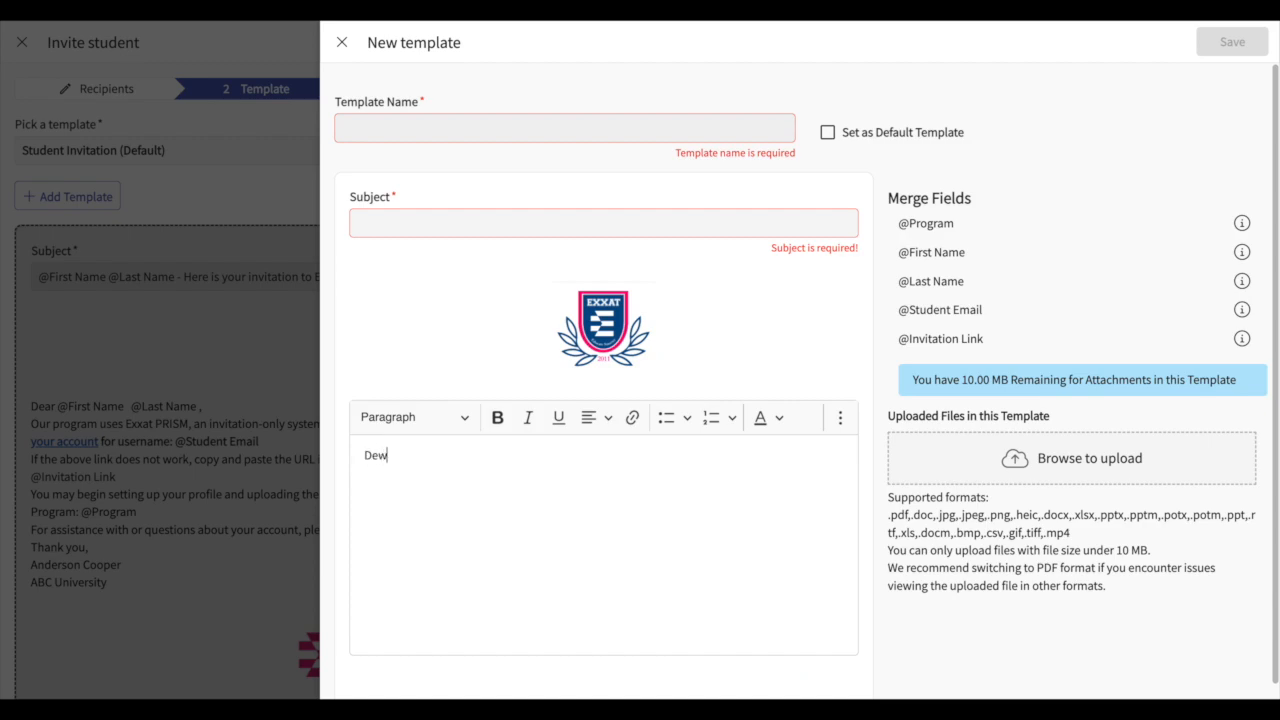
text(r @)
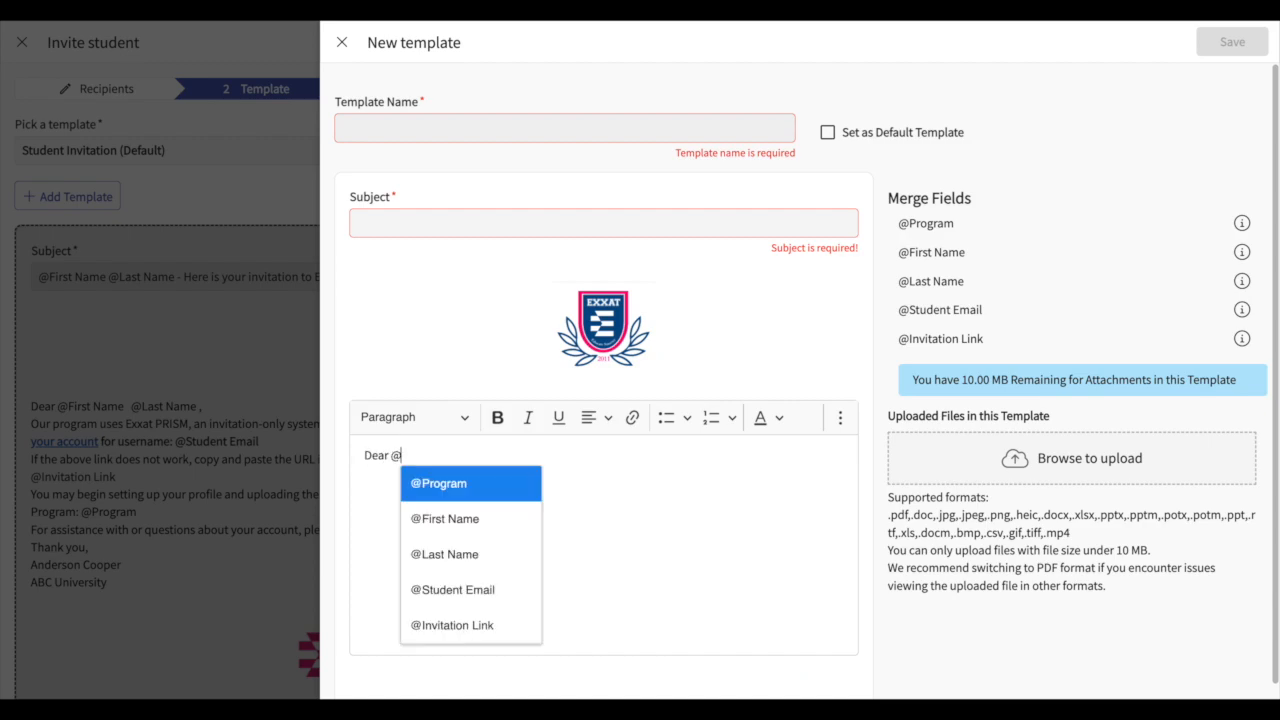
click(508, 522)
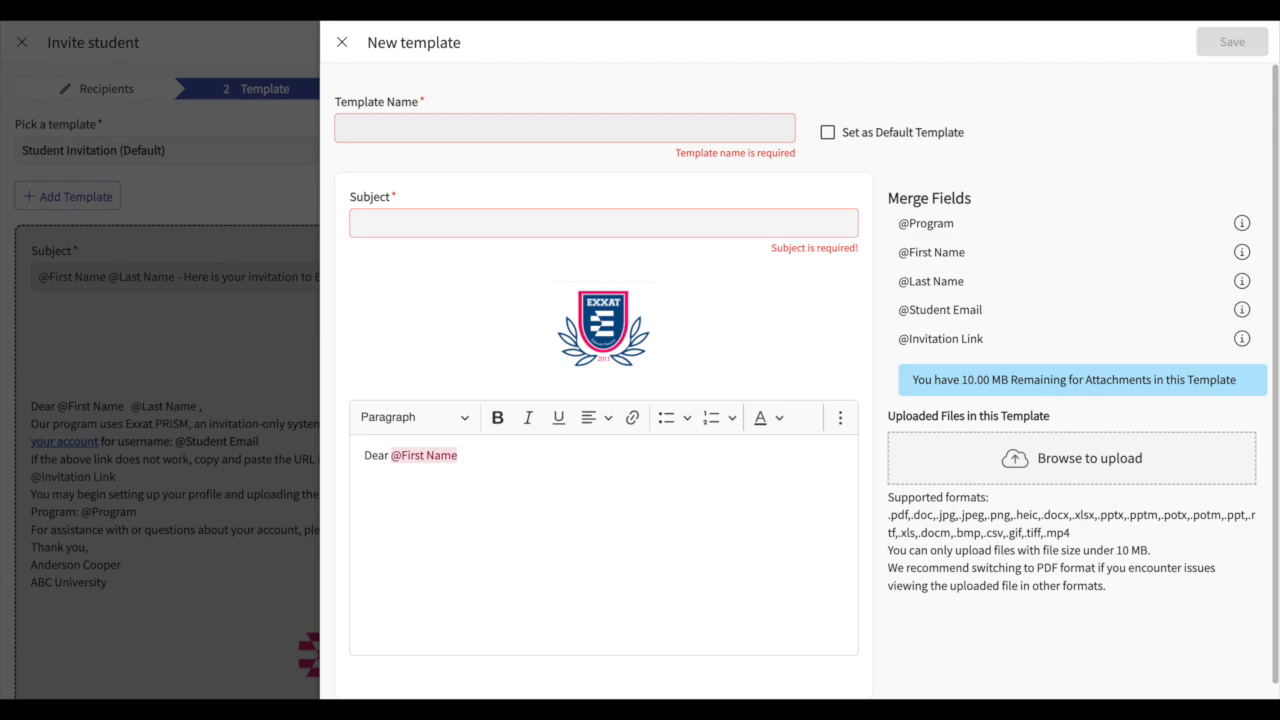
text(@)
click(519, 556)
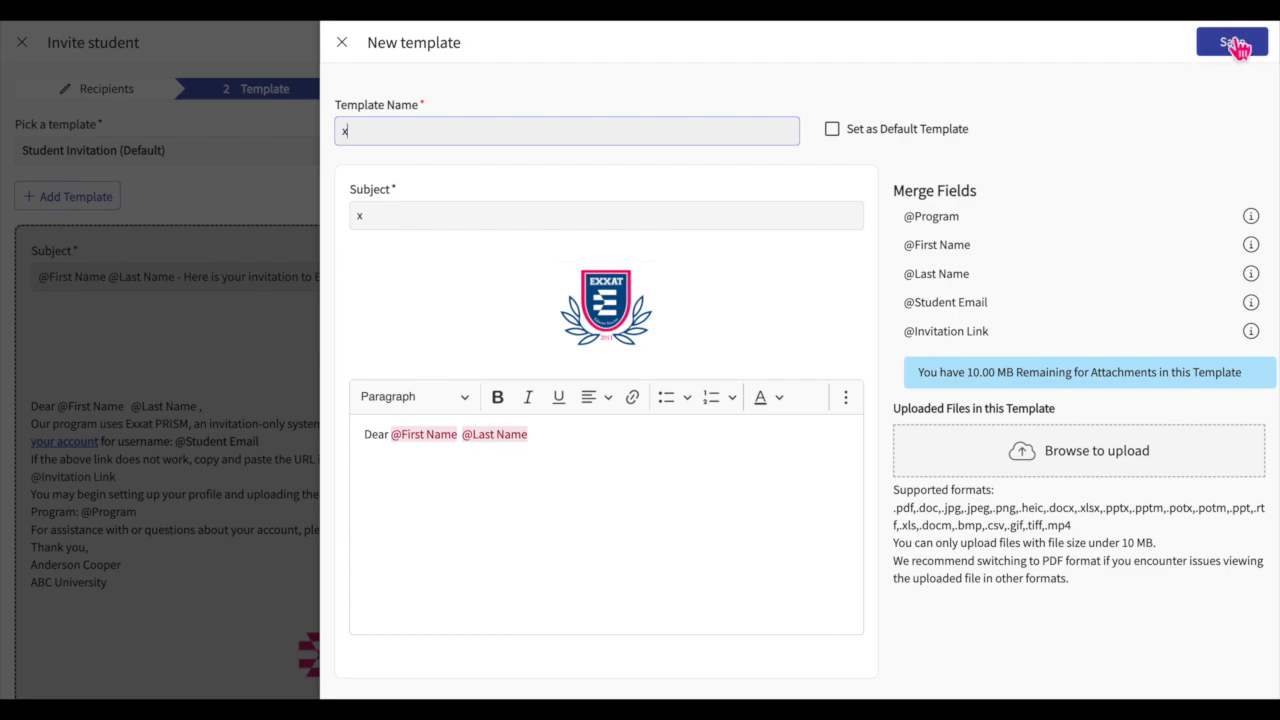
click(346, 44)
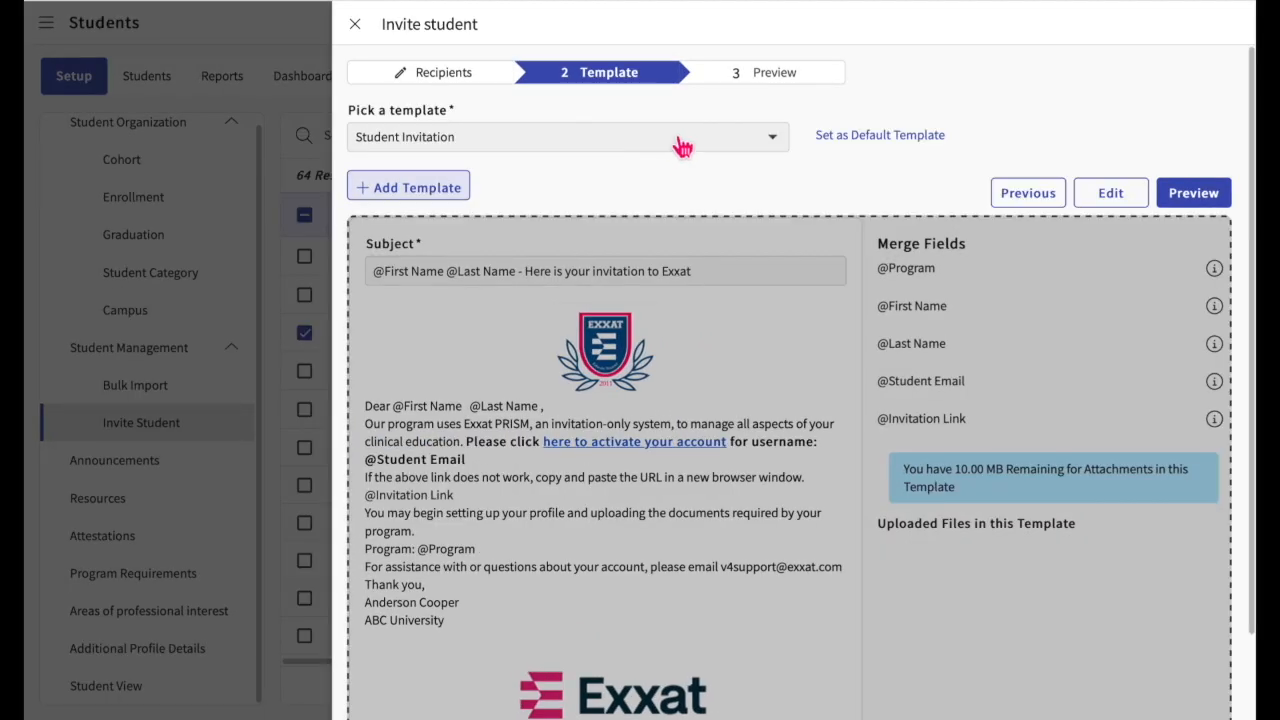
Step: Look through the available invitation templates and keep Student Invitation as the chosen one
click(680, 143)
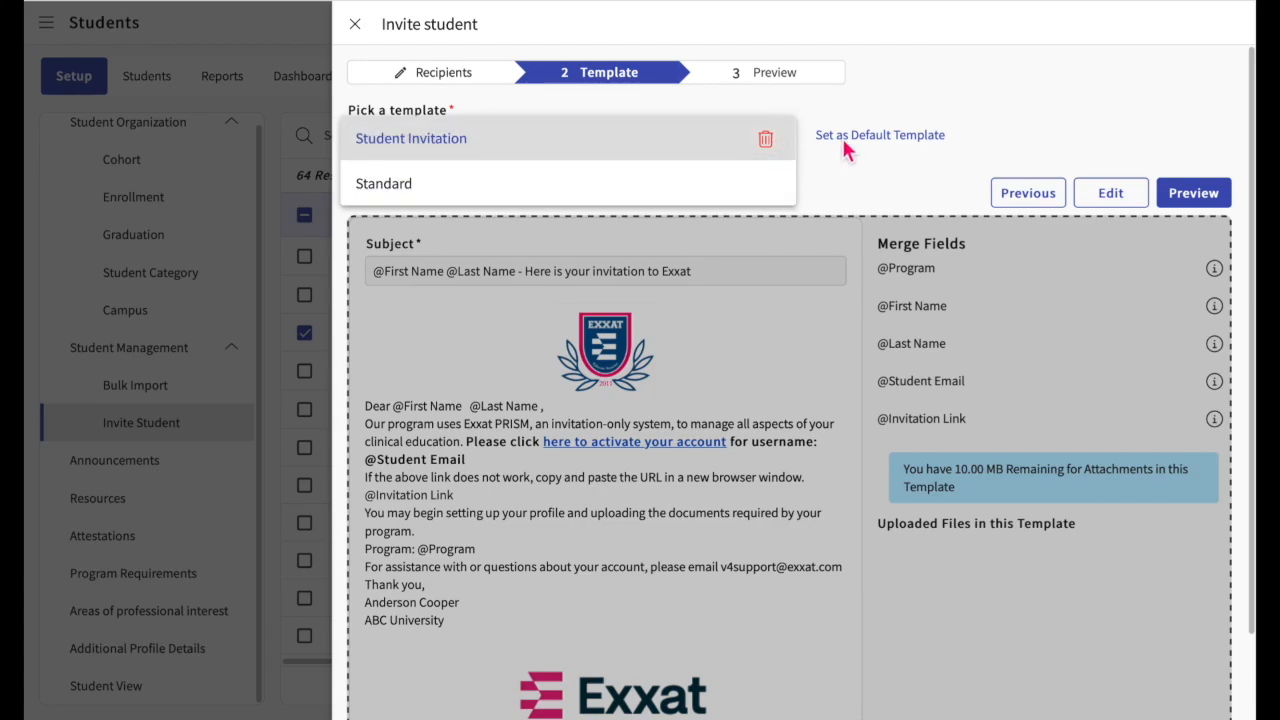
click(864, 174)
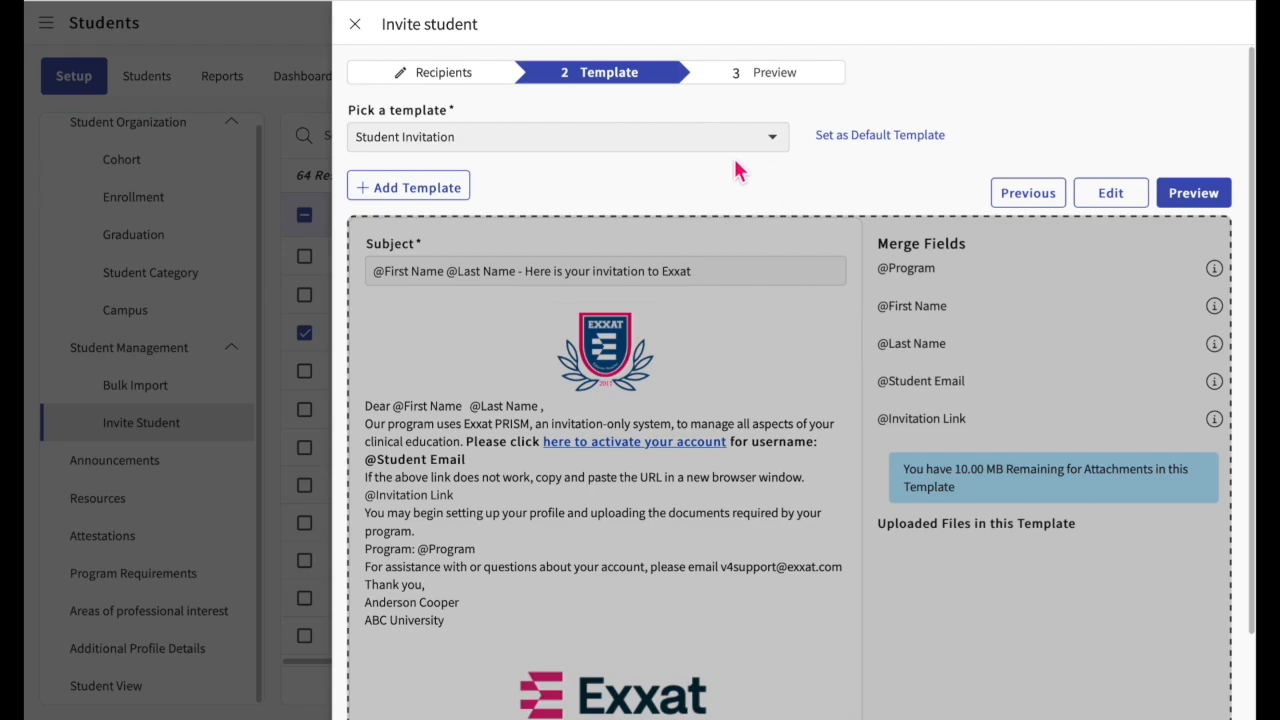
click(677, 135)
click(609, 143)
Step: Open the Student Invitation template for editing, cancel the edit, and proceed to the invitation preview
click(1125, 195)
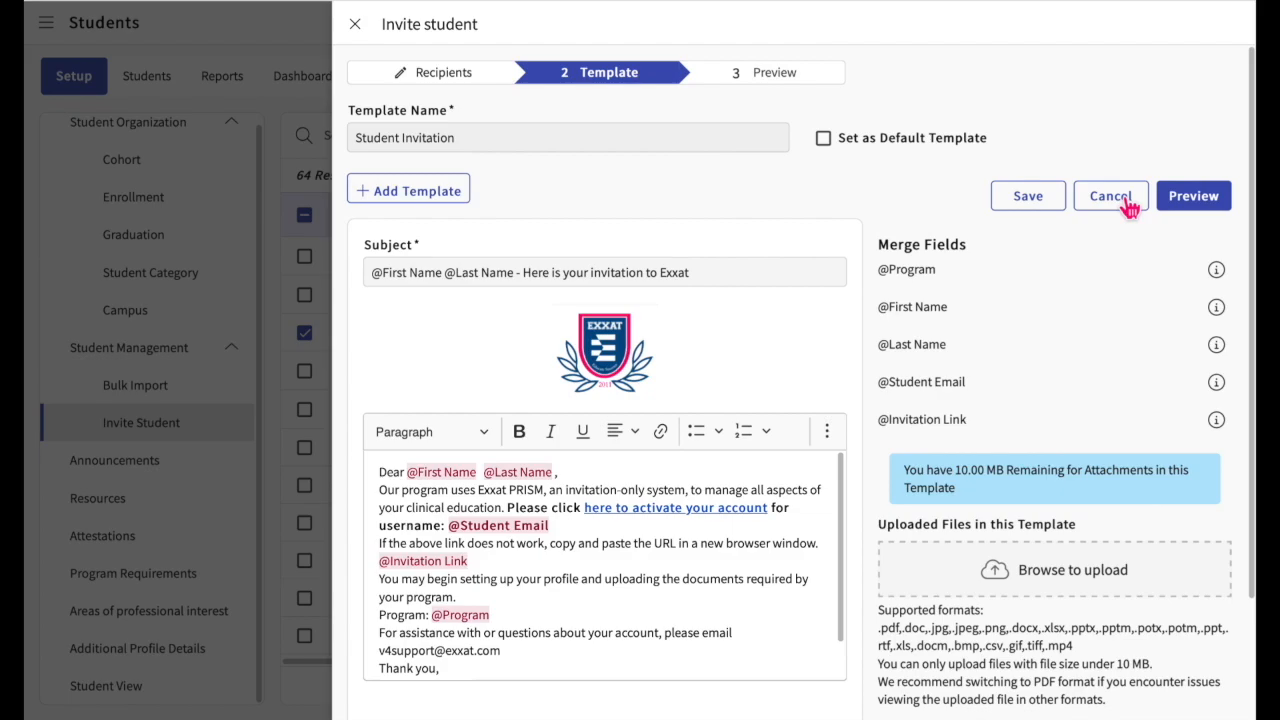
click(1128, 204)
click(1185, 202)
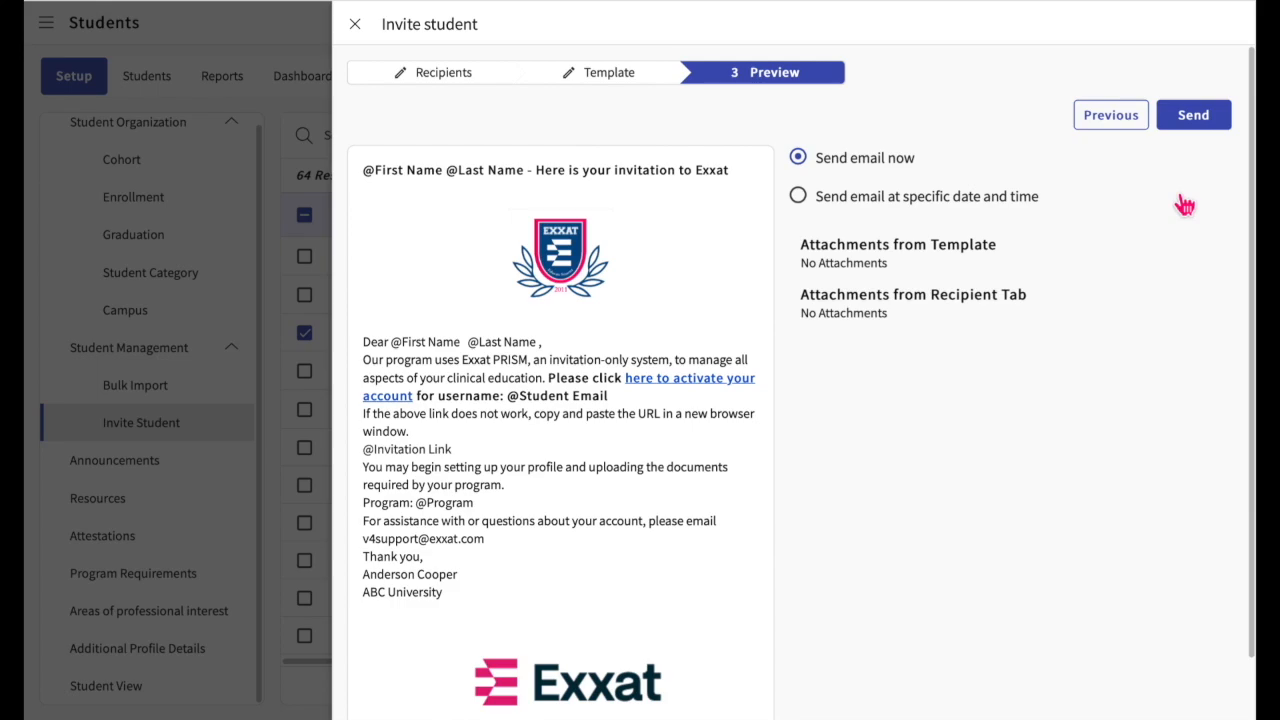
Step: Try out the option to send the invitation at a specific date and time, and switch back to sending it now
click(845, 210)
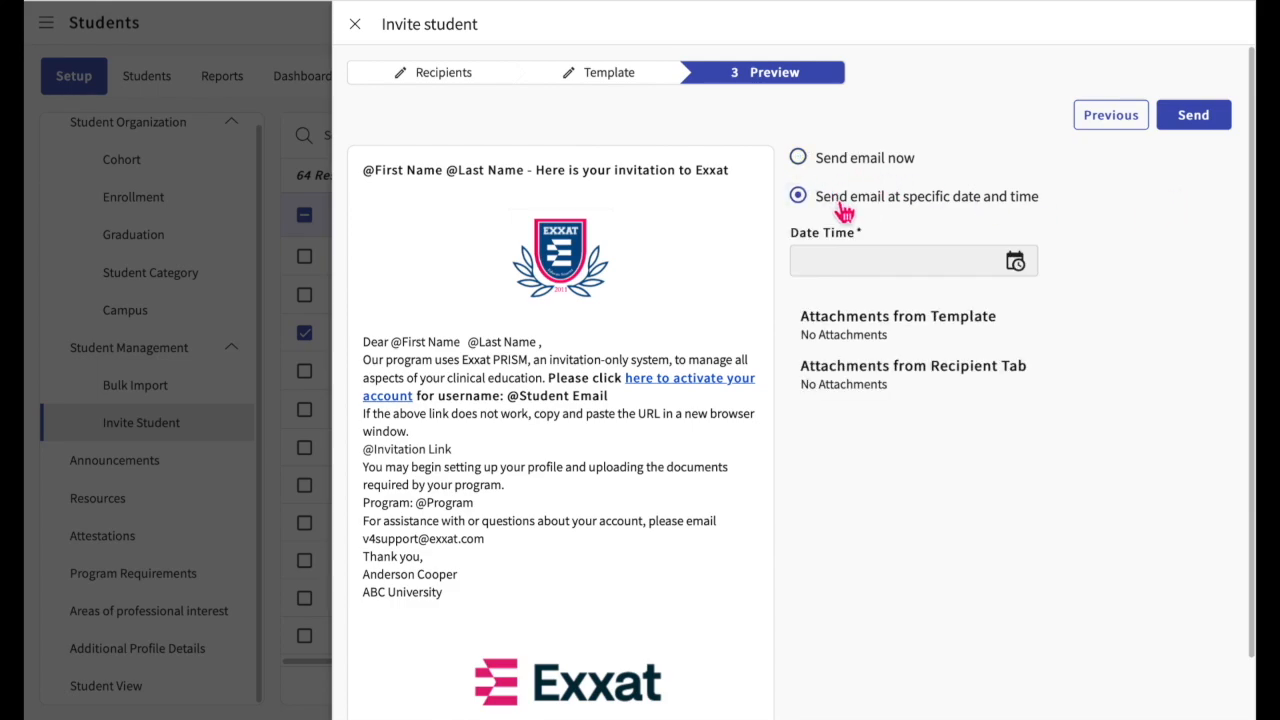
click(1022, 272)
click(1102, 228)
click(805, 163)
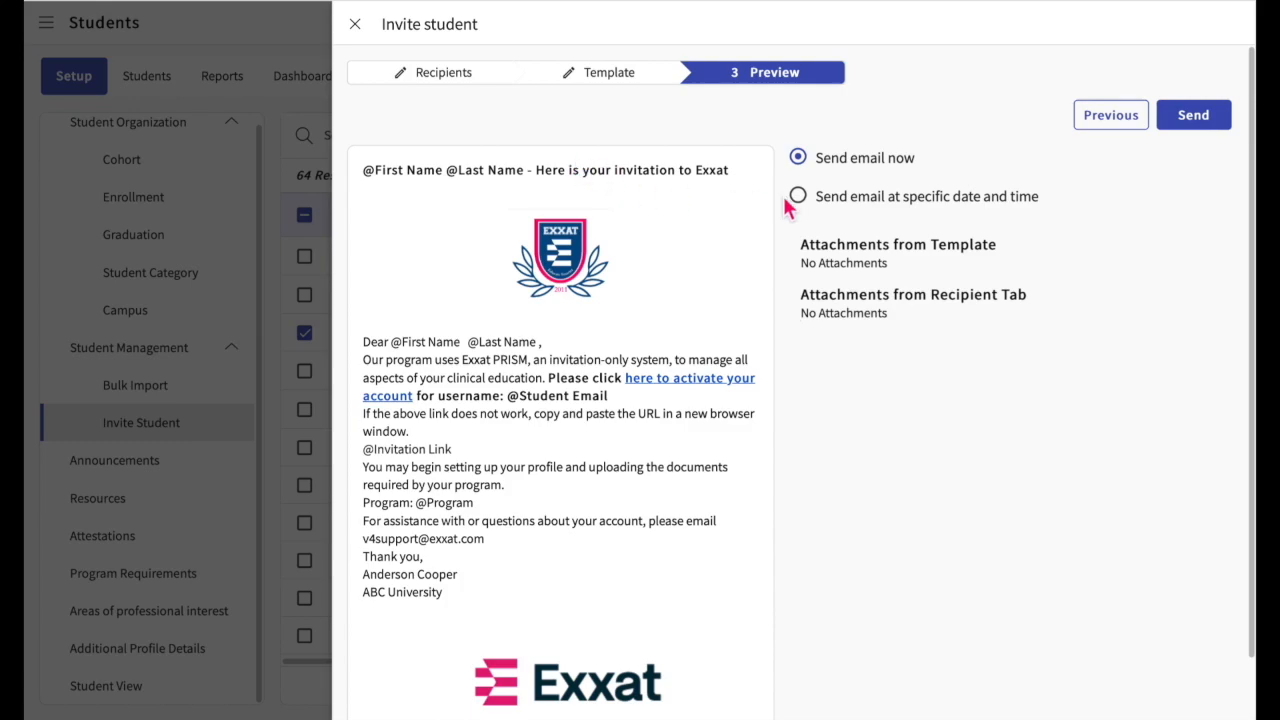
Step: Send the student invitation email immediately and dismiss the notification
click(1195, 118)
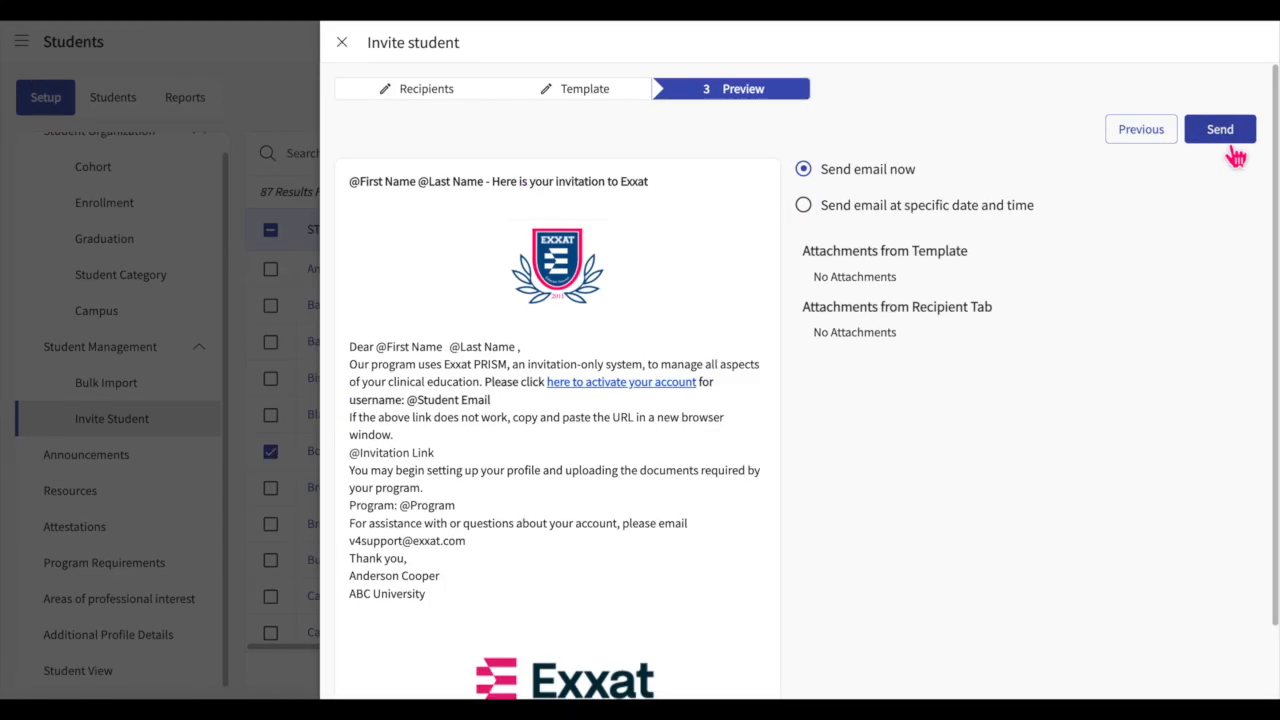
click(1228, 132)
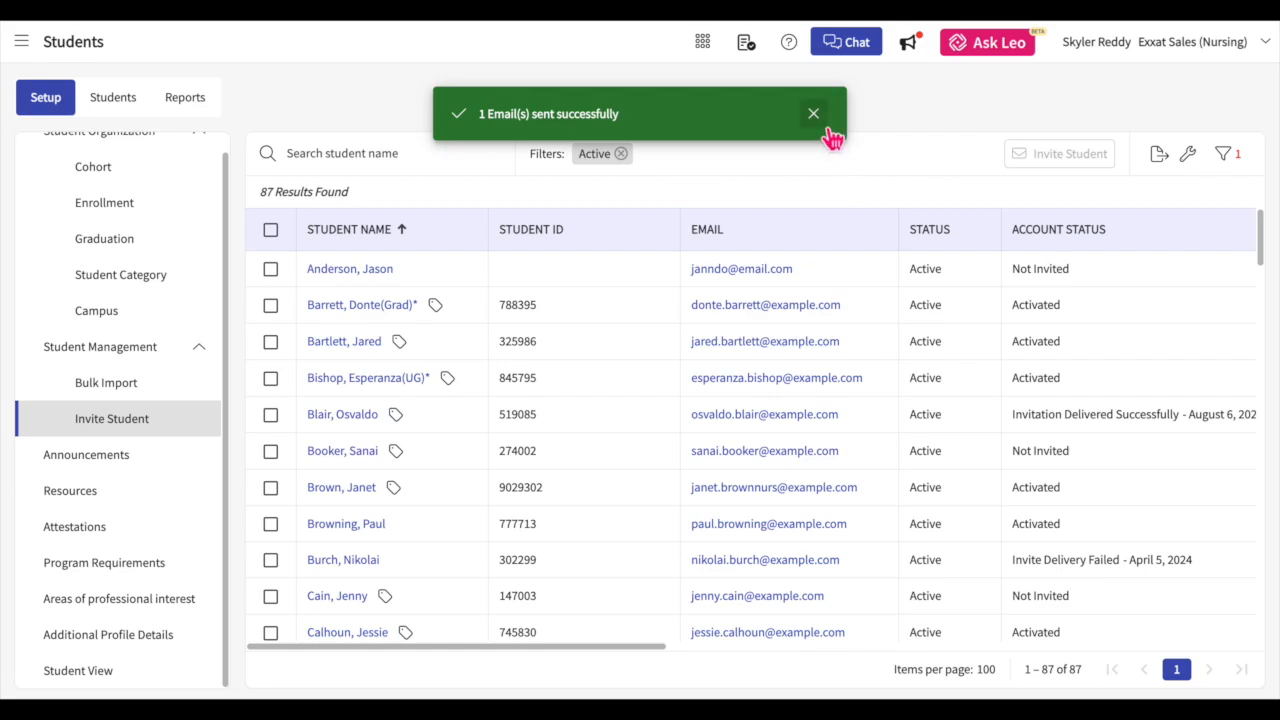
click(824, 128)
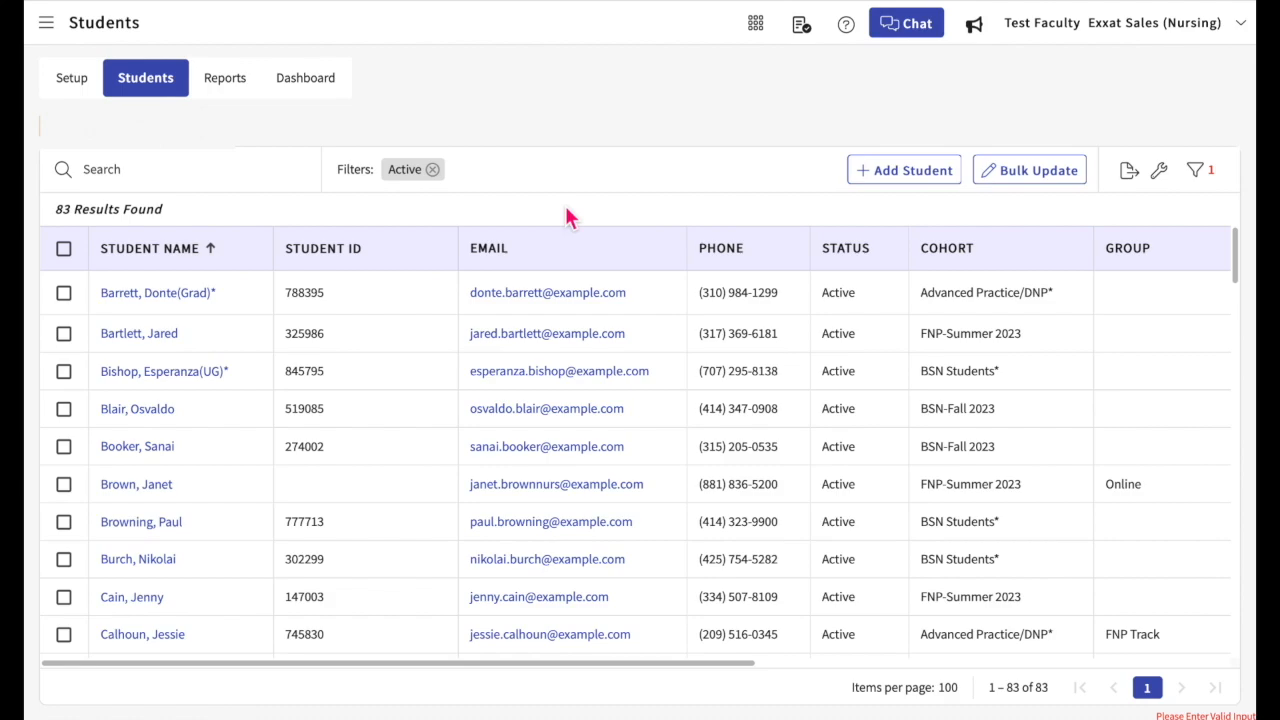
Step: Reorder the student list columns so Student ID and Email come before Student Name, and Status comes before Phone
scroll(670, 292, right, 3)
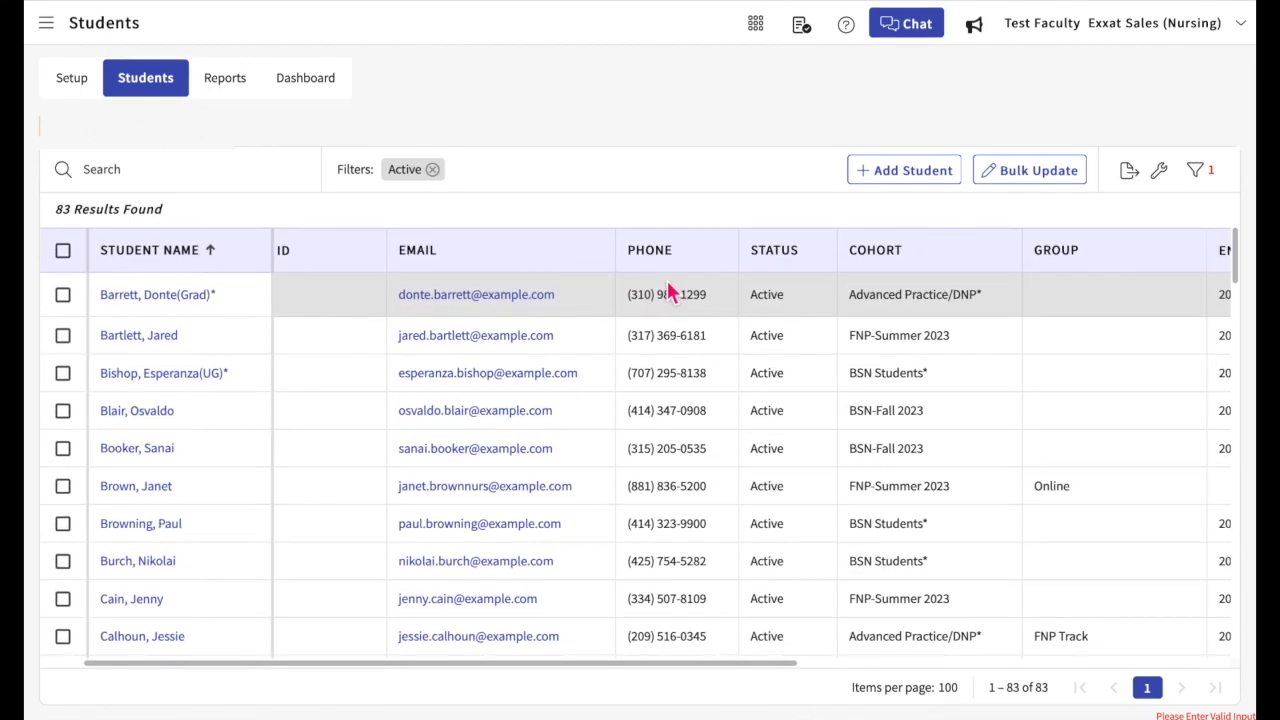
scroll(670, 292, left, 3)
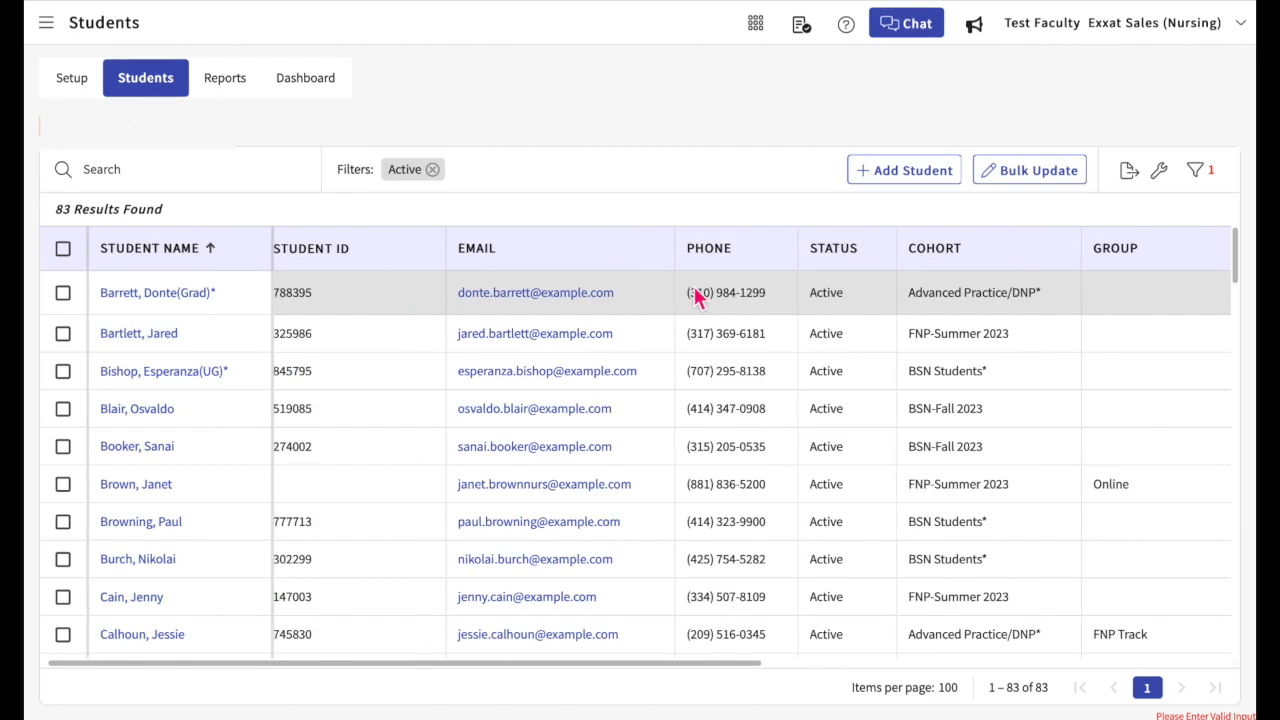
click(1160, 171)
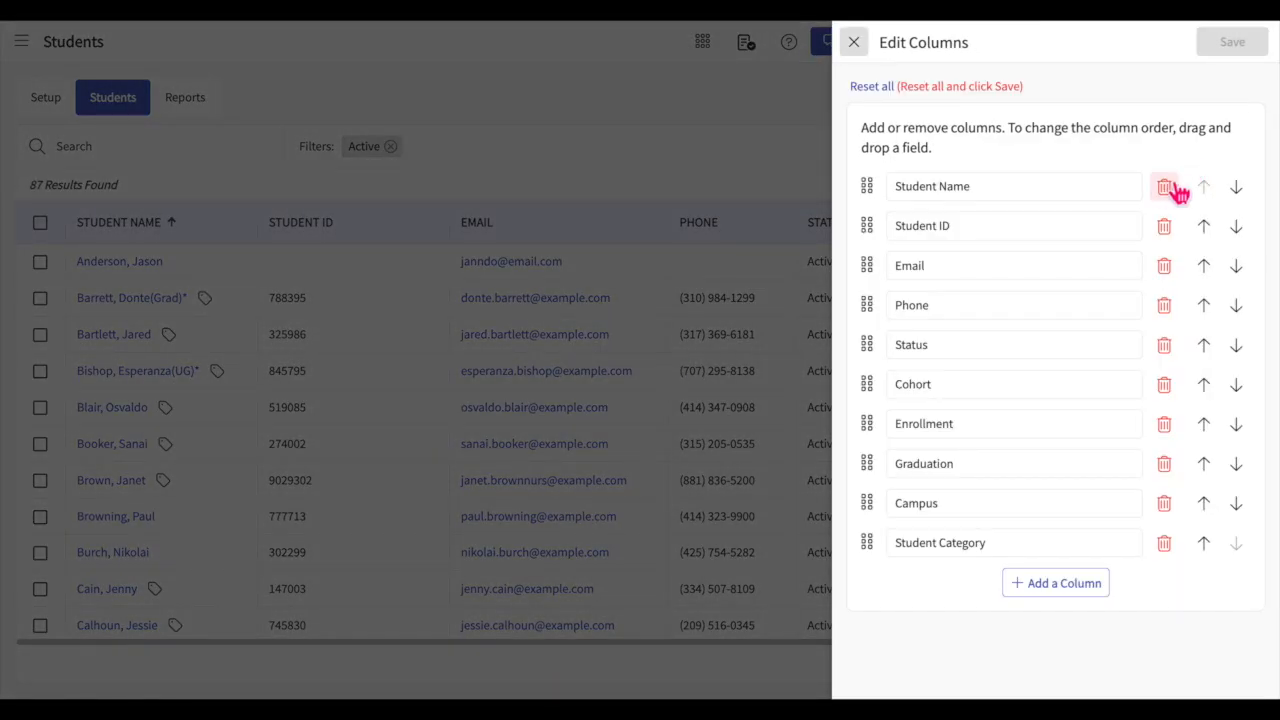
click(1212, 230)
click(1237, 234)
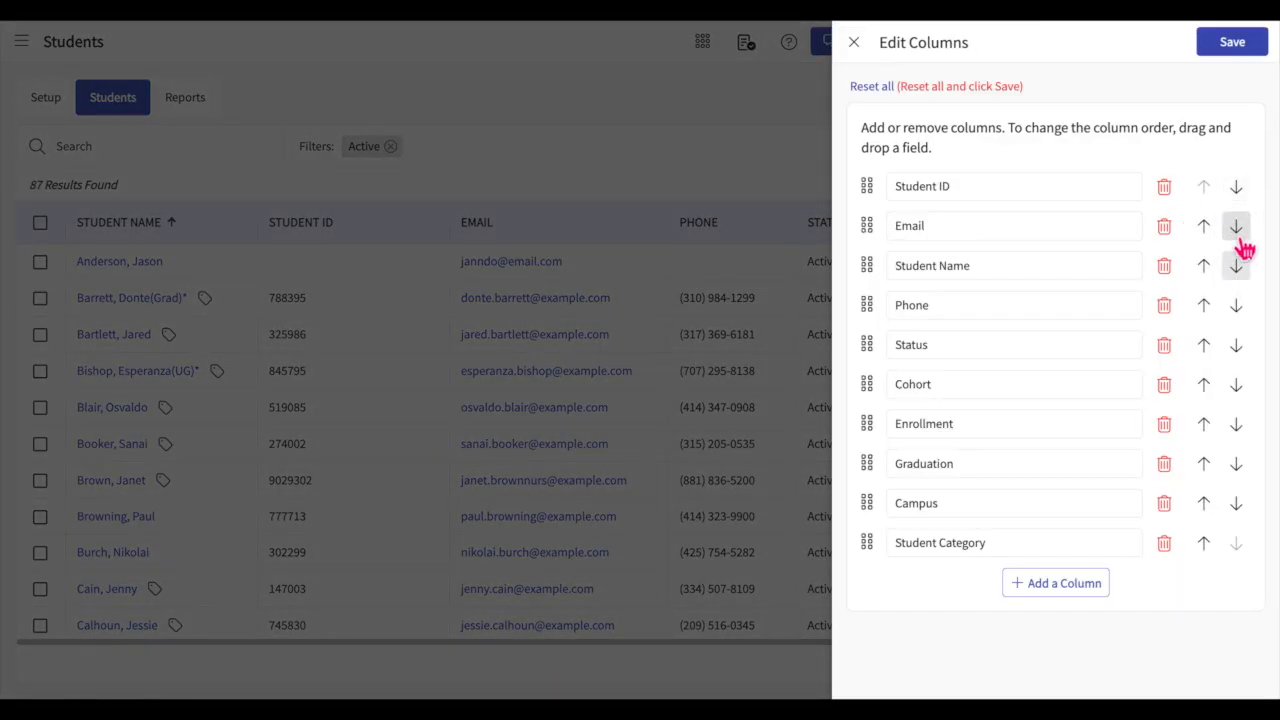
drag(868, 305, 872, 358)
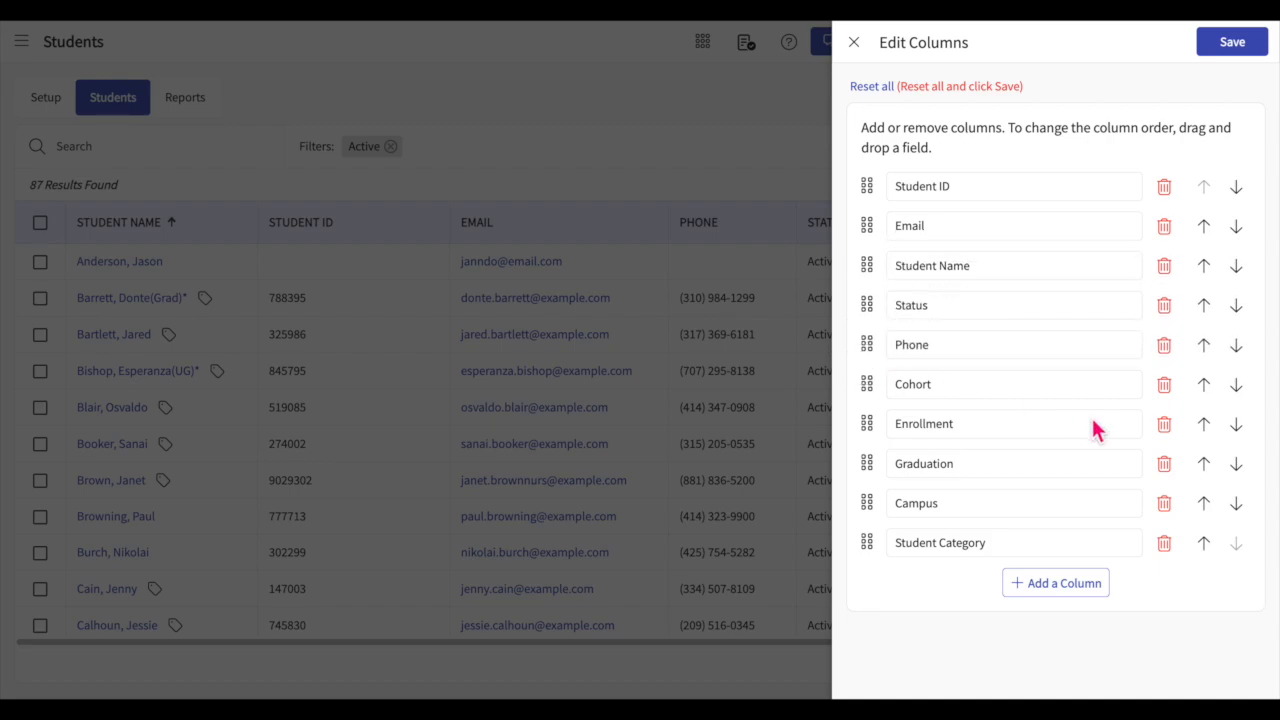
Step: Remove the Phone column from the student list layout, and add the Group and Phone columns at the end
click(1165, 347)
click(1054, 550)
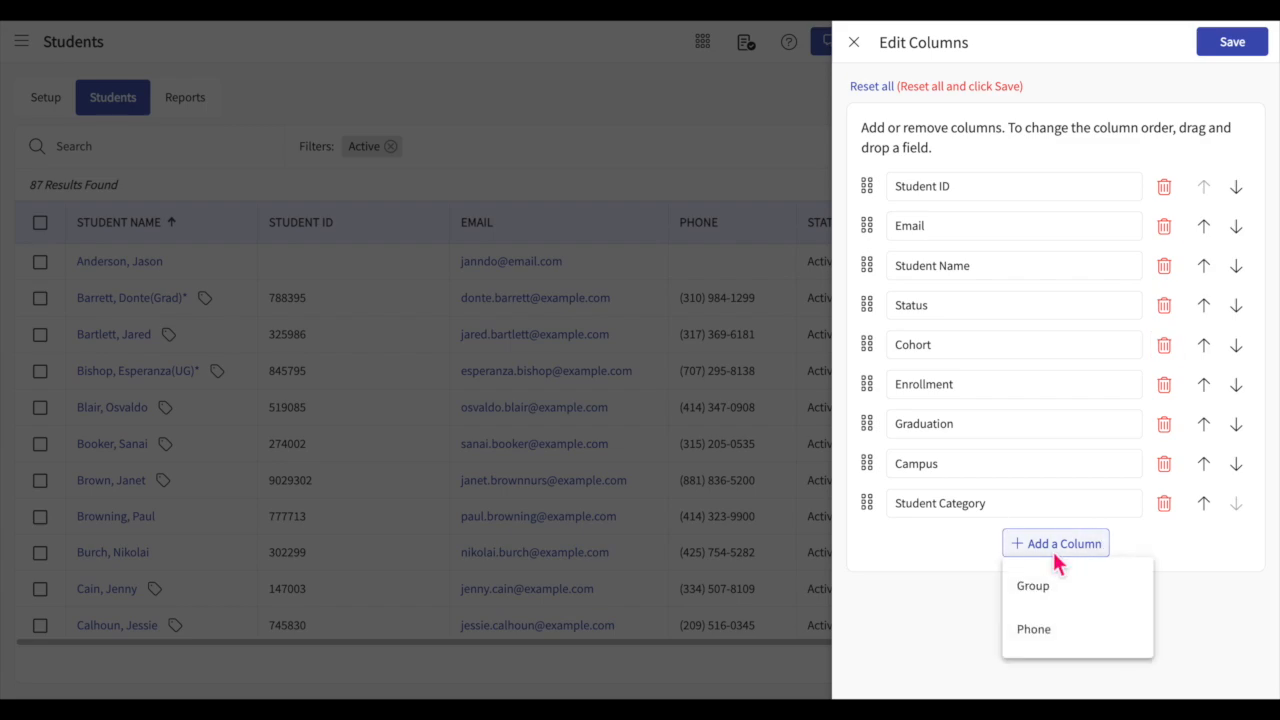
click(1043, 590)
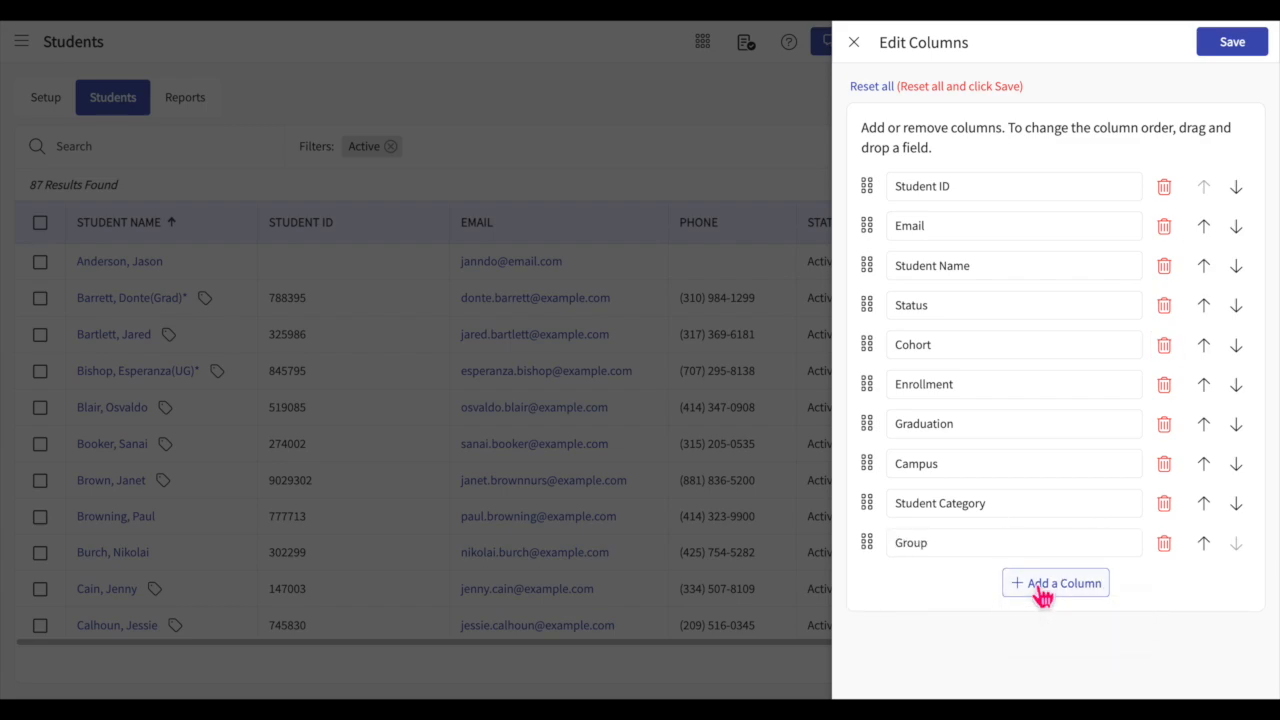
click(1043, 594)
click(1043, 628)
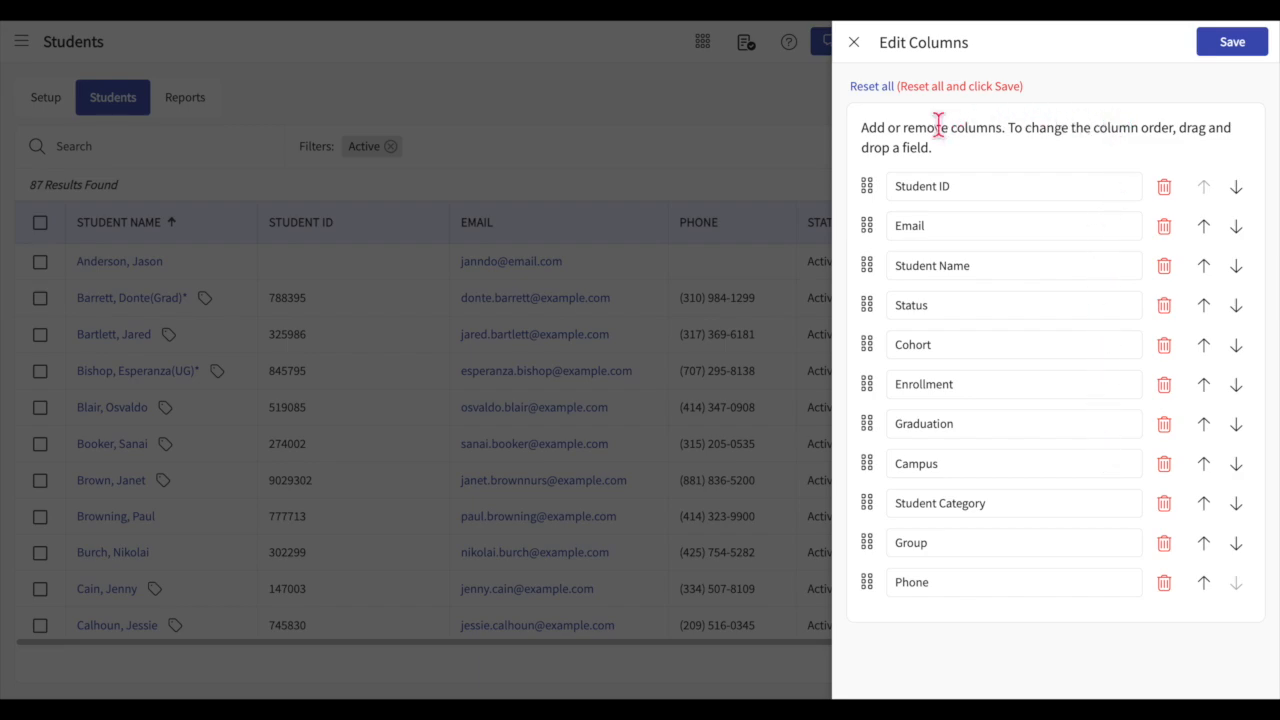
Step: Reset all student list columns to their default layout and save it
click(886, 89)
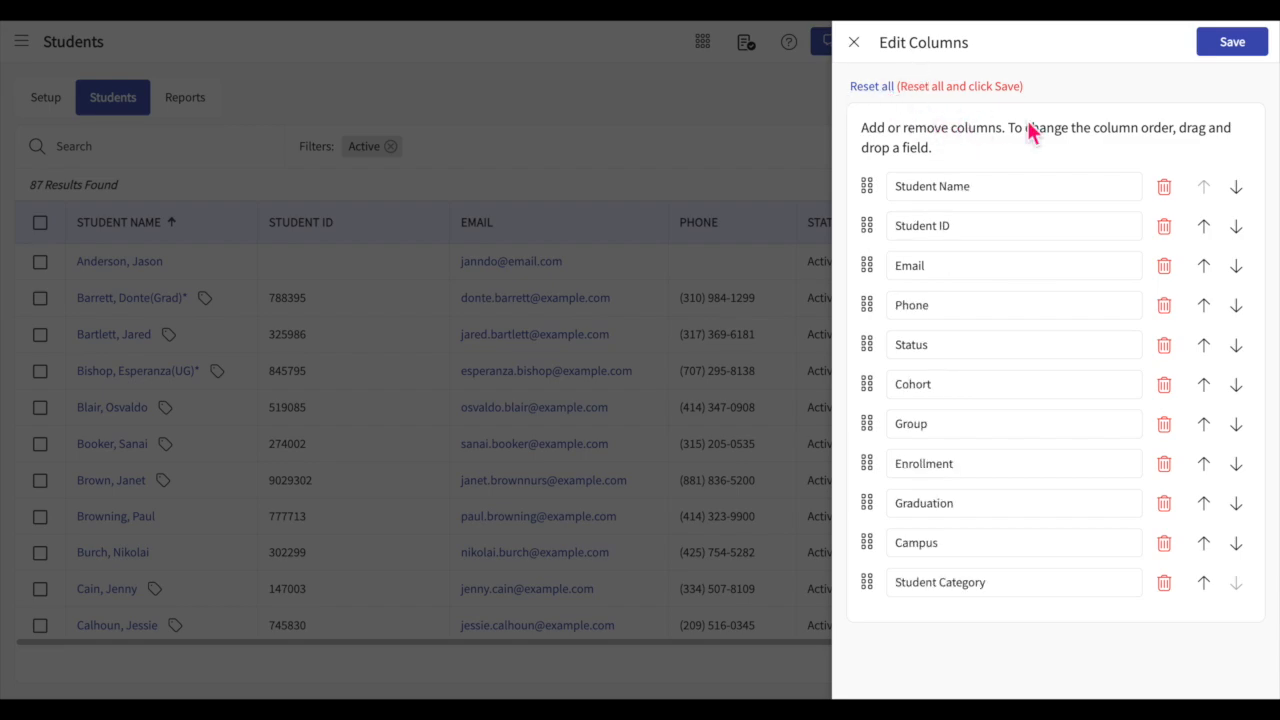
click(1240, 52)
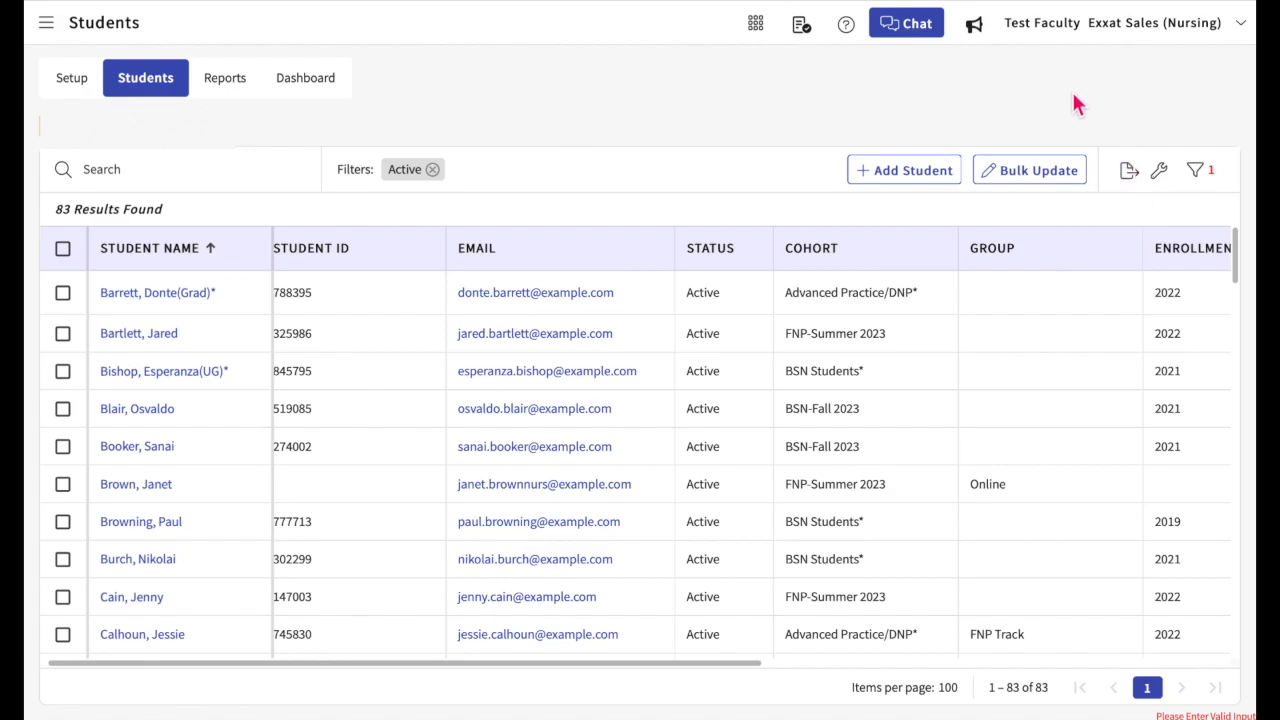
Step: Search the student list by a student's first name and clear the search
click(117, 177)
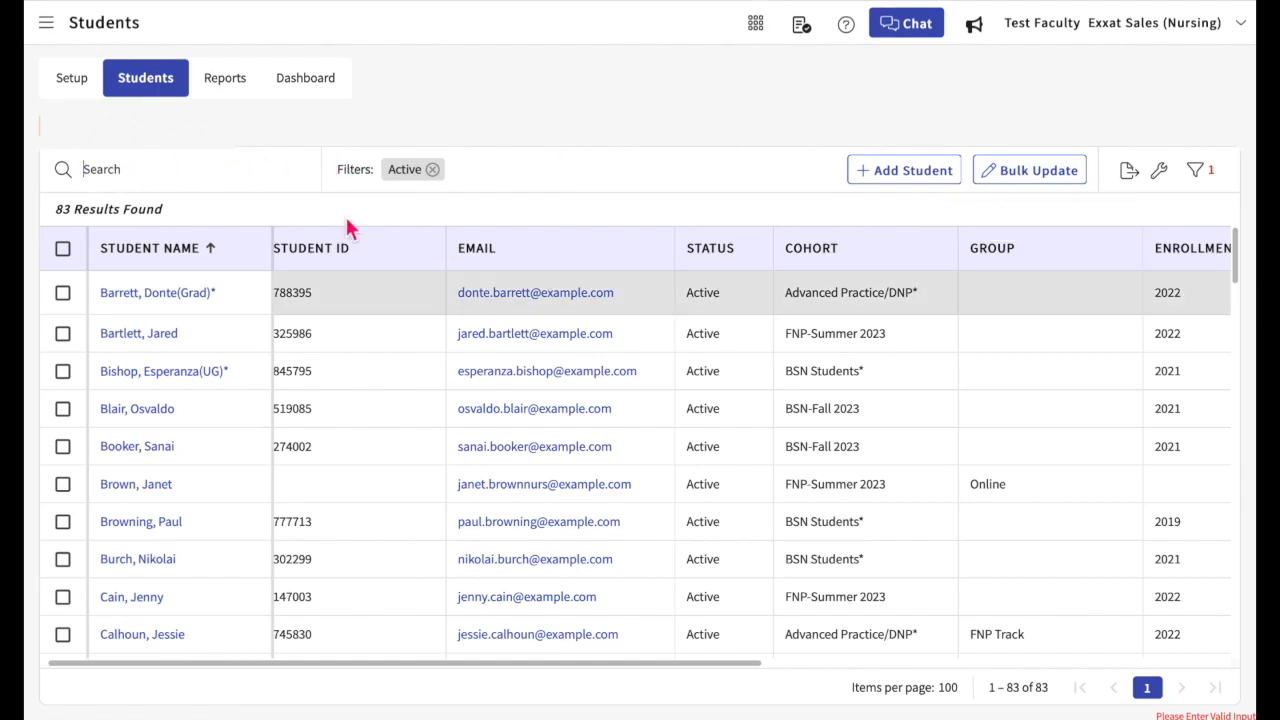
text(Donte)
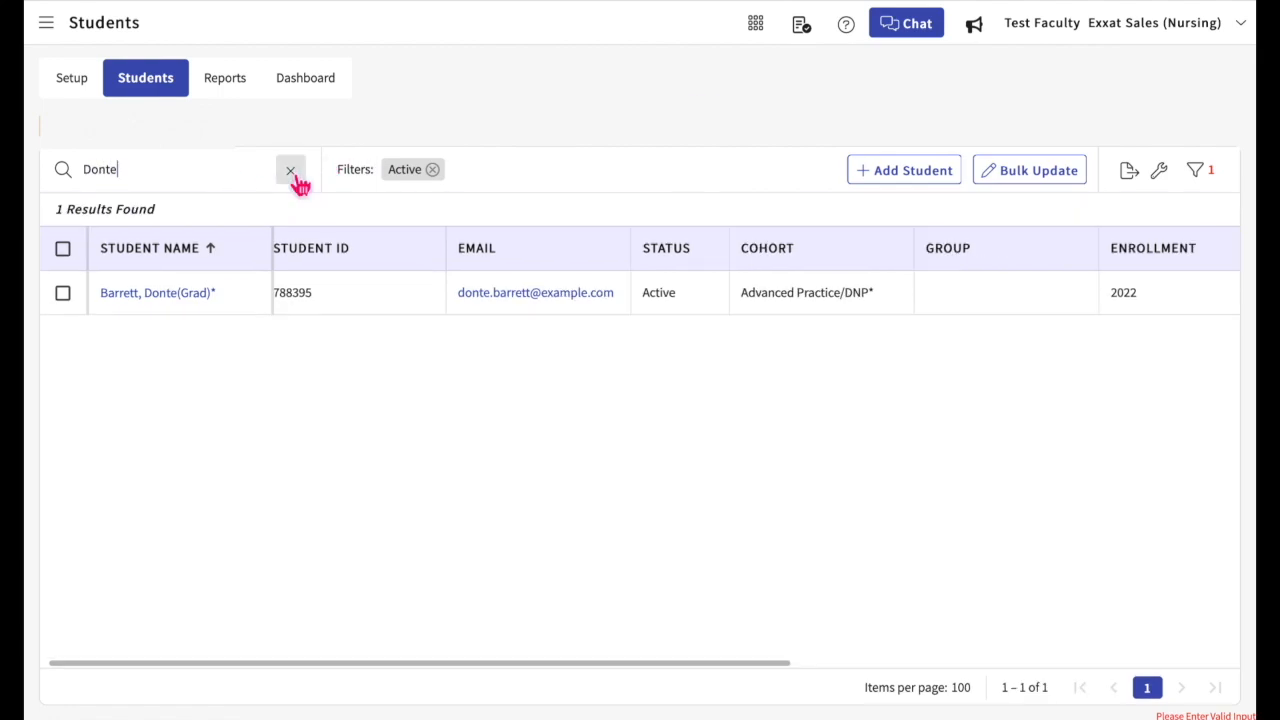
click(297, 178)
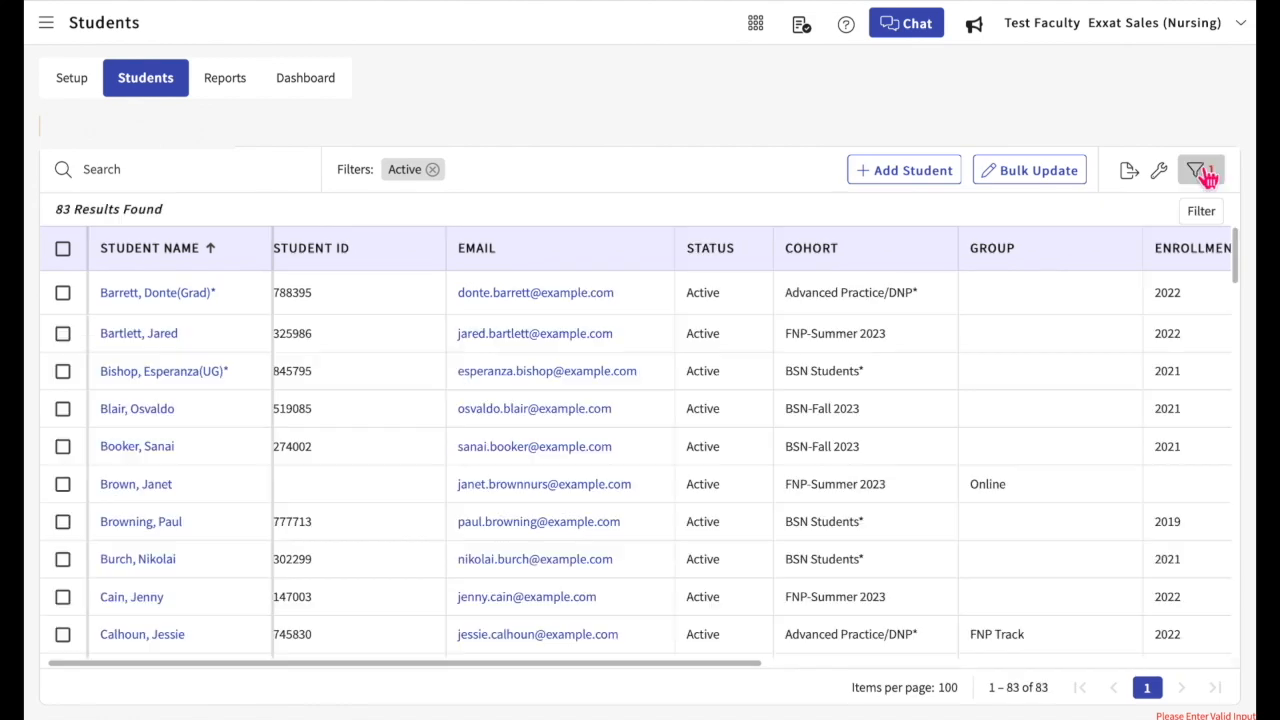
Step: Filter the student list by graduation 05-Dec-2022 and the cohorts BSN Students* and BSN-Fall 2023
click(1200, 172)
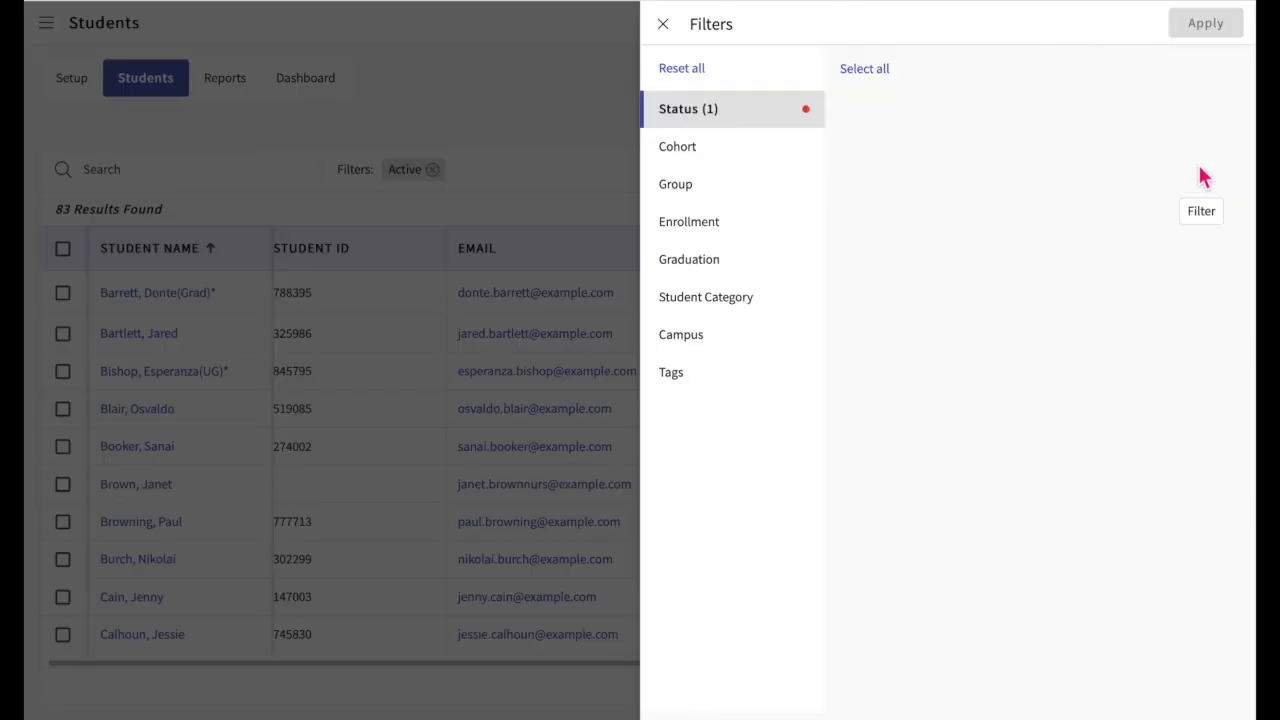
click(731, 200)
click(712, 258)
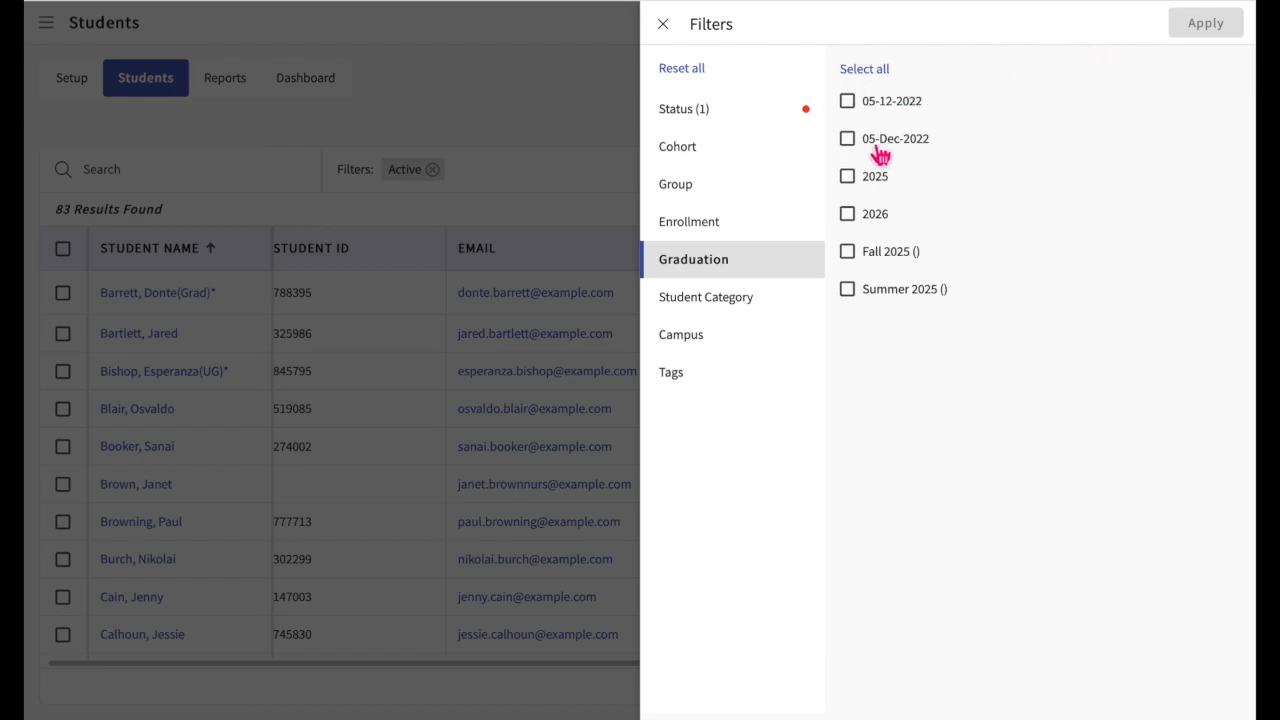
click(883, 150)
click(700, 148)
click(885, 138)
click(920, 178)
click(1234, 28)
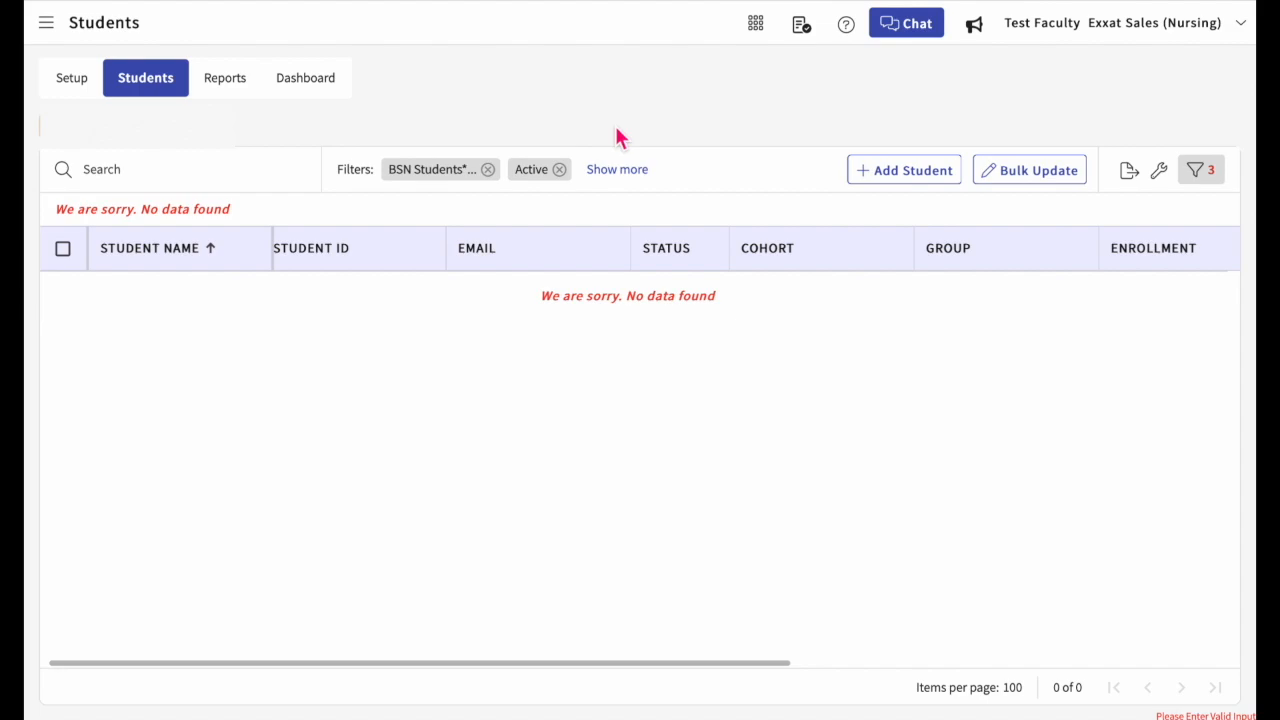
Step: Show all applied filters, remove the Active status filter, and apply the change
click(620, 170)
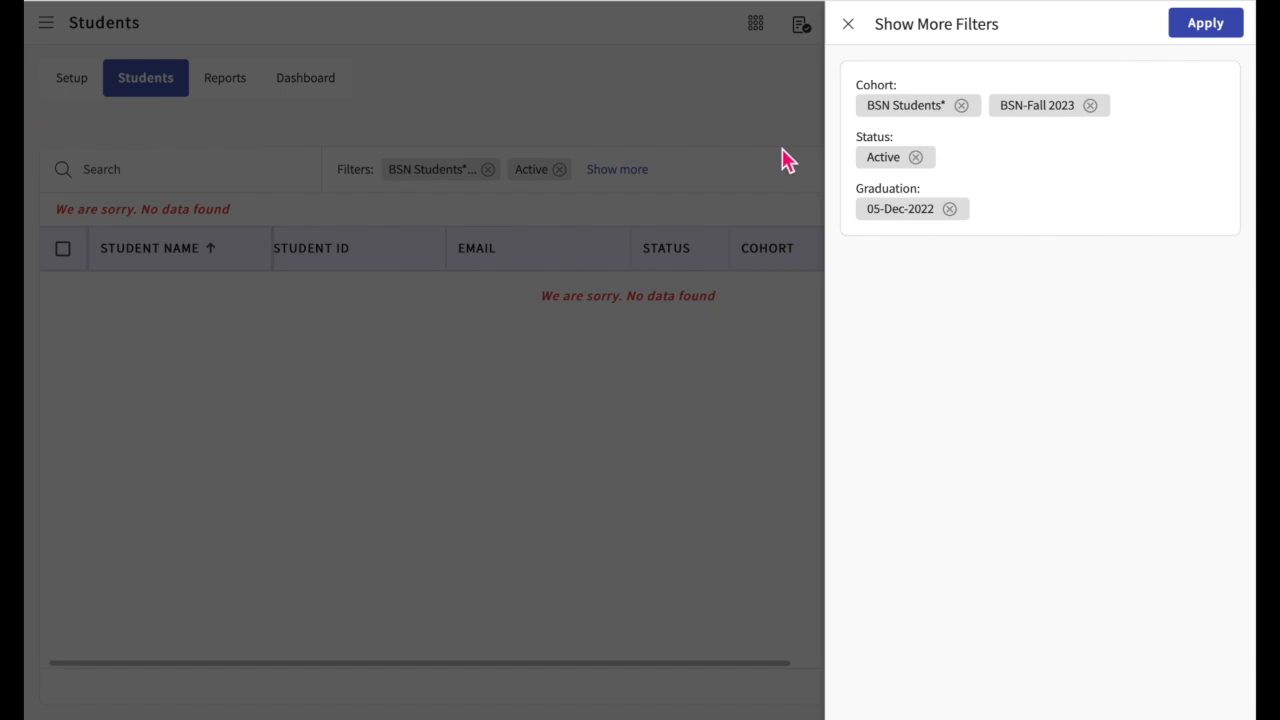
click(916, 158)
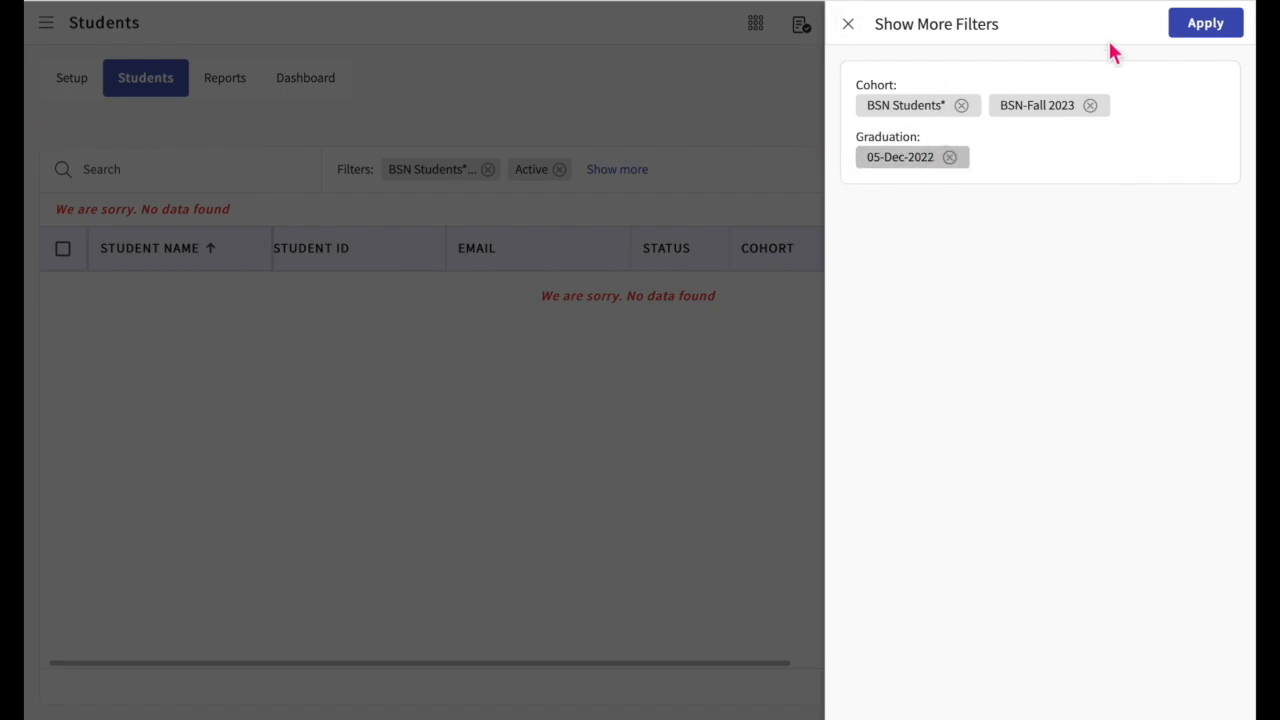
click(1204, 30)
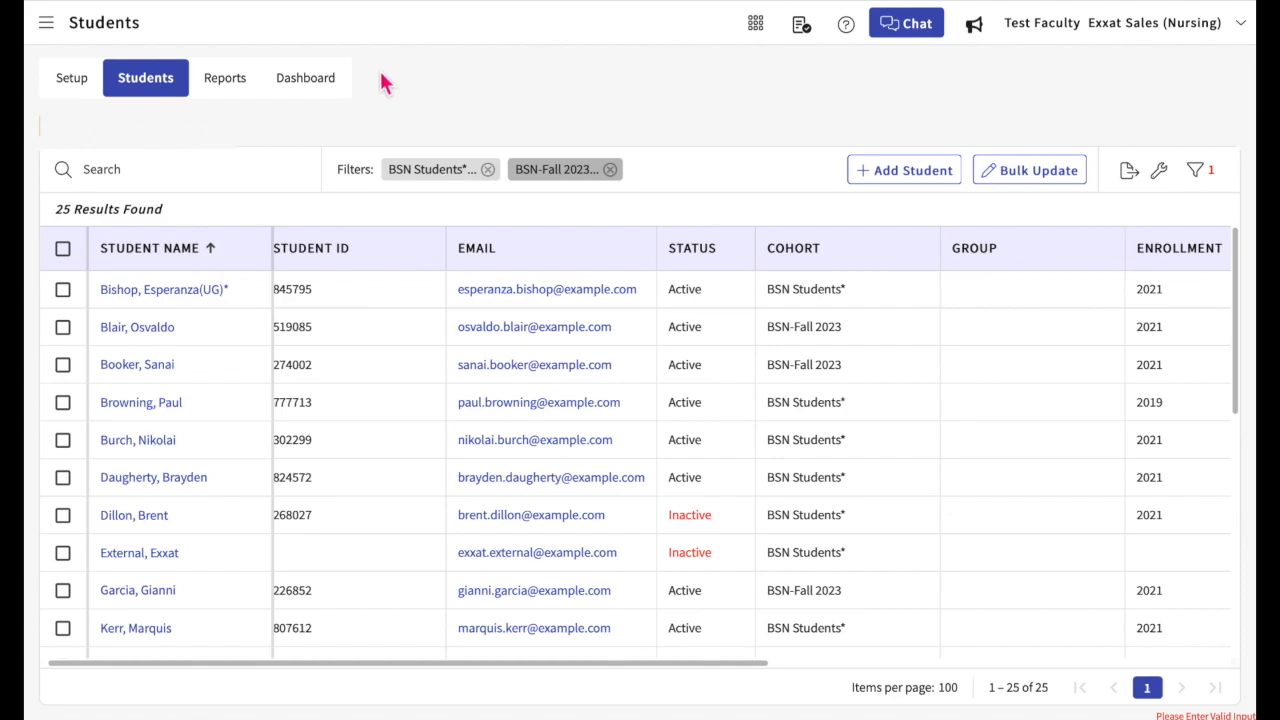
Step: Open the first listed student's profile, look at the editable status details without changing them, and return to the student list
click(155, 298)
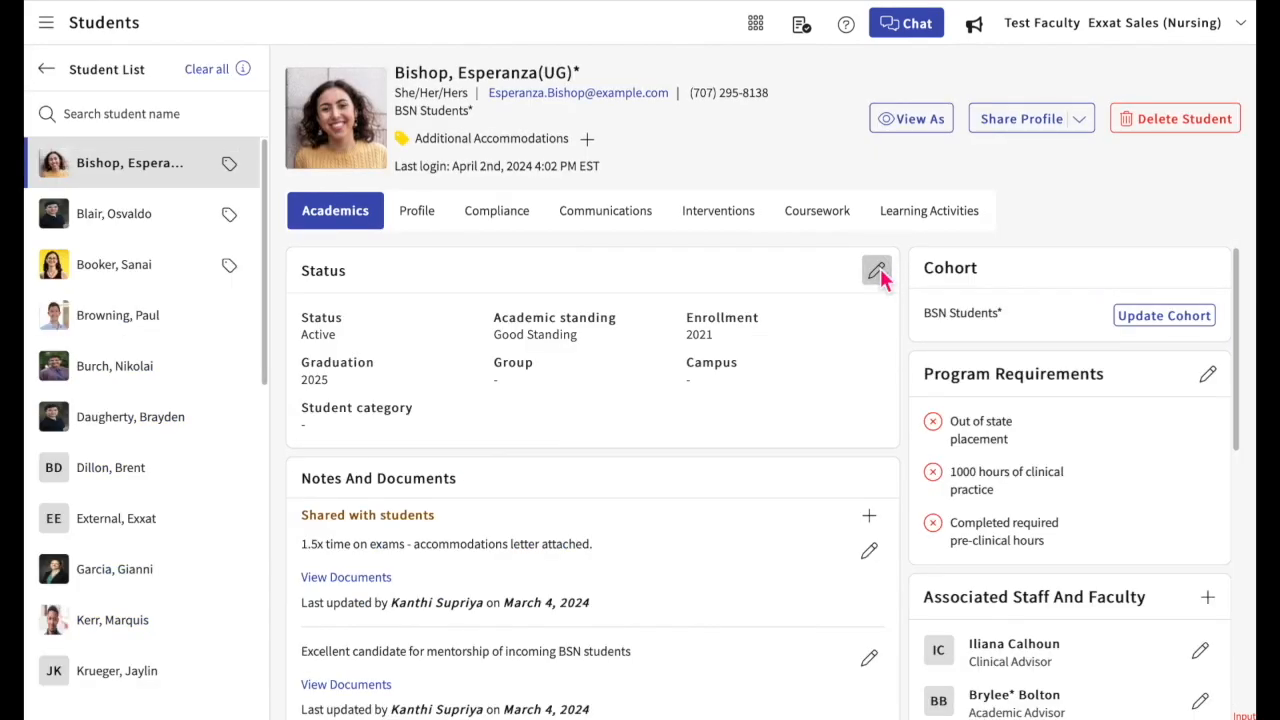
click(877, 271)
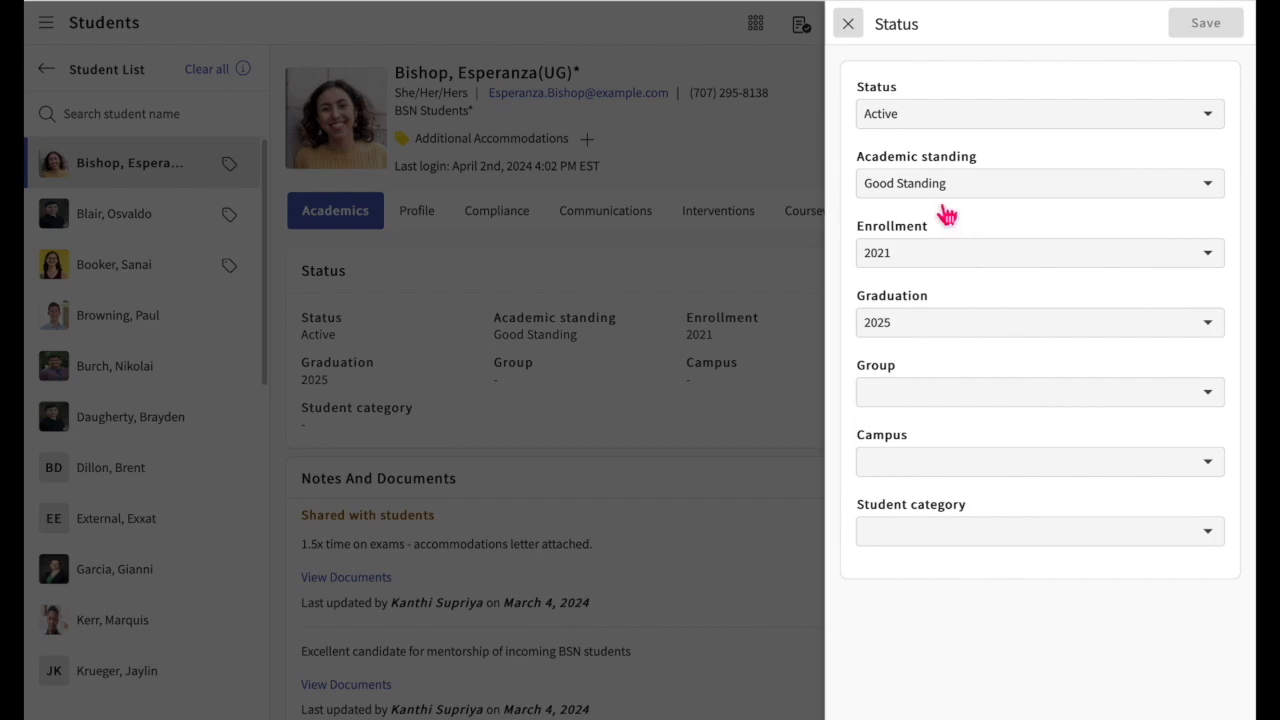
click(850, 25)
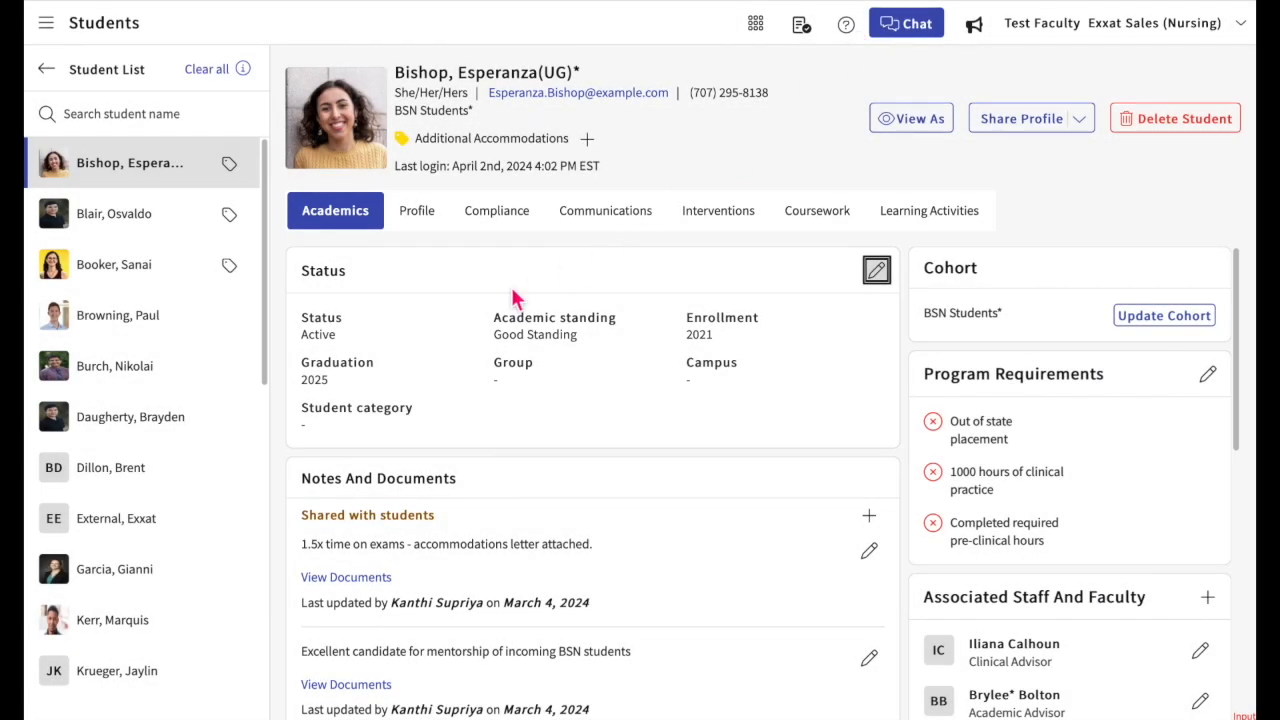
click(47, 68)
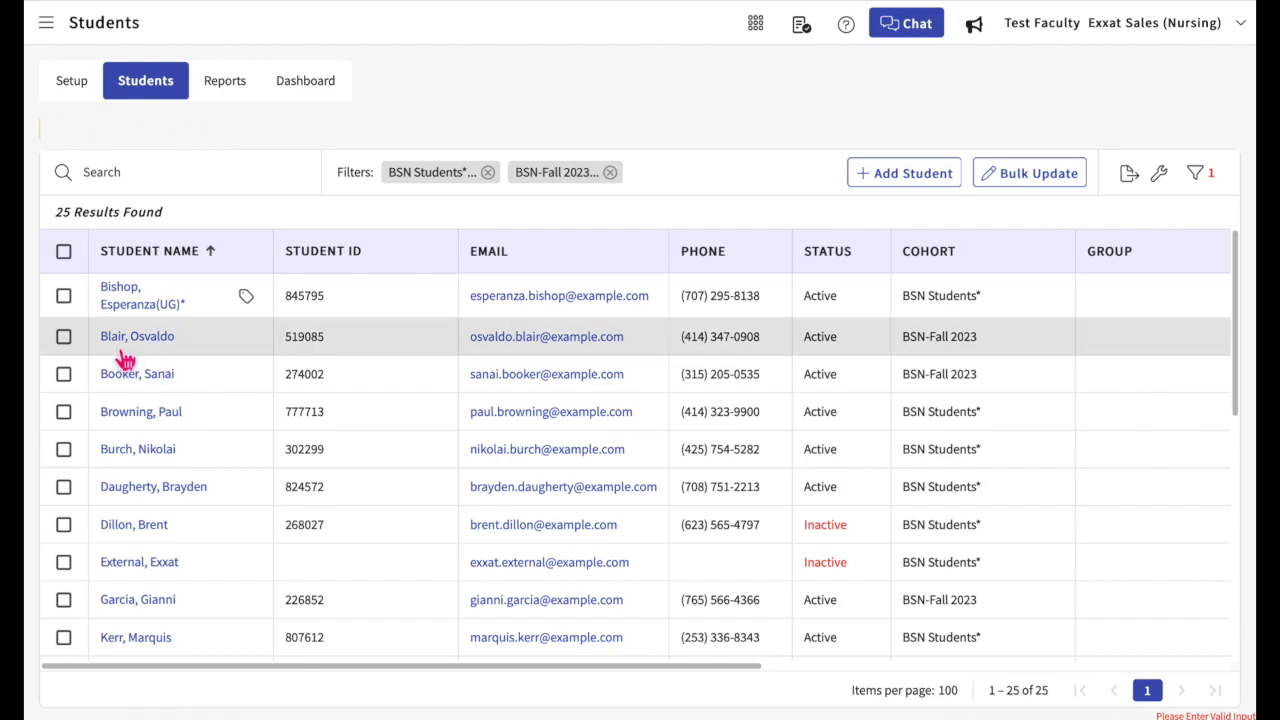
Step: Select the students in the second, fourth and sixth rows and open a bulk update for them
click(66, 340)
click(66, 412)
click(66, 490)
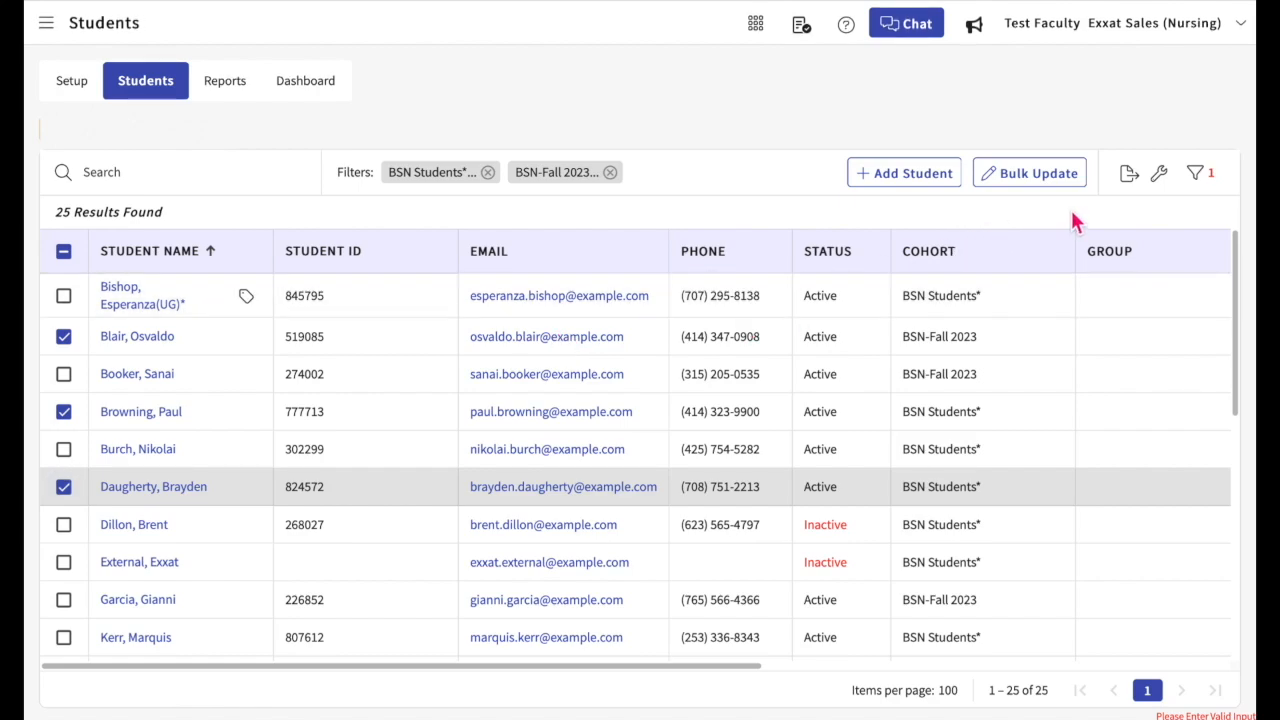
click(1030, 190)
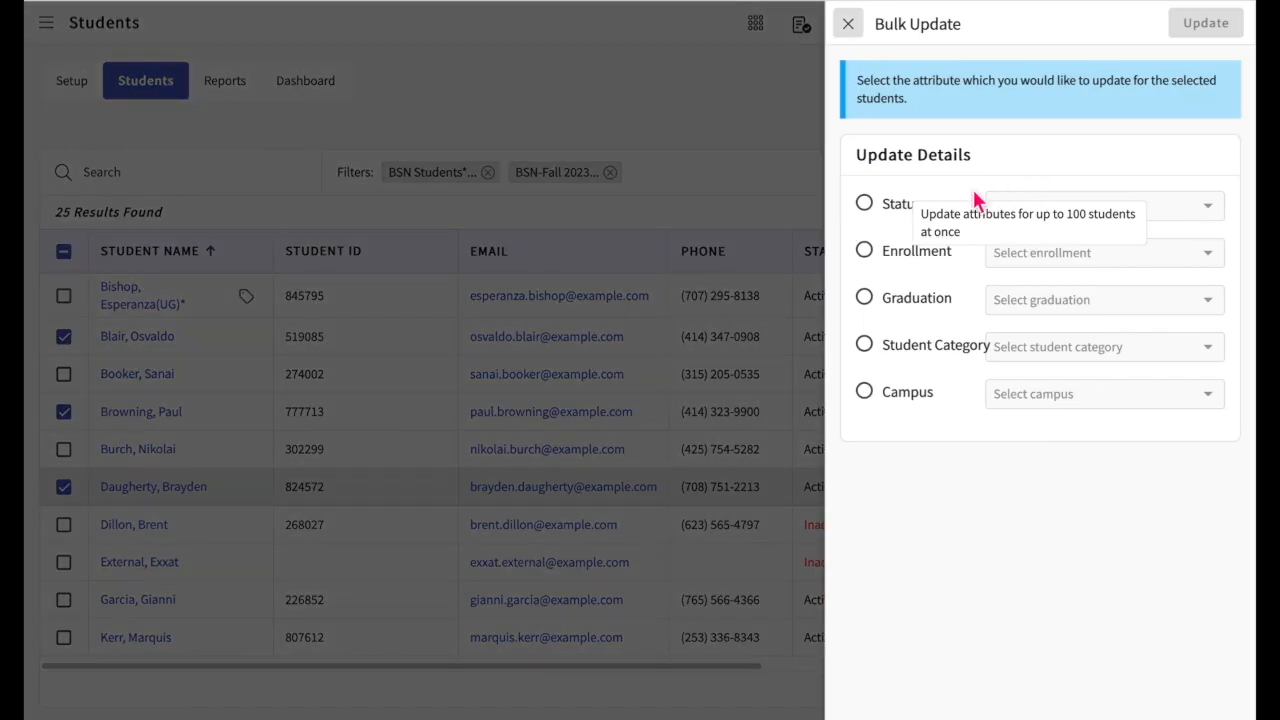
Step: Bulk update the selected students' enrollment to 2019 and confirm with the displayed number
click(868, 208)
click(870, 256)
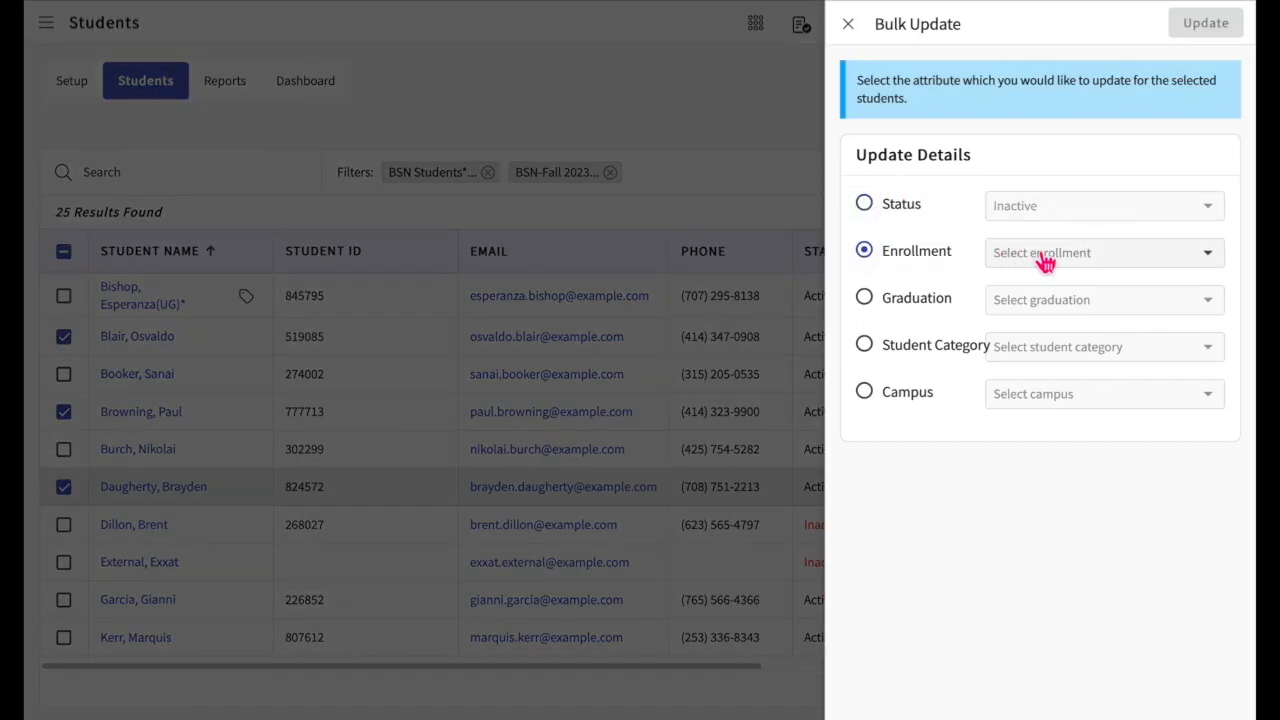
click(1040, 258)
click(1035, 305)
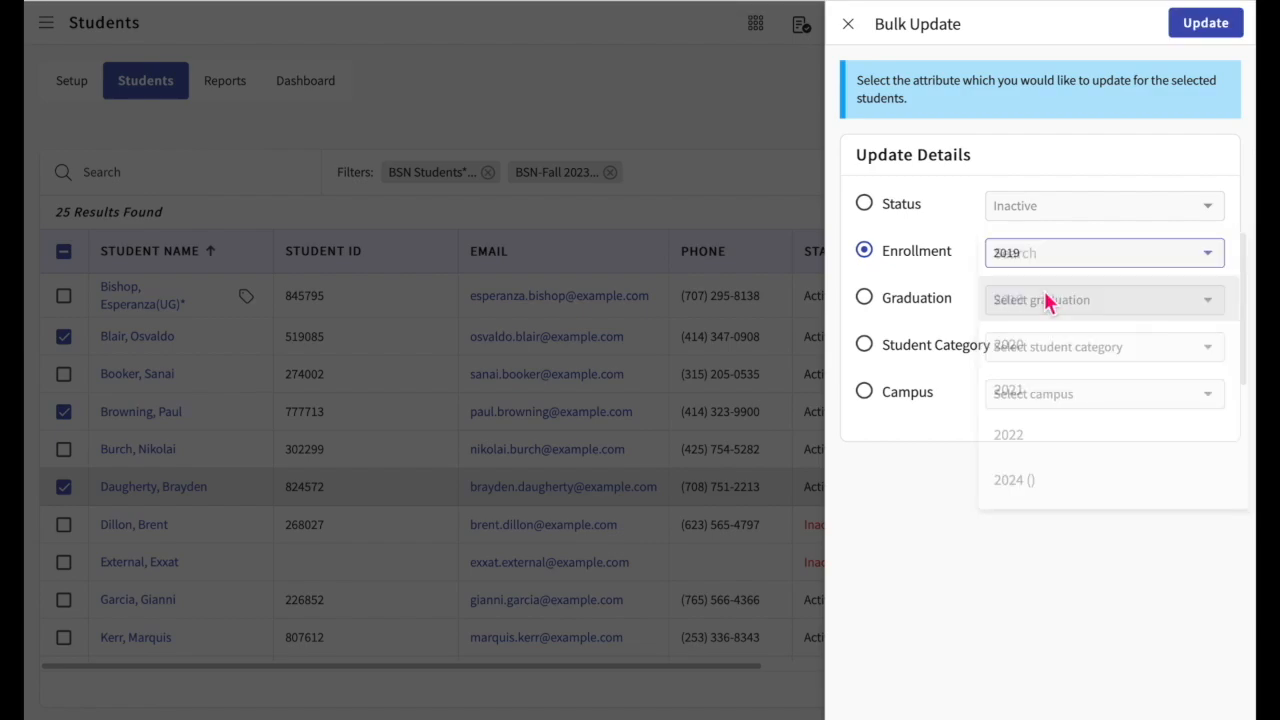
click(1220, 25)
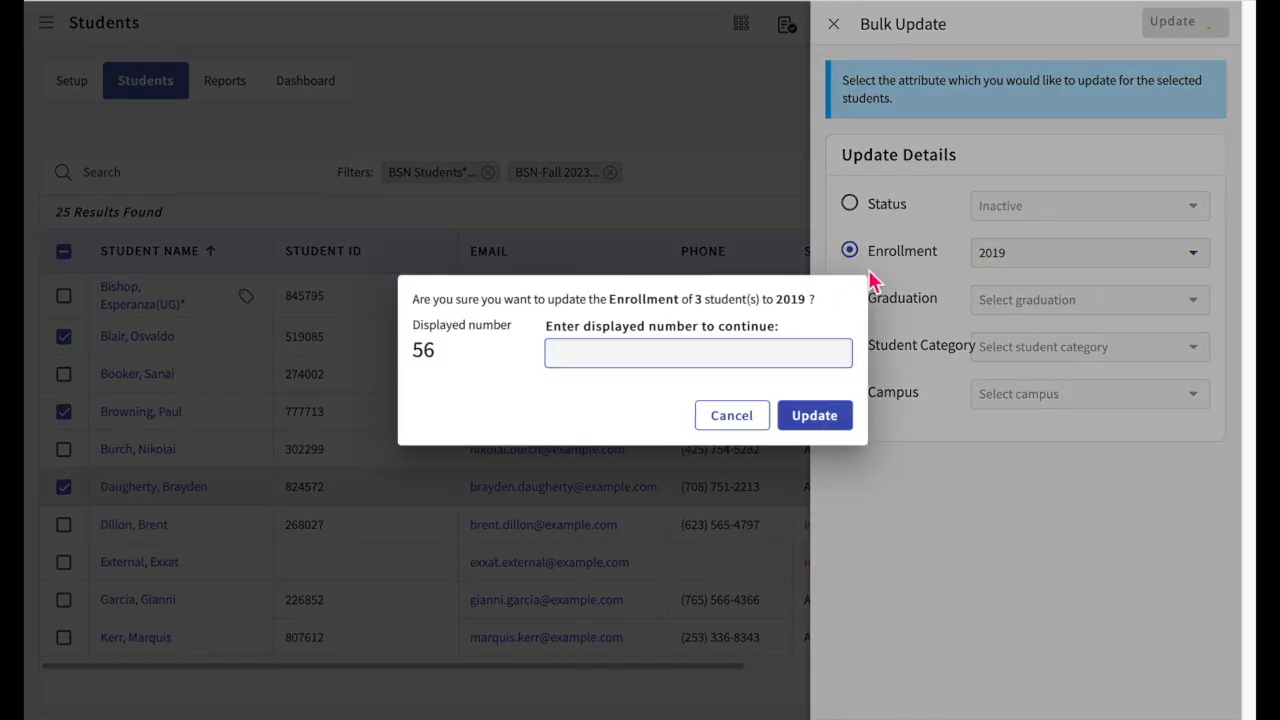
text(56)
click(830, 415)
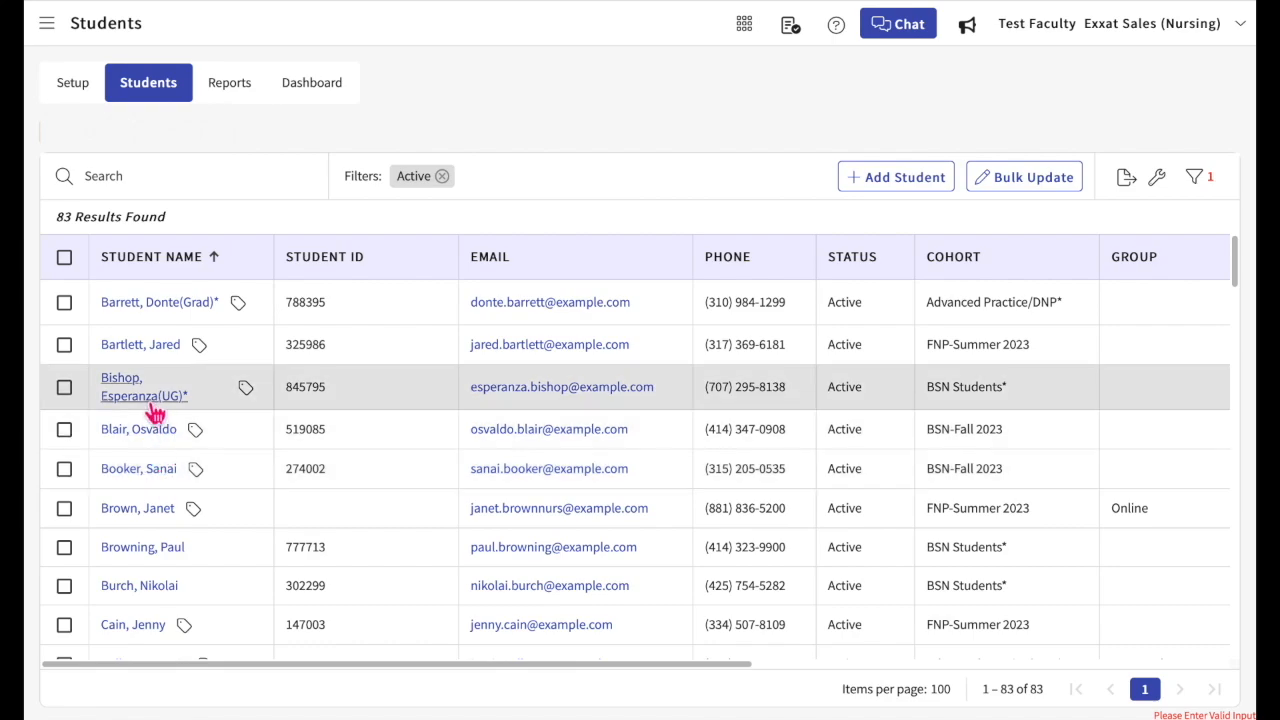
Step: Open the profile of the Advanced Practice/DNP student in the PNP Track and delete the student with the reason "Student Dropped out"
click(143, 550)
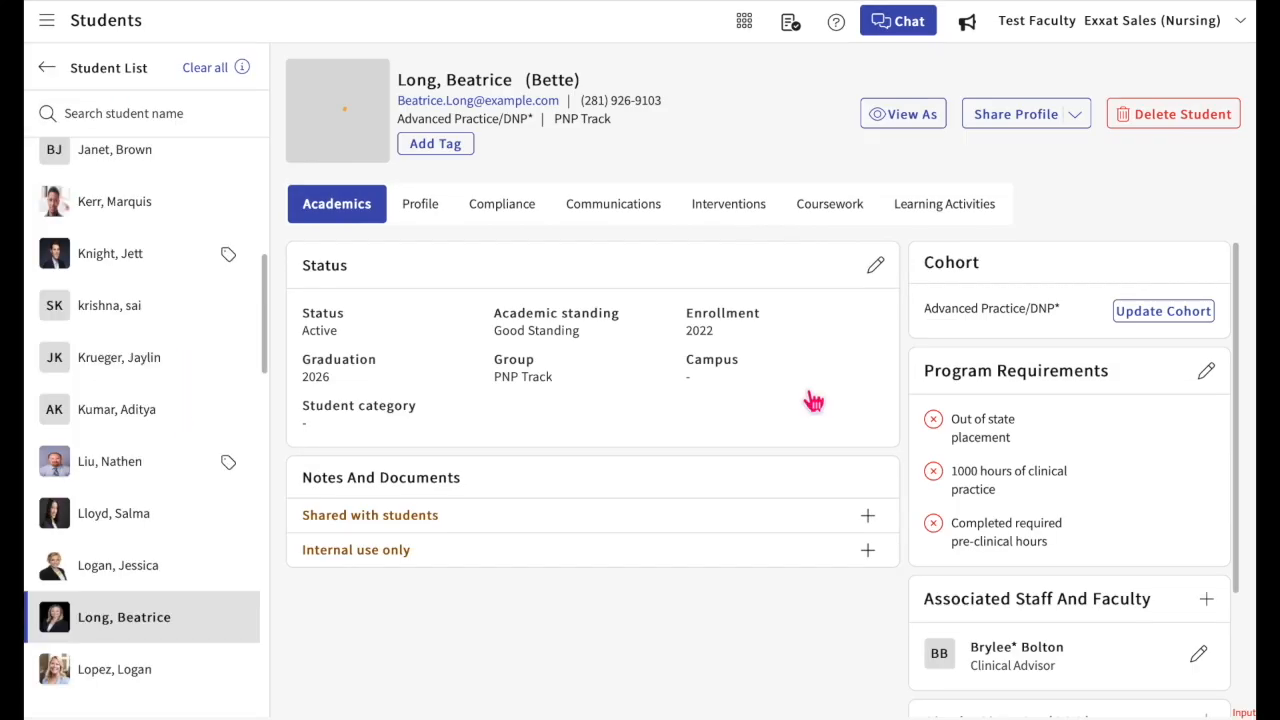
click(1181, 117)
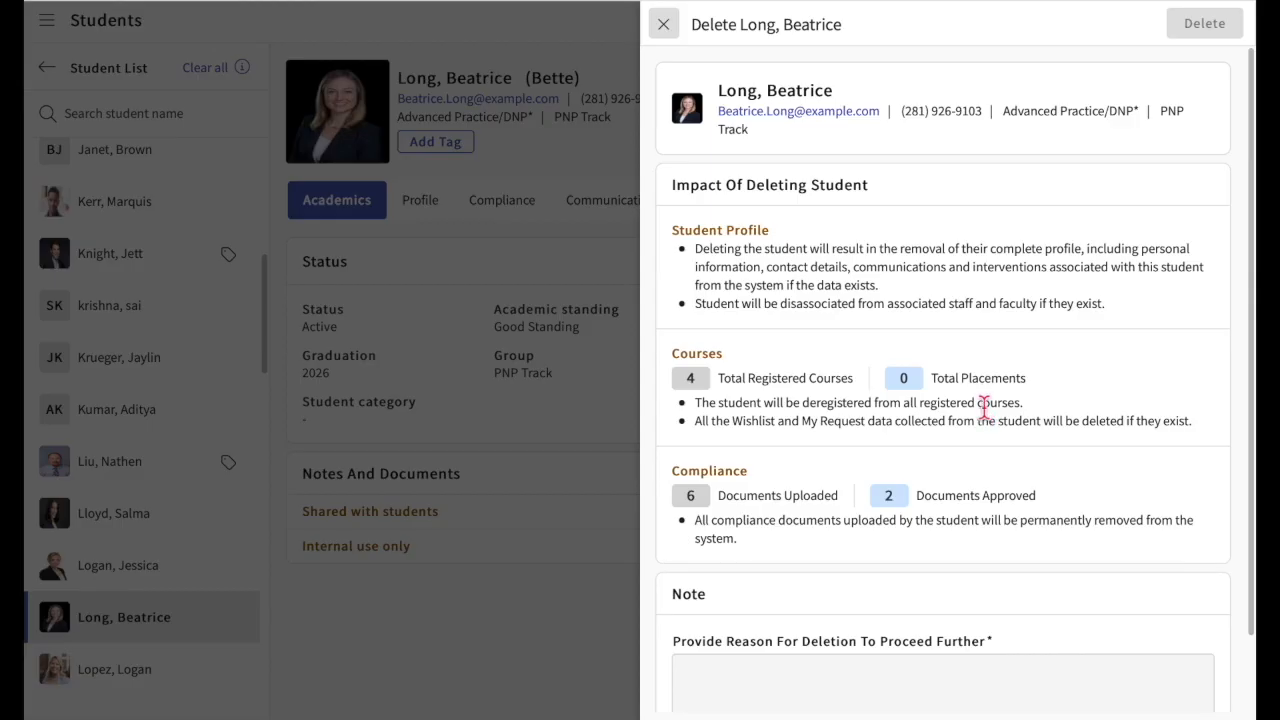
scroll(985, 455, down, 2)
click(818, 598)
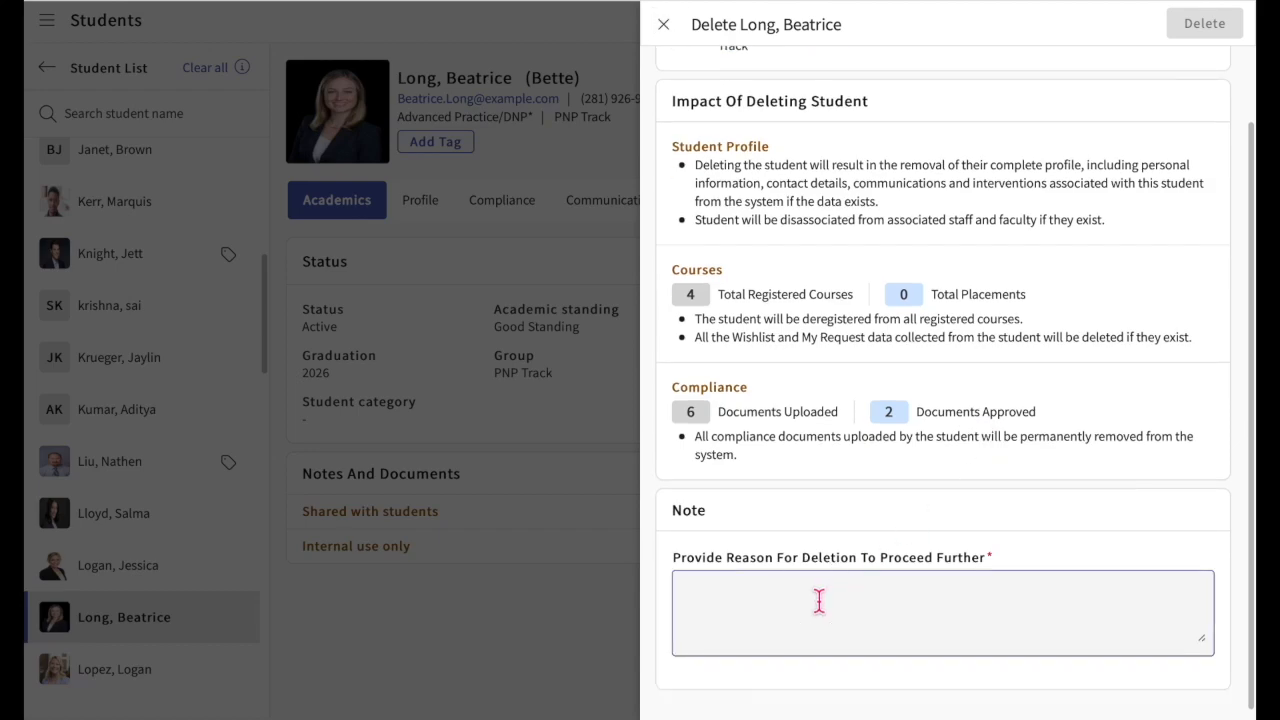
text(Student Dropped out)
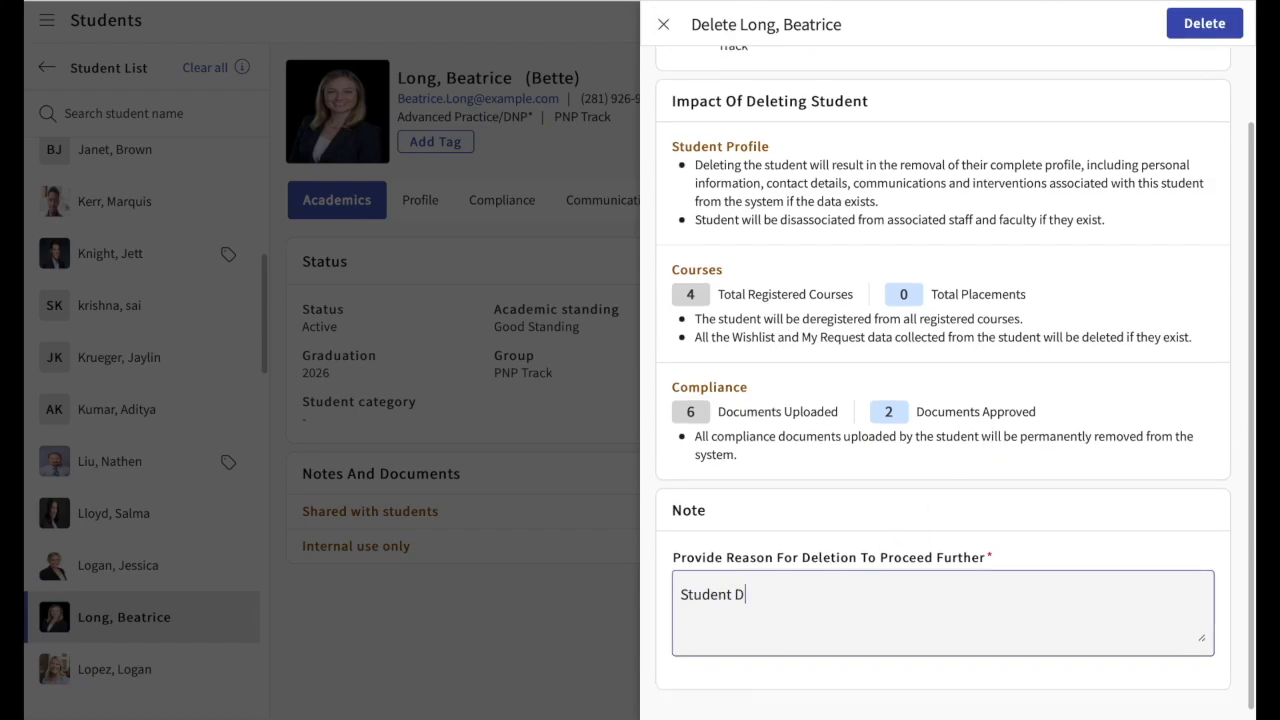
click(1210, 26)
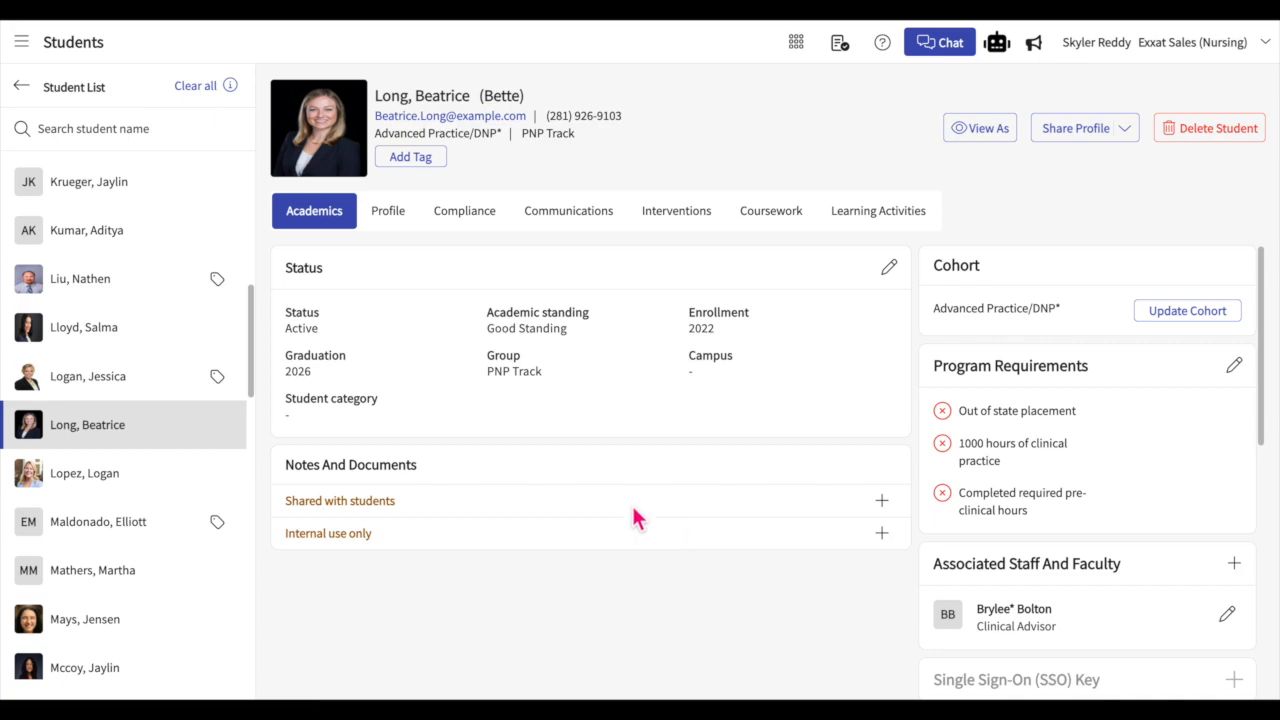
Step: Leave the student profile and open the announcements in the student setup
click(25, 100)
click(50, 99)
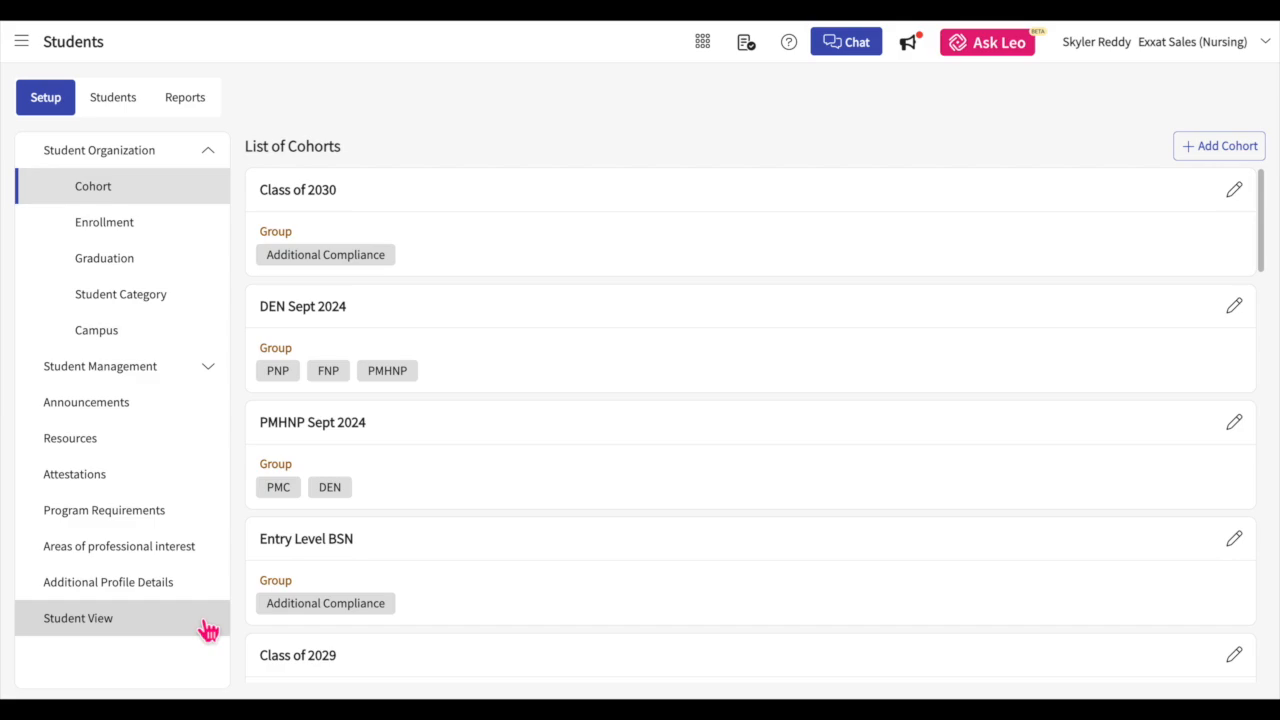
click(124, 418)
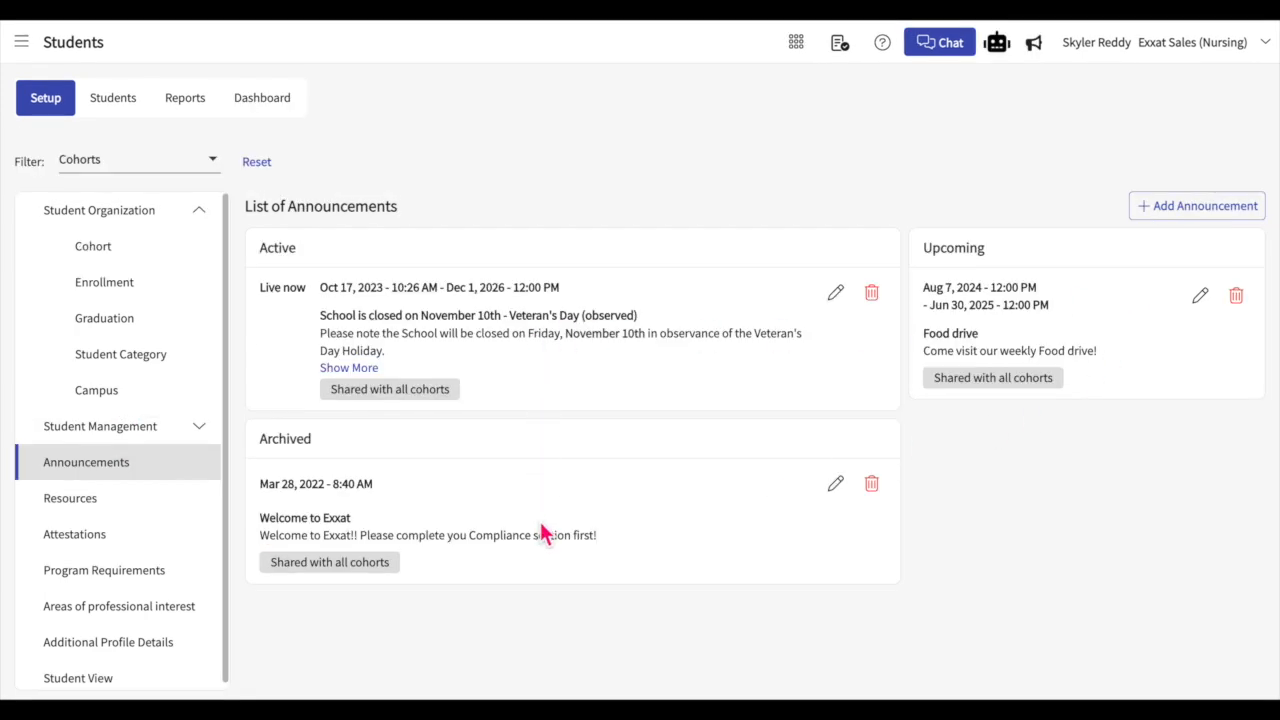
Step: Start a new announcement and title it "FOOD DRIVE"
click(1158, 218)
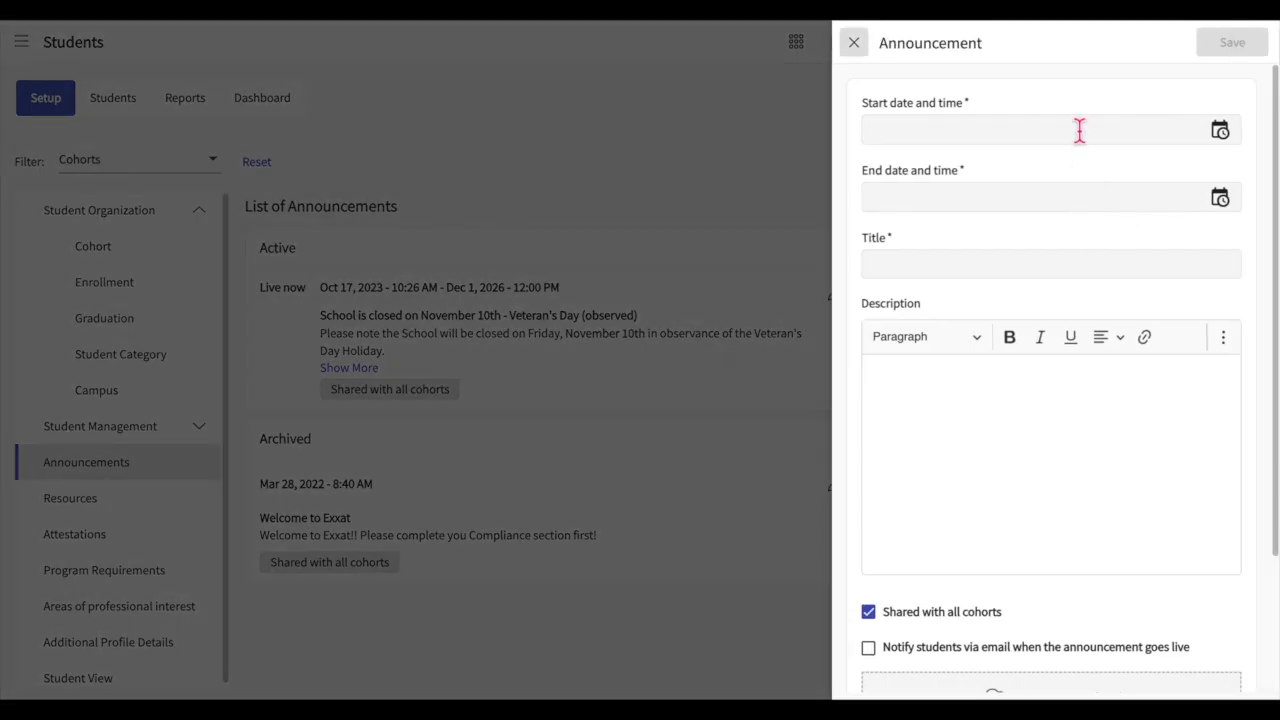
click(1043, 264)
text(F)
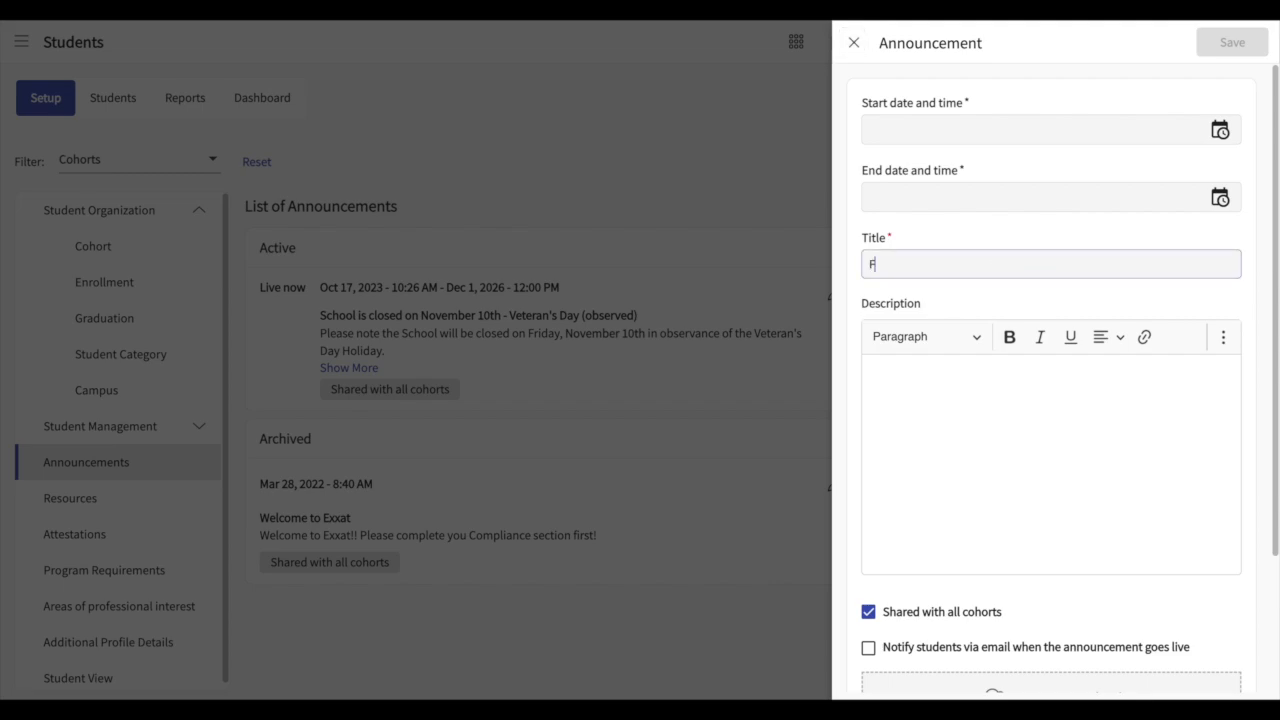
text(OOD DRIVE)
Step: Set the announcement's start date and time to May 1, 2024 11:30 AM
click(1222, 138)
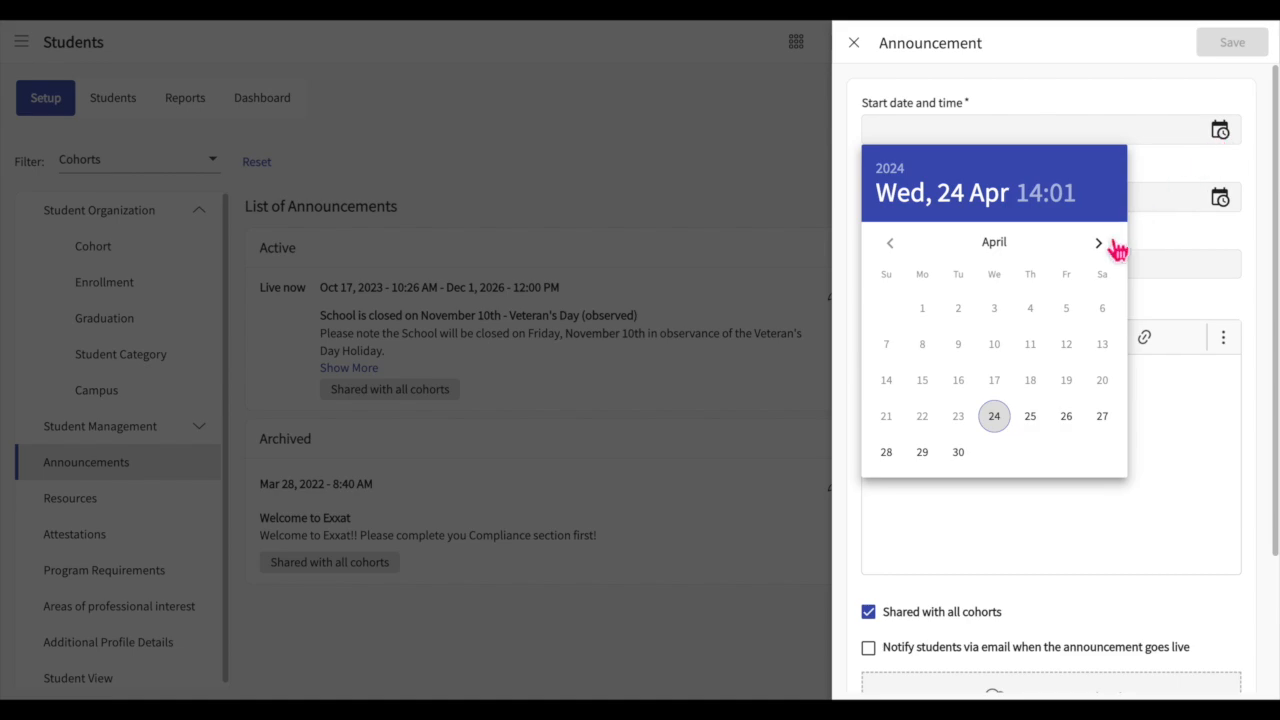
click(1100, 243)
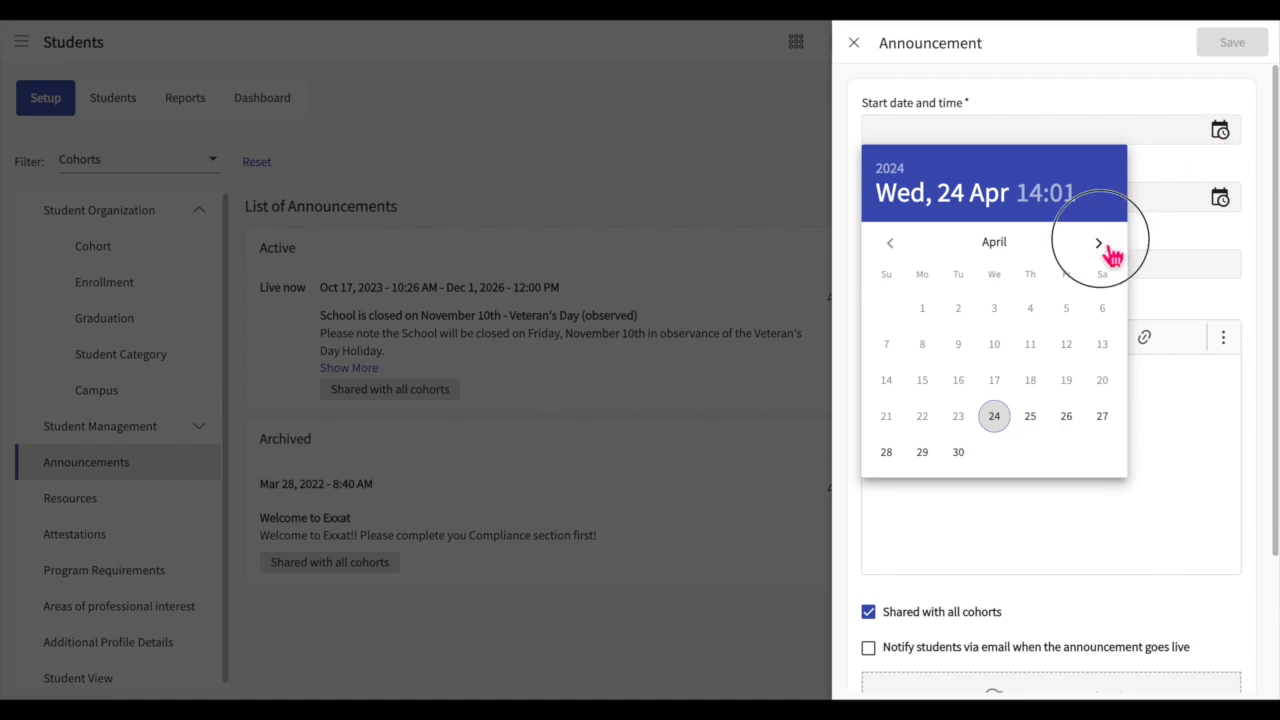
click(993, 307)
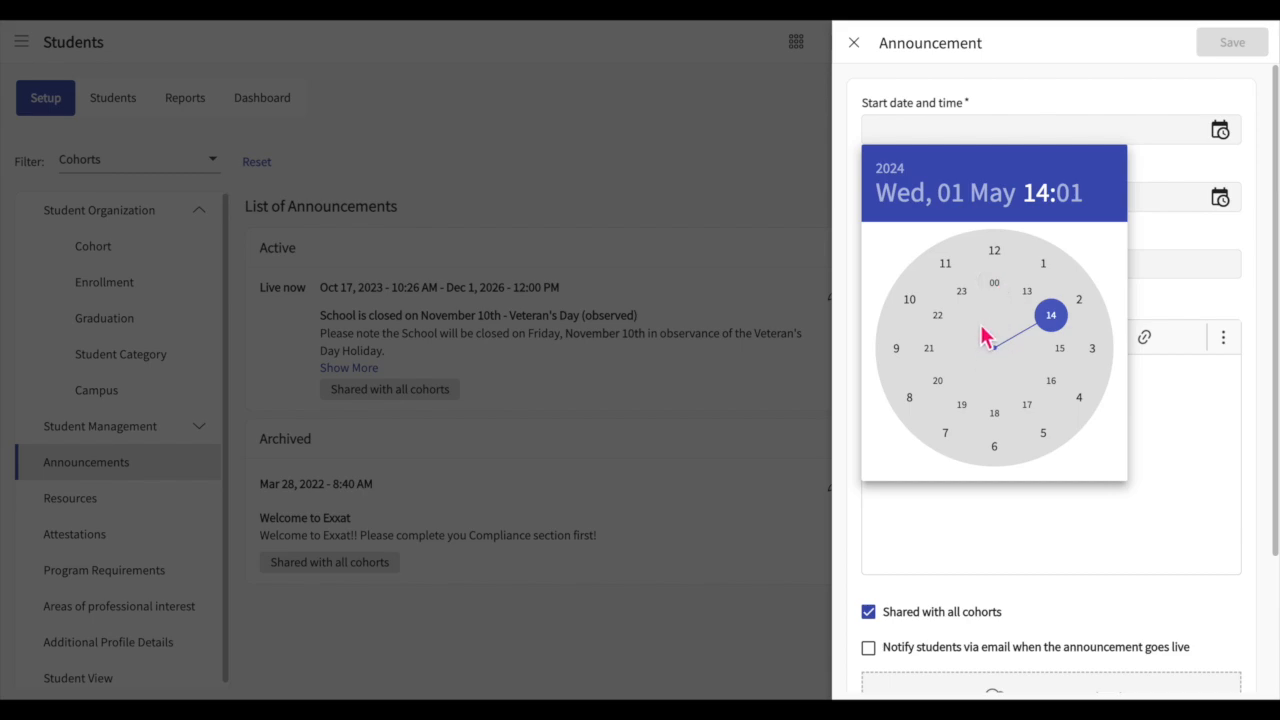
click(950, 272)
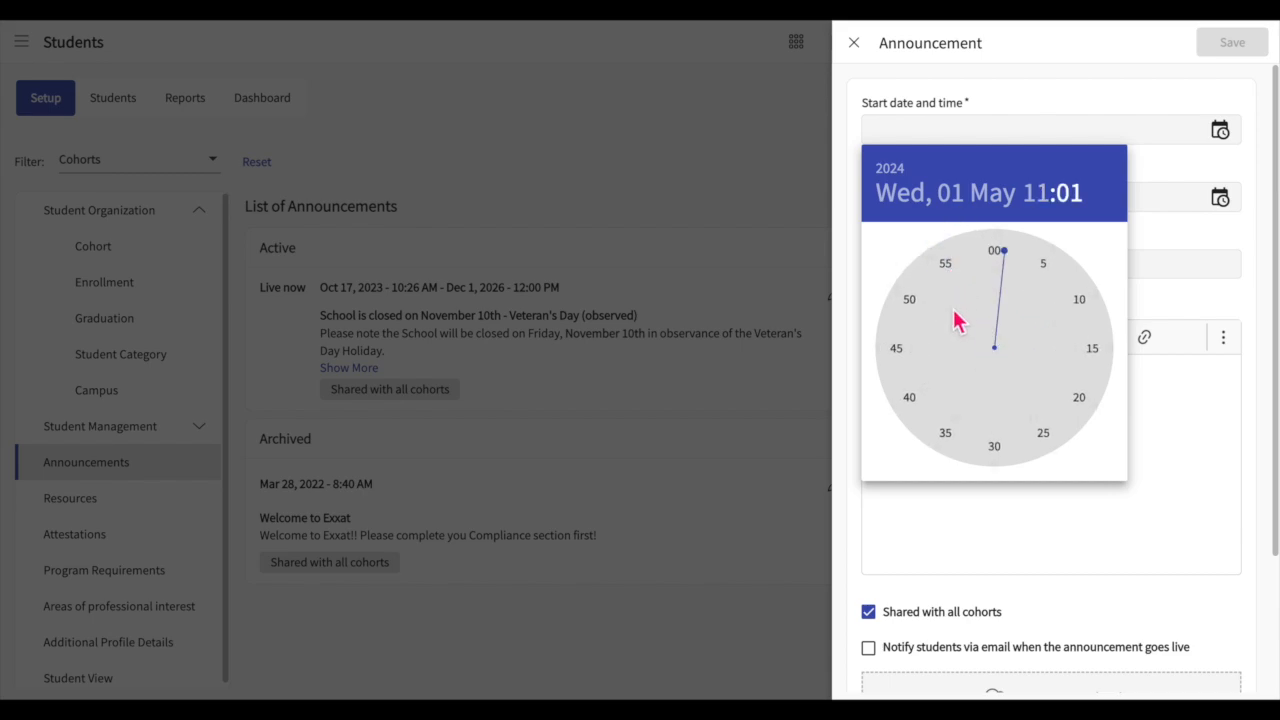
click(996, 447)
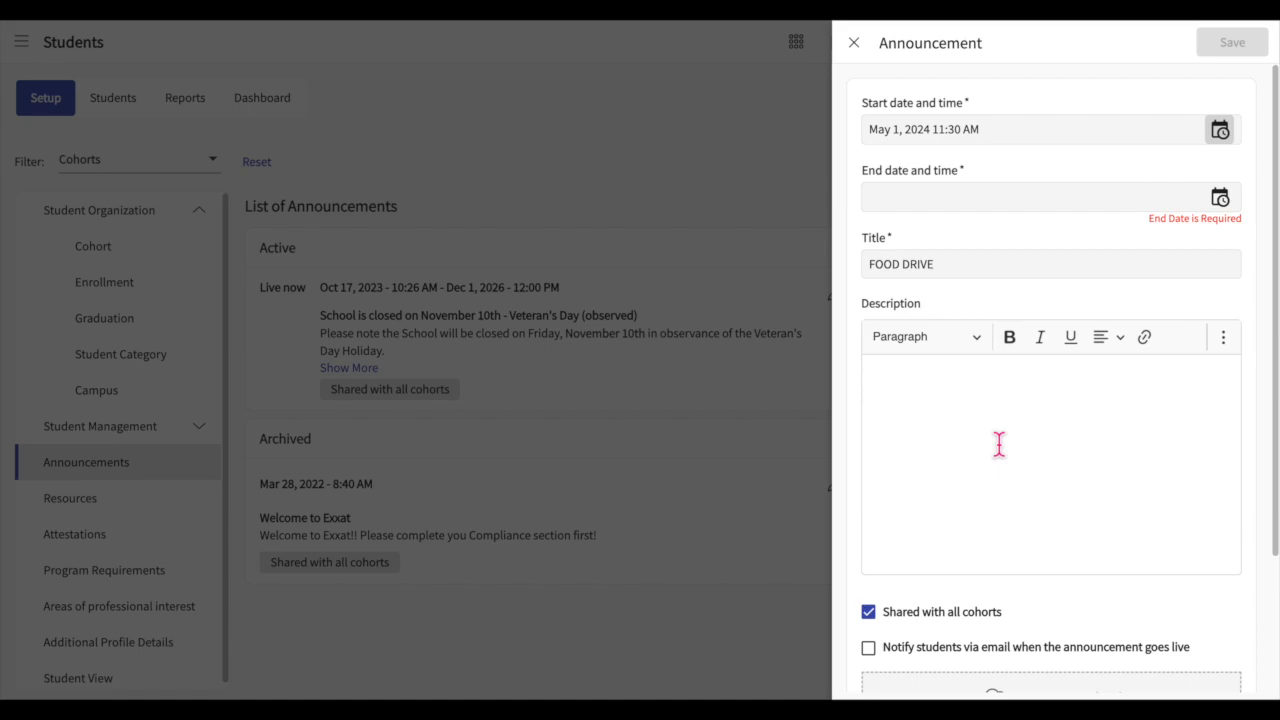
Step: Set the announcement's end to June 30, 2024 11:30 AM and enter the description "Weekly food drive"
click(1222, 198)
click(1100, 311)
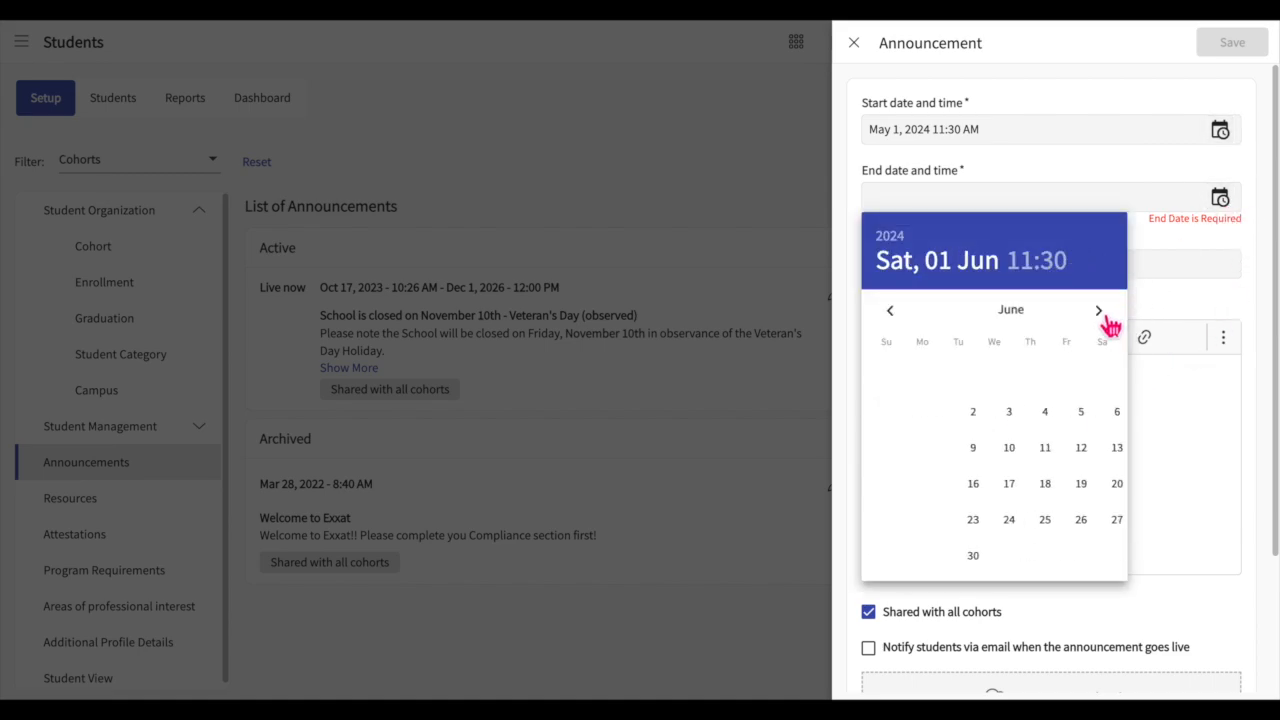
click(886, 555)
click(943, 331)
click(996, 512)
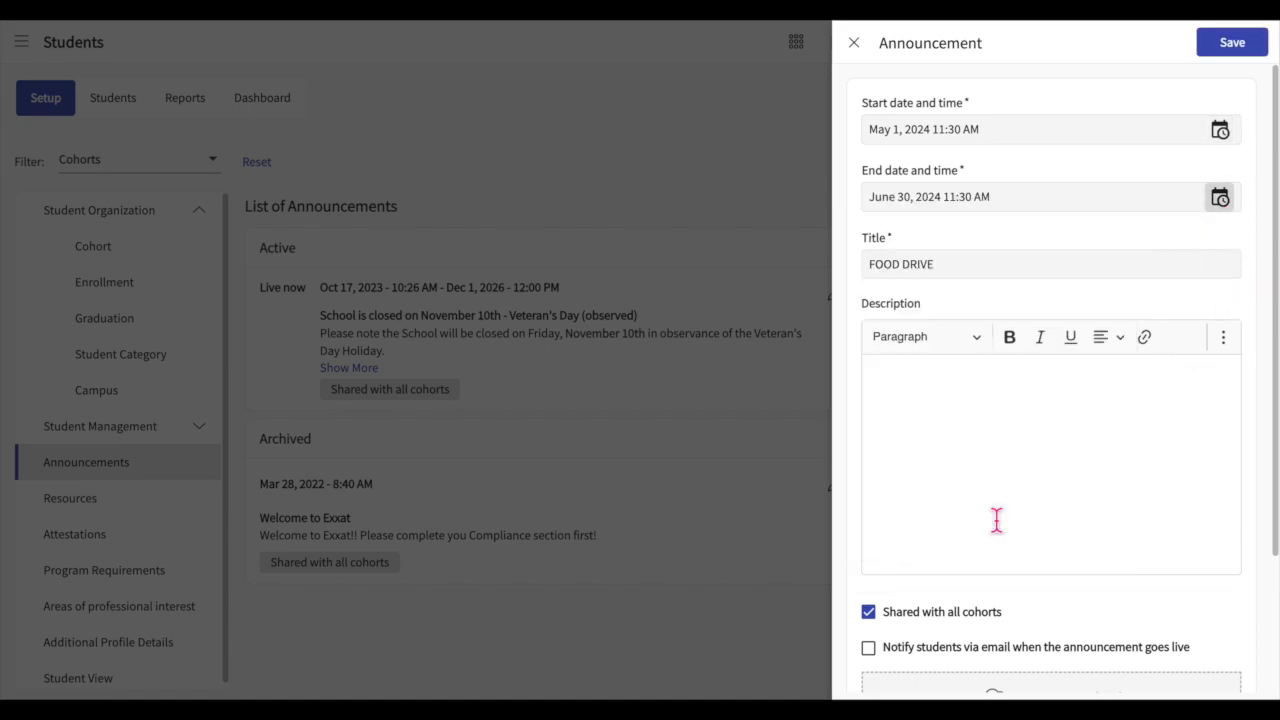
click(1023, 434)
text(Weekly food drive)
Step: Share the announcement only with the FNP-Spring 2024 and BSN Students* cohorts, with email notification when it goes live, and save it
scroll(1050, 380, down, 2)
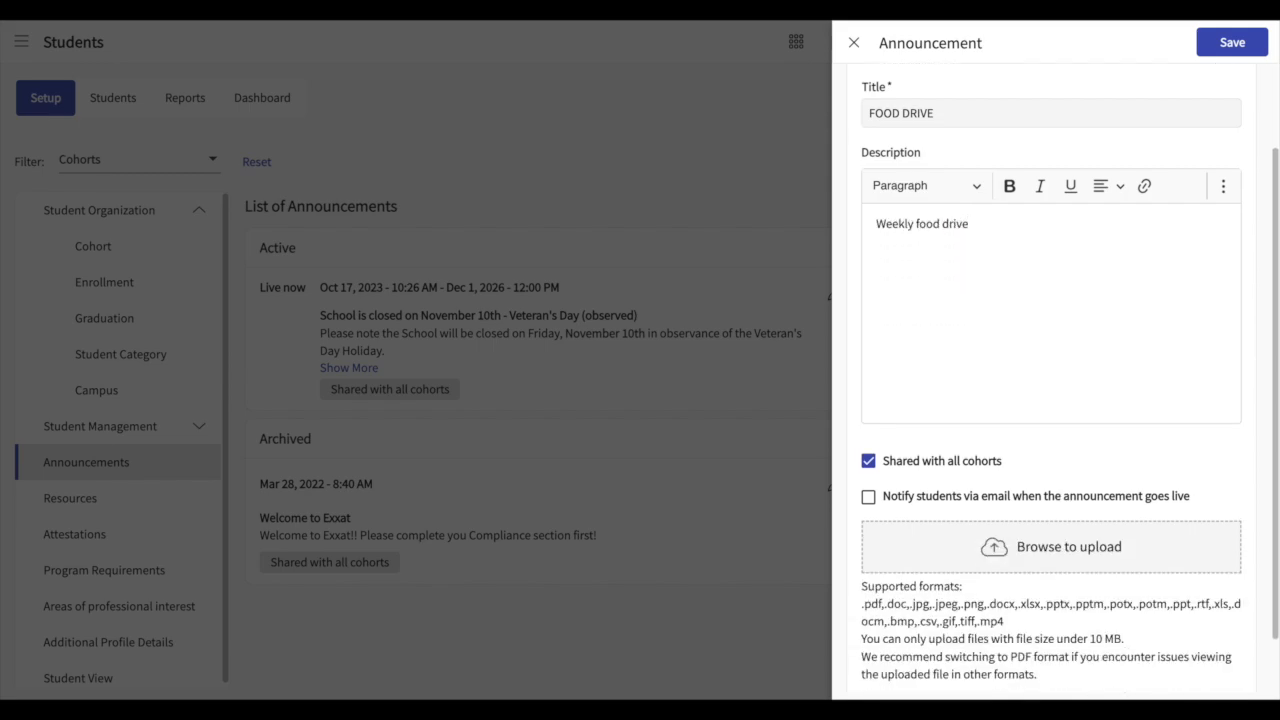
scroll(988, 469, down, 1)
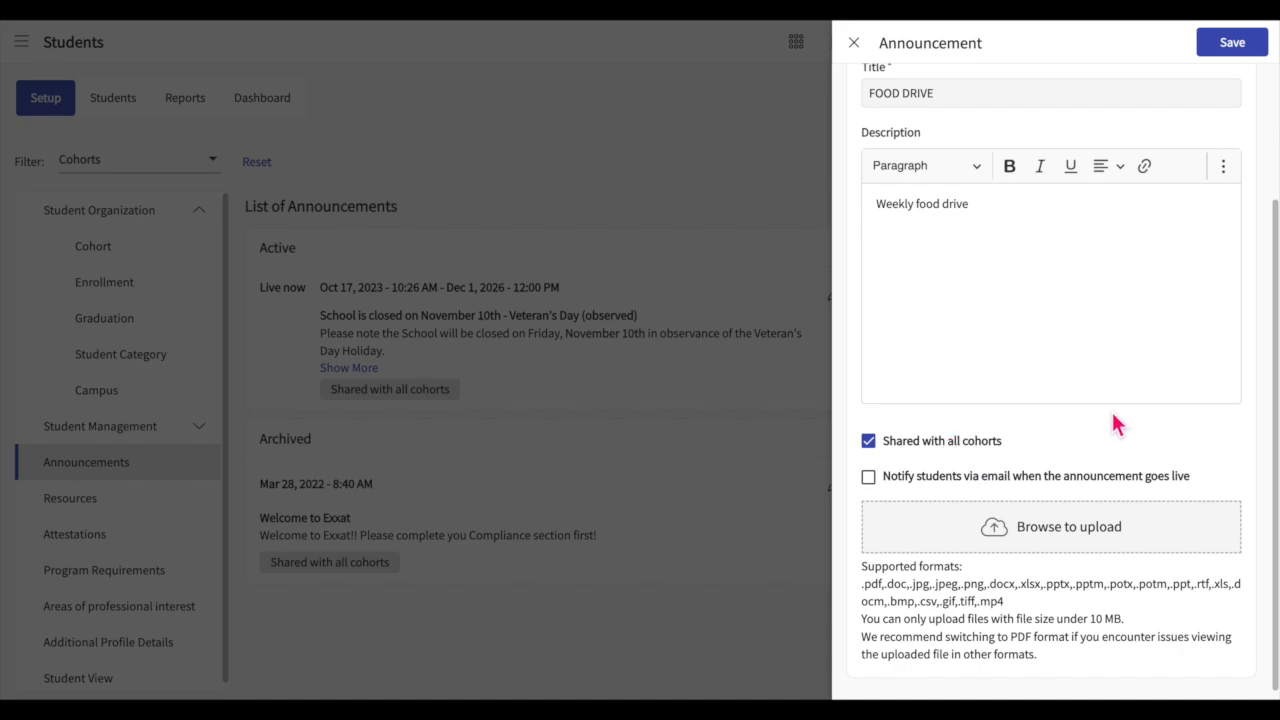
click(950, 443)
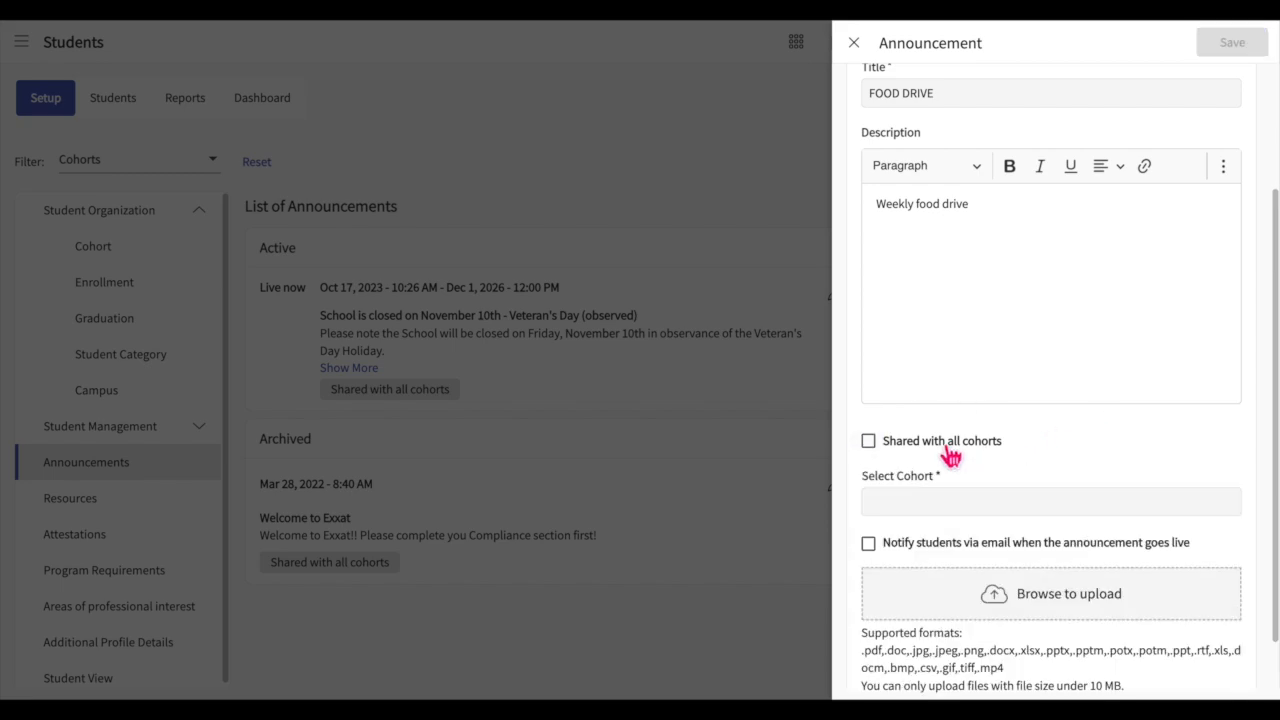
click(958, 504)
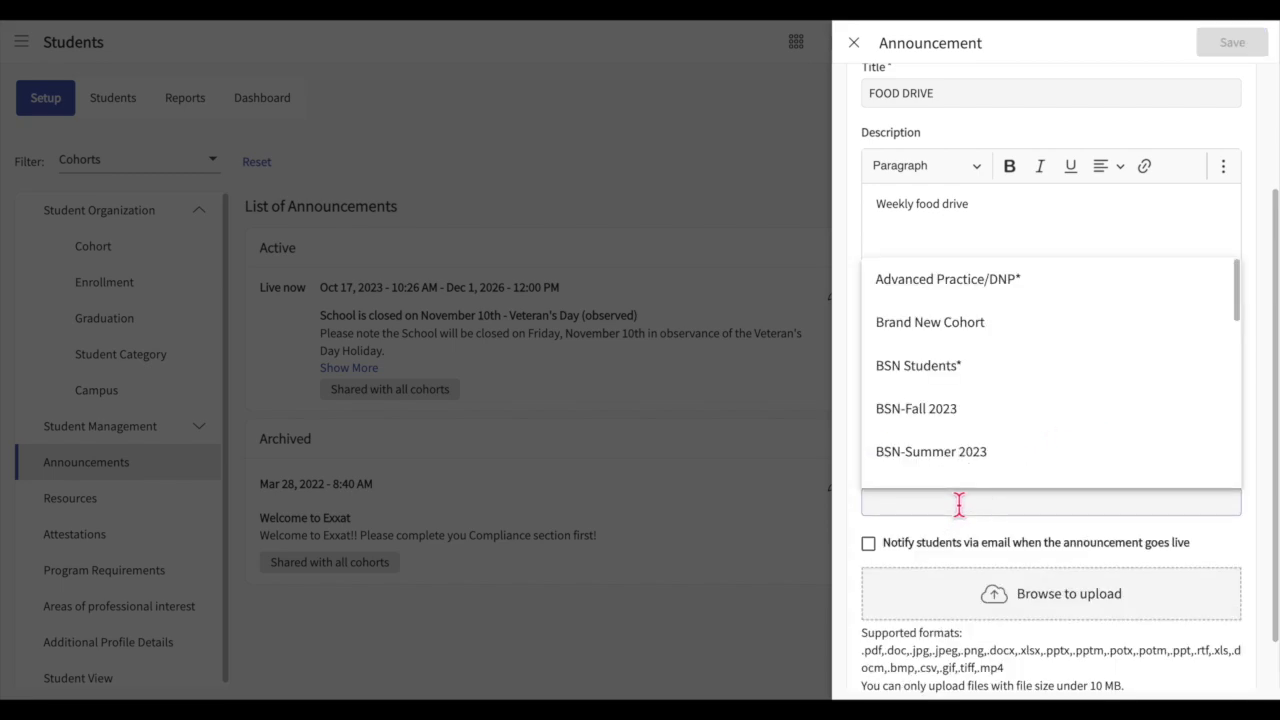
scroll(966, 417, down, 4)
scroll(966, 415, down, 5)
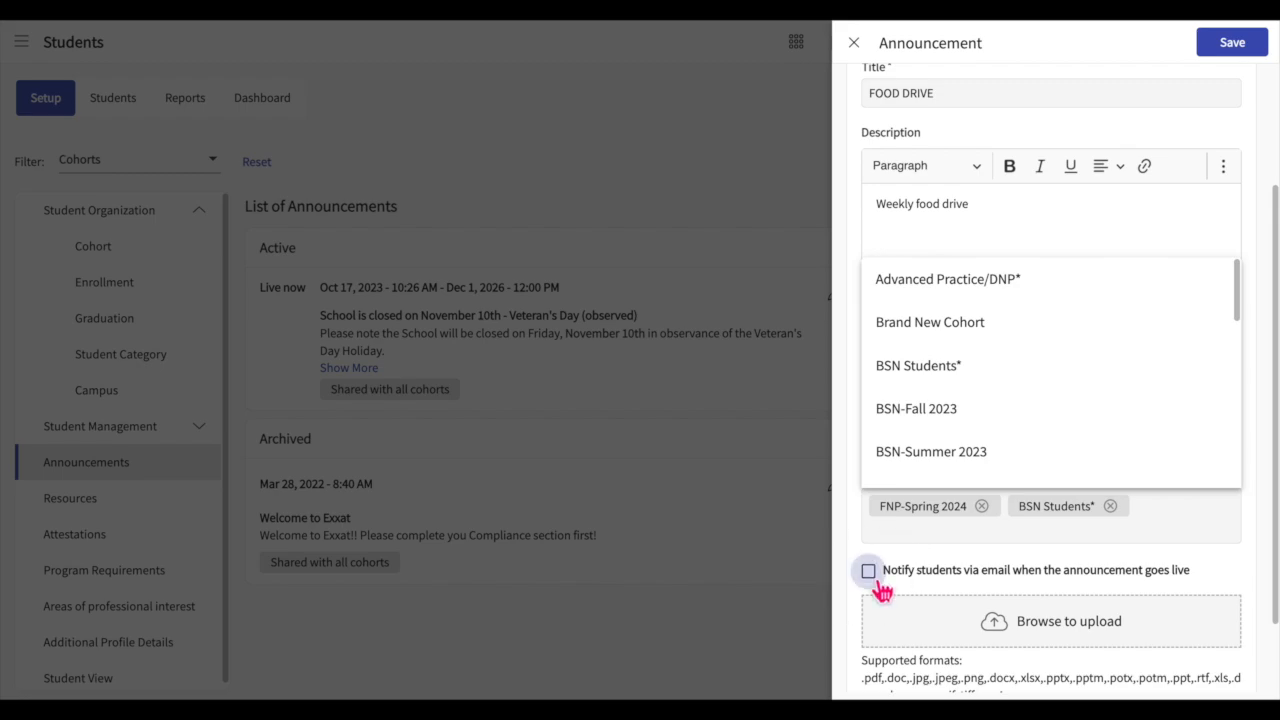
click(869, 571)
click(1250, 52)
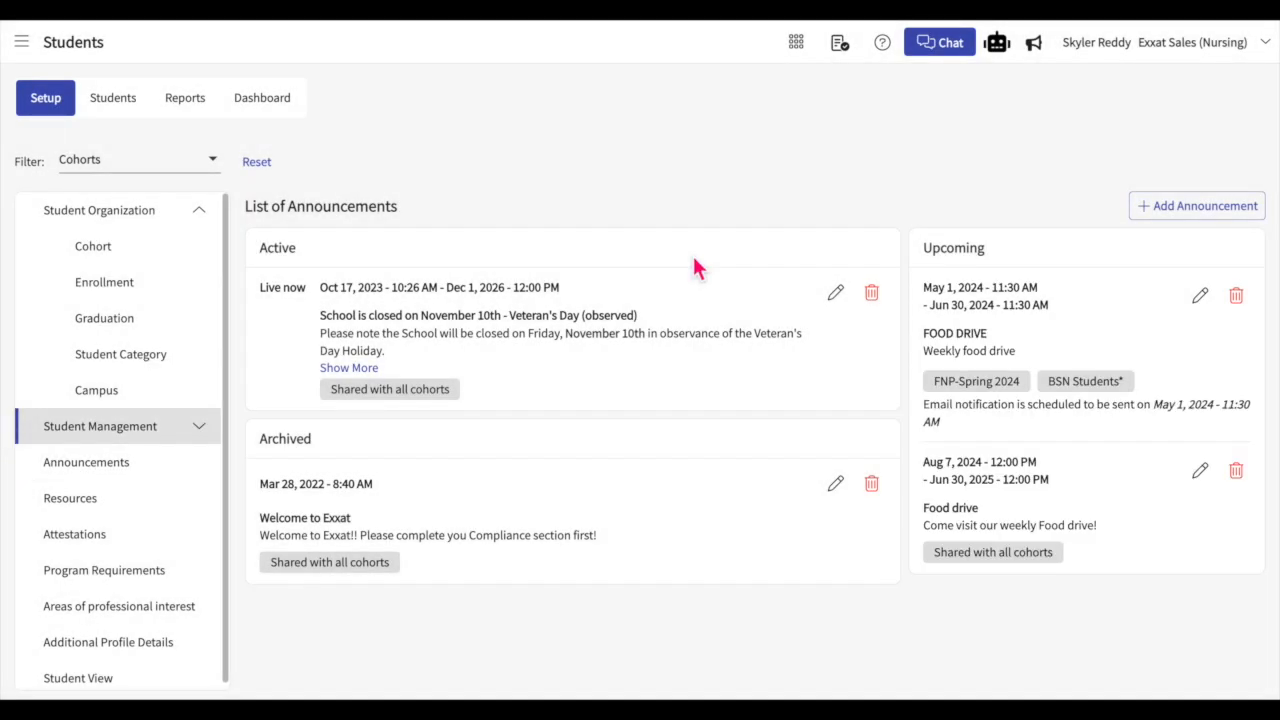
Step: Edit the archived "Welcome to Exxat" announcement to remove the final exclamation mark from its description, and save it
click(835, 483)
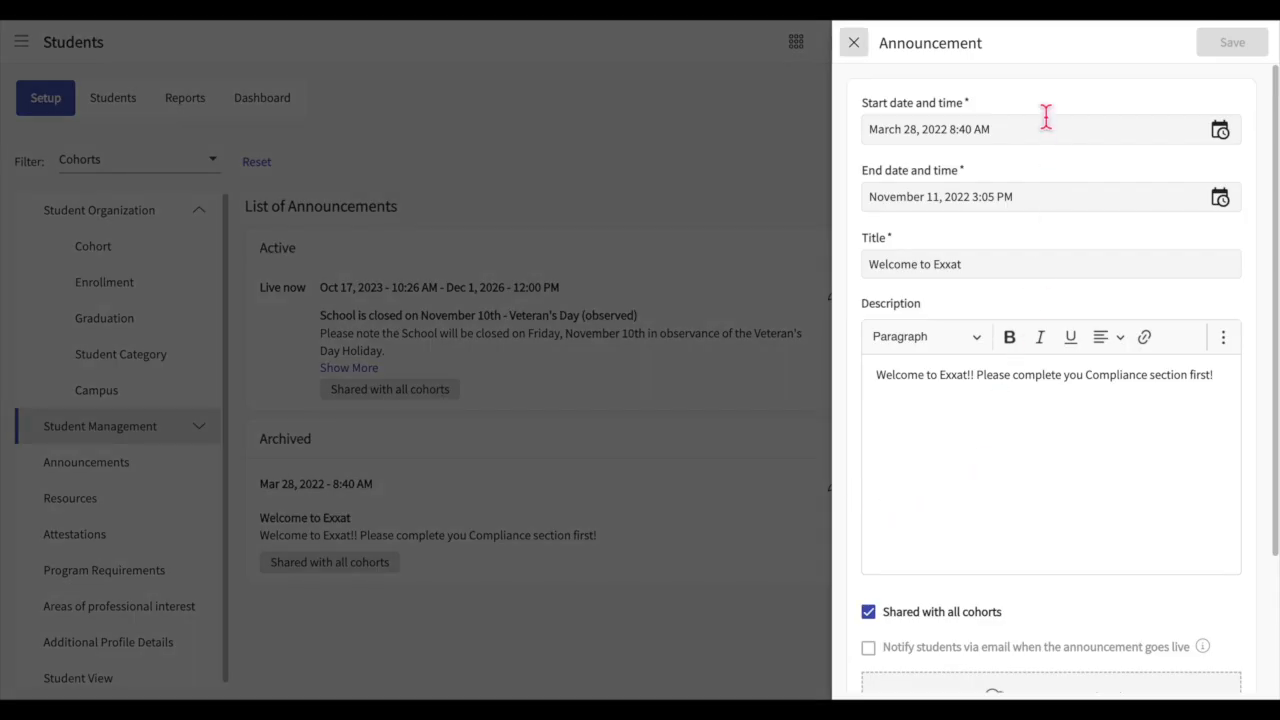
scroll(1061, 472, down, 2)
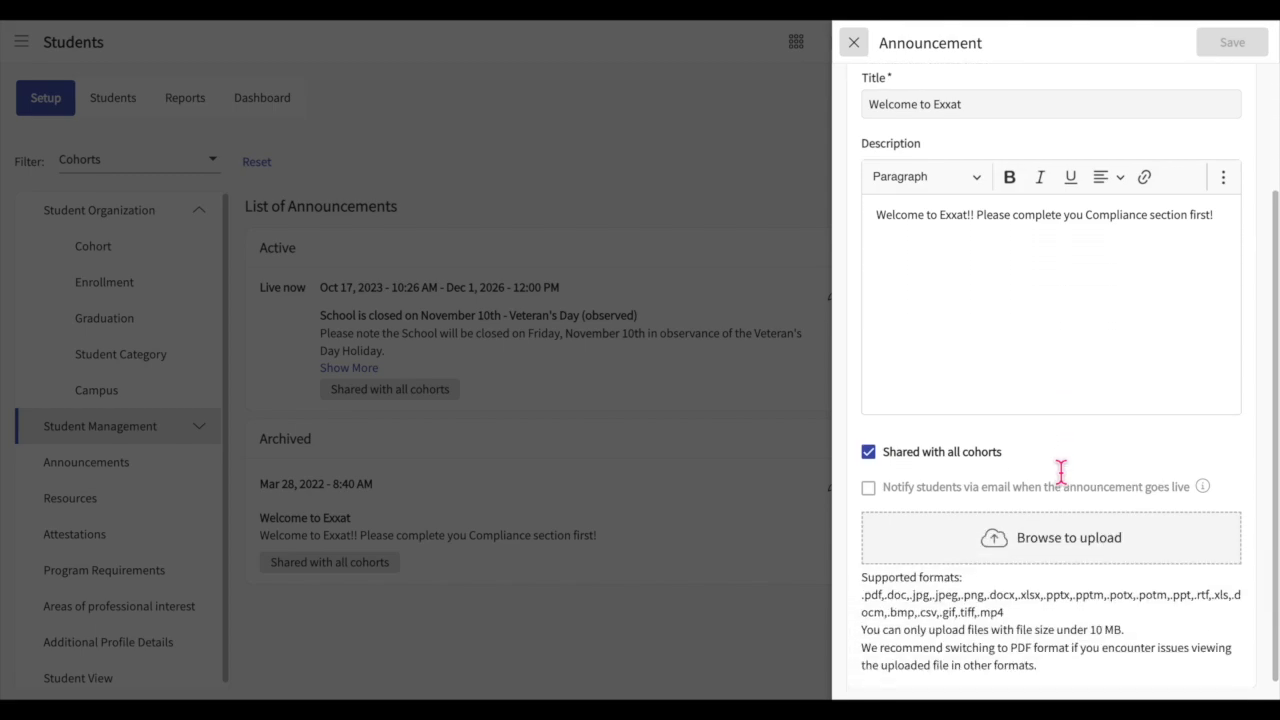
scroll(1061, 472, up, 2)
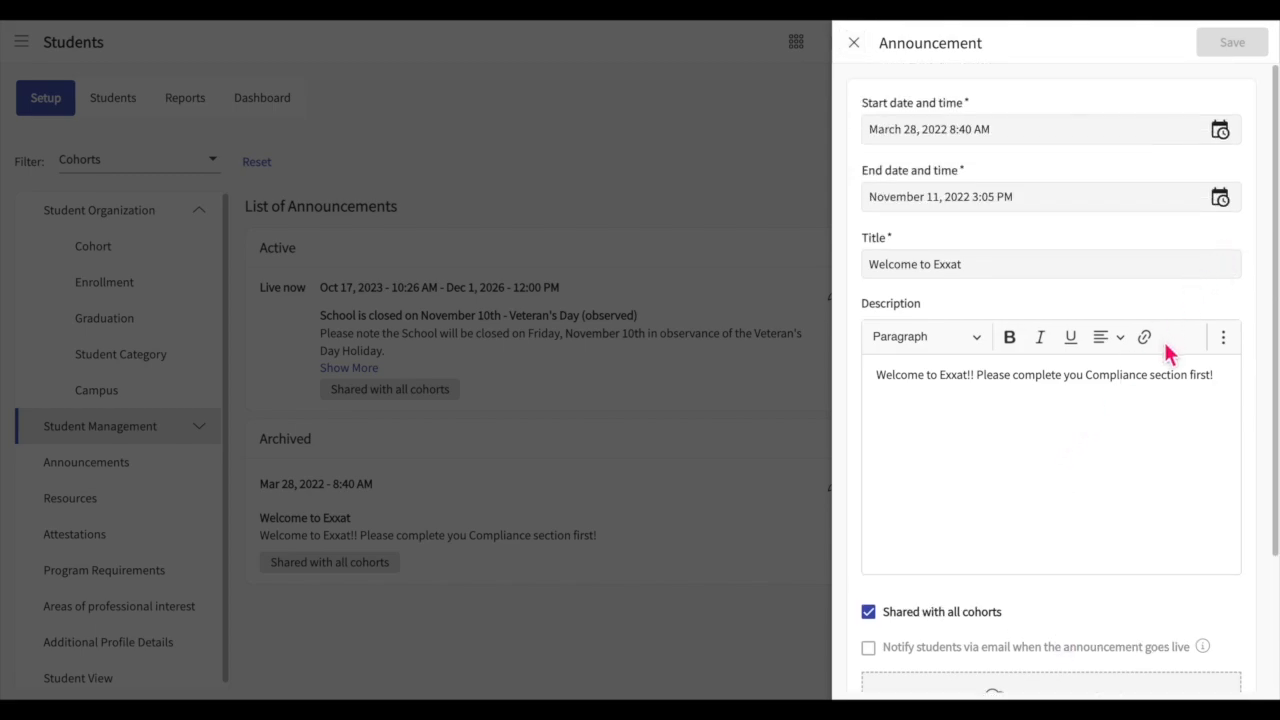
key(BackSpace)
click(1246, 54)
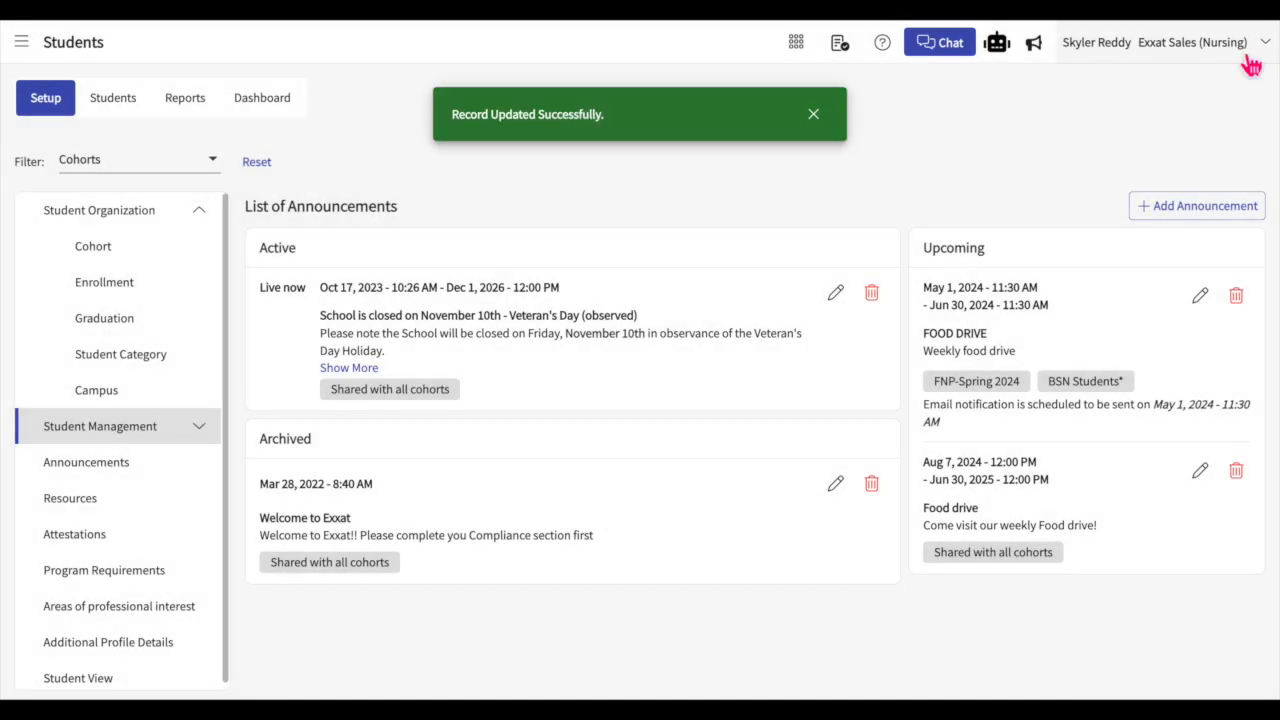
click(816, 117)
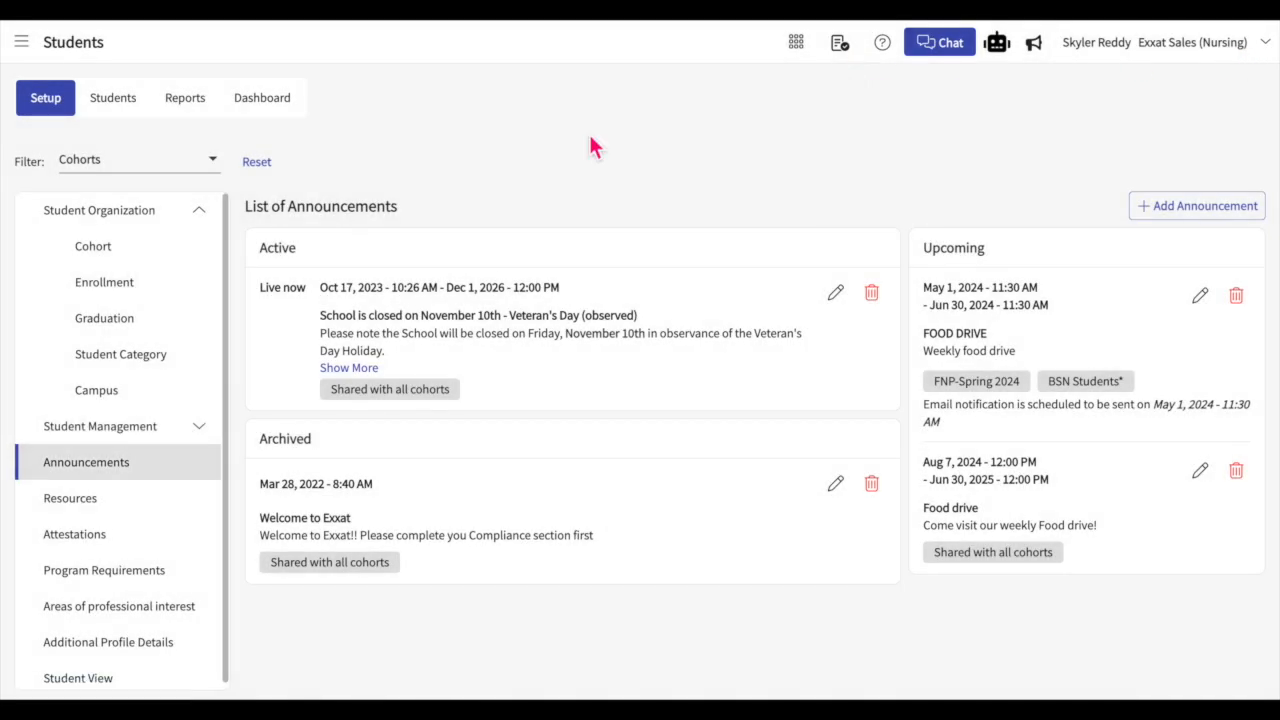
Step: Open the student resources and look through the items in the Exxat Tutorials category
click(106, 512)
click(325, 258)
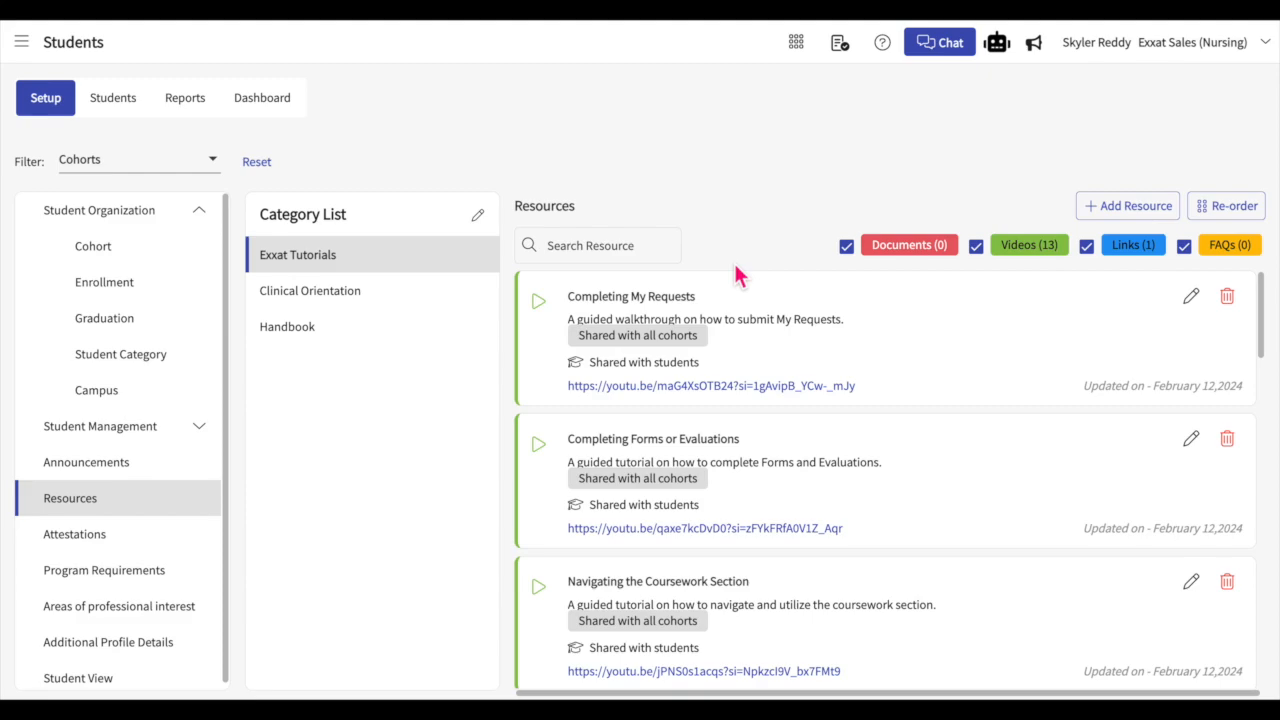
scroll(734, 292, down, 2)
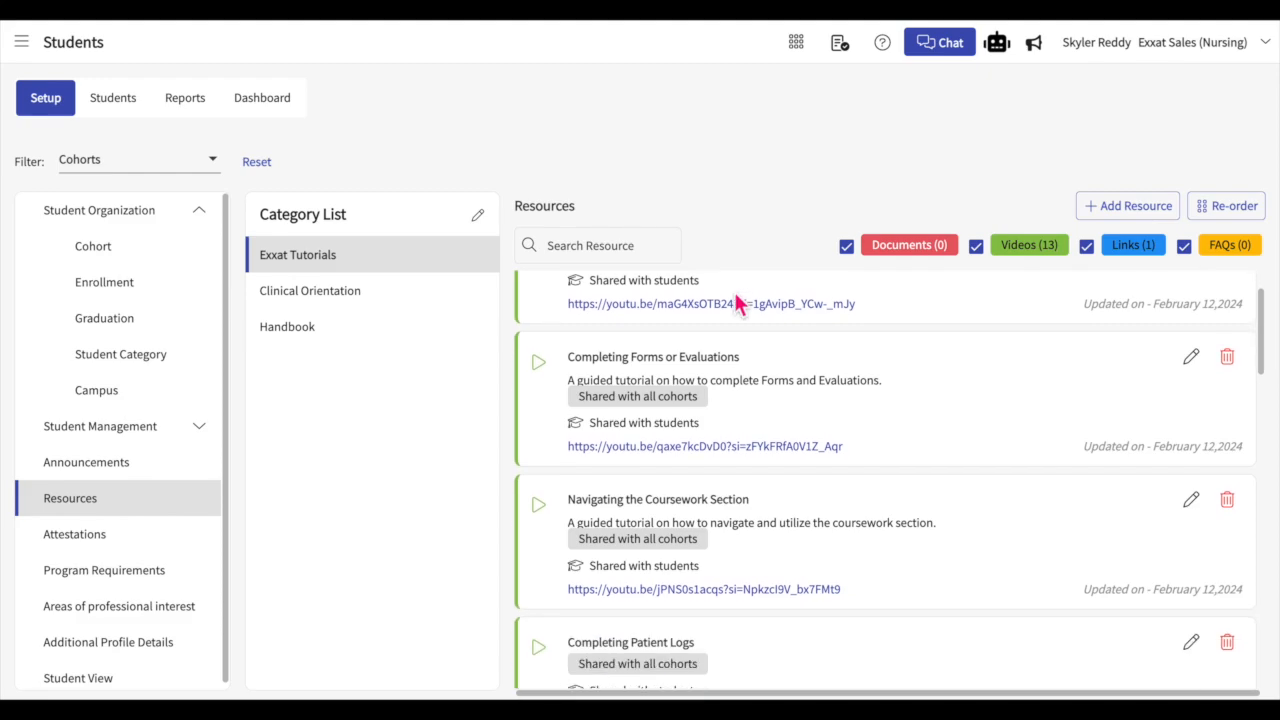
scroll(734, 292, up, 2)
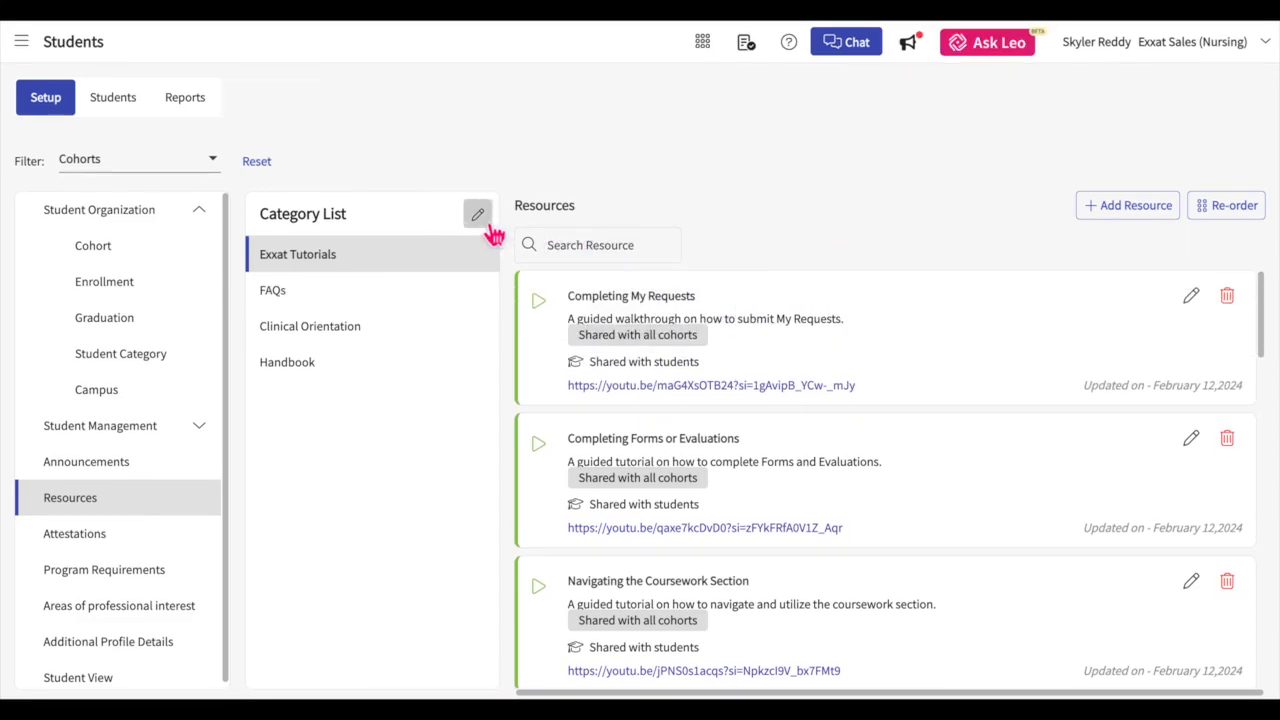
Step: Edit the resource category list and add a category named "Professional Development"
click(489, 226)
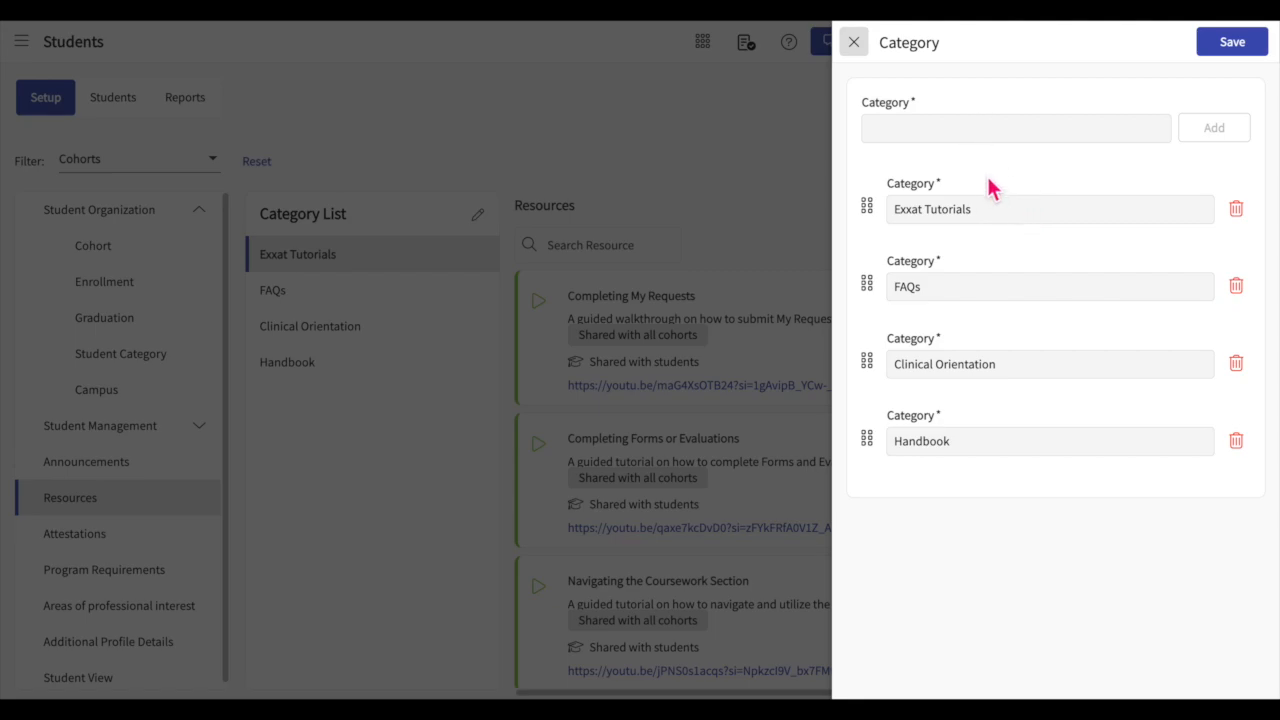
click(978, 135)
text(Profession)
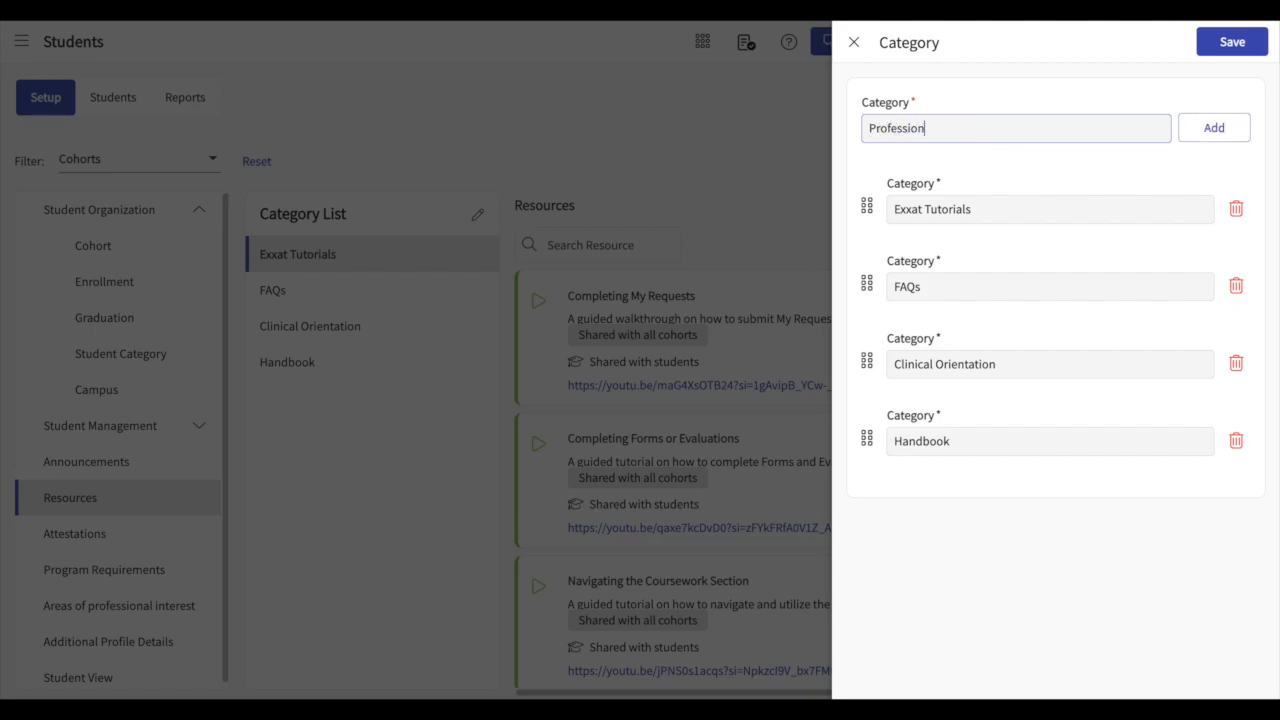
text(al Development)
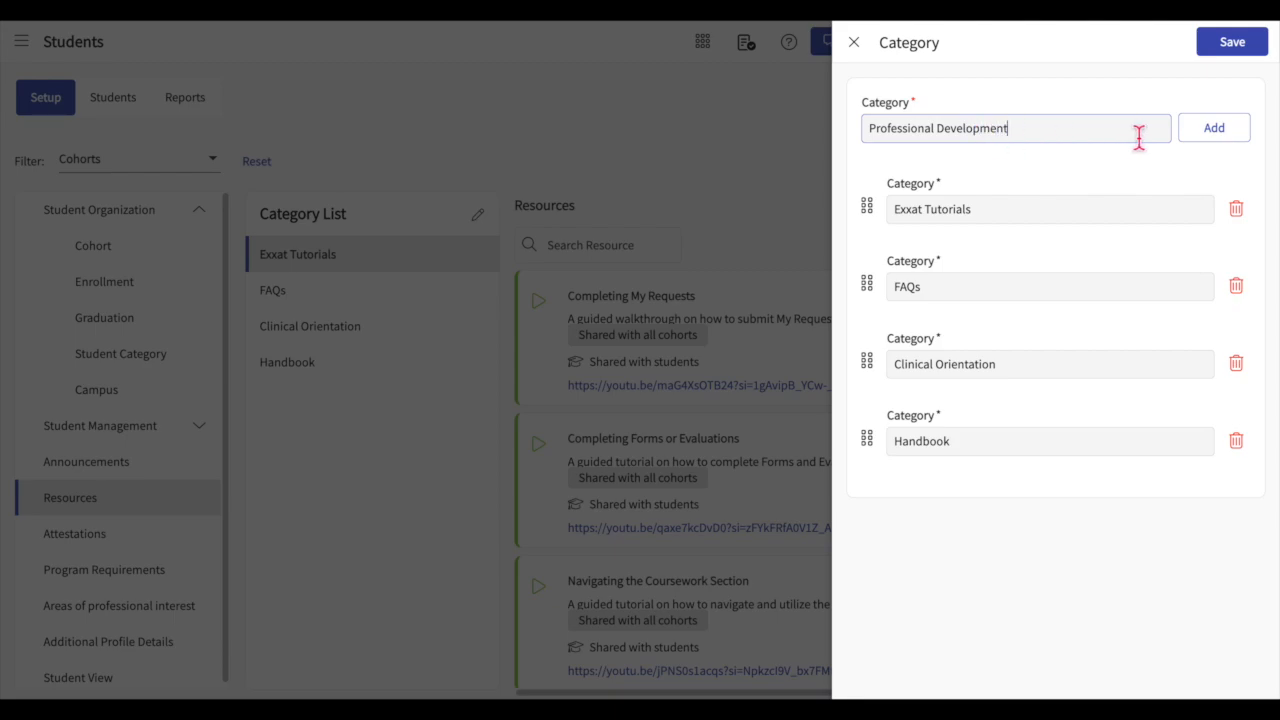
click(1217, 141)
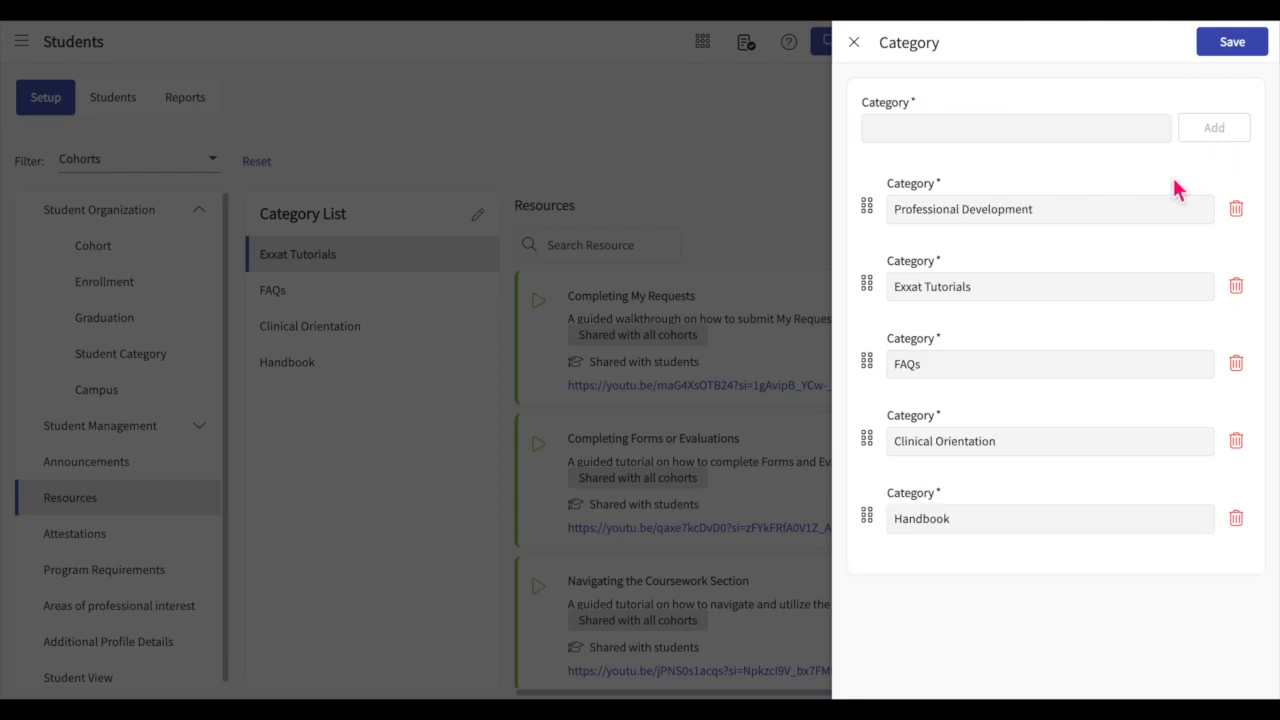
Step: Remove the "Professional Development" and "FAQs" categories from the resource category list and save it
click(1238, 210)
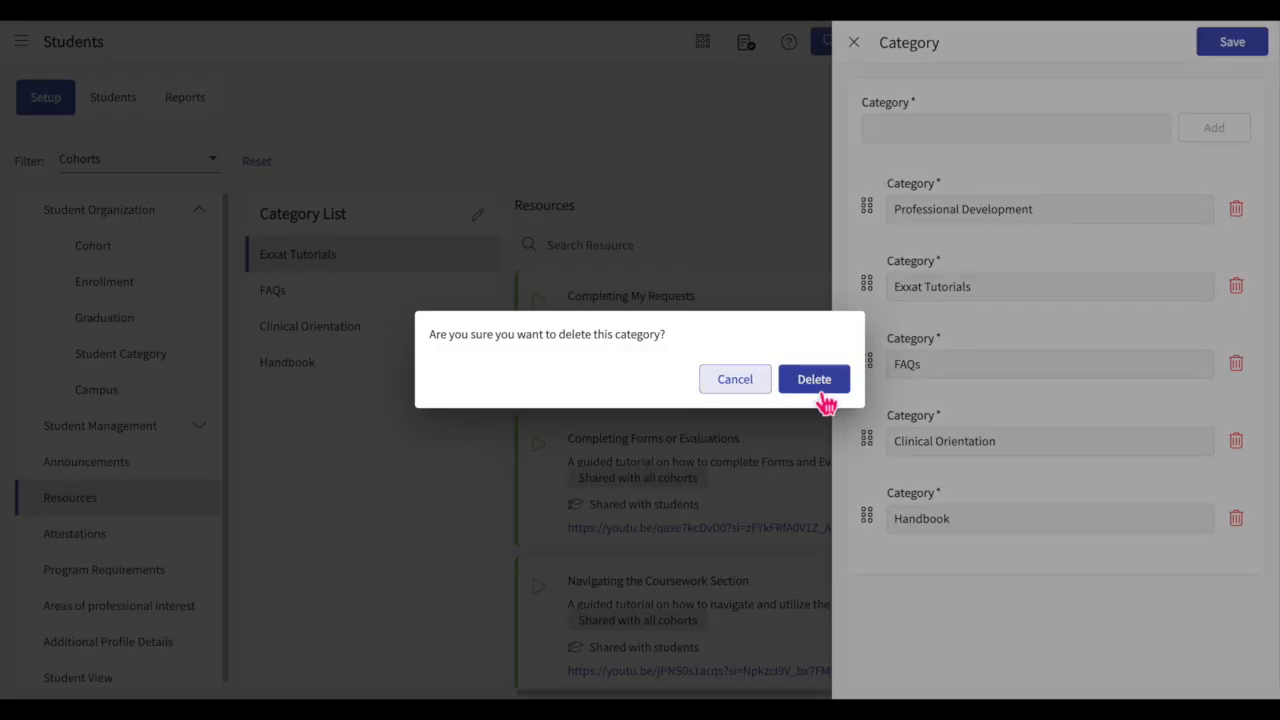
click(818, 386)
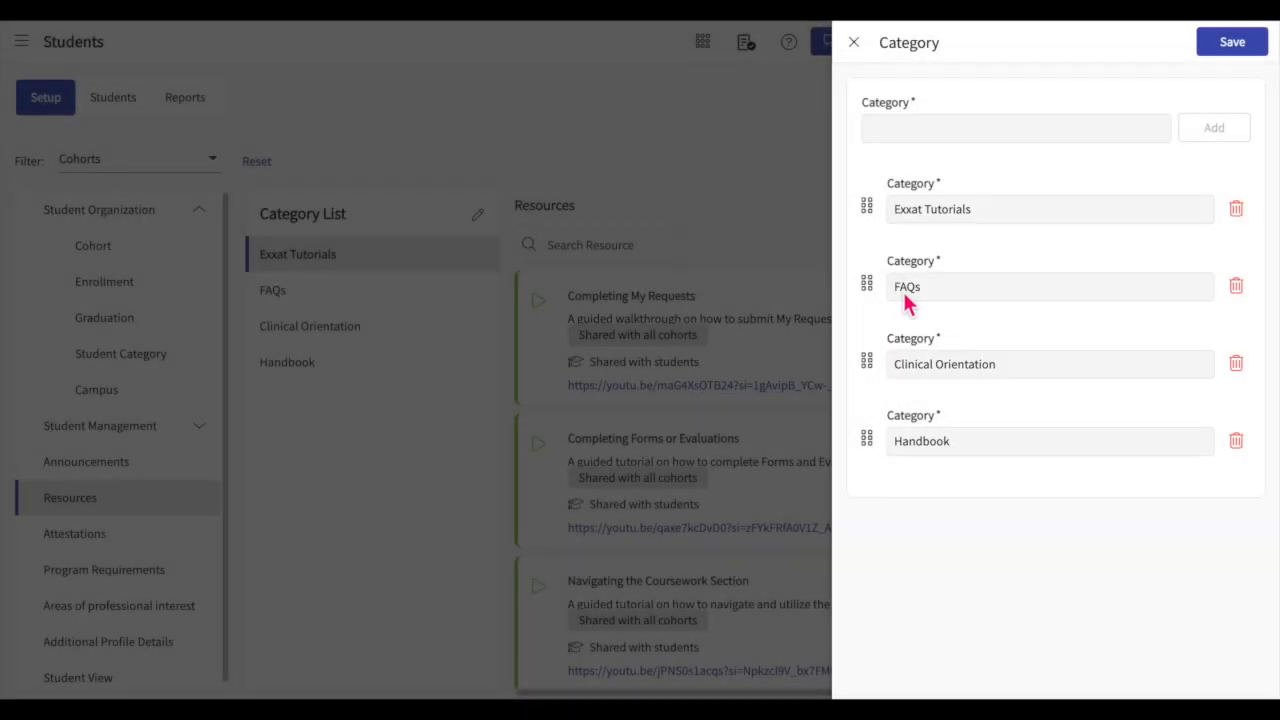
mouse_move(868, 208)
mouse_down()
mouse_move(871, 366)
mouse_move(880, 217)
mouse_up()
click(1238, 50)
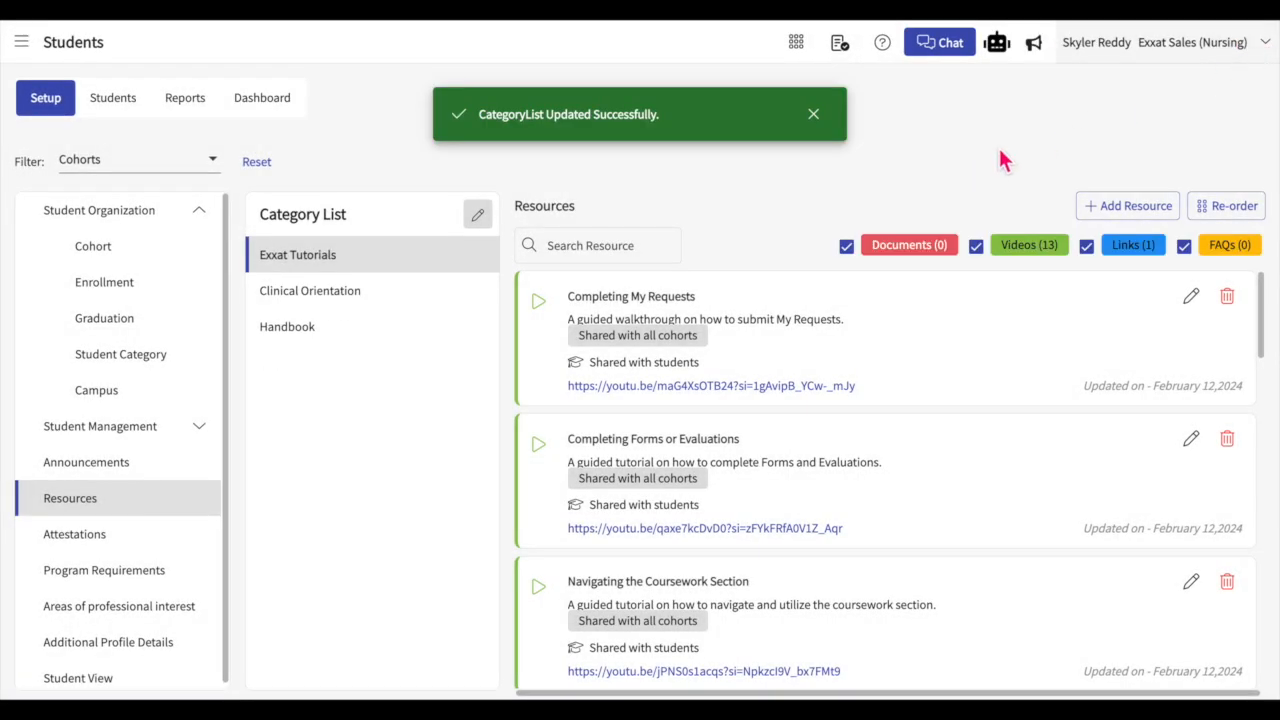
Step: Start a Document resource named "New" in the Clinical Orientation category and review its description, sharing and upload options
click(1110, 216)
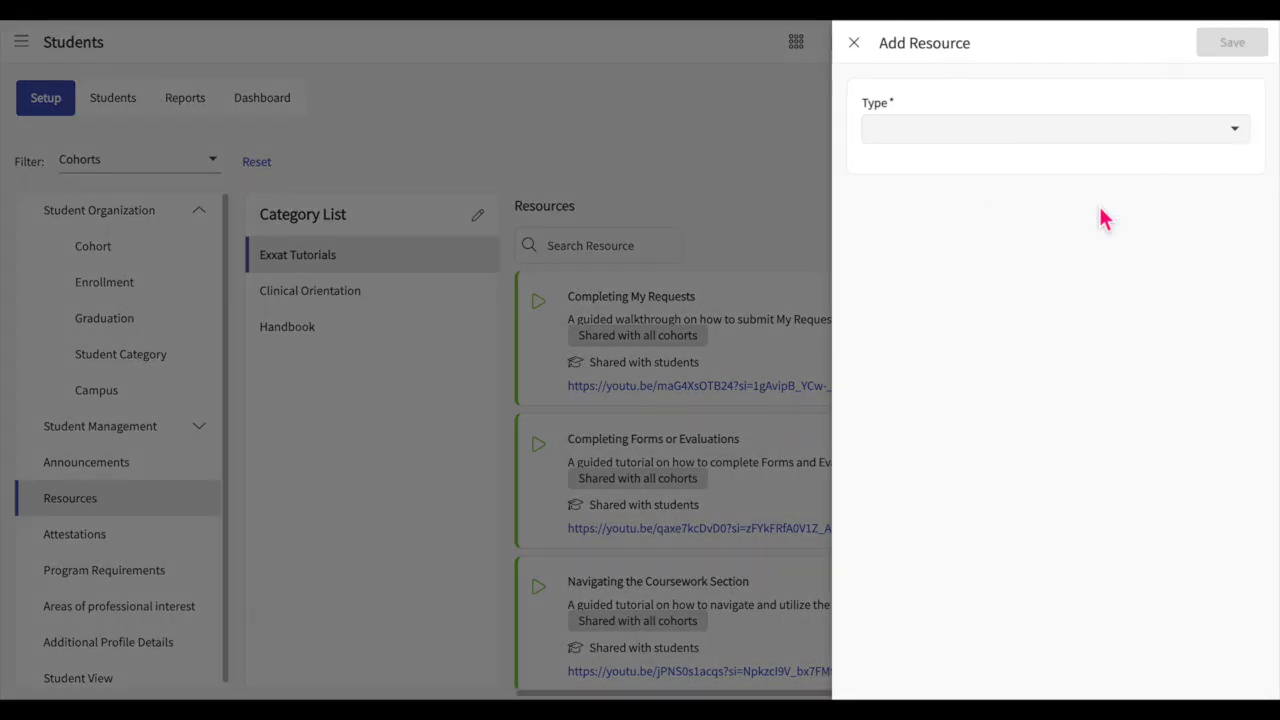
click(1160, 151)
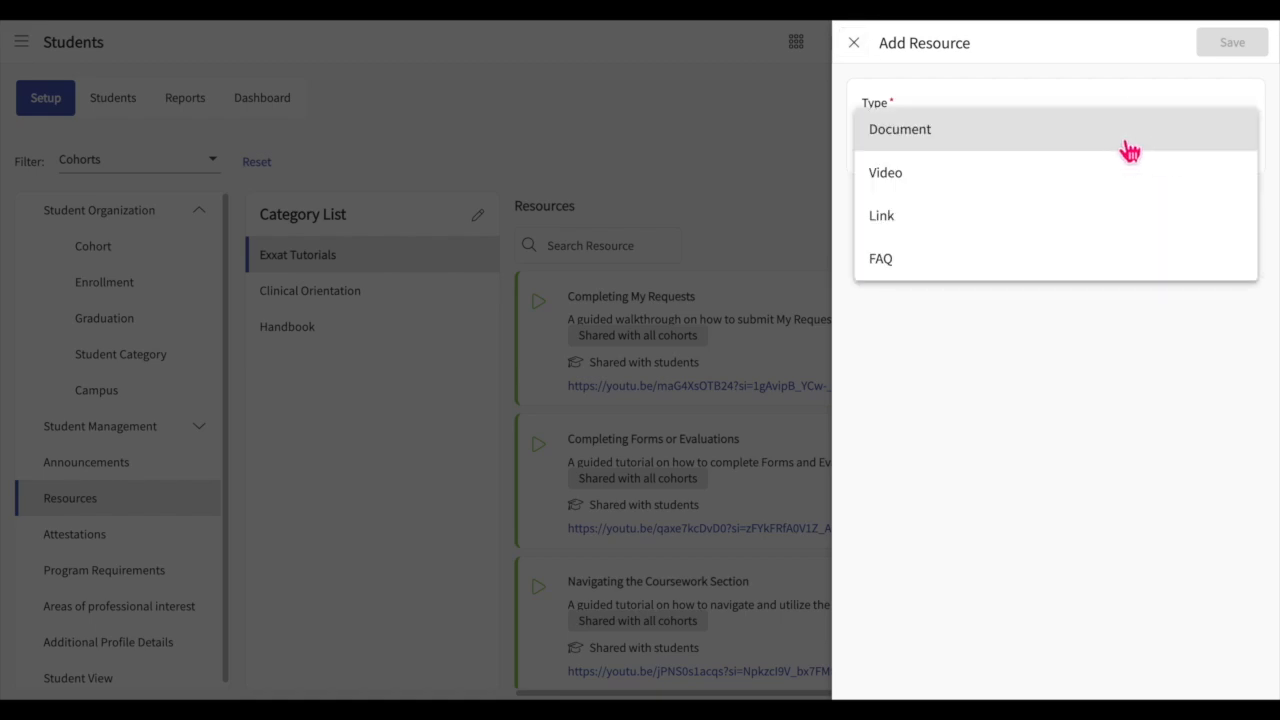
click(1086, 150)
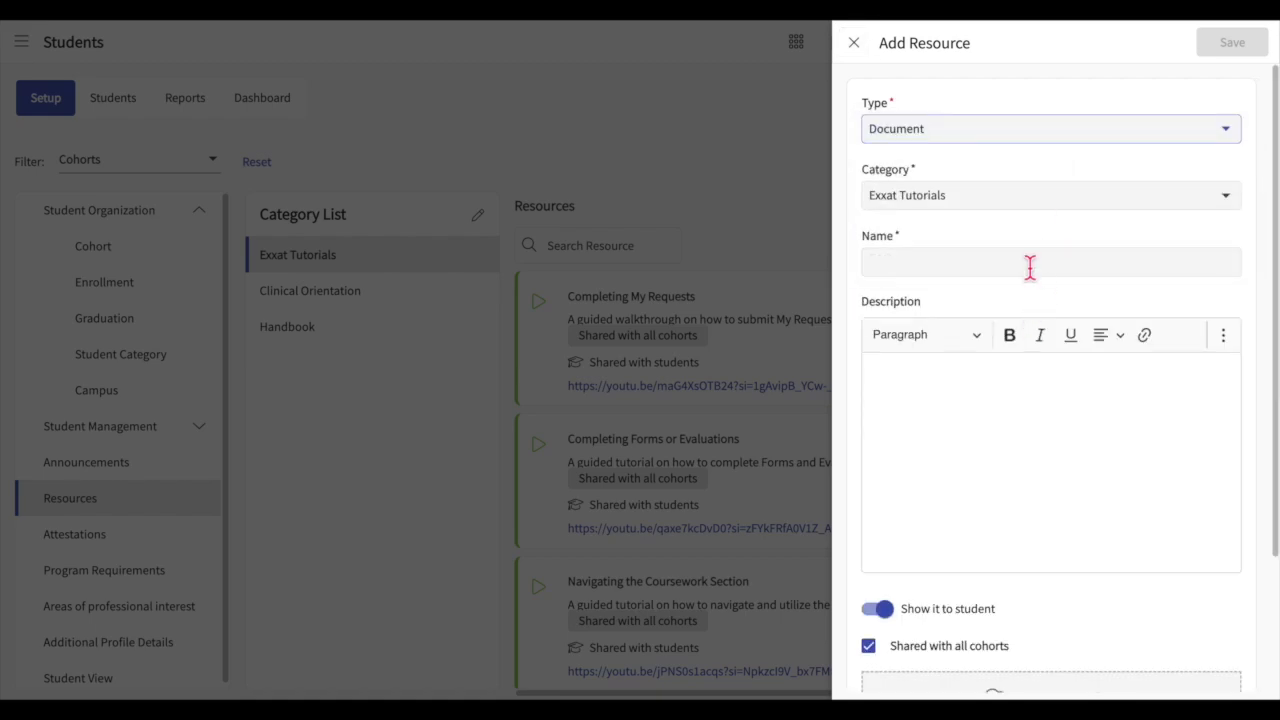
click(1058, 200)
click(1034, 245)
click(1014, 270)
text(New)
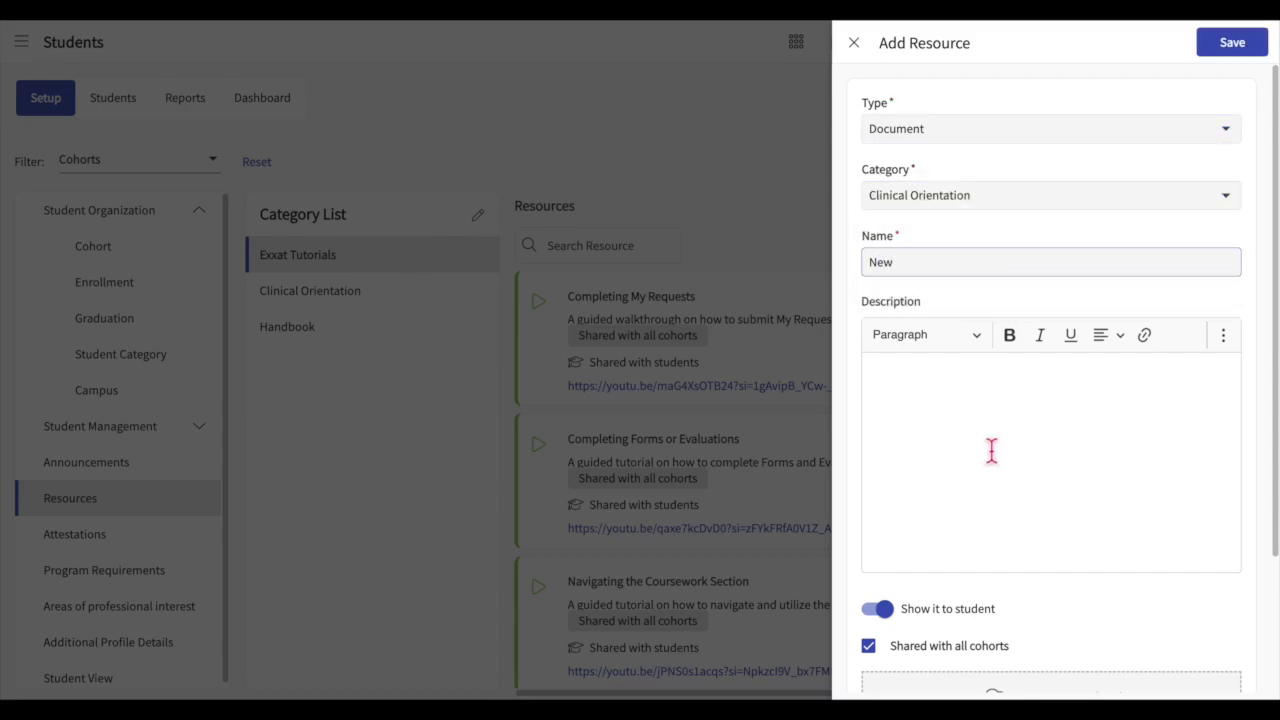
scroll(989, 449, down, 2)
click(986, 385)
scroll(986, 386, down, 2)
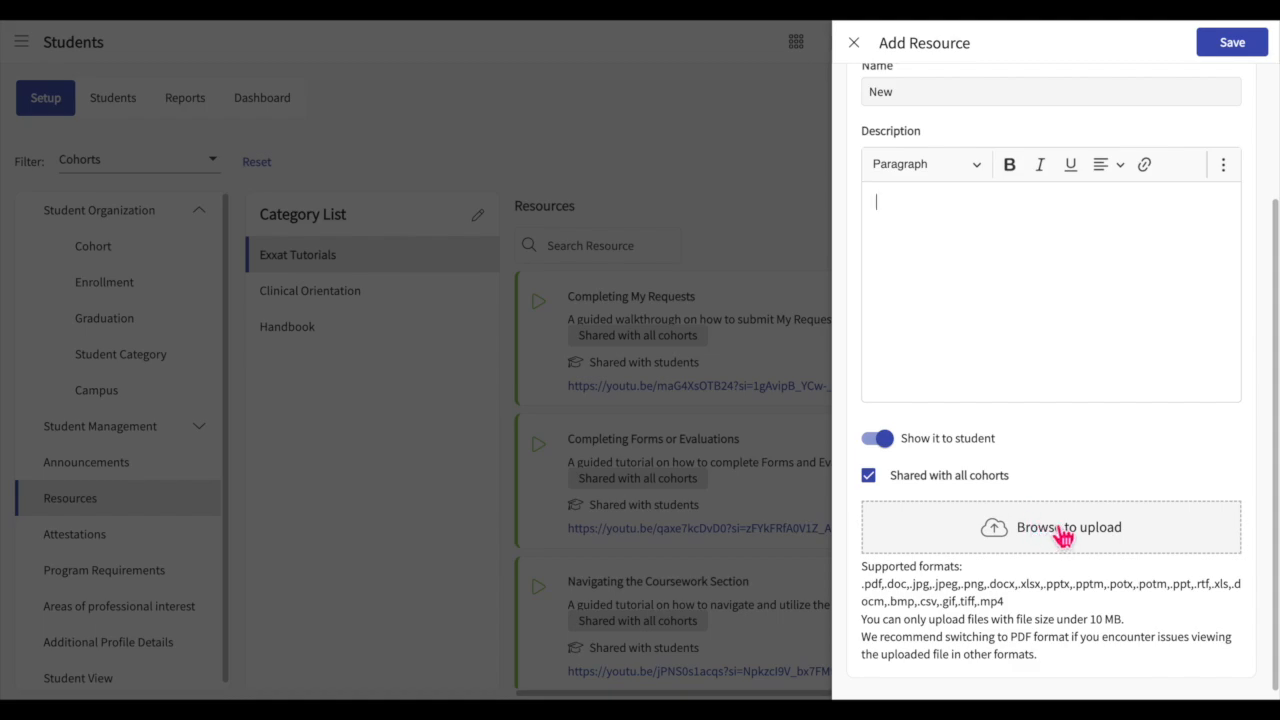
scroll(1077, 406, up, 3)
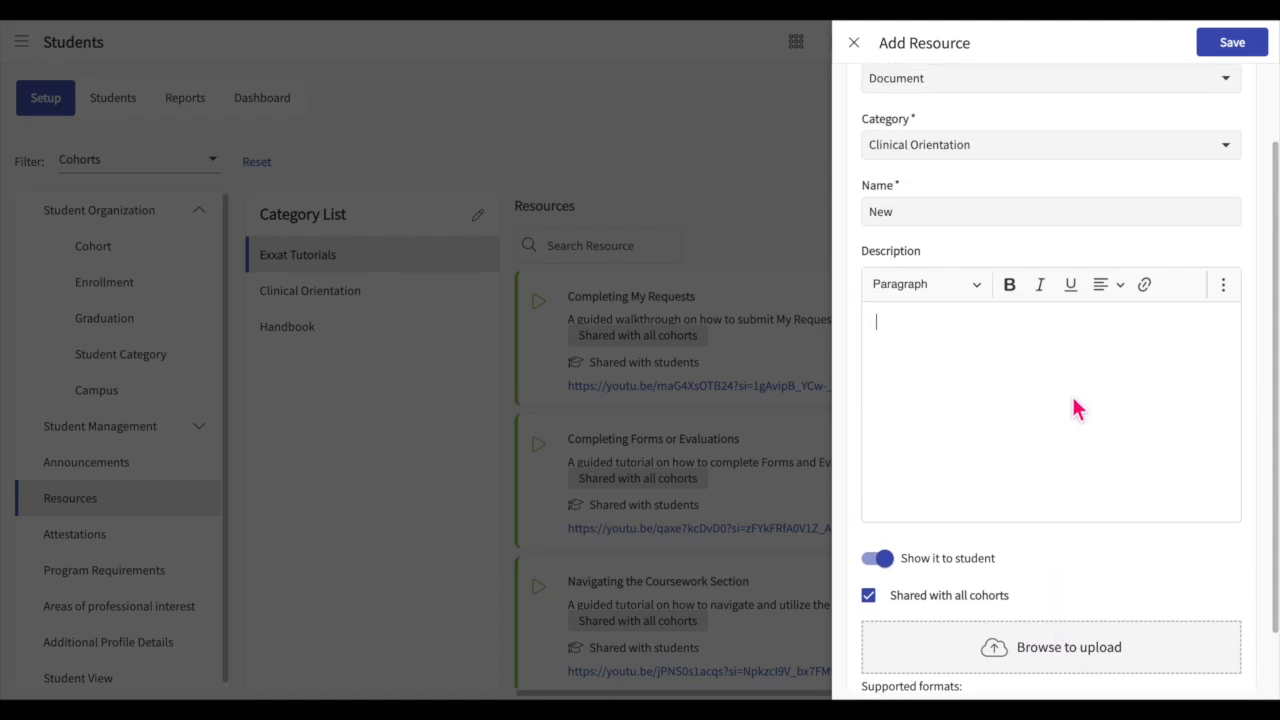
Step: Switch the new resource's type to Link and review the fields it offers
click(1187, 133)
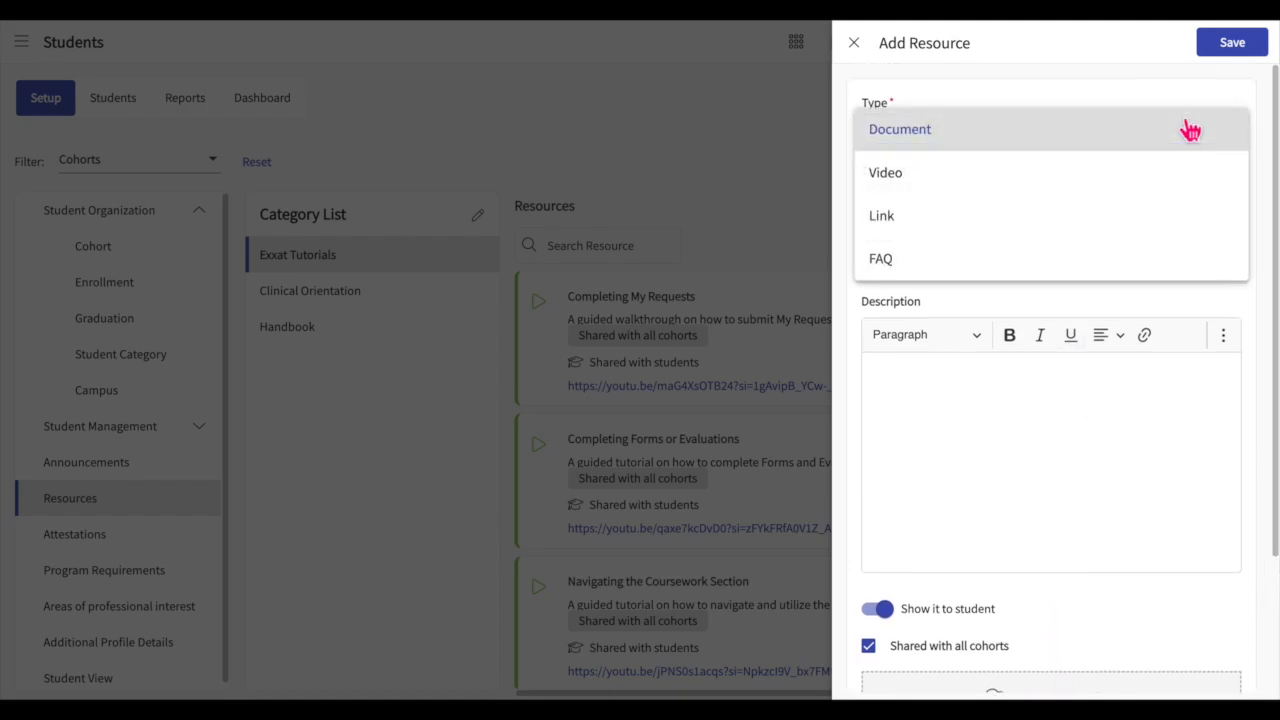
click(1096, 216)
scroll(1047, 404, down, 1)
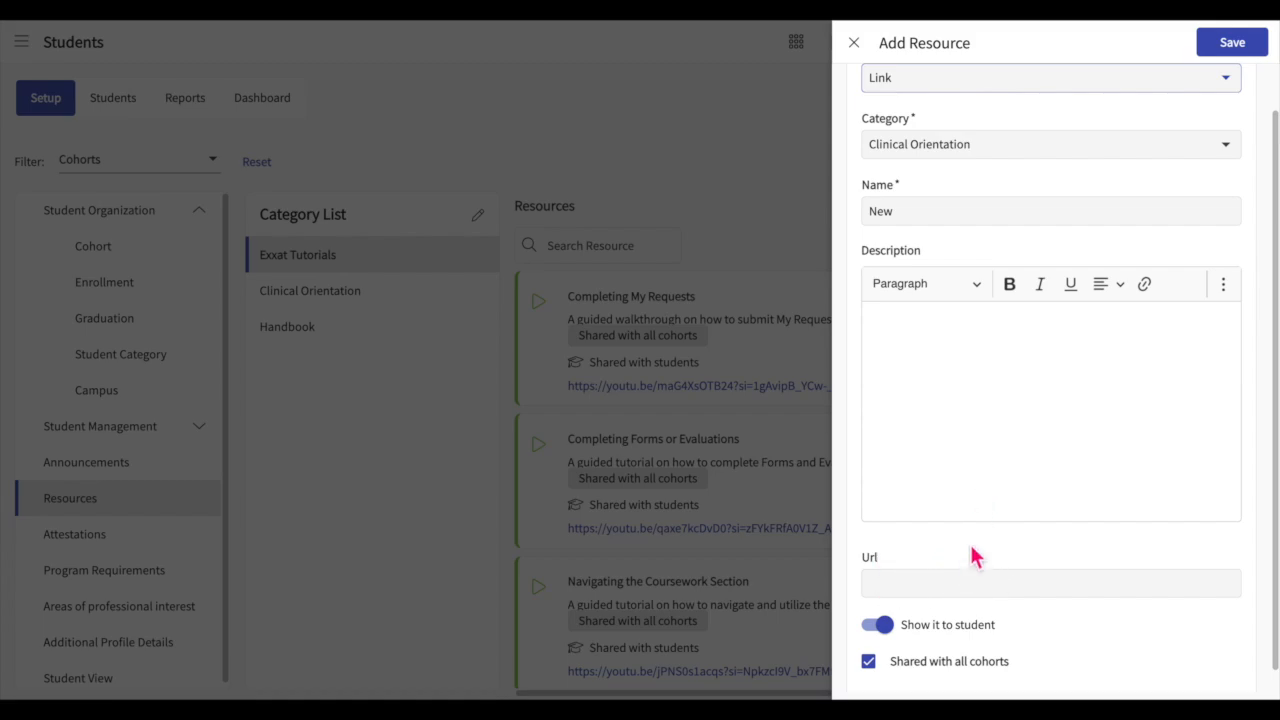
scroll(973, 530, up, 1)
Step: Change the new resource's type to FAQ, leave the question blank, and review the answer, sharing and upload options
click(1085, 140)
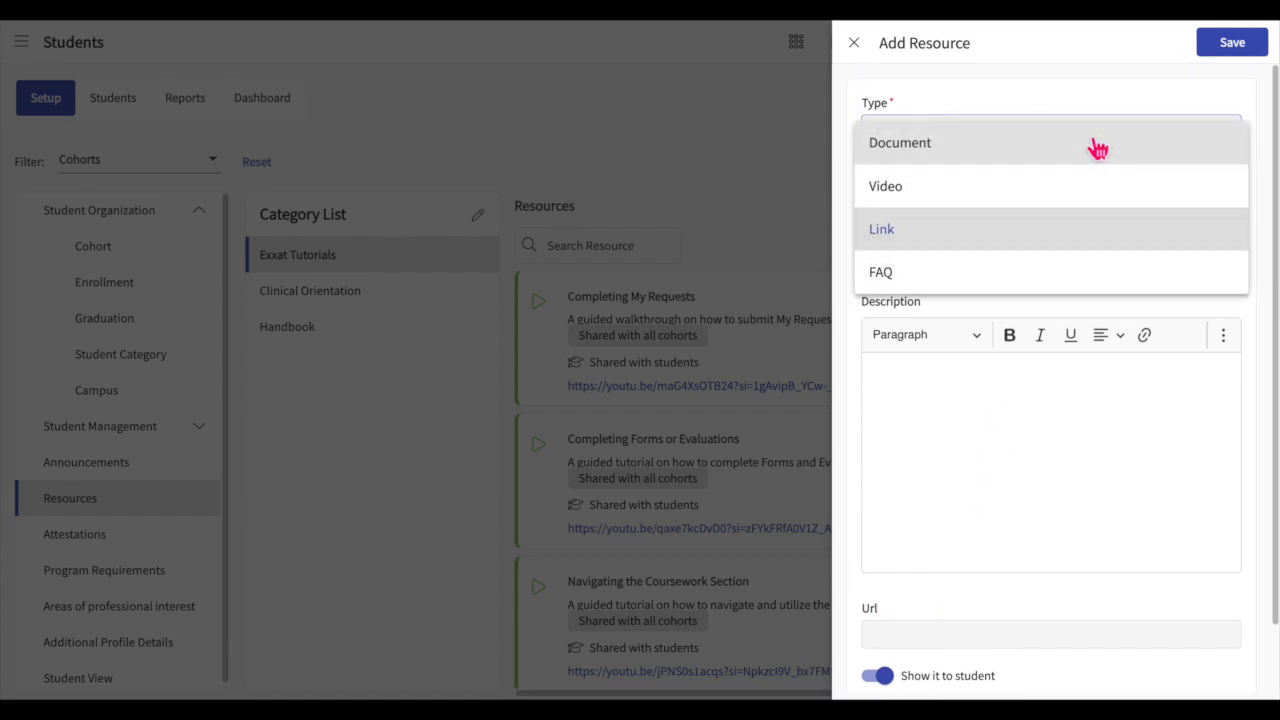
click(1003, 284)
click(958, 263)
text(N)
key(BackSpace)
click(886, 427)
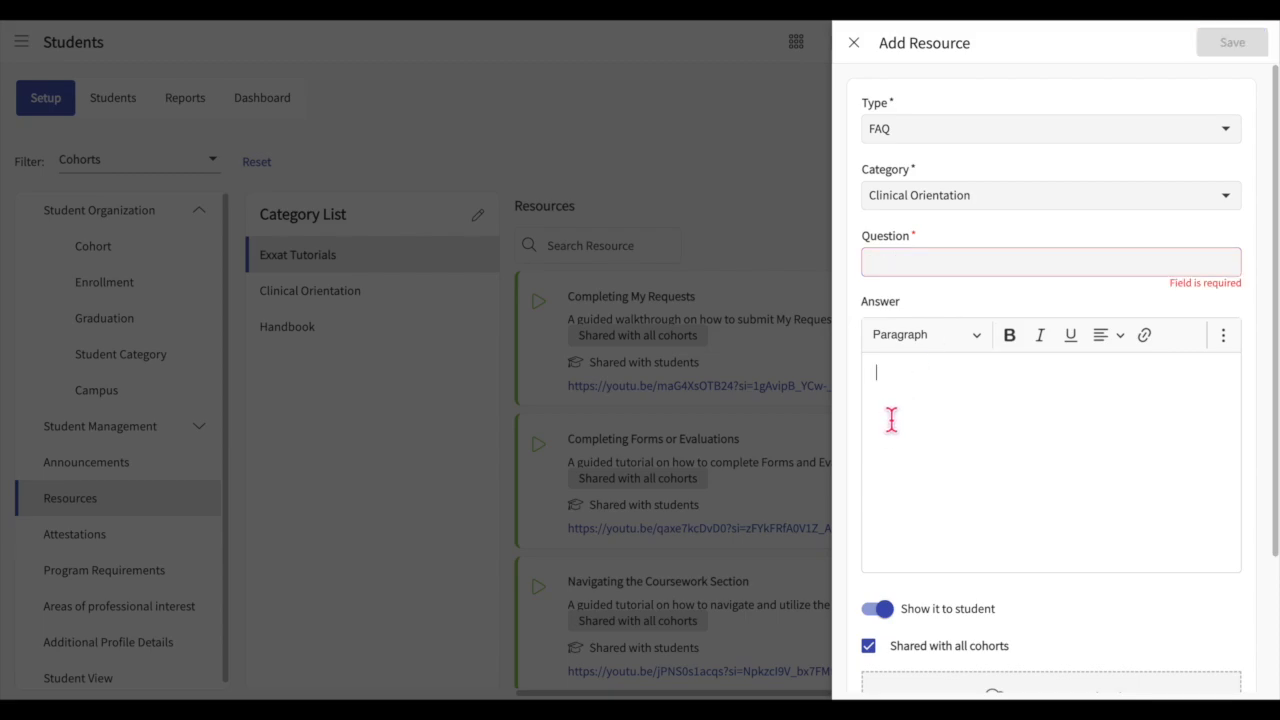
scroll(983, 451, down, 1)
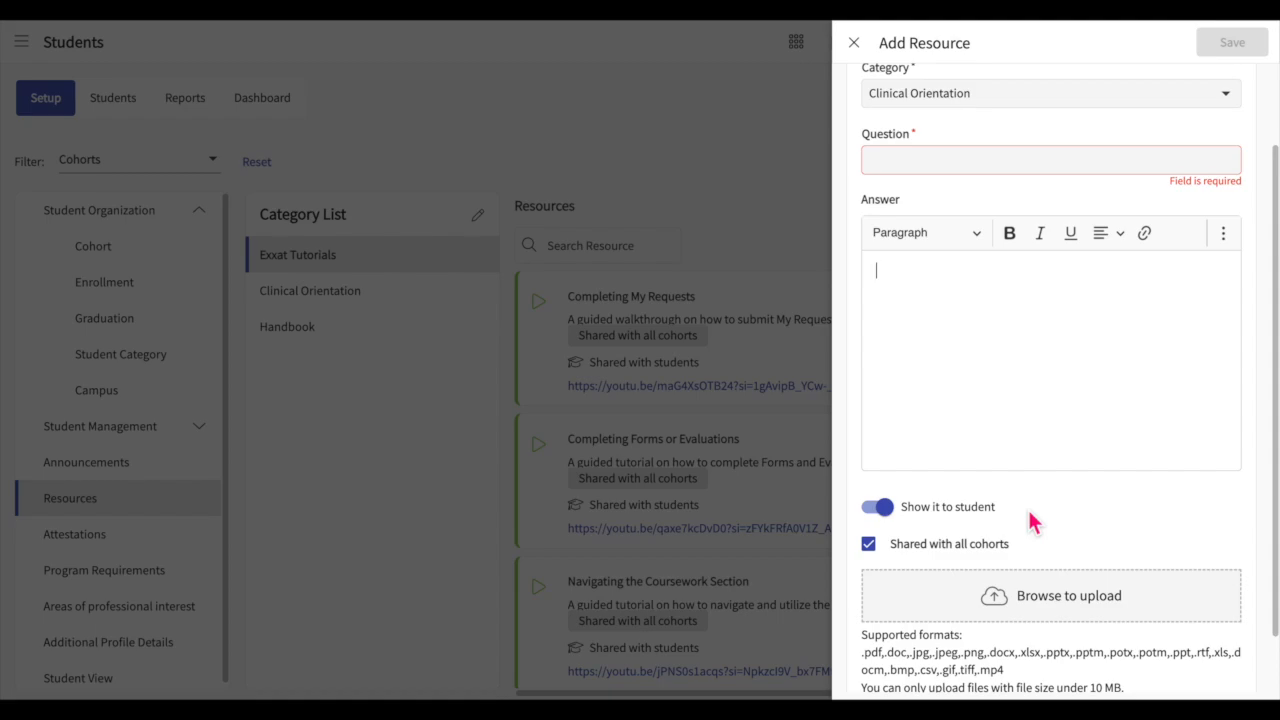
Step: Turn the new FAQ's visibility to students off and back on
click(893, 514)
click(888, 520)
click(886, 515)
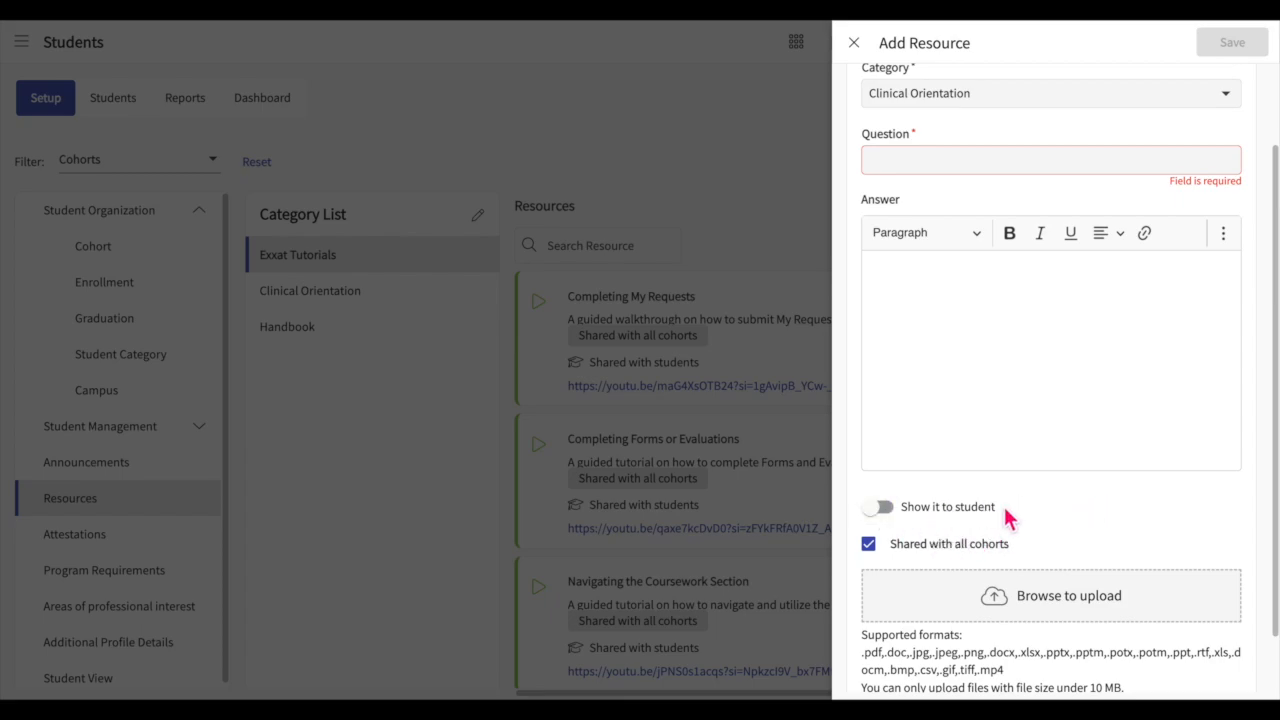
click(882, 512)
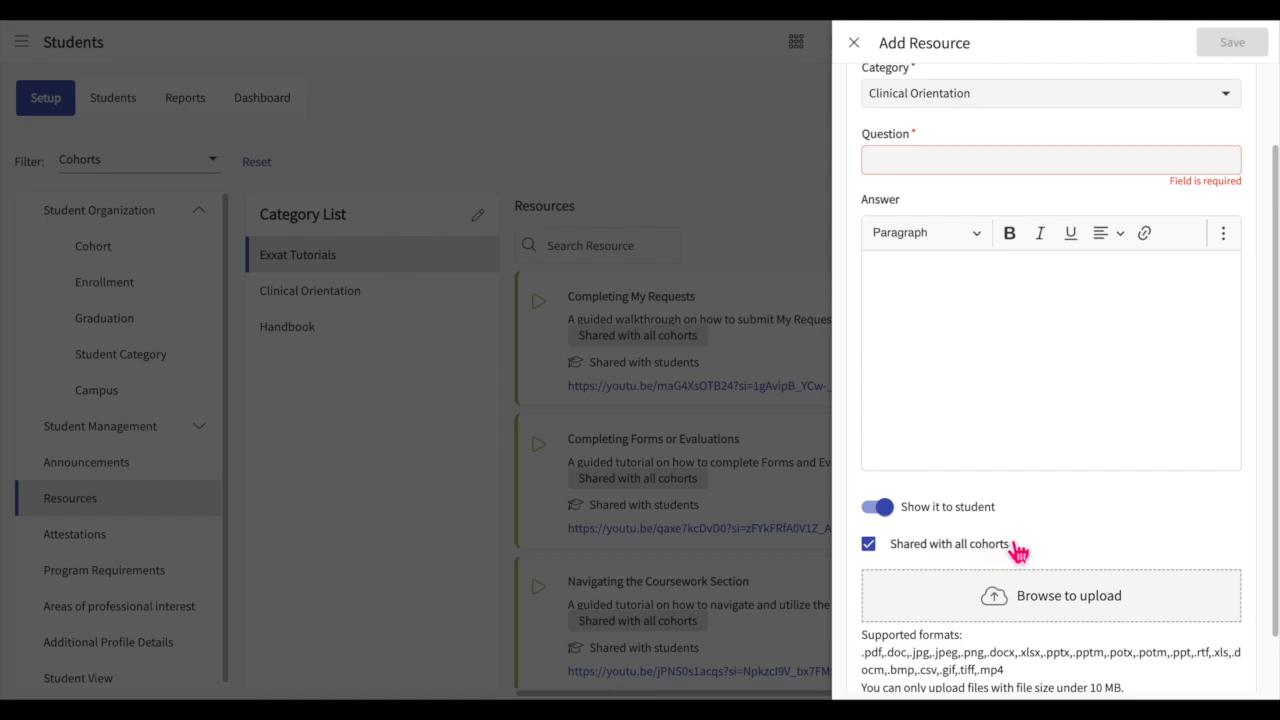
Step: Restrict the new FAQ to the BSN Students* and BSN-Fall 2023 cohorts, and discard the resource without saving
click(906, 555)
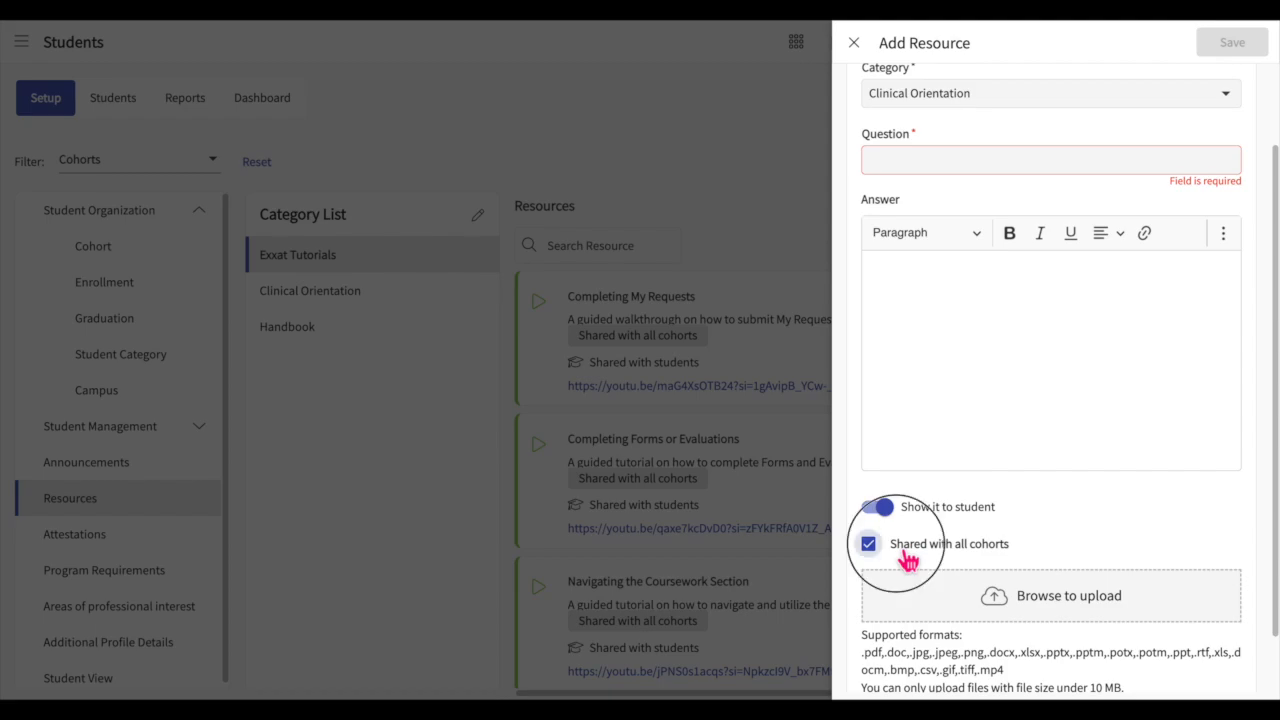
click(925, 604)
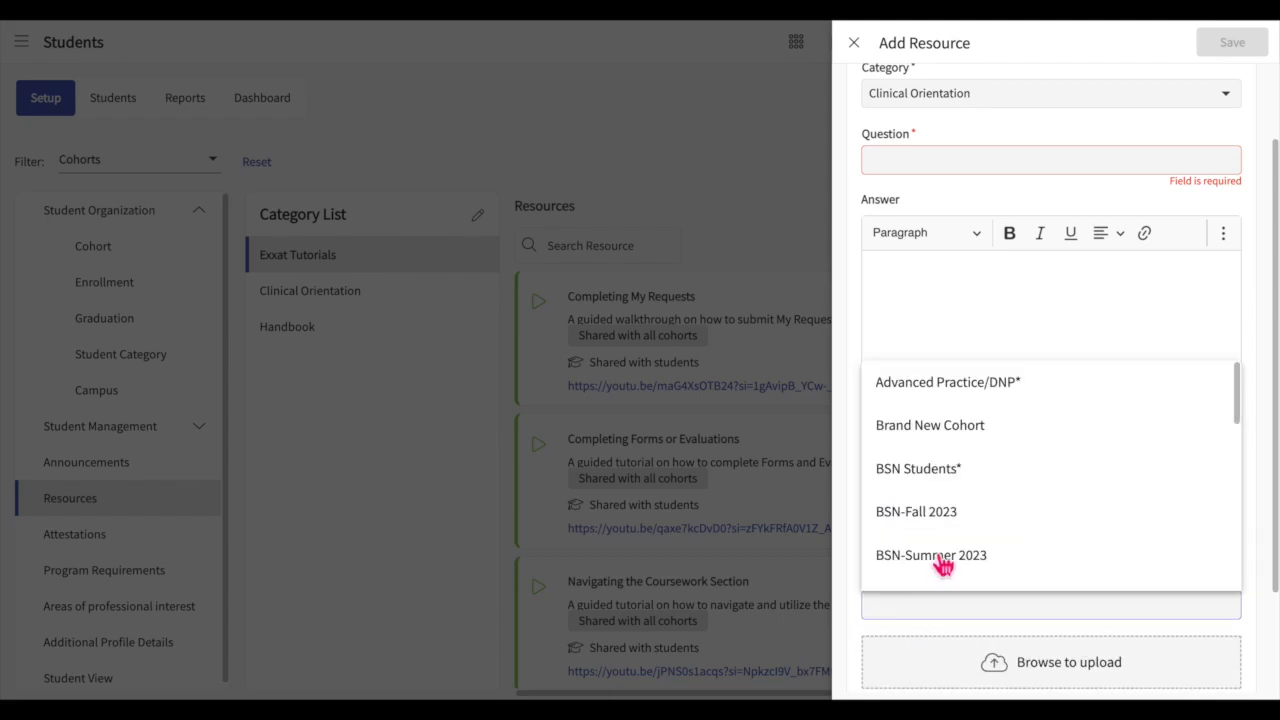
click(955, 474)
click(986, 514)
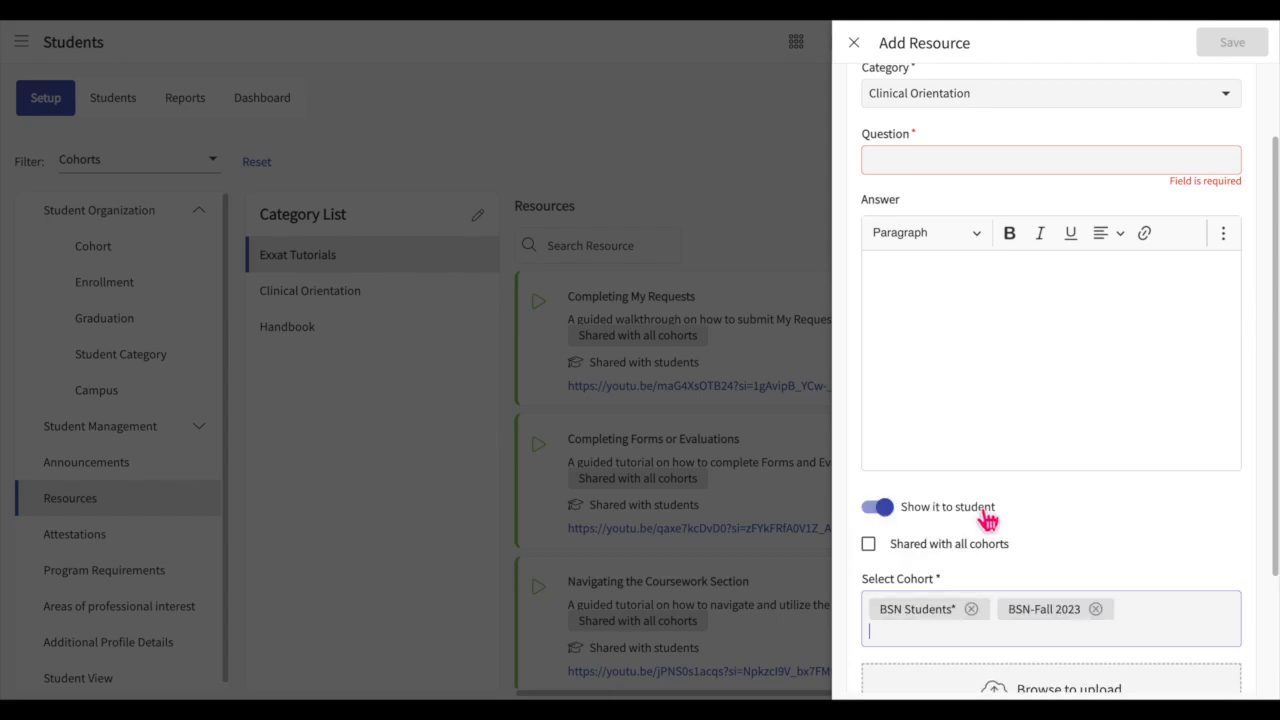
click(1186, 289)
scroll(1140, 523, down, 3)
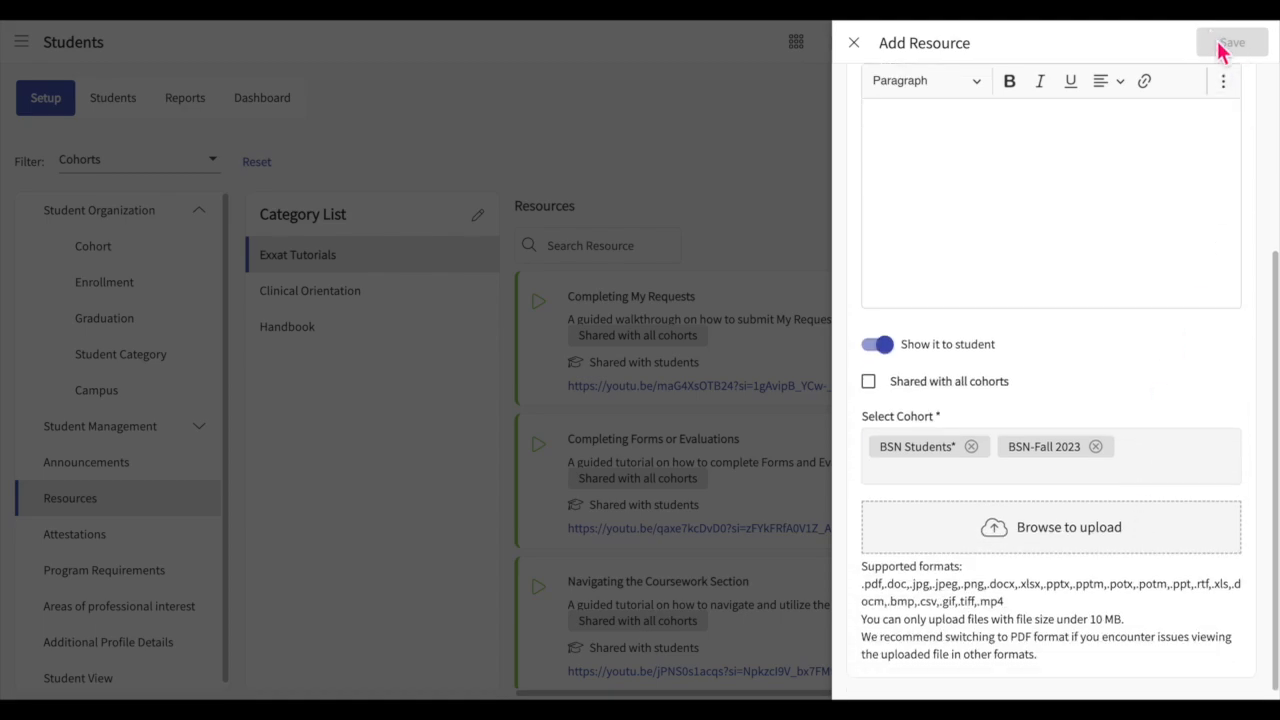
click(856, 44)
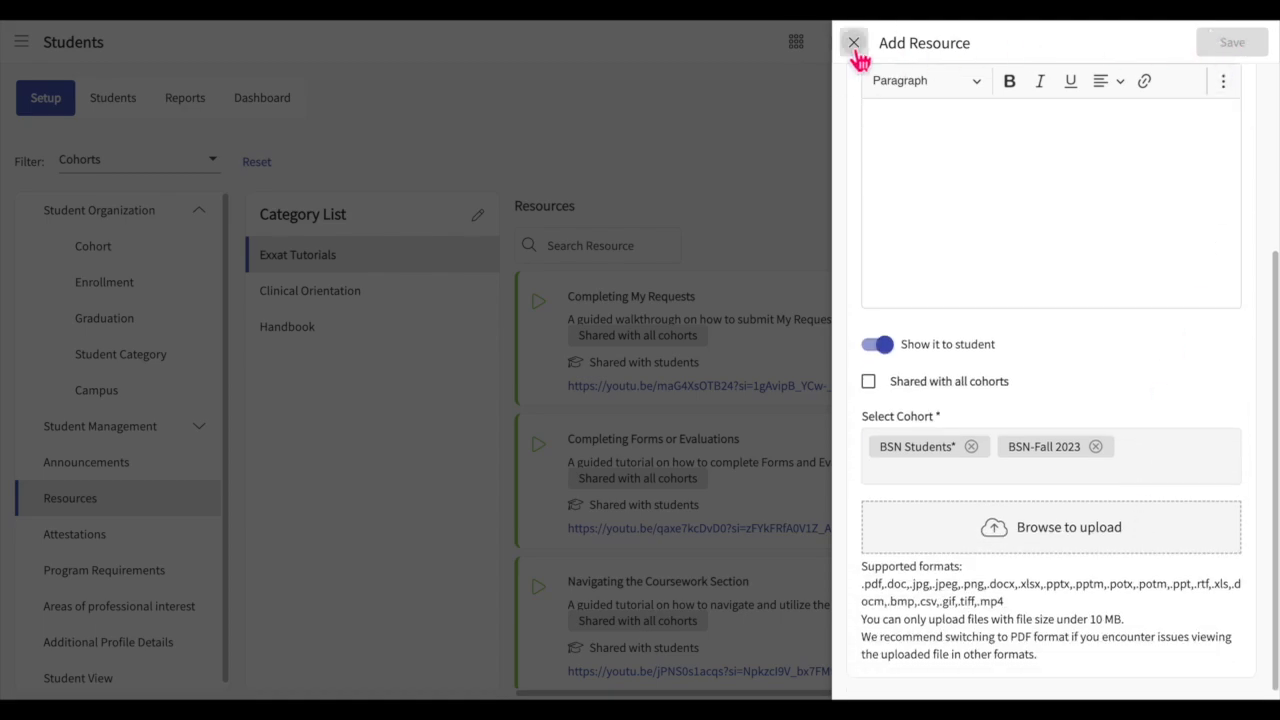
click(836, 394)
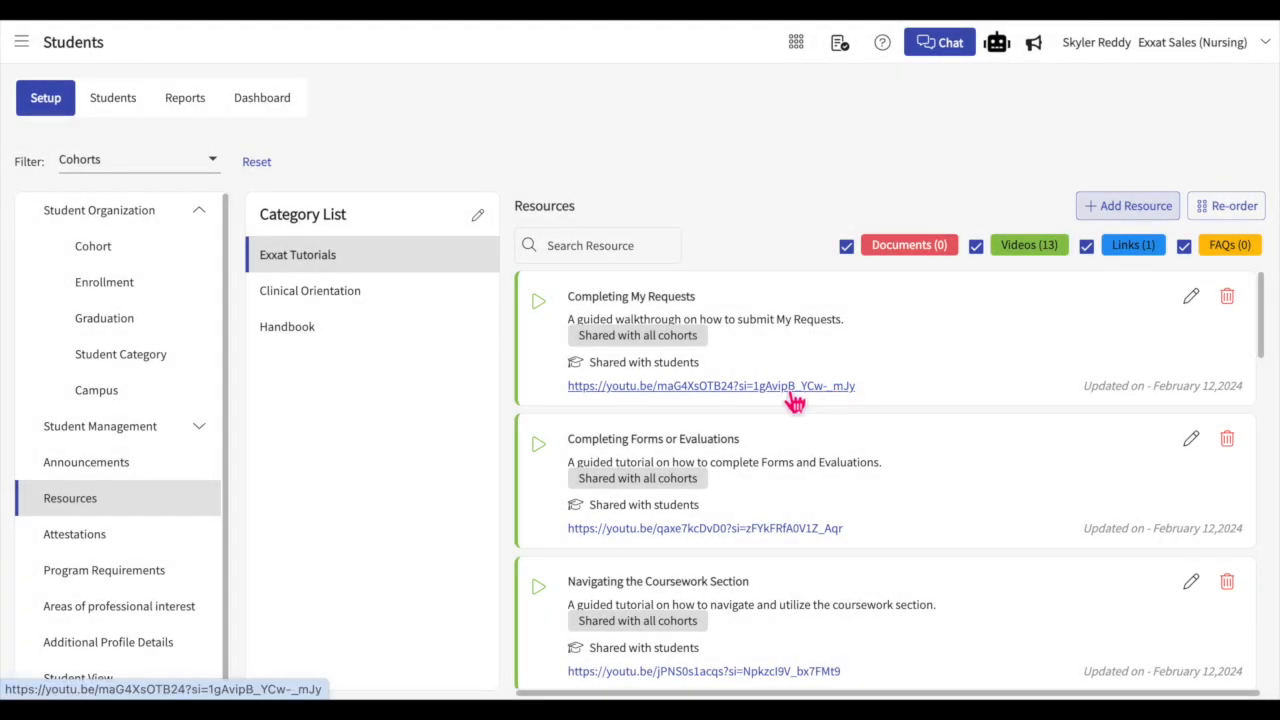
Step: Filter the resources by the BSN Students* cohort, and switch the filter to Shared with all cohorts
click(212, 172)
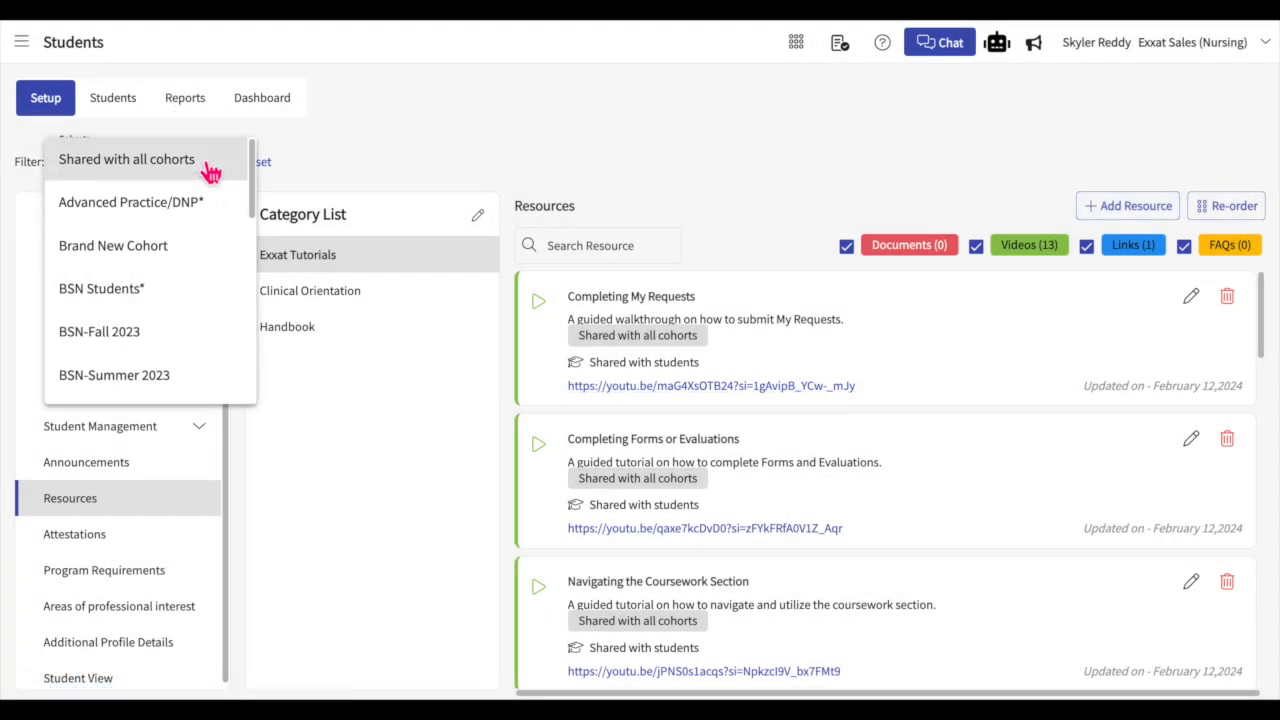
click(184, 298)
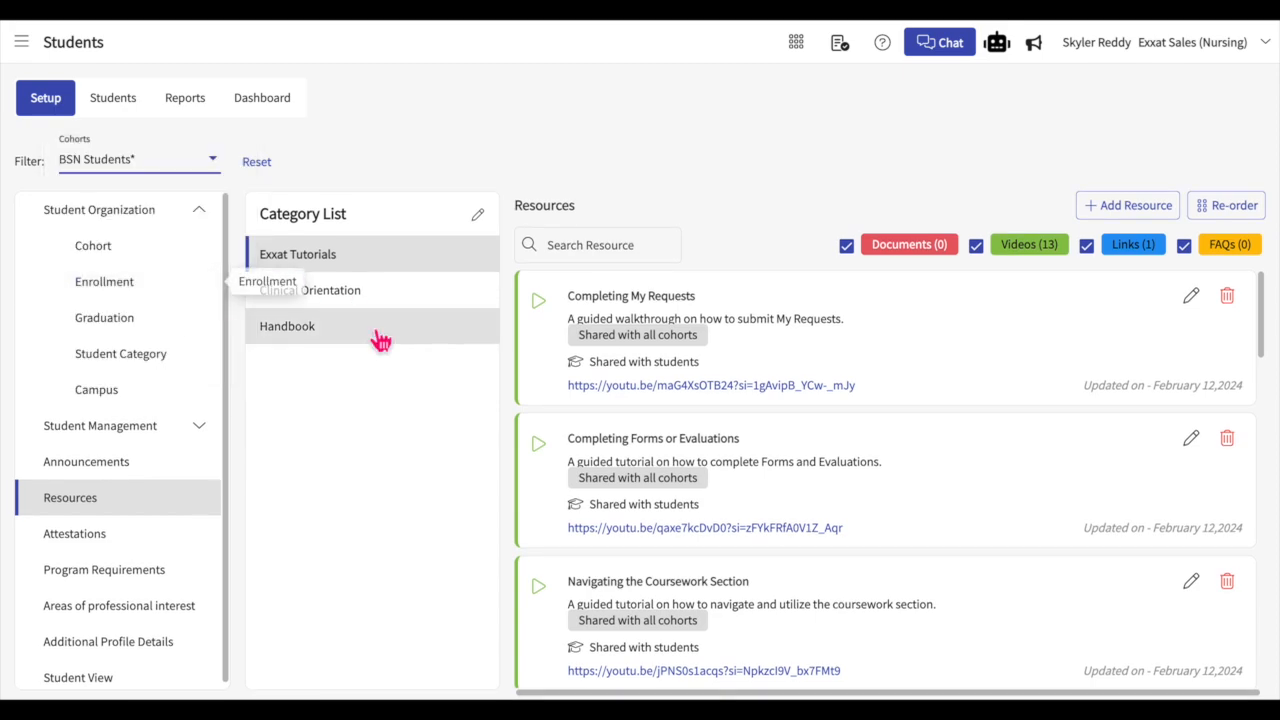
click(214, 176)
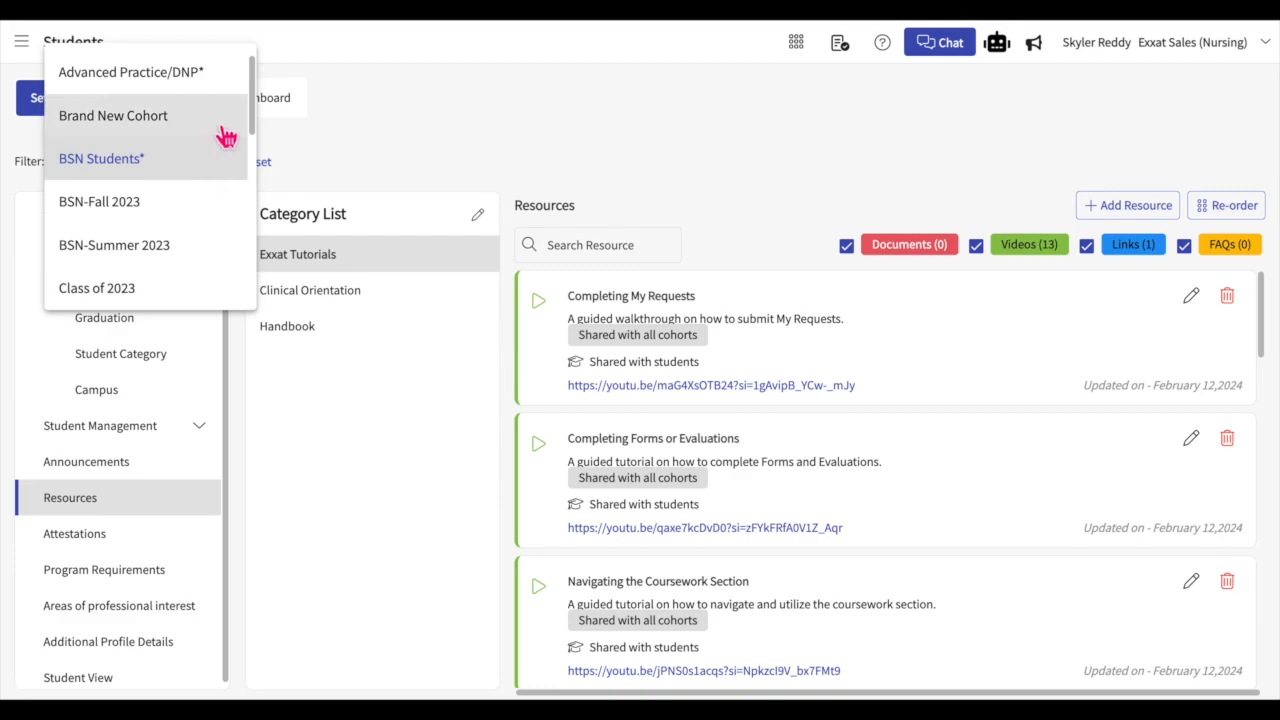
scroll(226, 134, up, 1)
click(194, 82)
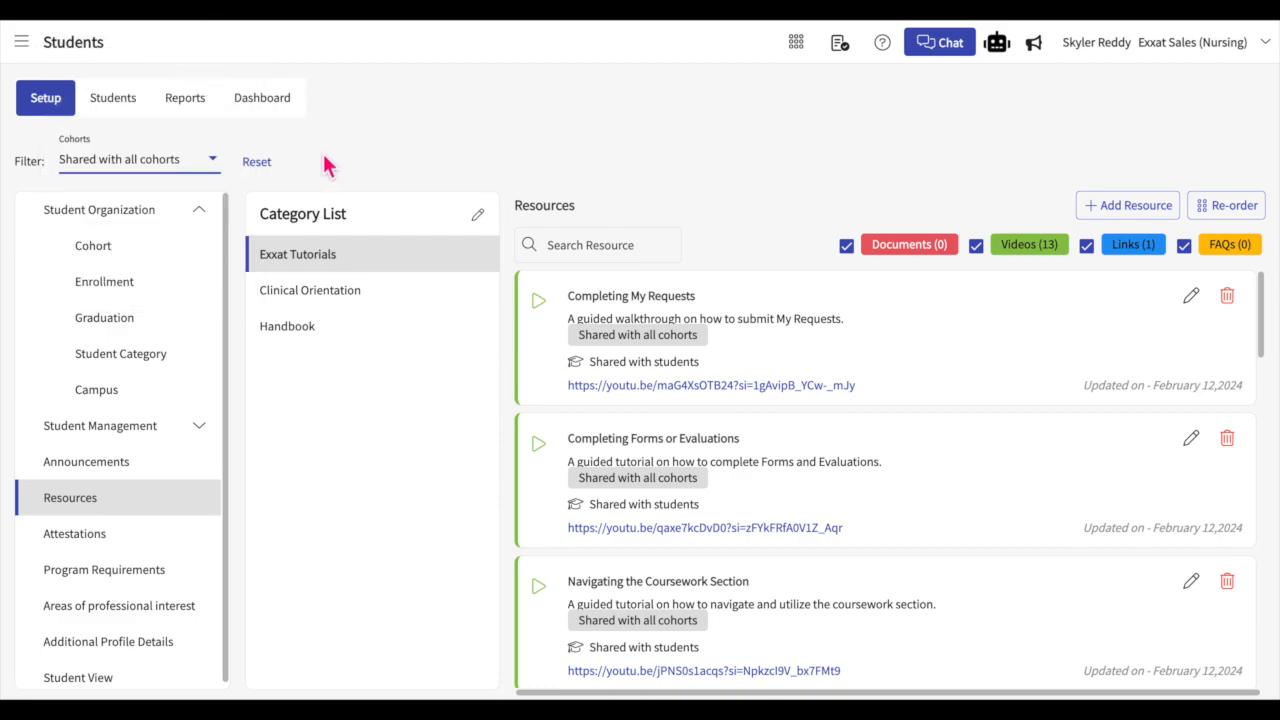
Step: Look through the Clinical Orientation and Handbook resources, and check the video, link and FAQ type filters for Clinical Orientation
click(350, 300)
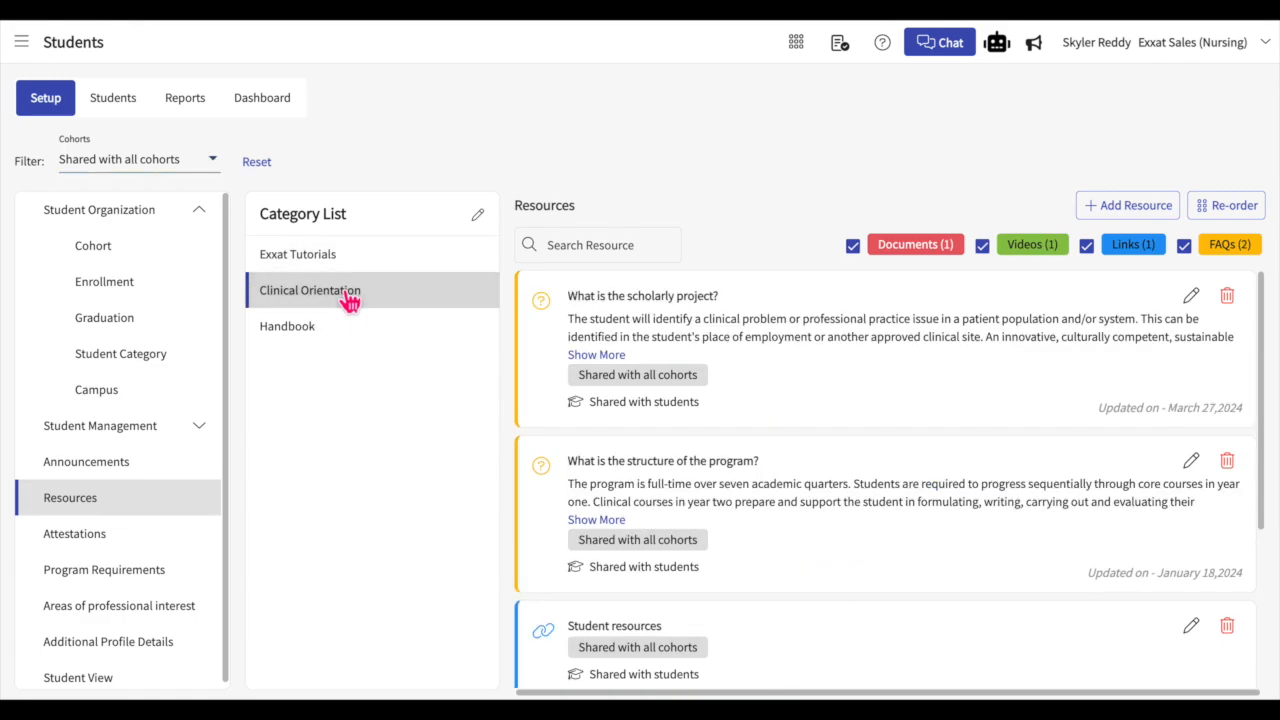
click(338, 343)
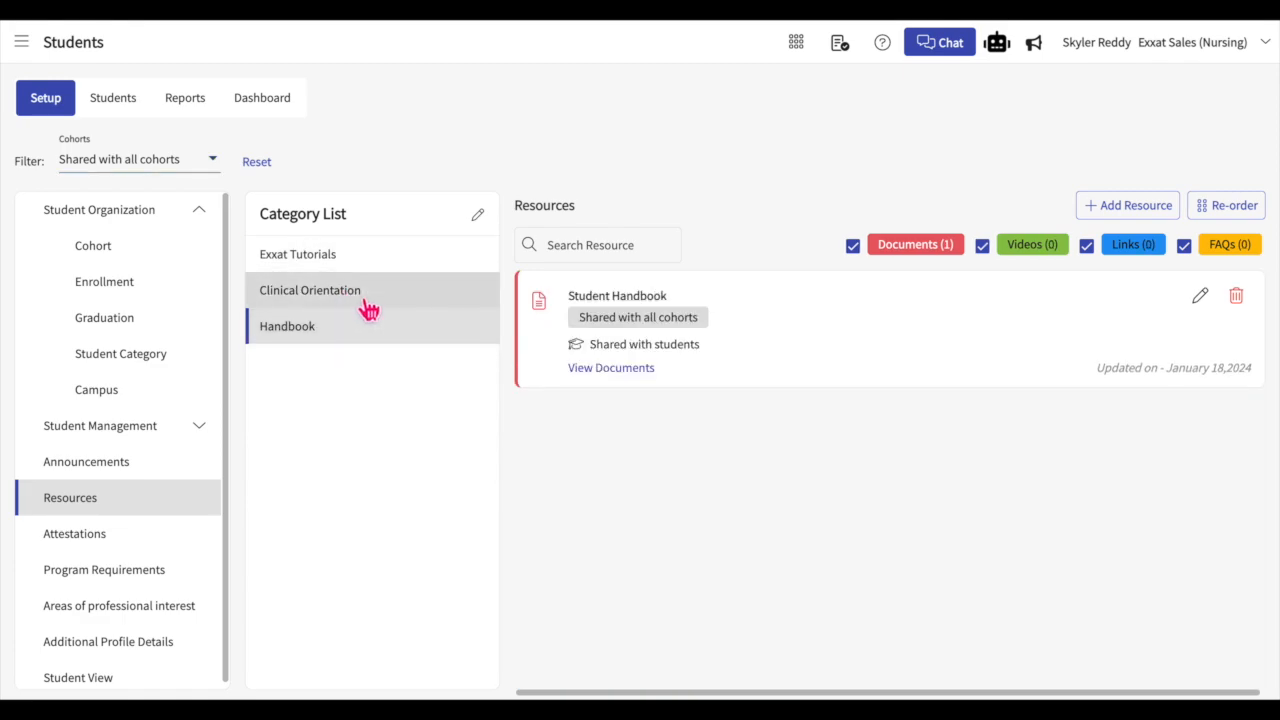
click(366, 300)
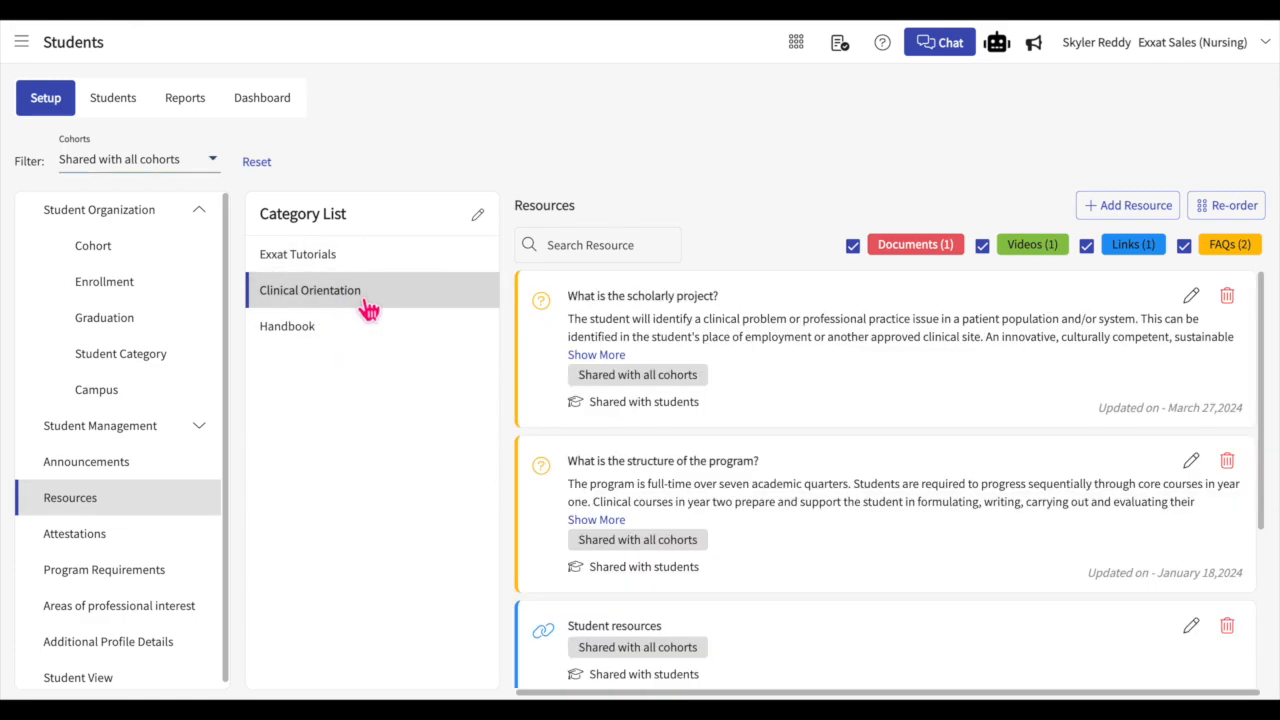
click(1030, 247)
click(1130, 247)
click(1226, 247)
click(1133, 247)
click(1226, 247)
click(1036, 248)
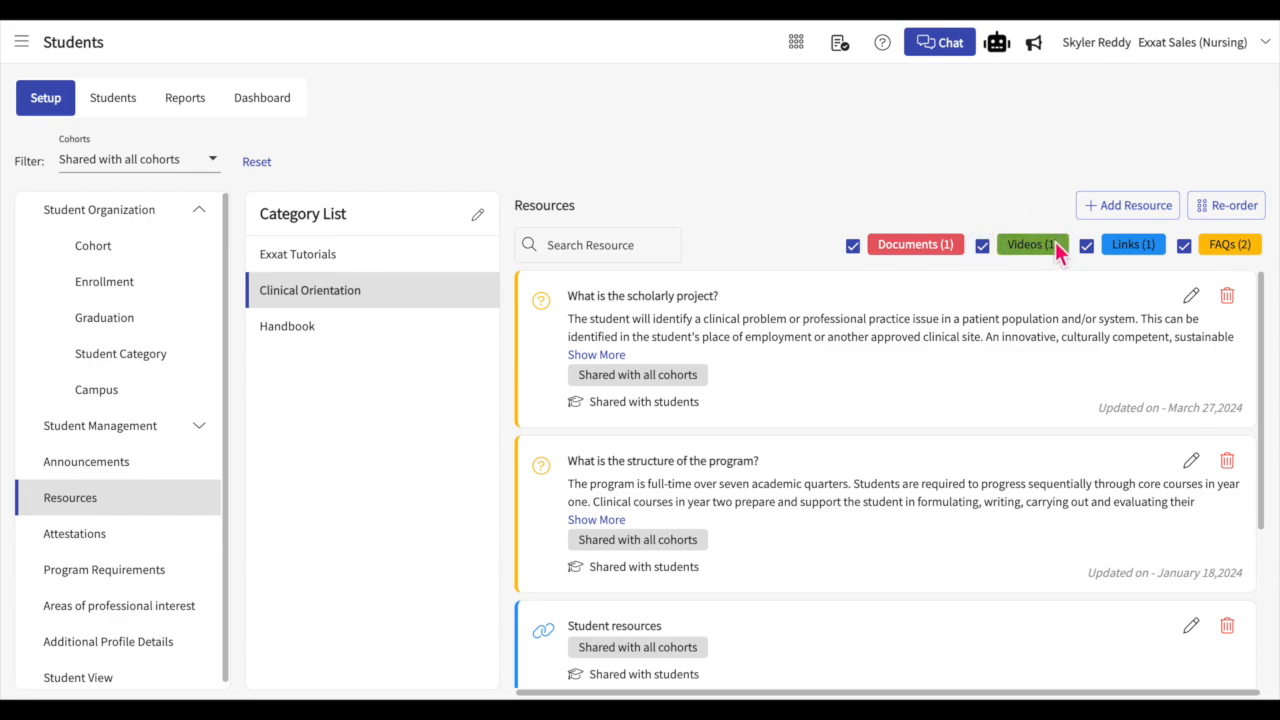
Step: Try moving the "What is the scholarly project?" FAQ in the Clinical Orientation resource order, and save the order
click(1220, 210)
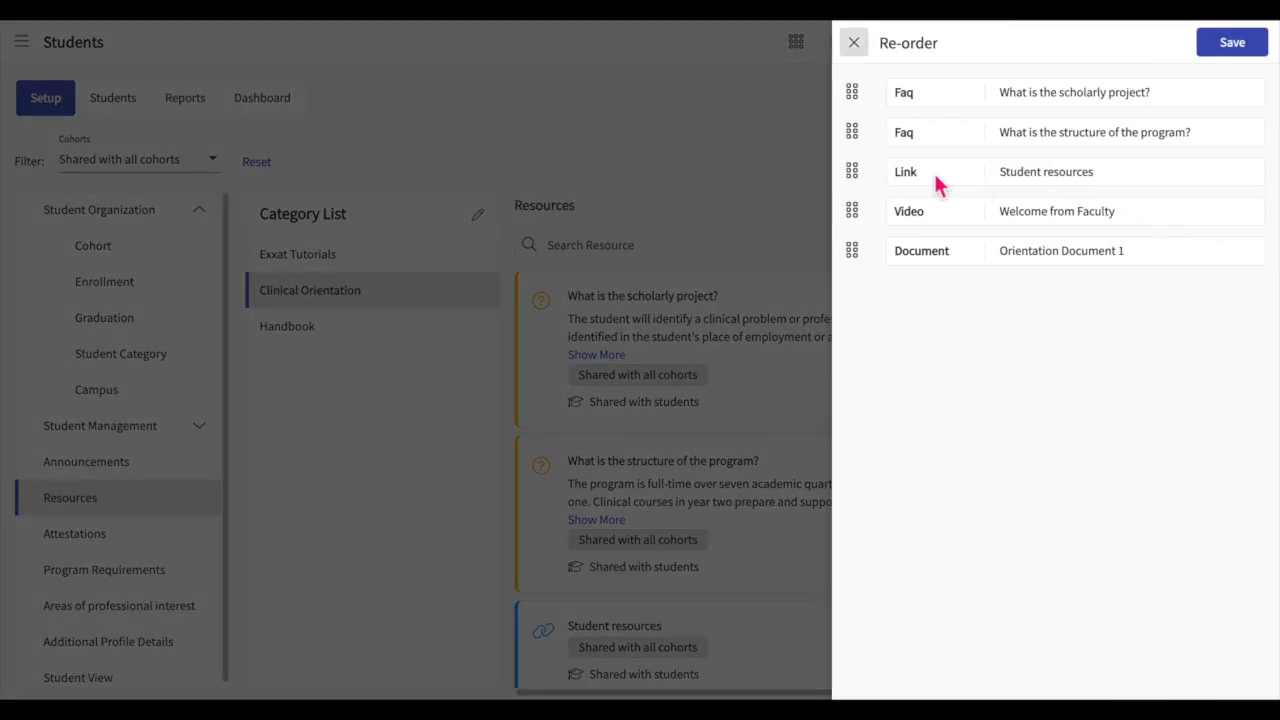
mouse_move(852, 93)
mouse_down()
mouse_move(857, 187)
mouse_move(857, 106)
mouse_up()
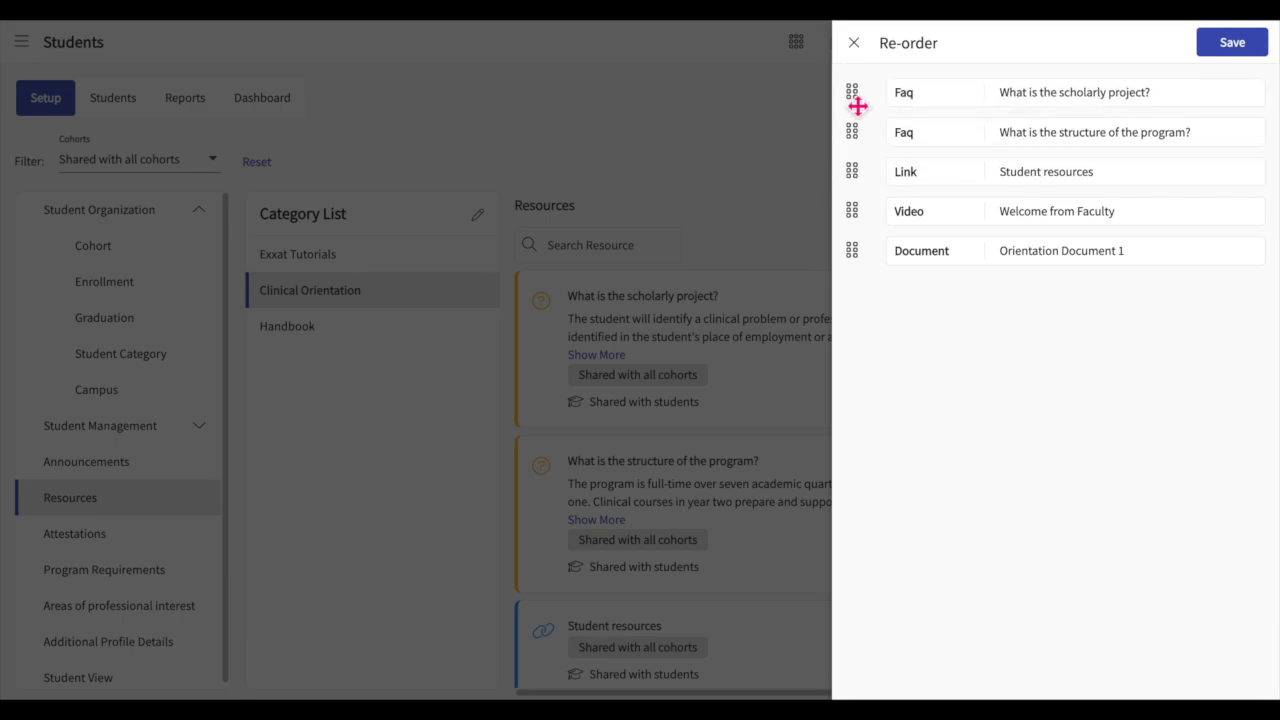
click(1246, 58)
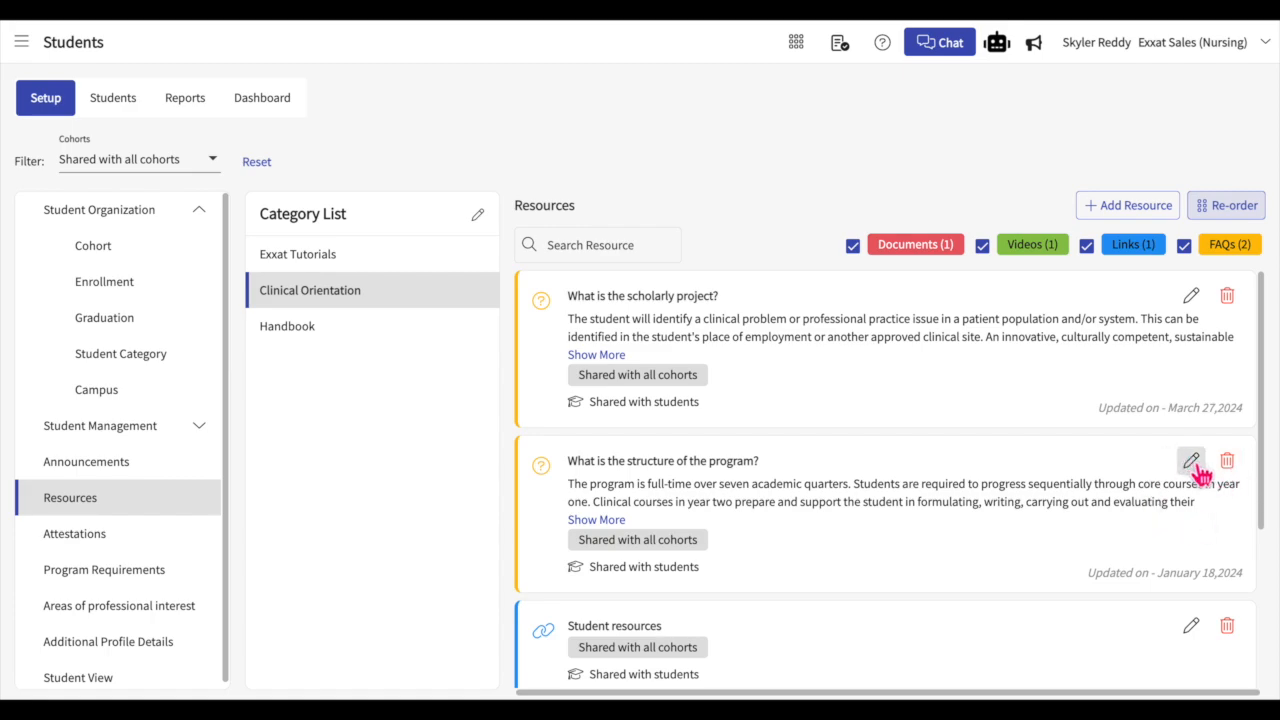
Step: Review the "What is the structure of the program?" FAQ in its edit form and save the resource
click(1191, 462)
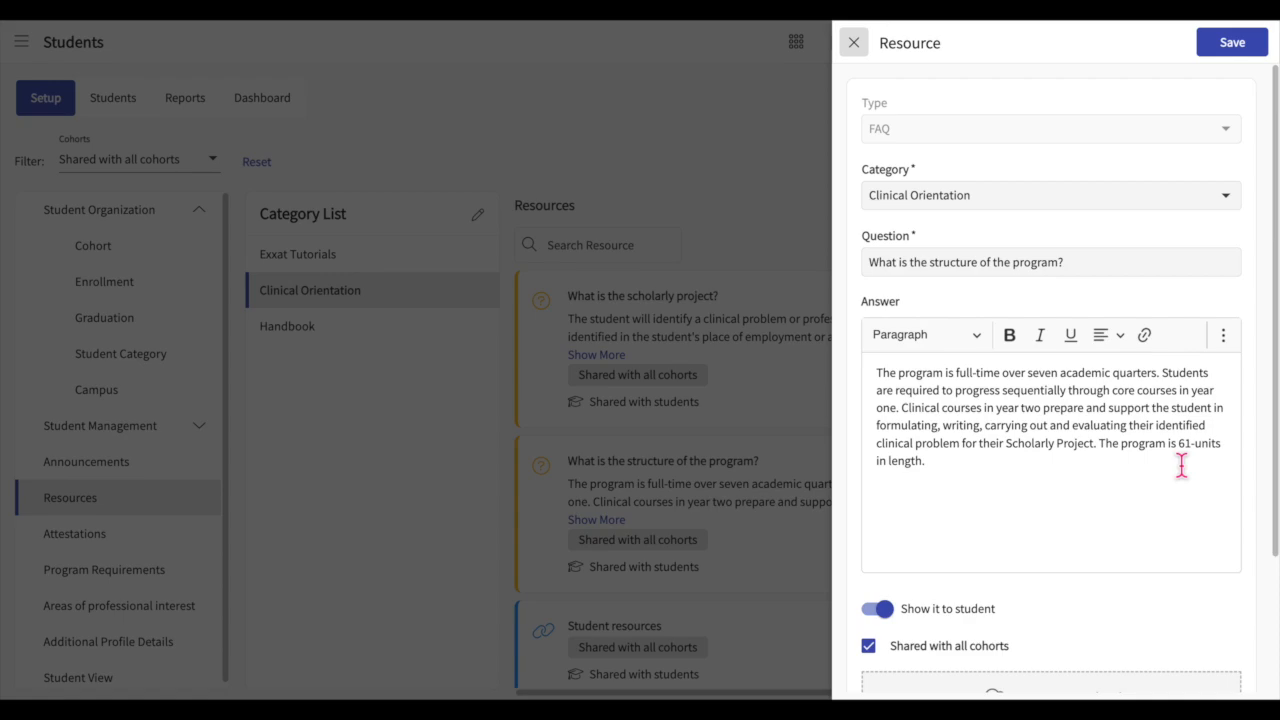
scroll(1058, 505, down, 3)
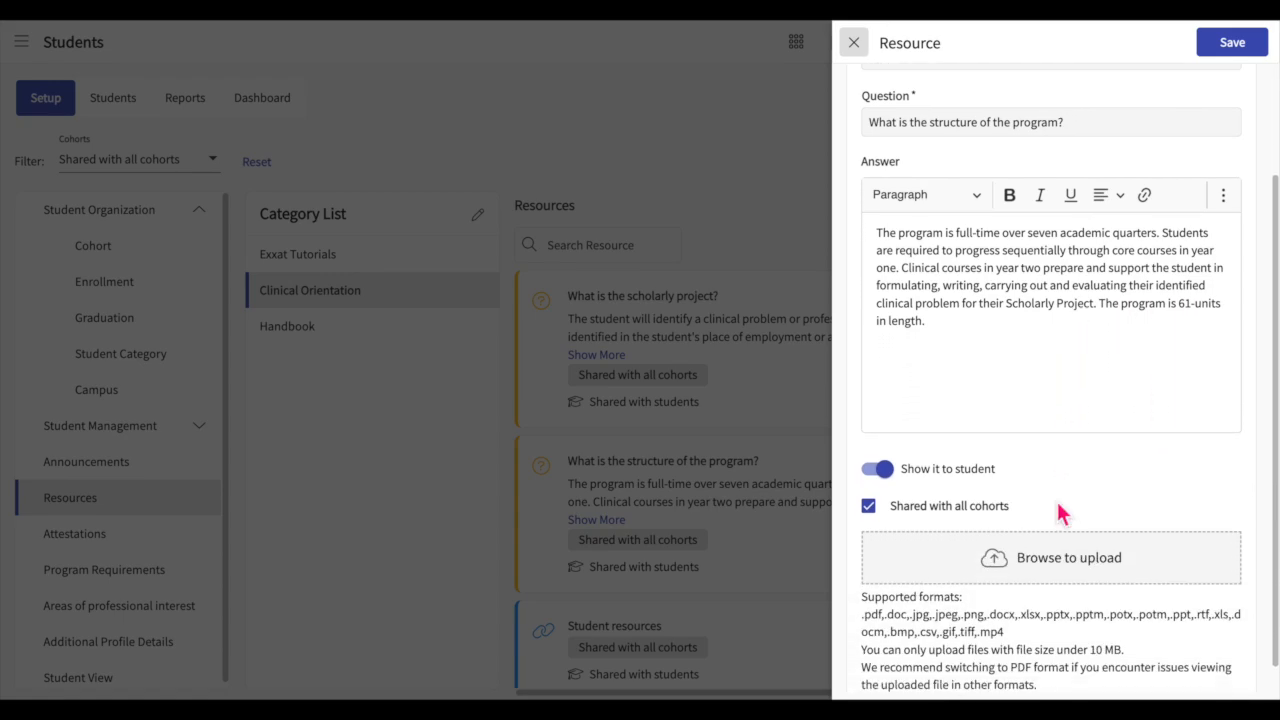
scroll(1058, 505, up, 3)
click(1240, 50)
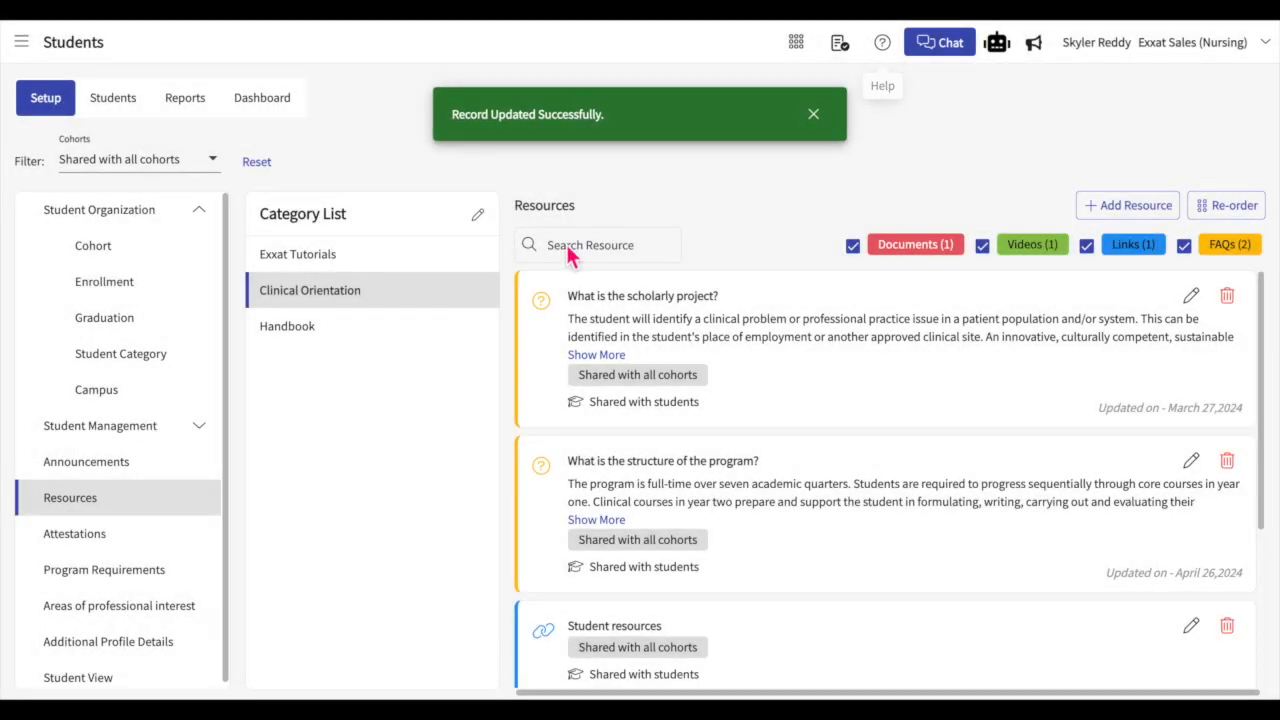
Step: Start a new student attestation titled "new" with the content "new attestation"
click(118, 549)
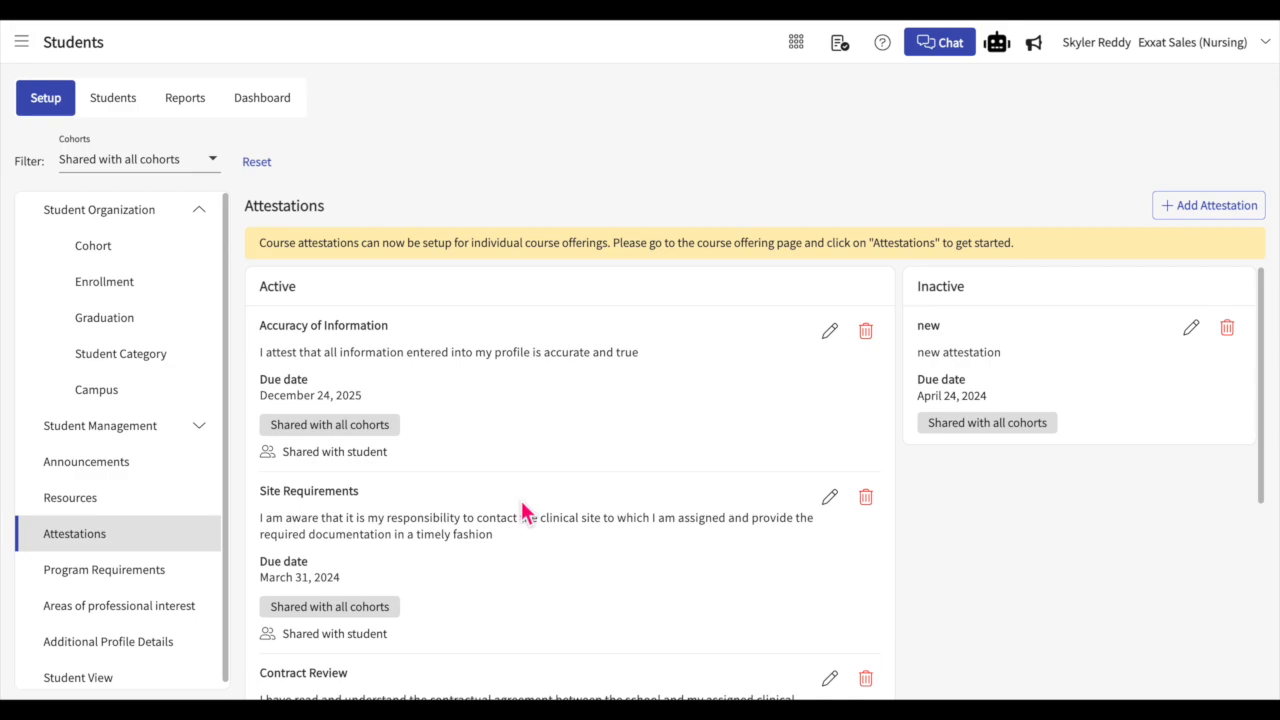
click(1174, 216)
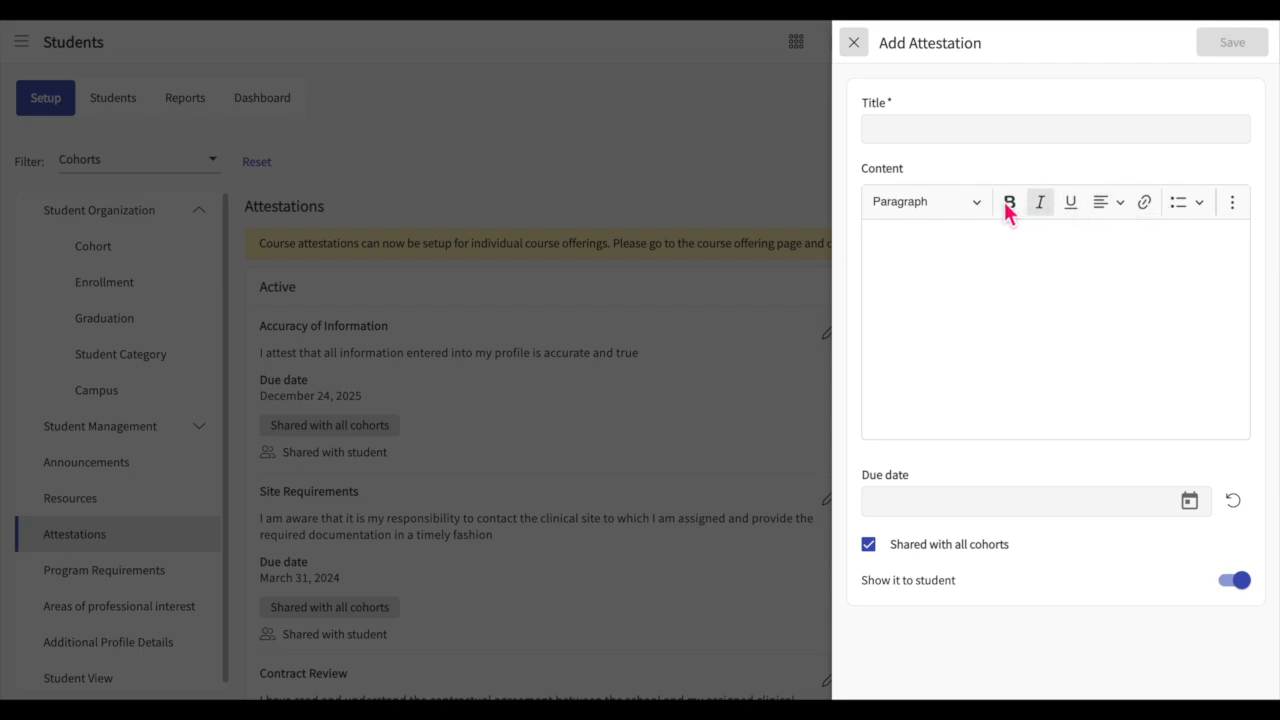
click(931, 130)
text(new)
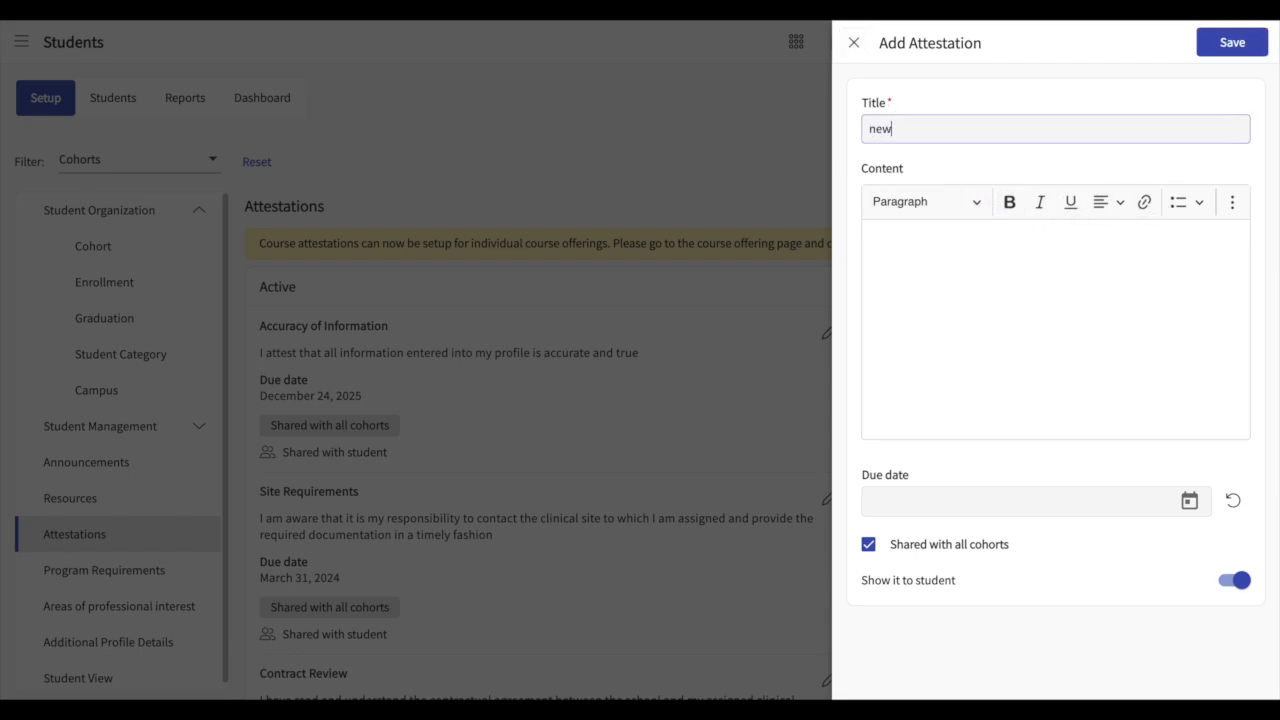
click(942, 330)
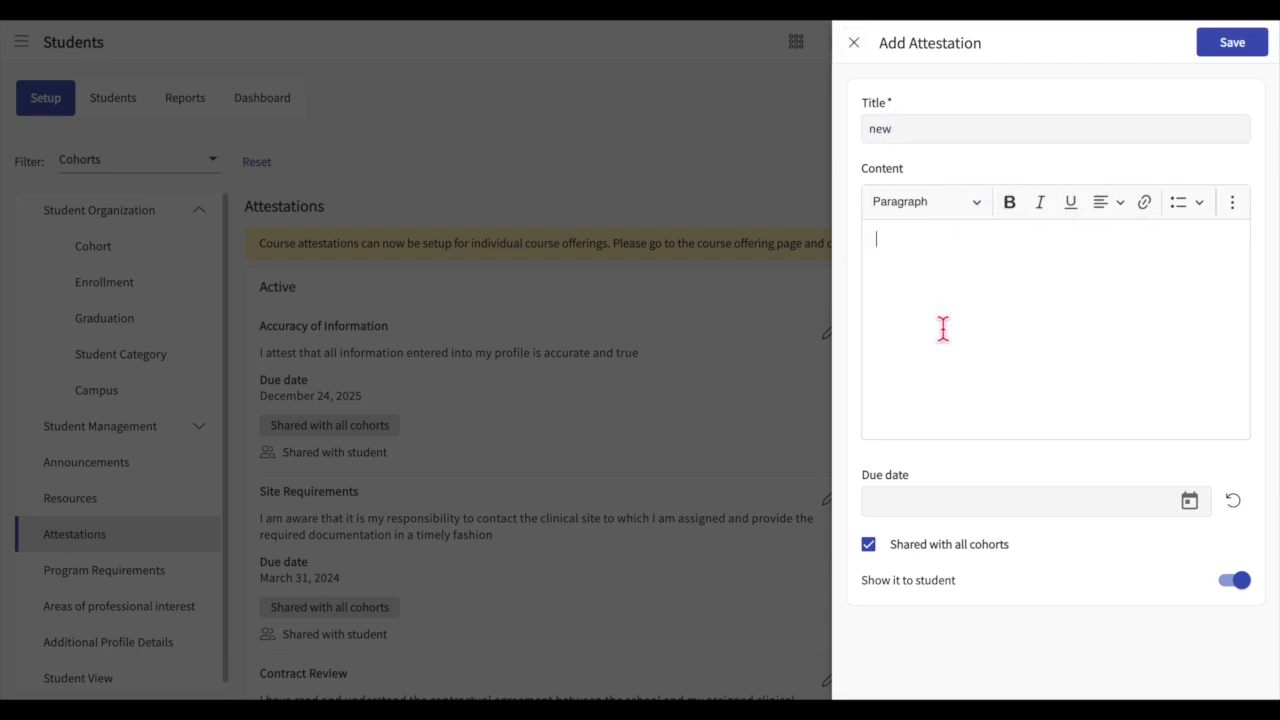
text(new attestation)
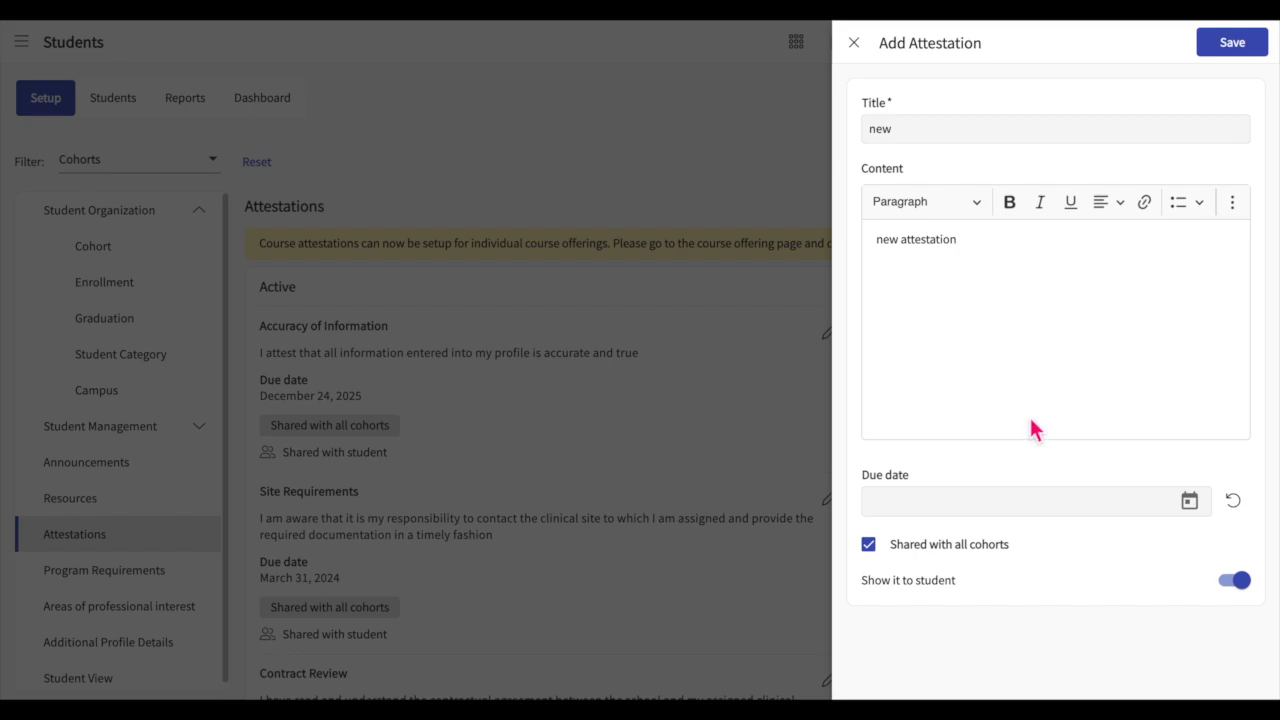
Step: Set the attestation's due date to 4/24/2024, keep it shared with all cohorts, hide it from students, and save it
click(968, 551)
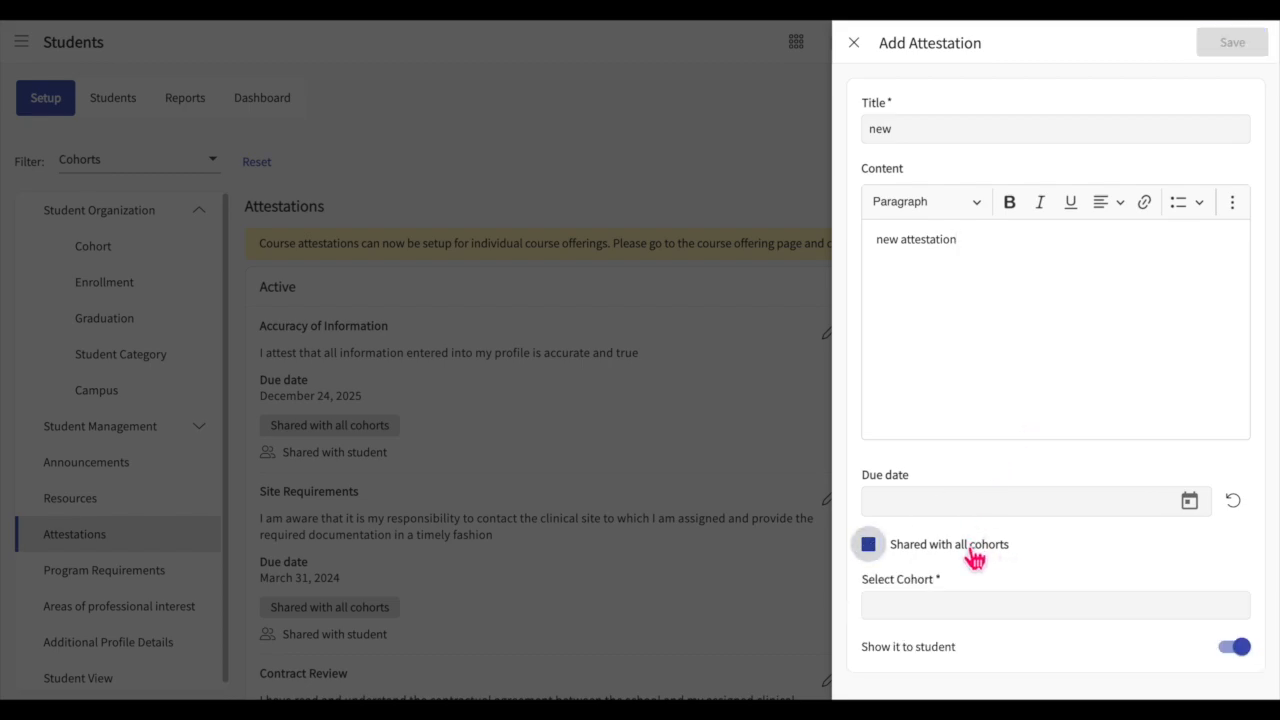
click(960, 558)
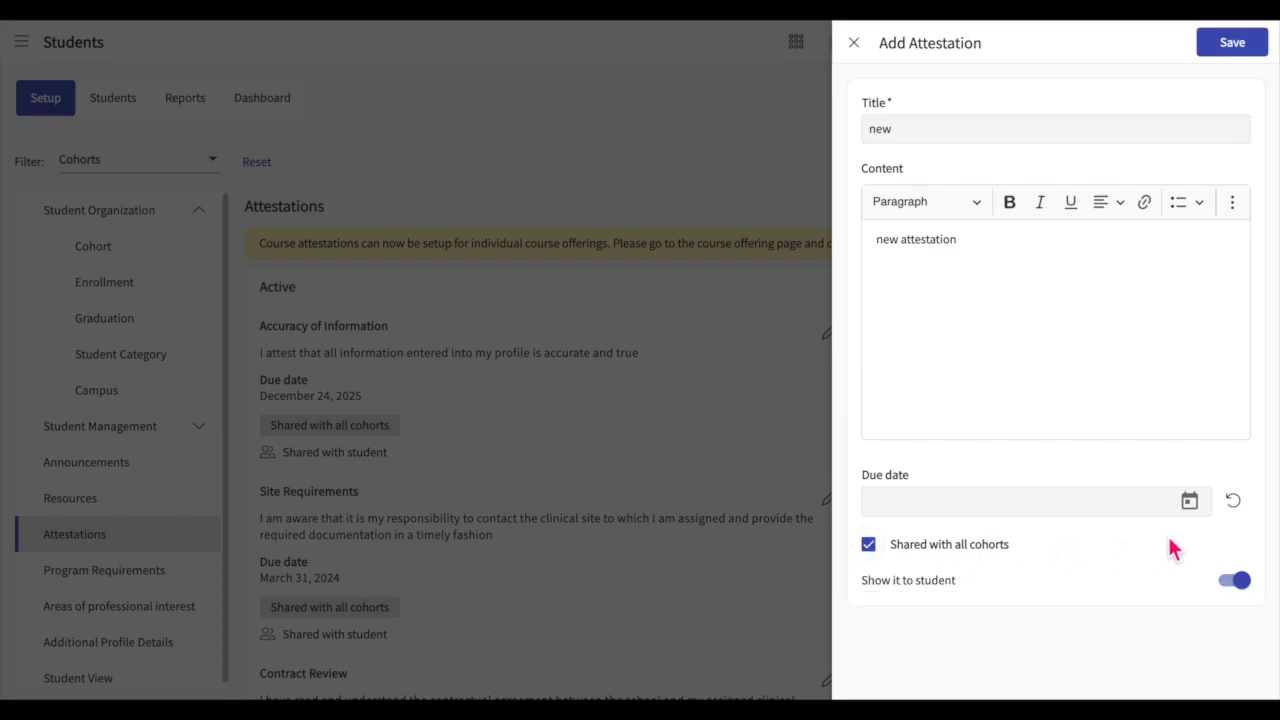
click(1189, 501)
click(994, 427)
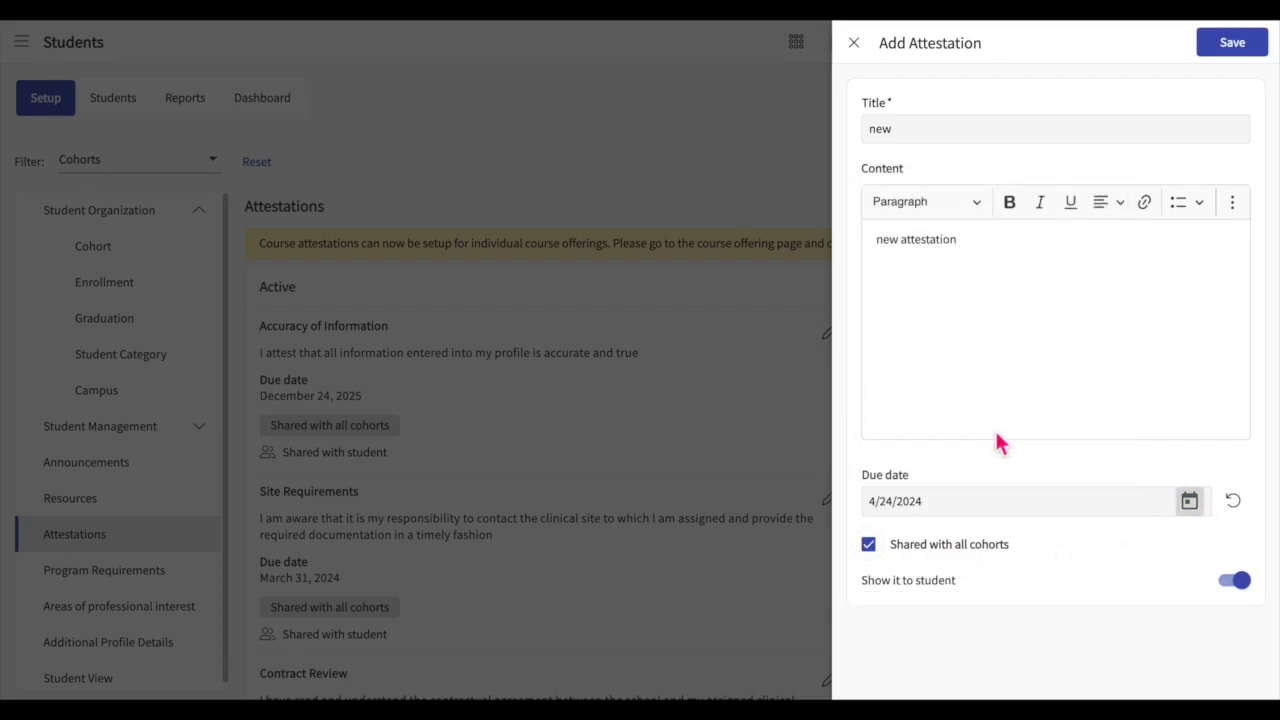
click(1247, 587)
click(1248, 588)
click(1247, 587)
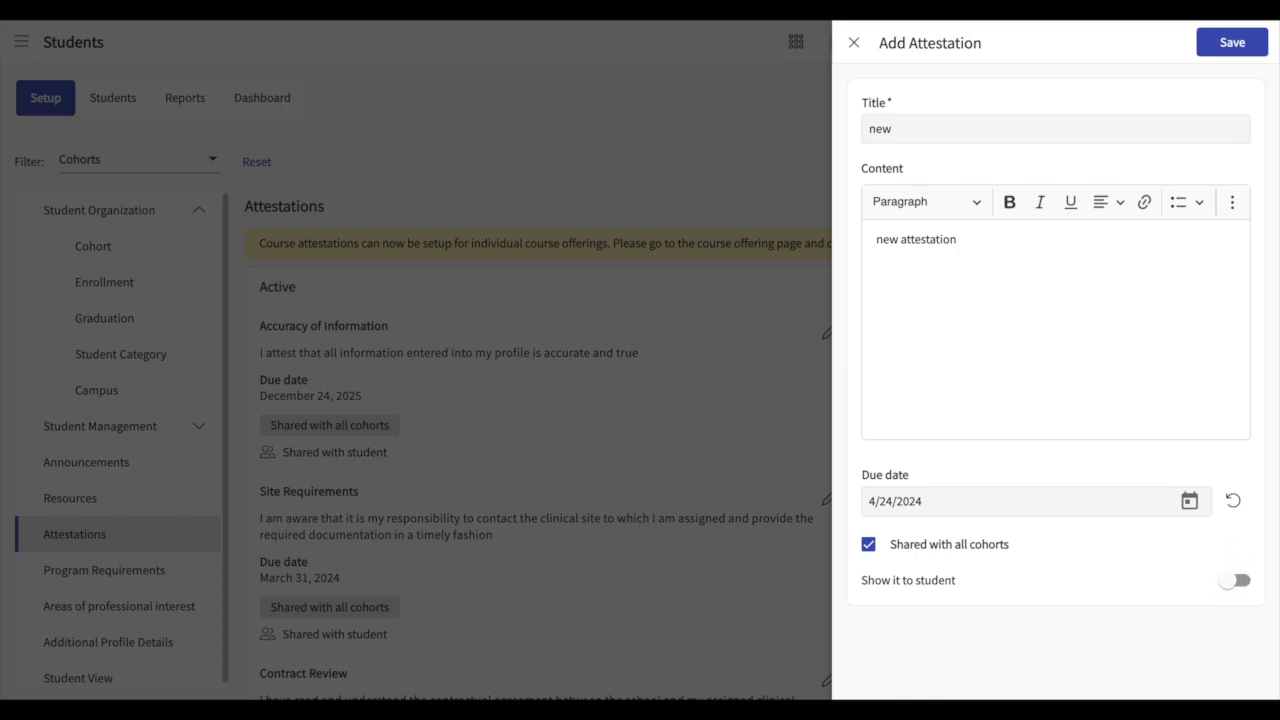
click(1238, 45)
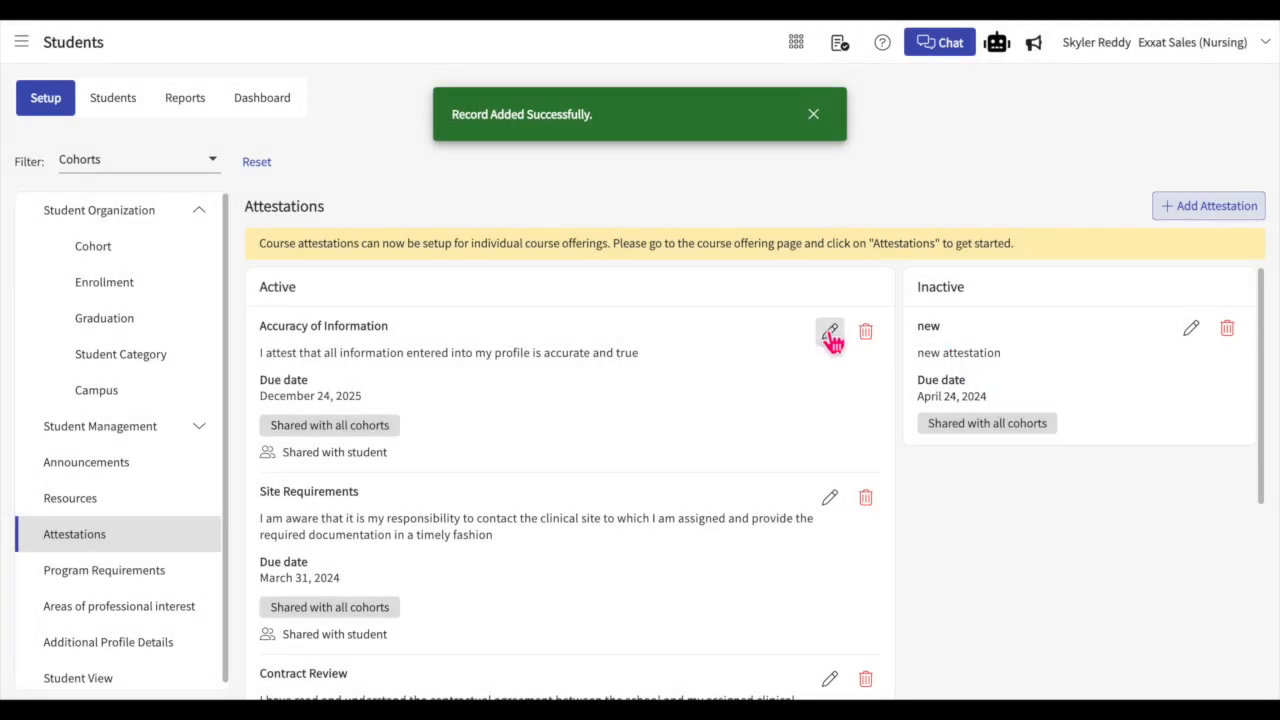
Step: Look through the editable fields of the Accuracy of Information attestation, and close it without saving changes
click(830, 335)
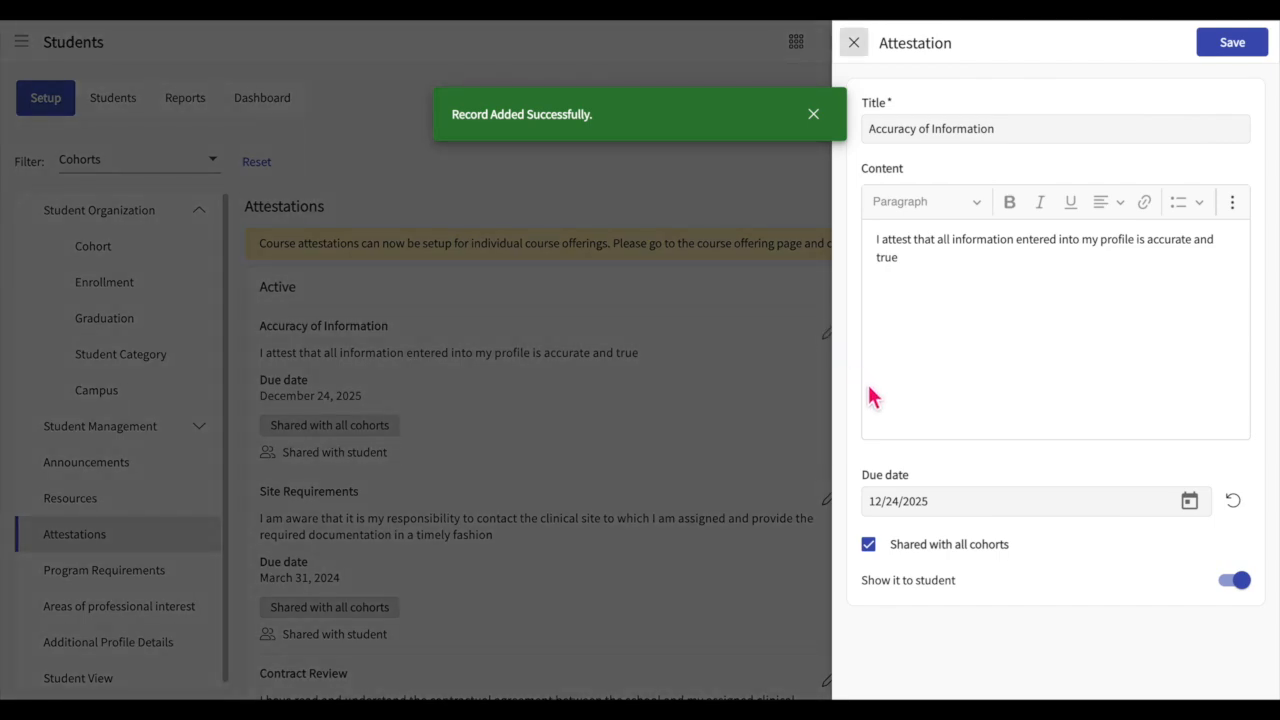
click(1003, 132)
click(1030, 252)
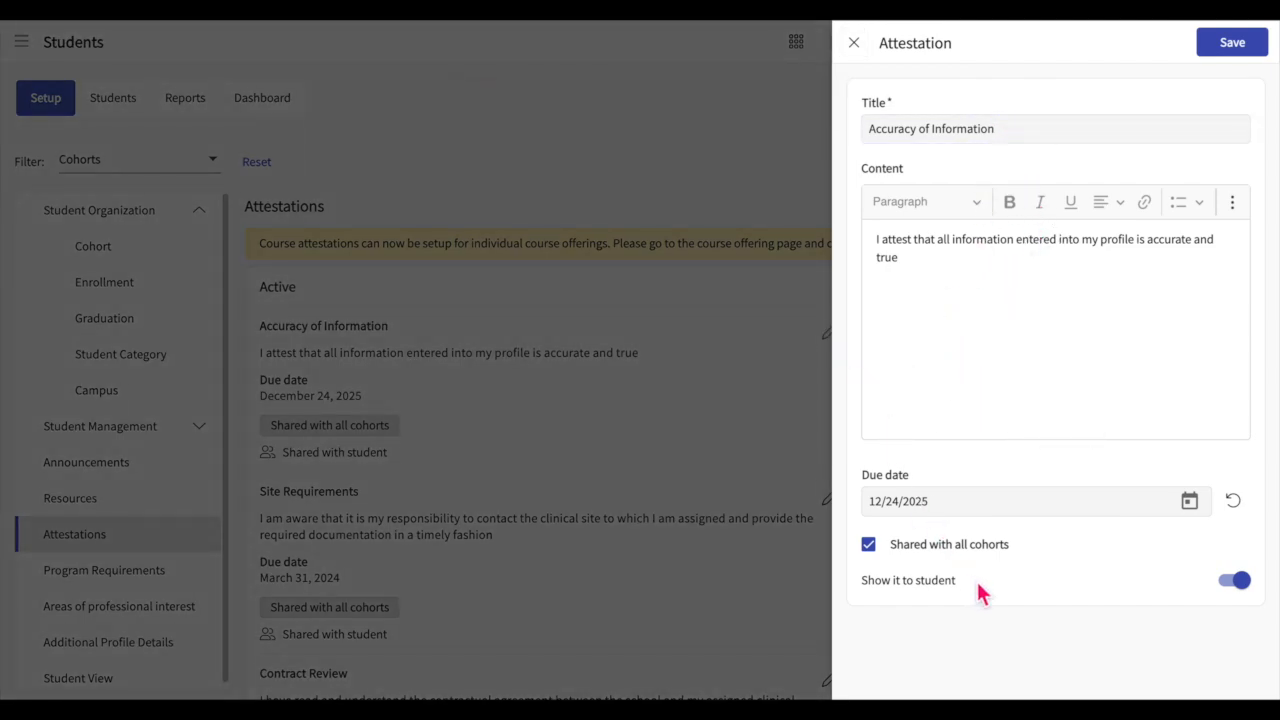
click(1198, 512)
click(1197, 470)
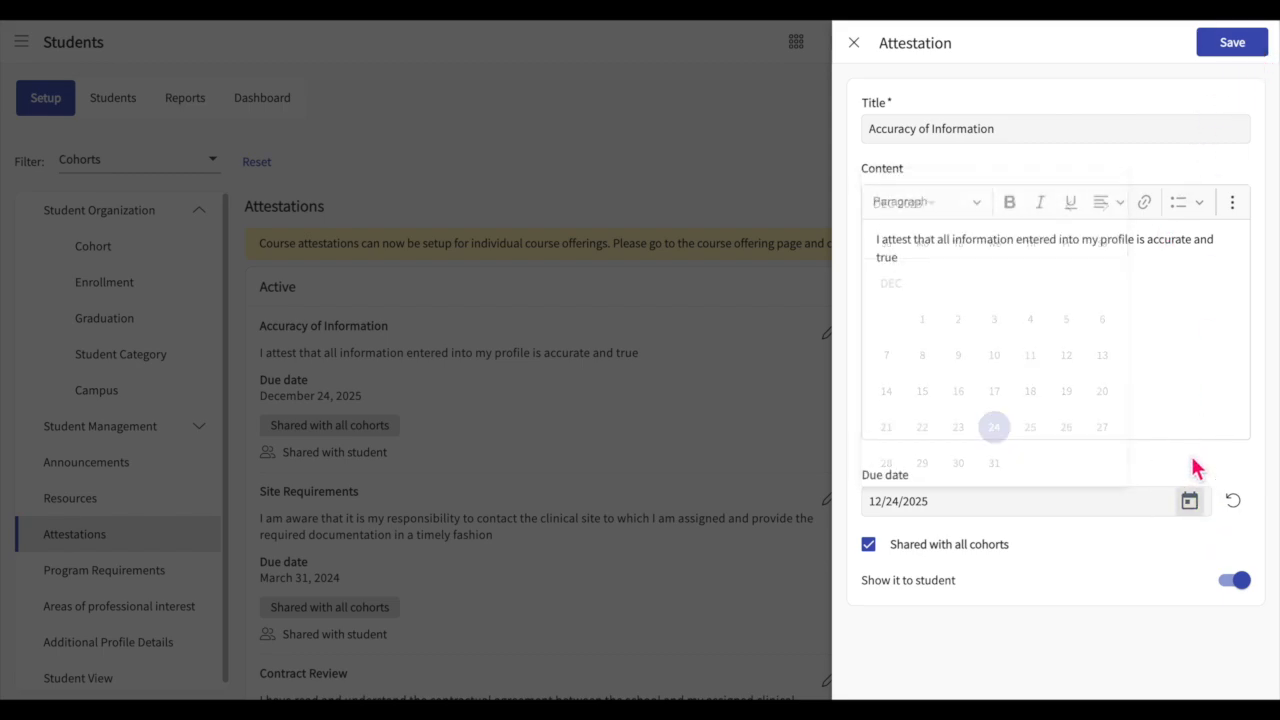
click(1245, 590)
click(1245, 590)
click(856, 48)
Step: Check the edit form of the inactive "new" attestation and close it without changes
click(1192, 331)
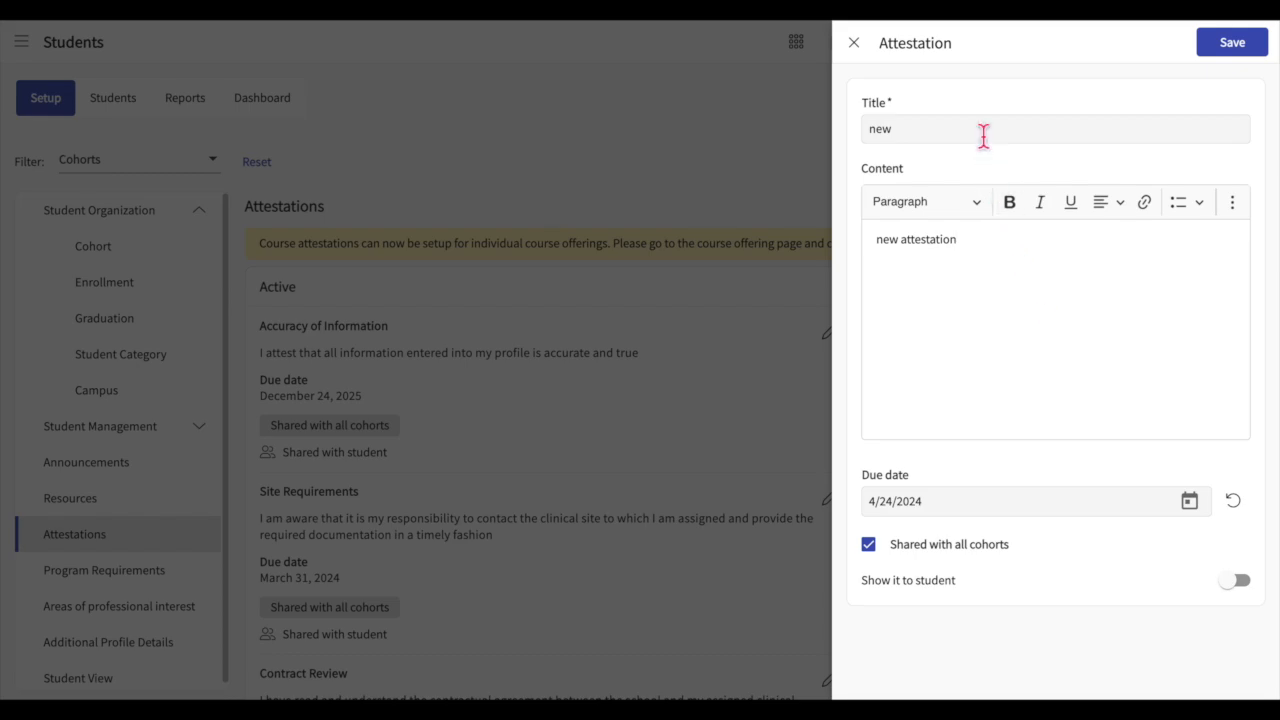
click(983, 131)
click(854, 44)
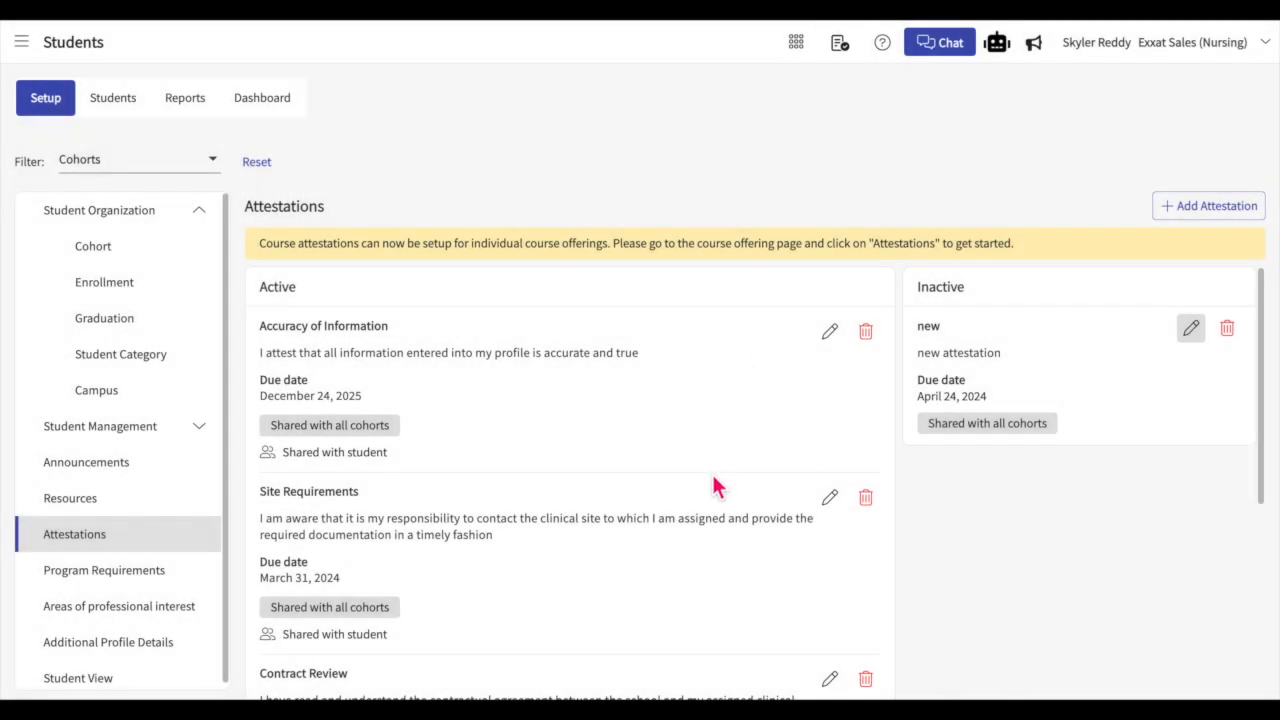
Step: Start a new program requirement named "New Requirement"
click(200, 572)
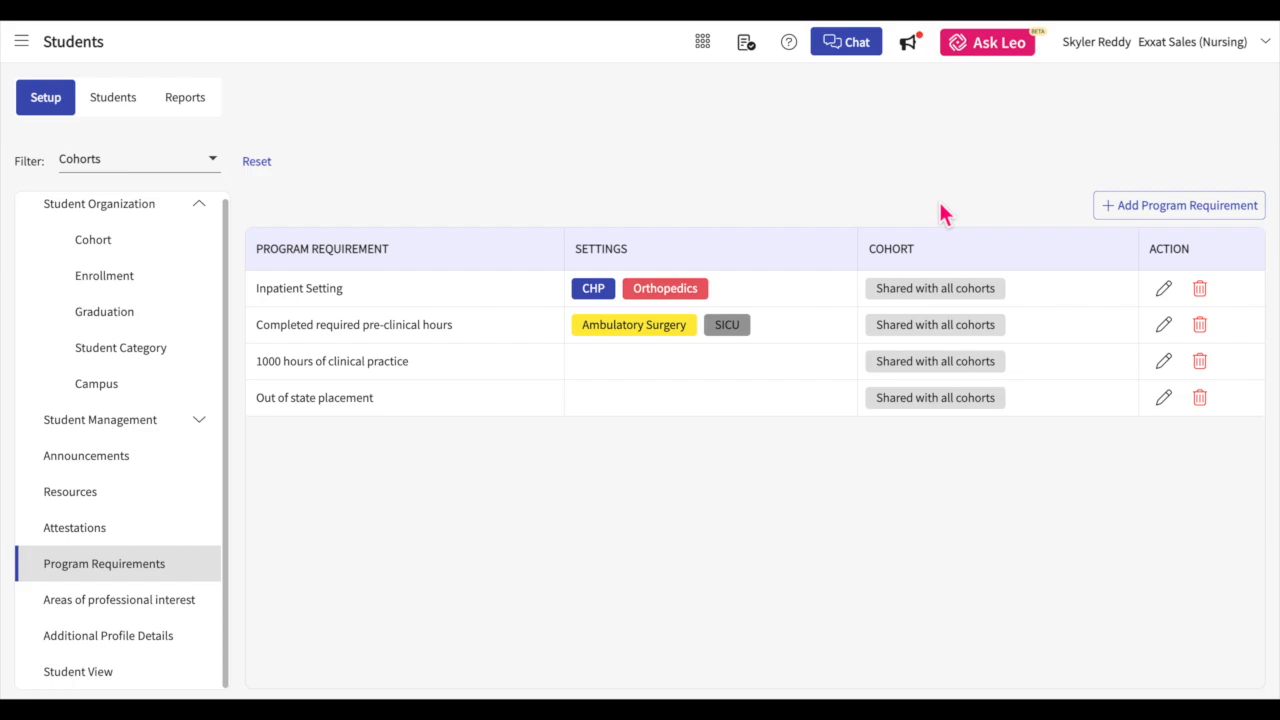
click(1122, 222)
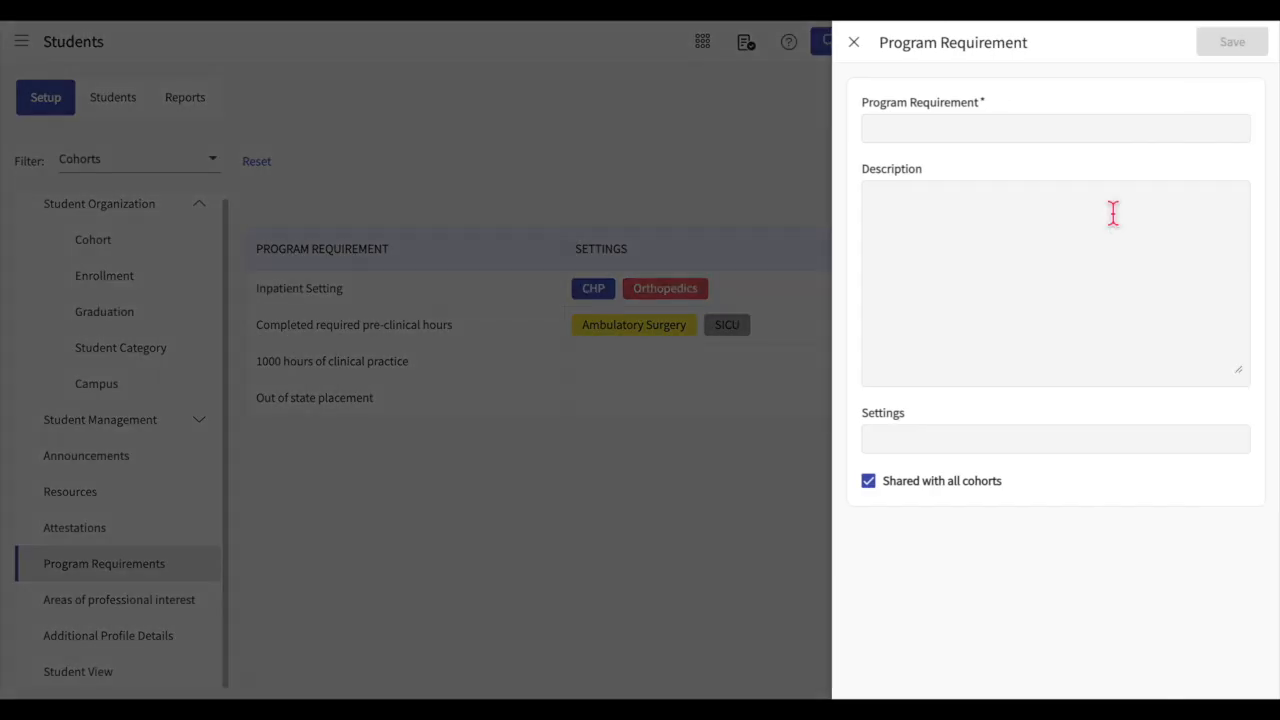
click(1002, 139)
text(New Requirement)
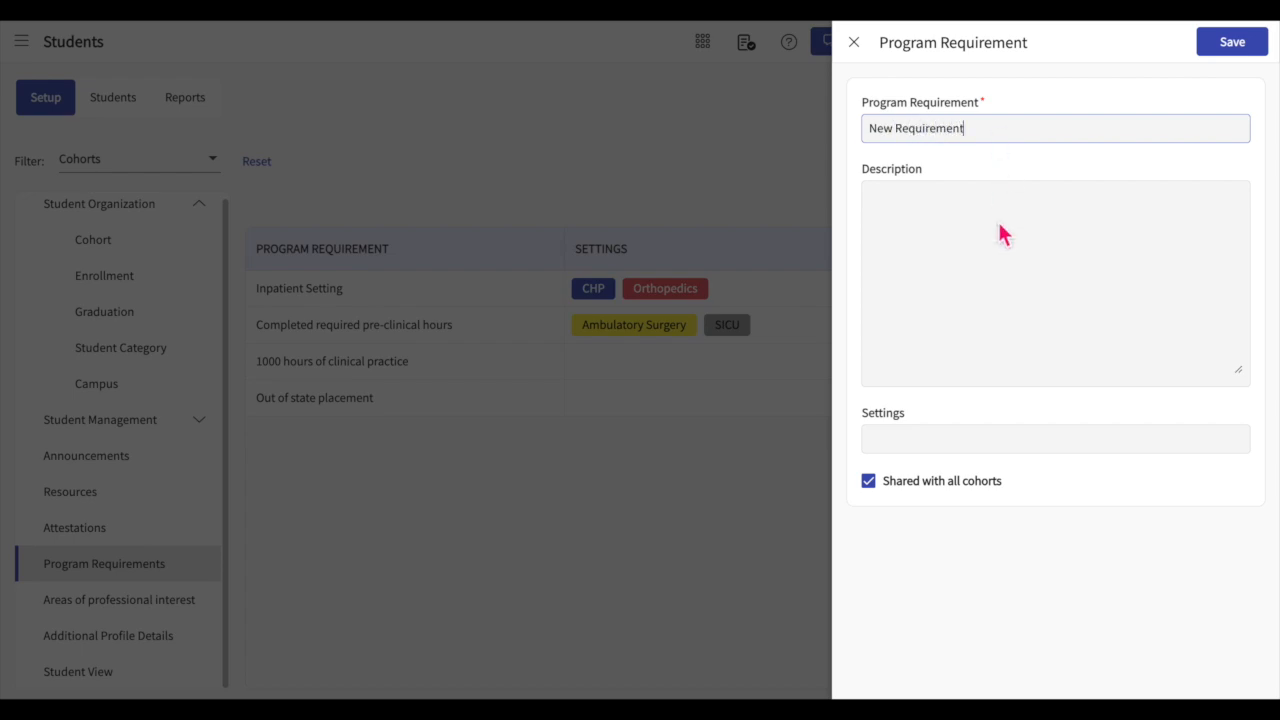
Step: Assign the Orthopedics setting to the program requirement, keep it shared with all cohorts, and save it
click(931, 445)
scroll(957, 526, down, 5)
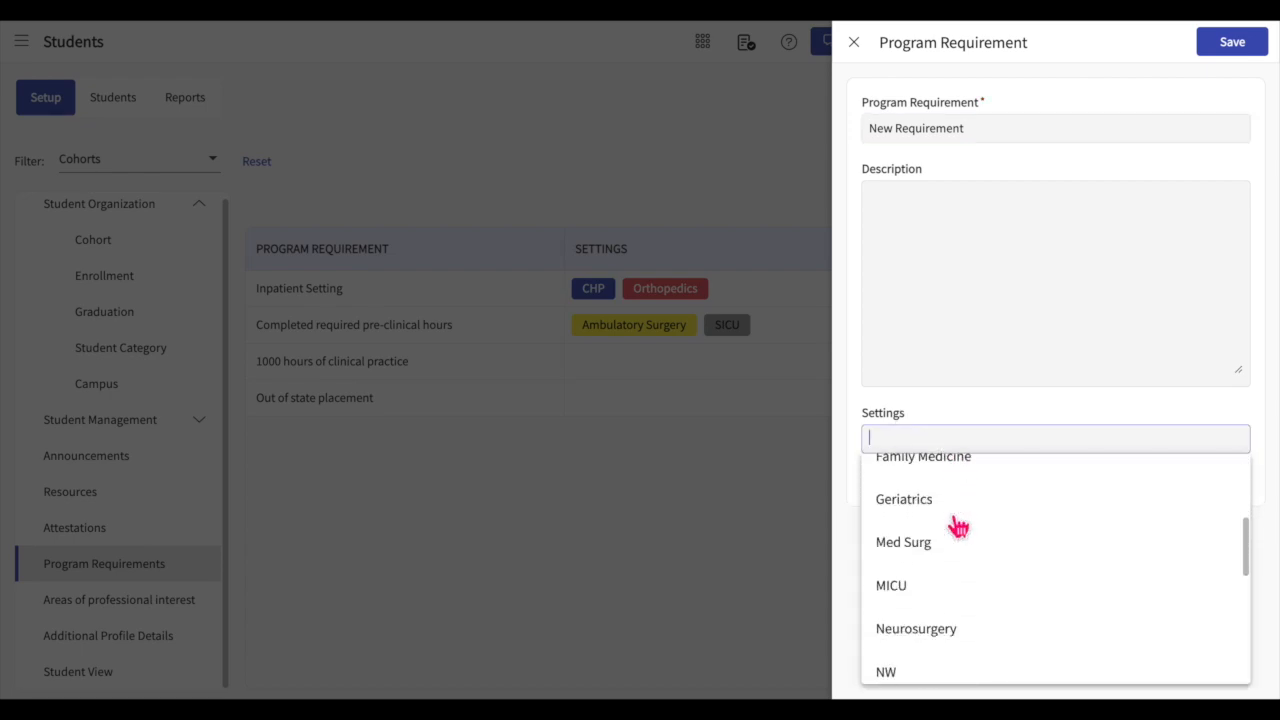
click(940, 606)
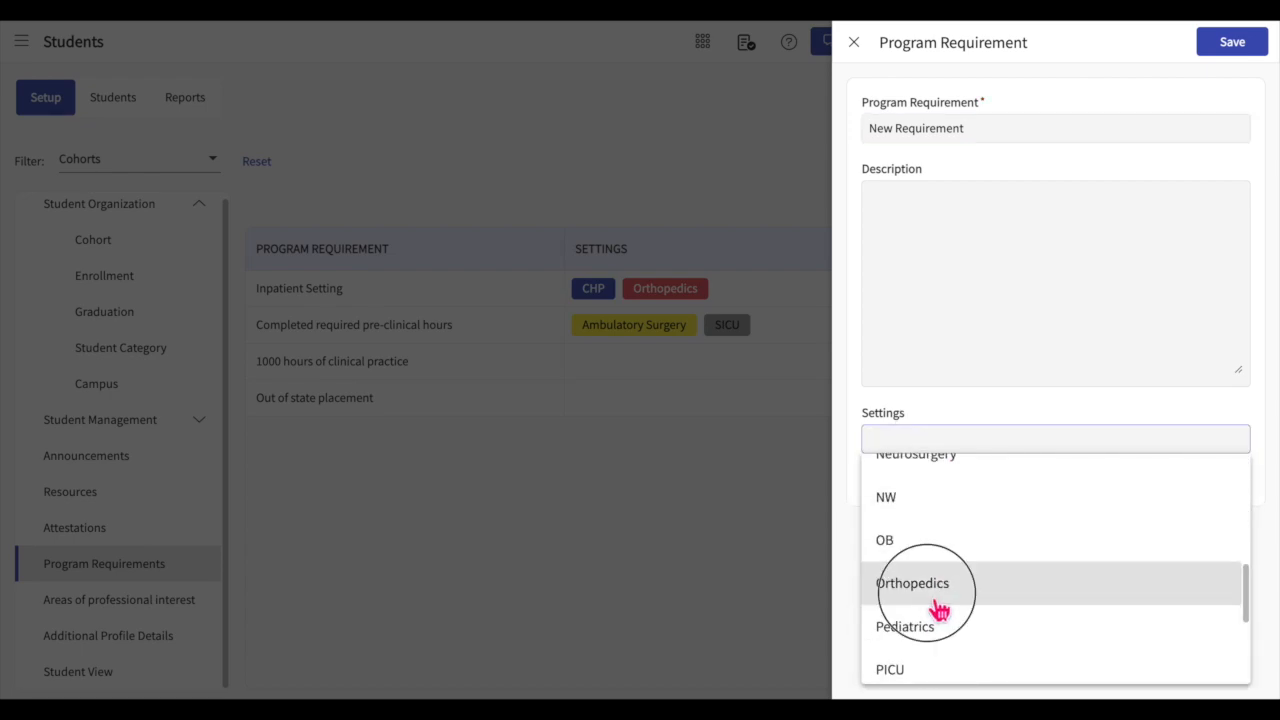
click(1058, 406)
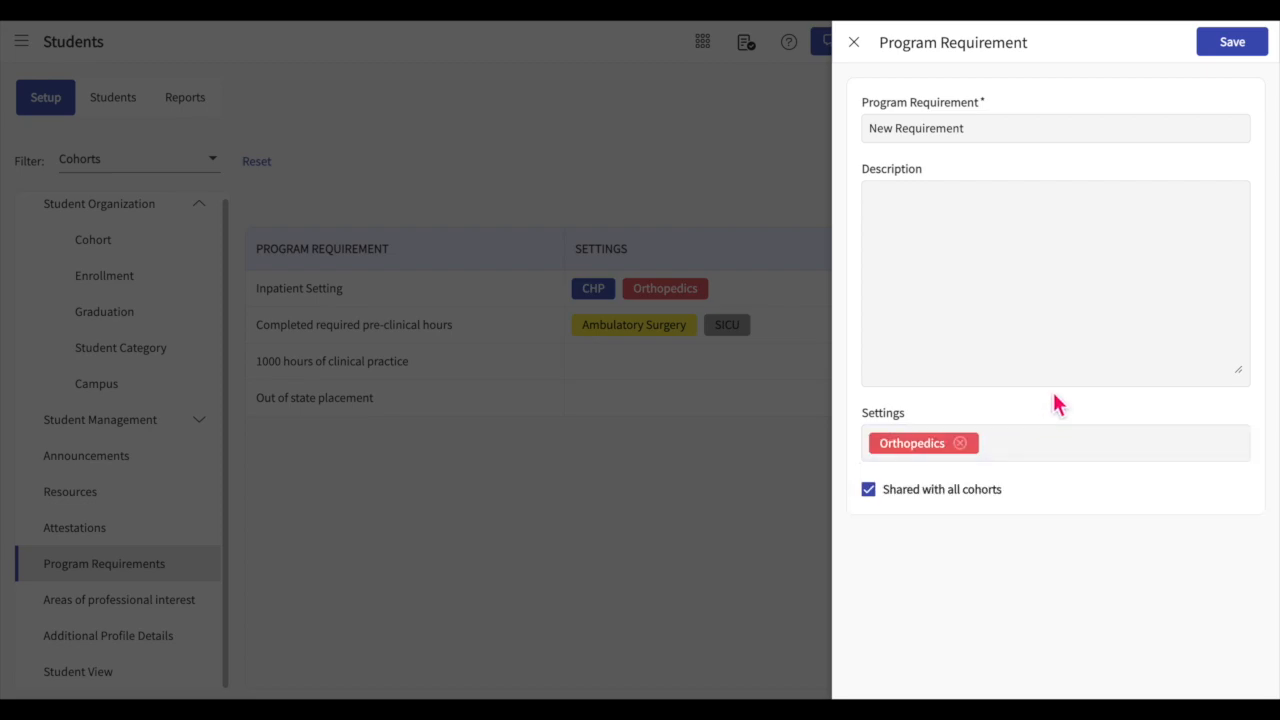
click(869, 493)
click(869, 493)
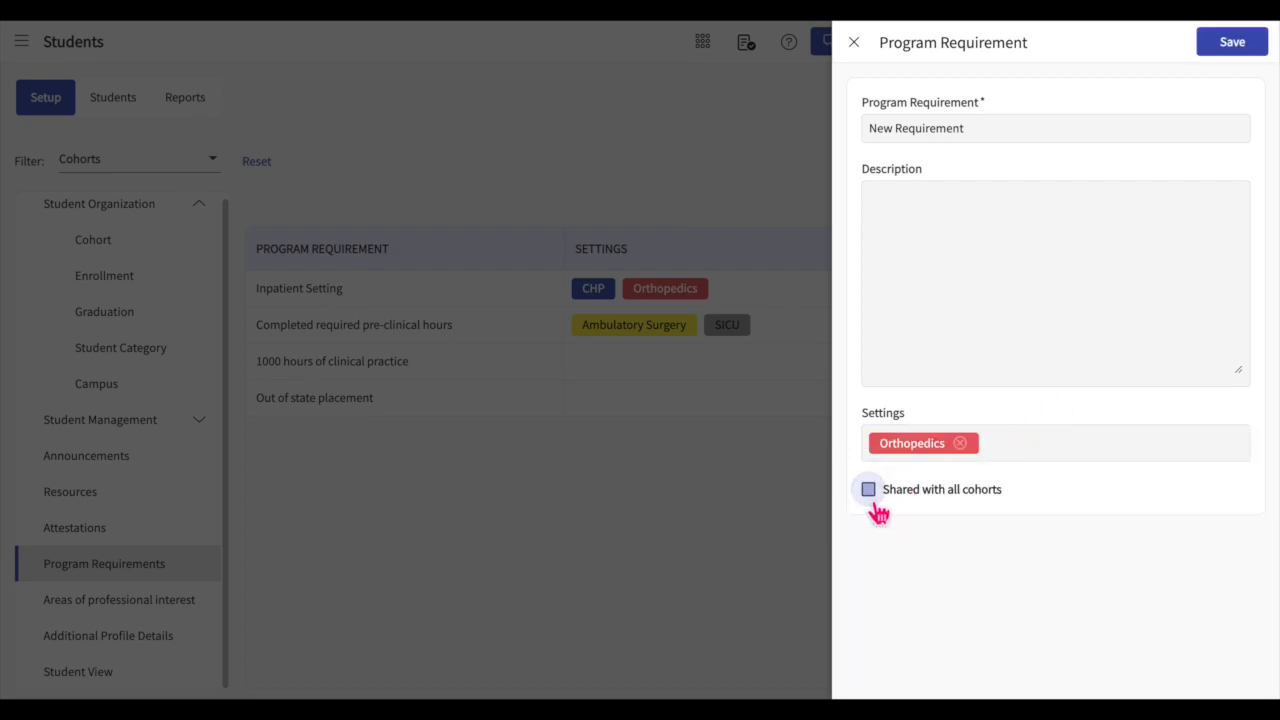
click(1254, 46)
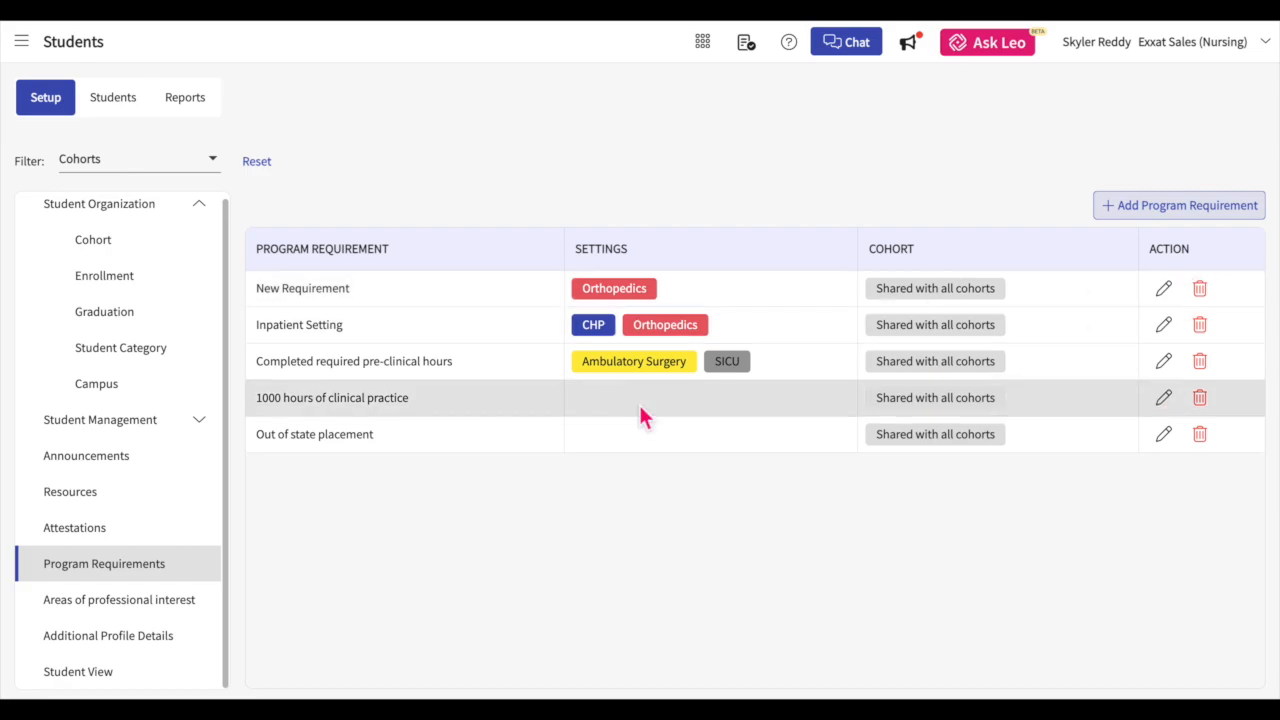
Step: Add an area of professional interest named "New" with the red Tall-poppy color
click(165, 615)
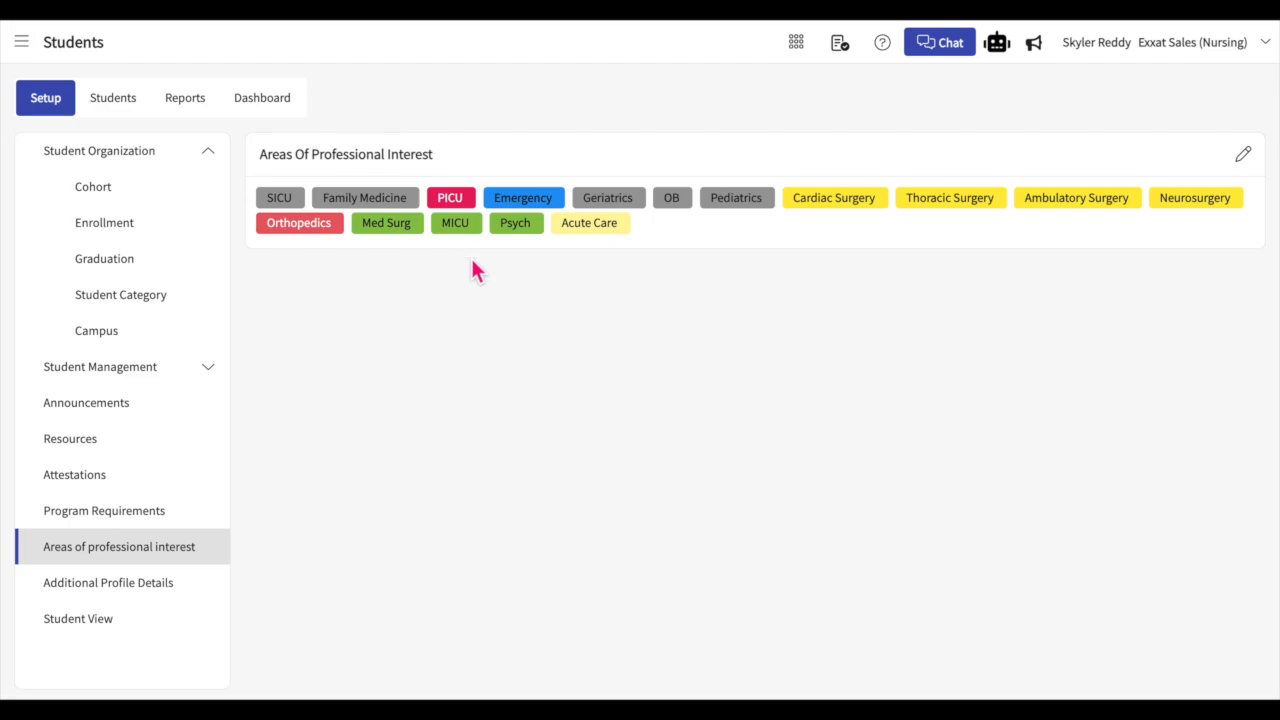
click(1243, 155)
scroll(1025, 370, down, 1)
scroll(1025, 370, up, 1)
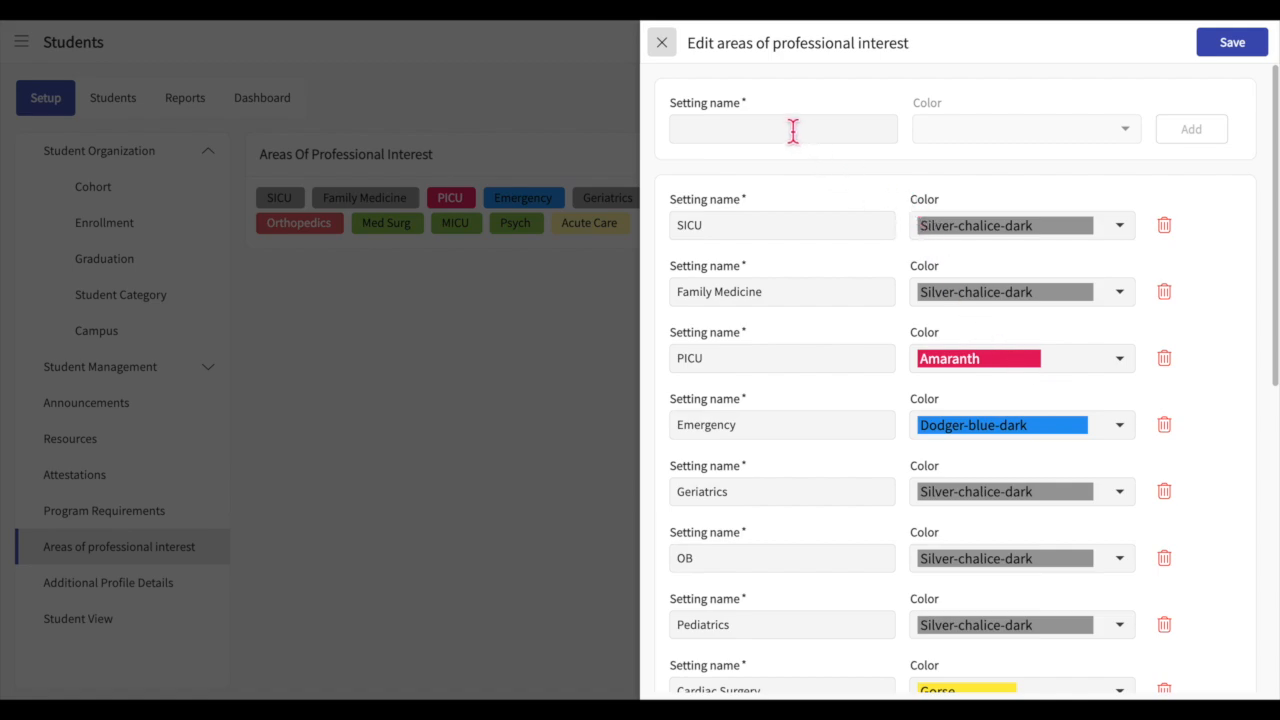
click(793, 131)
text(New)
click(1136, 156)
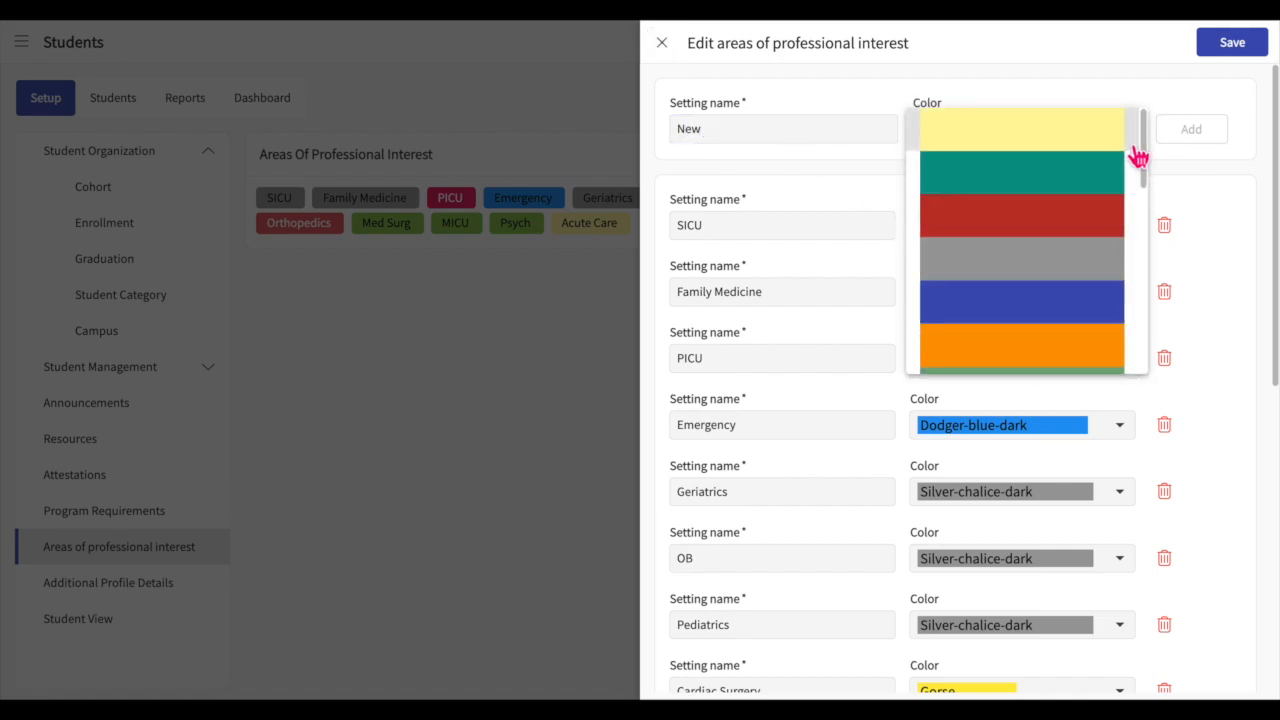
click(1068, 230)
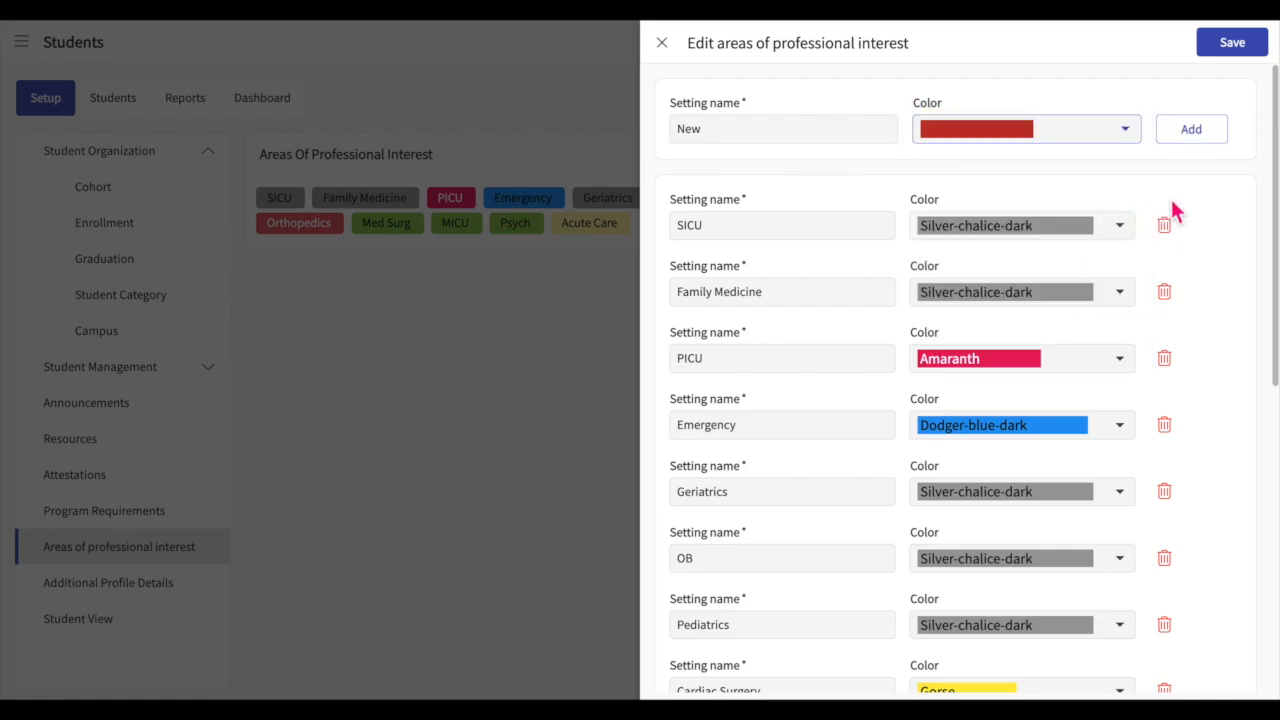
click(1203, 145)
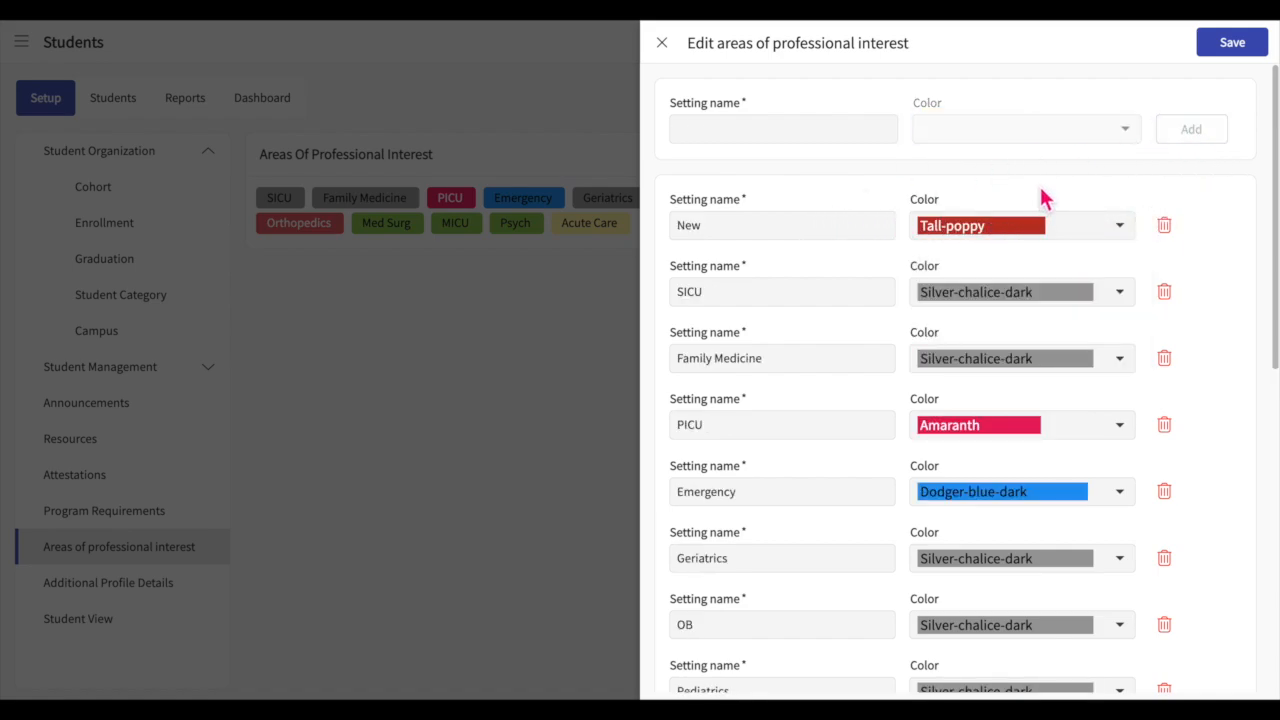
Step: Rename the "New" area of professional interest to "Old" and change its color to San-marino
click(812, 228)
key(BackSpace)
key(BackSpace)
key(BackSpace)
text(Old)
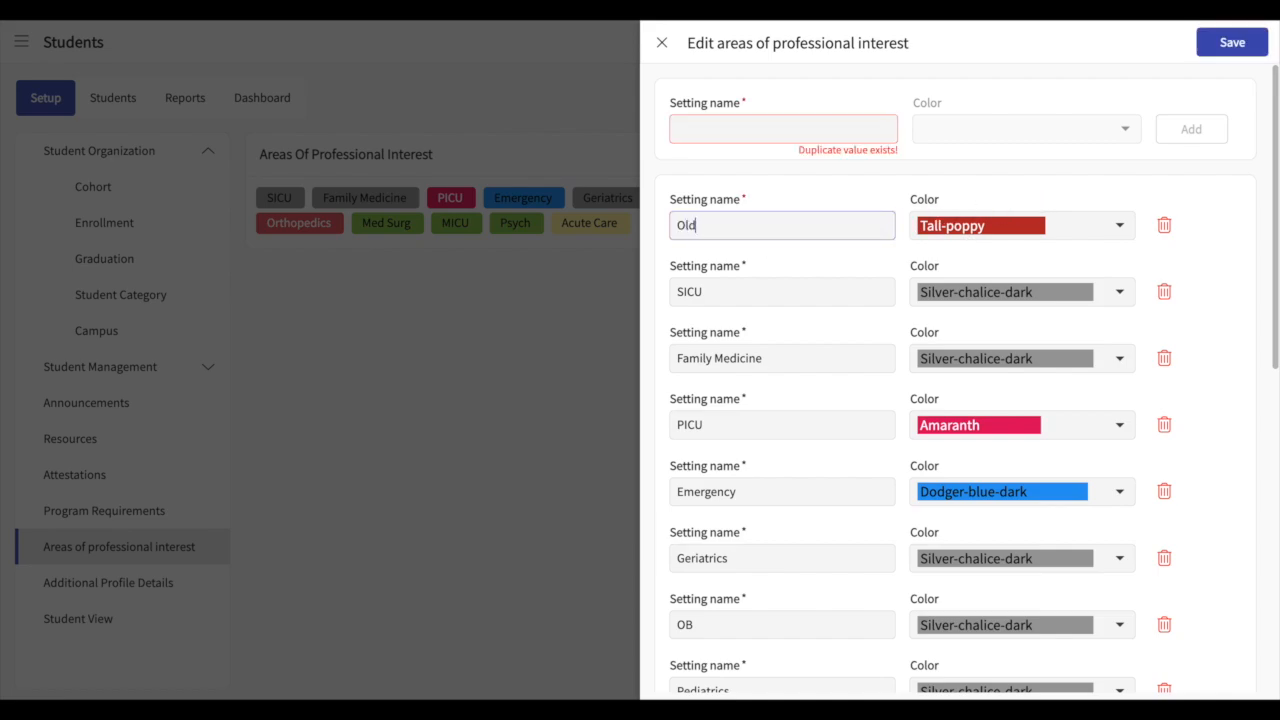
click(1120, 226)
click(1028, 333)
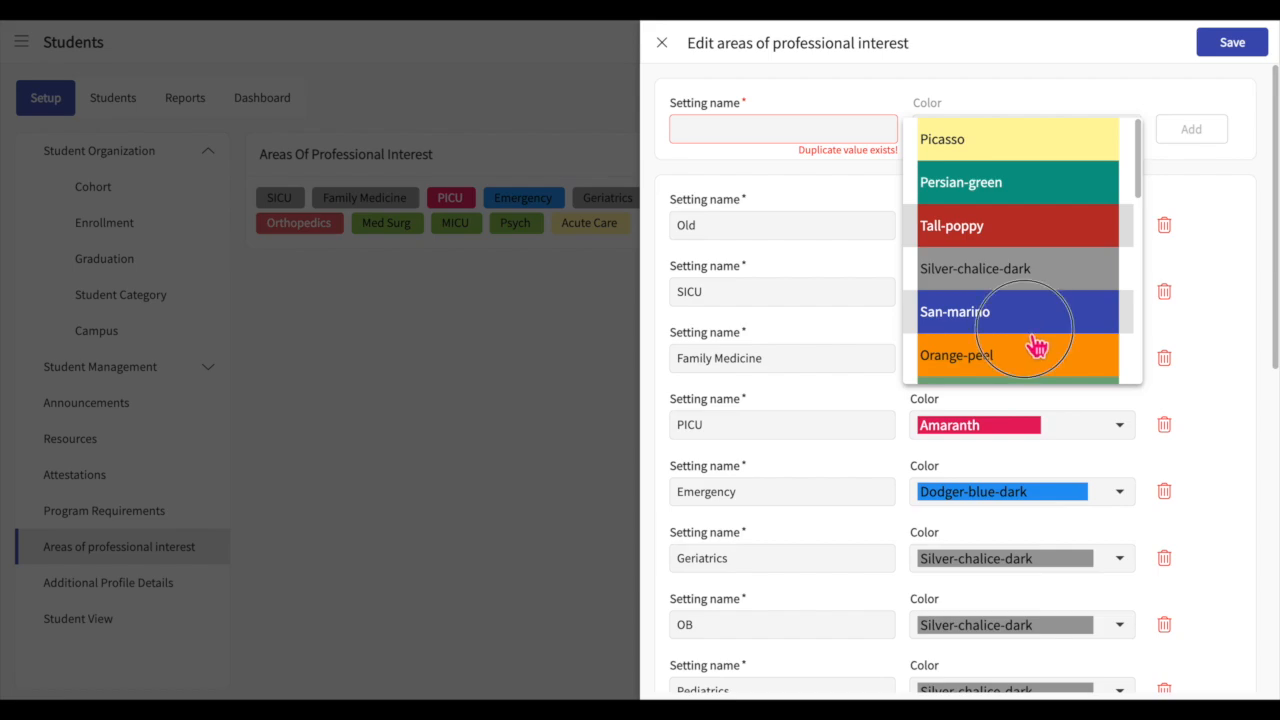
Step: Delete the "Old" area of professional interest
click(1172, 230)
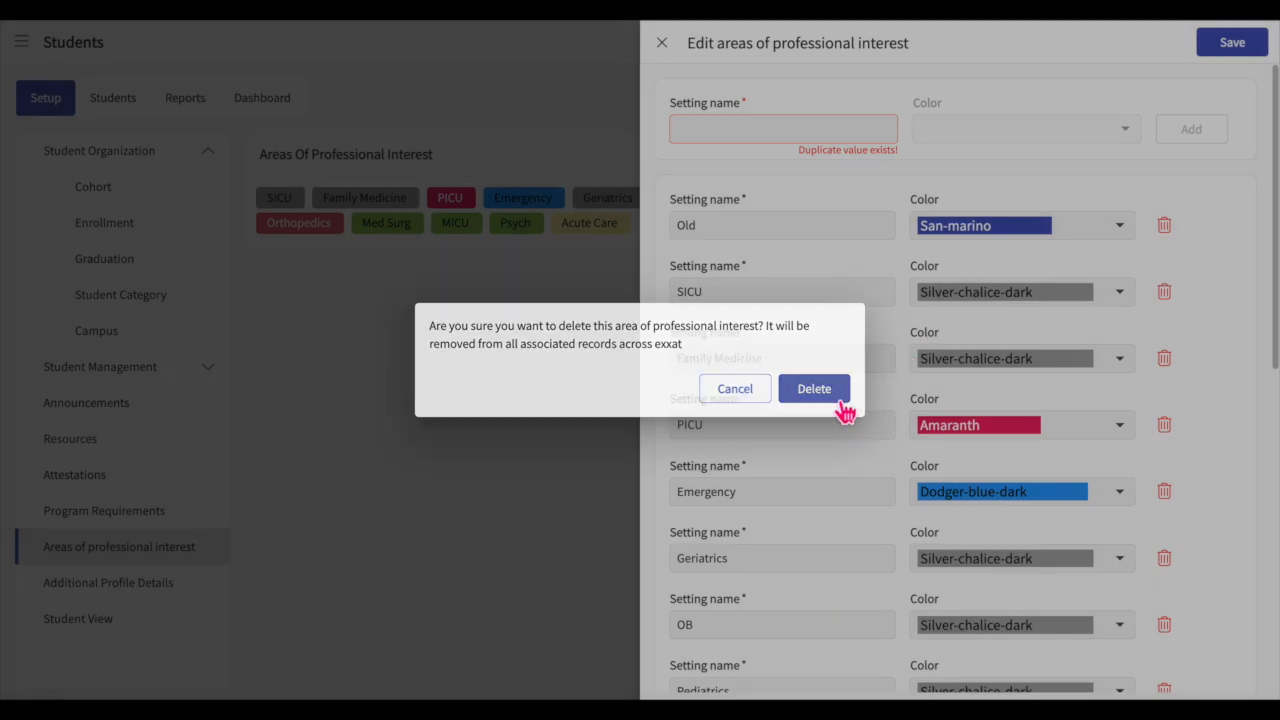
click(840, 400)
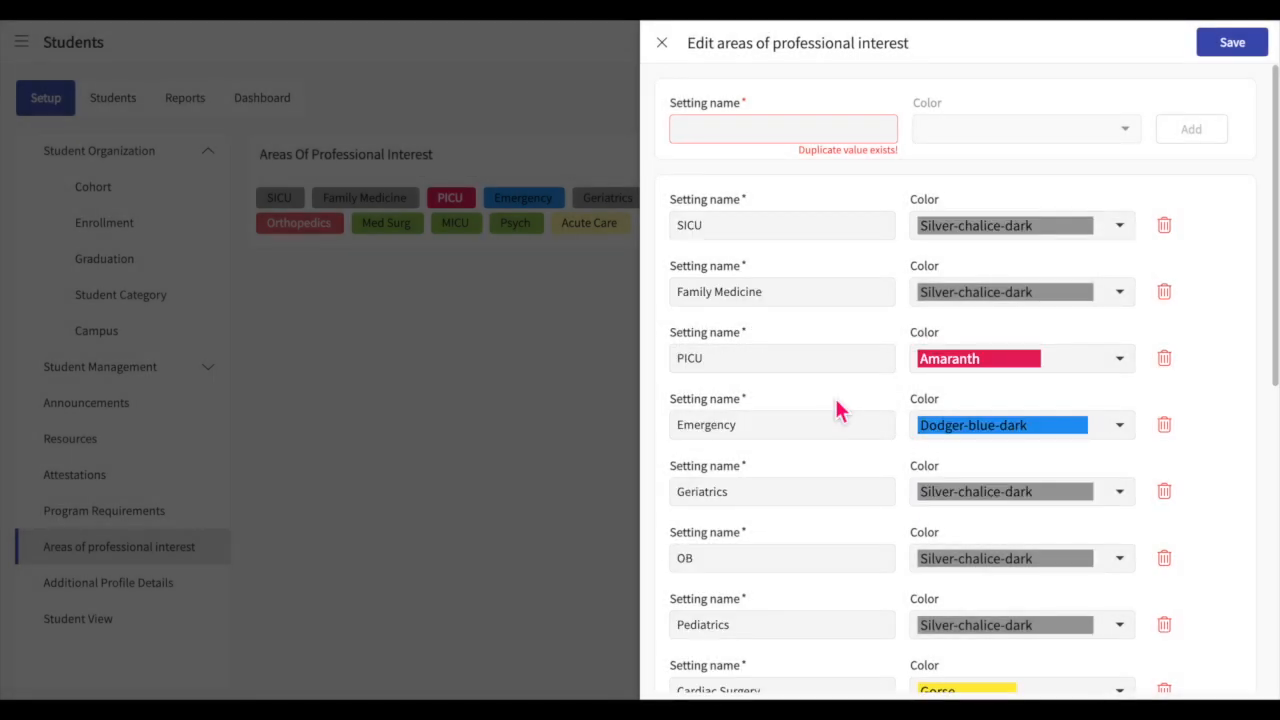
Step: Save the changes to the areas of professional interest and open the additional profile details
click(1232, 50)
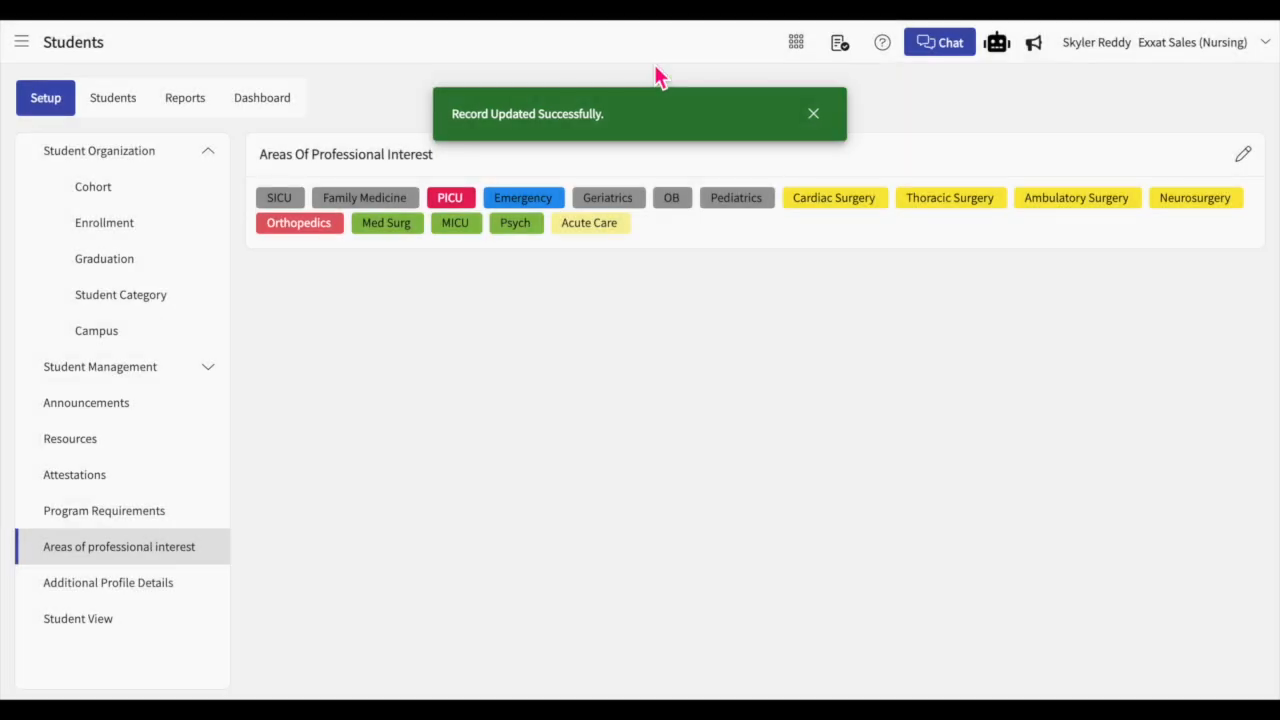
click(145, 595)
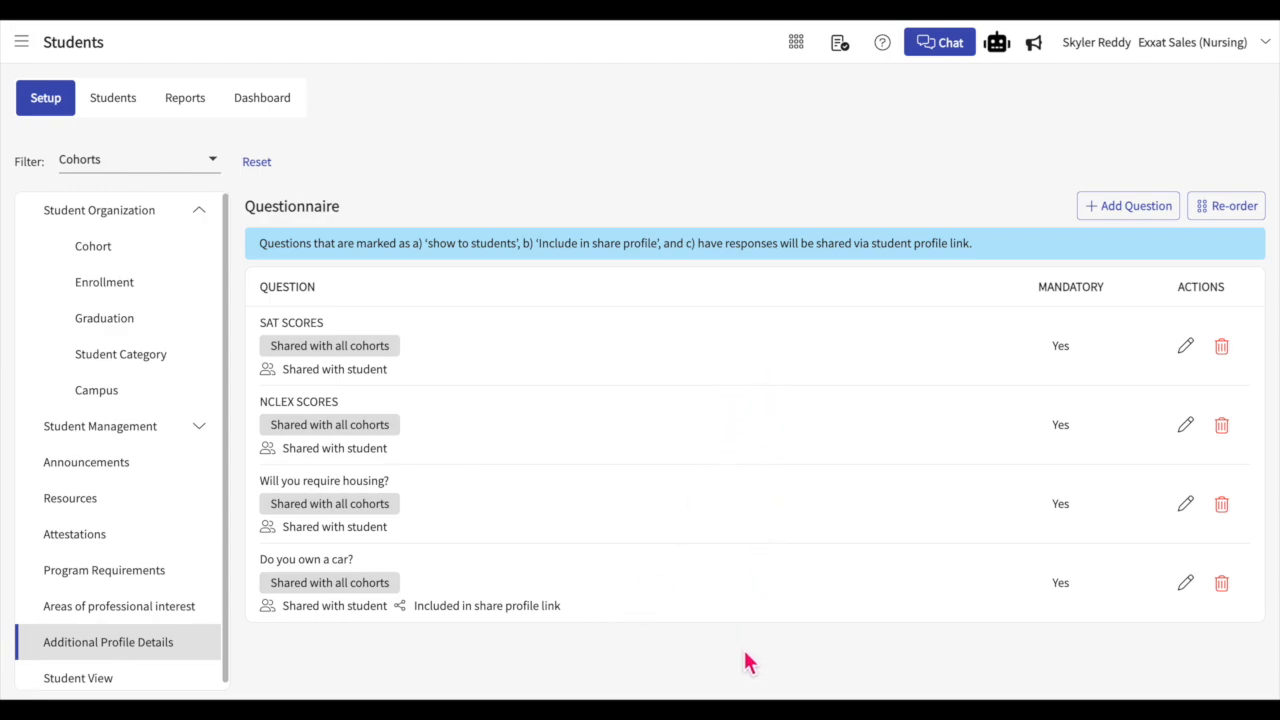
Step: Create a new profile question reading "ACT Score:", marked as mandatory and included in the share profile
click(1143, 204)
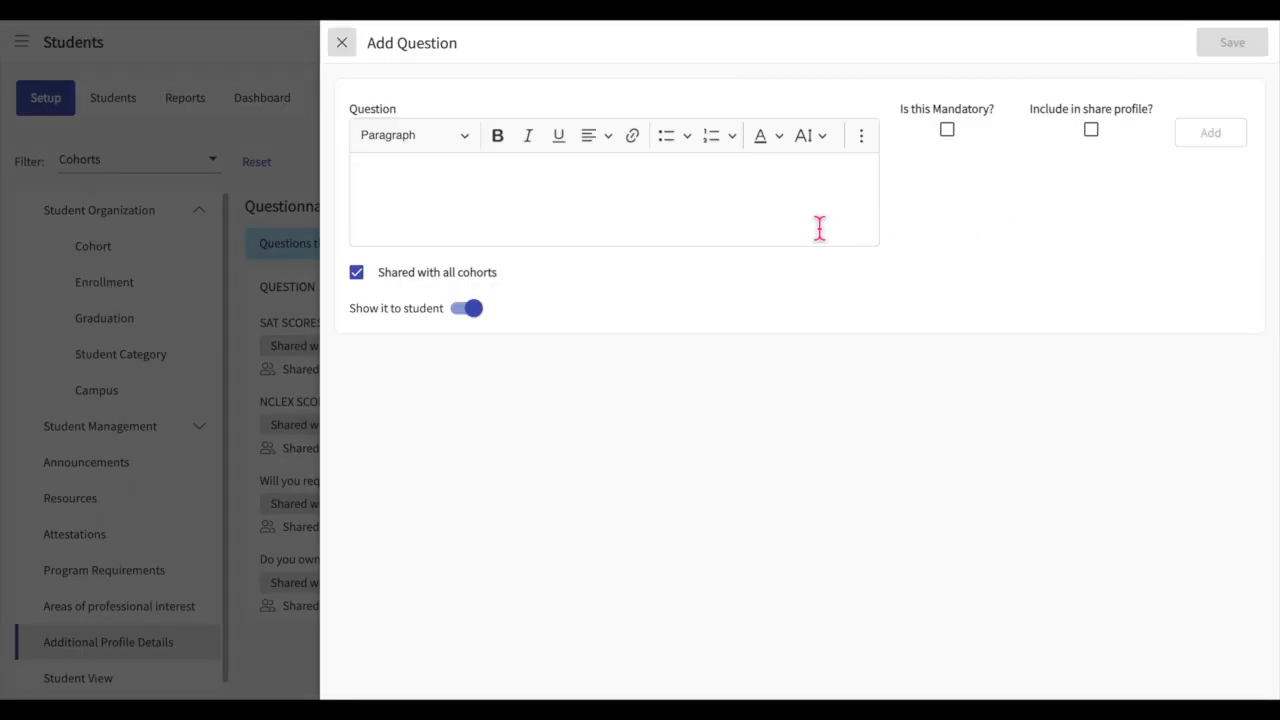
click(704, 202)
text(ACT)
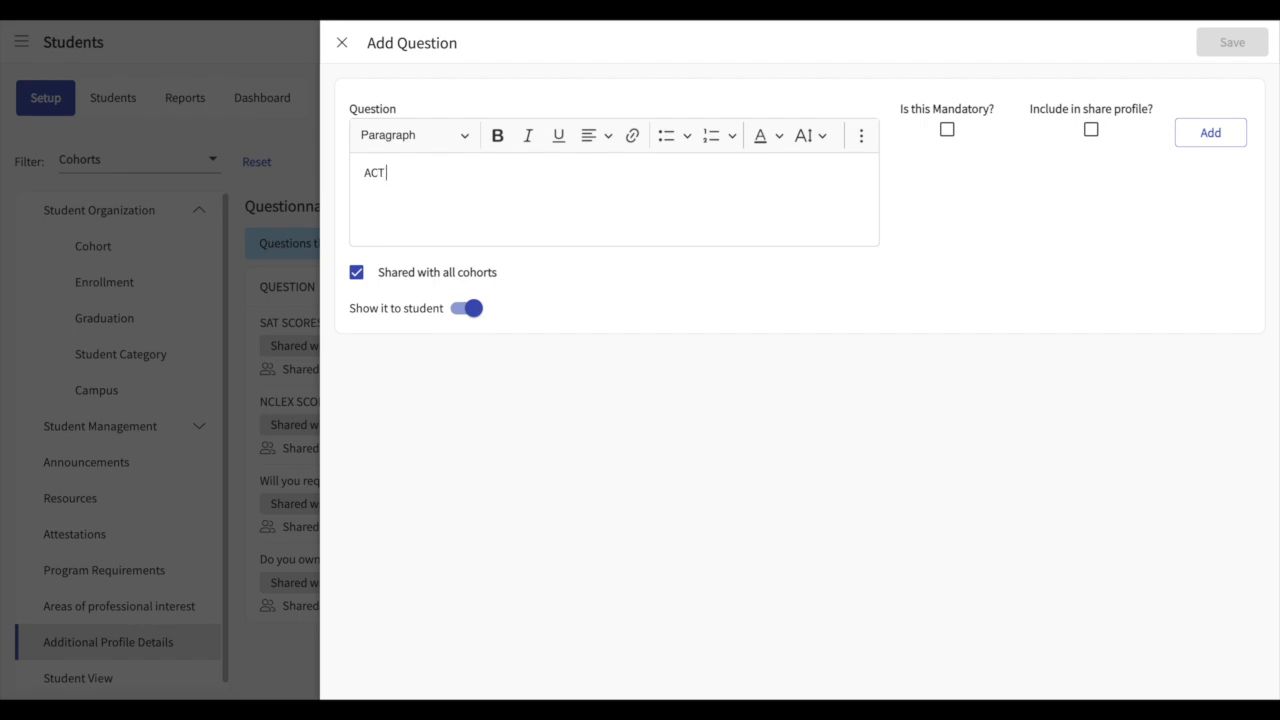
text( Score)
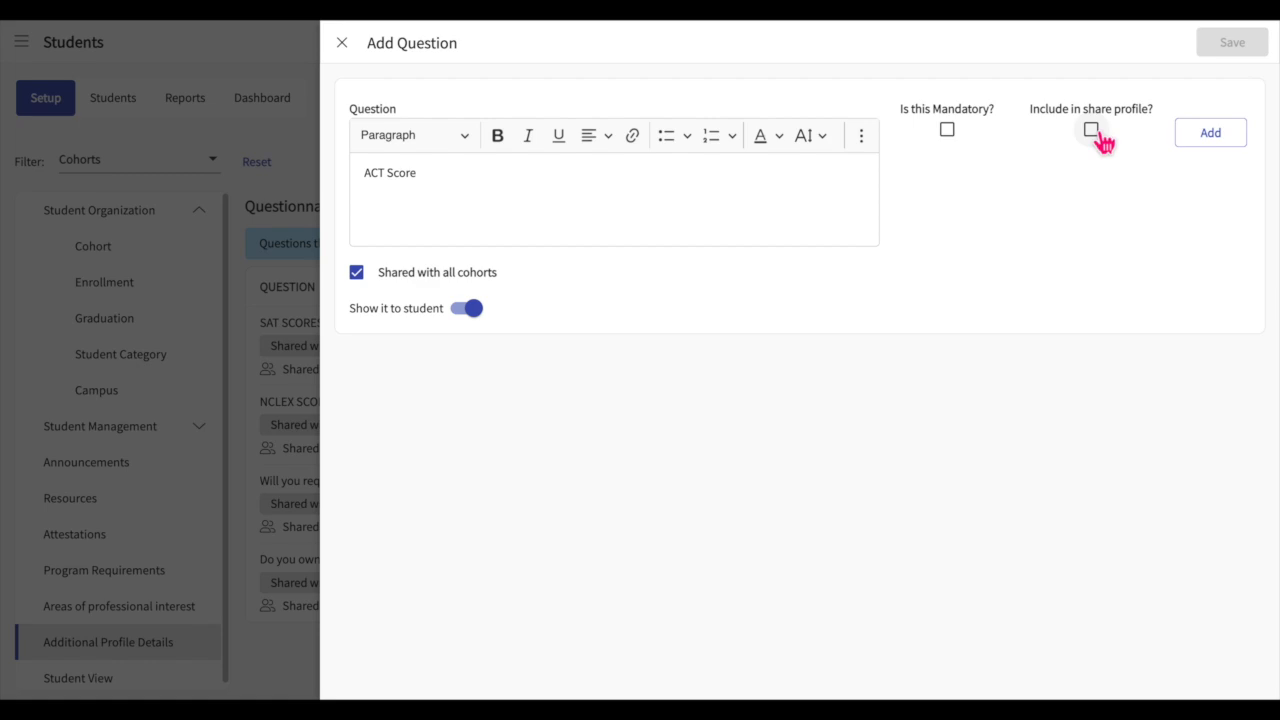
click(947, 130)
click(1092, 131)
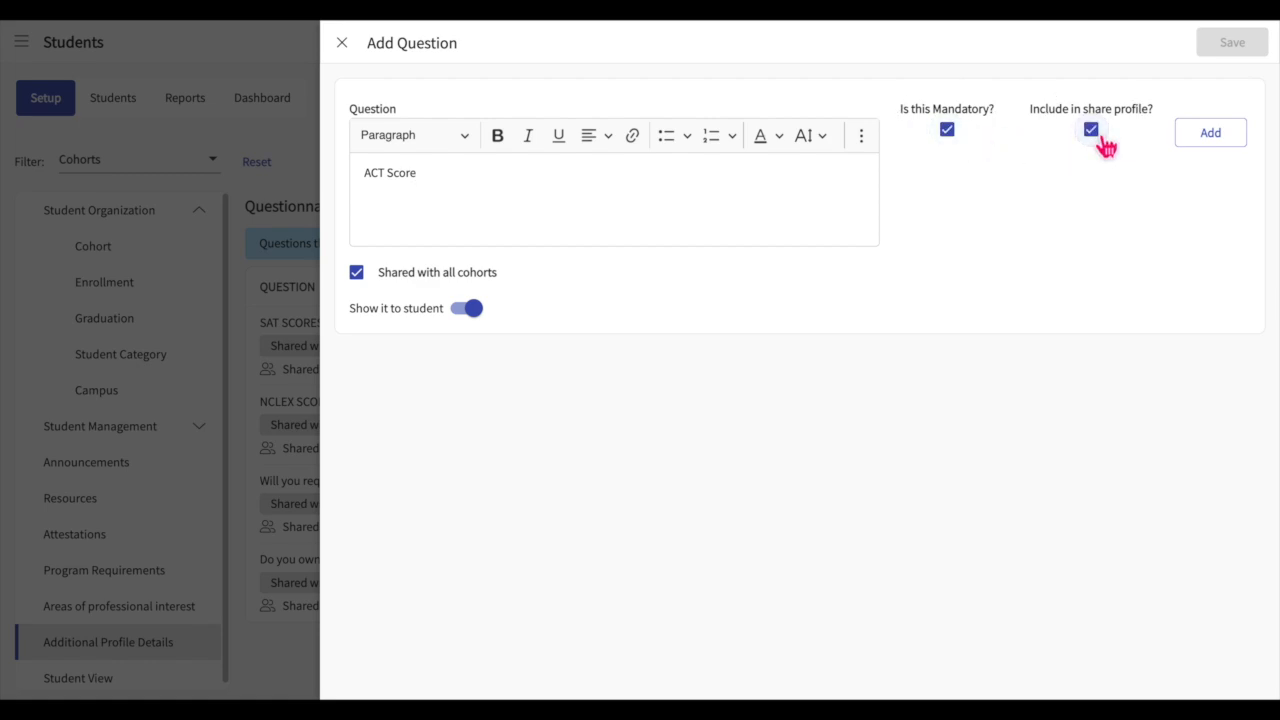
click(540, 195)
text(:)
Step: Keep the ACT Score question shared with all cohorts and shown to students, then add it to the questionnaire and save
click(392, 281)
click(396, 285)
click(478, 314)
click(482, 314)
click(1218, 140)
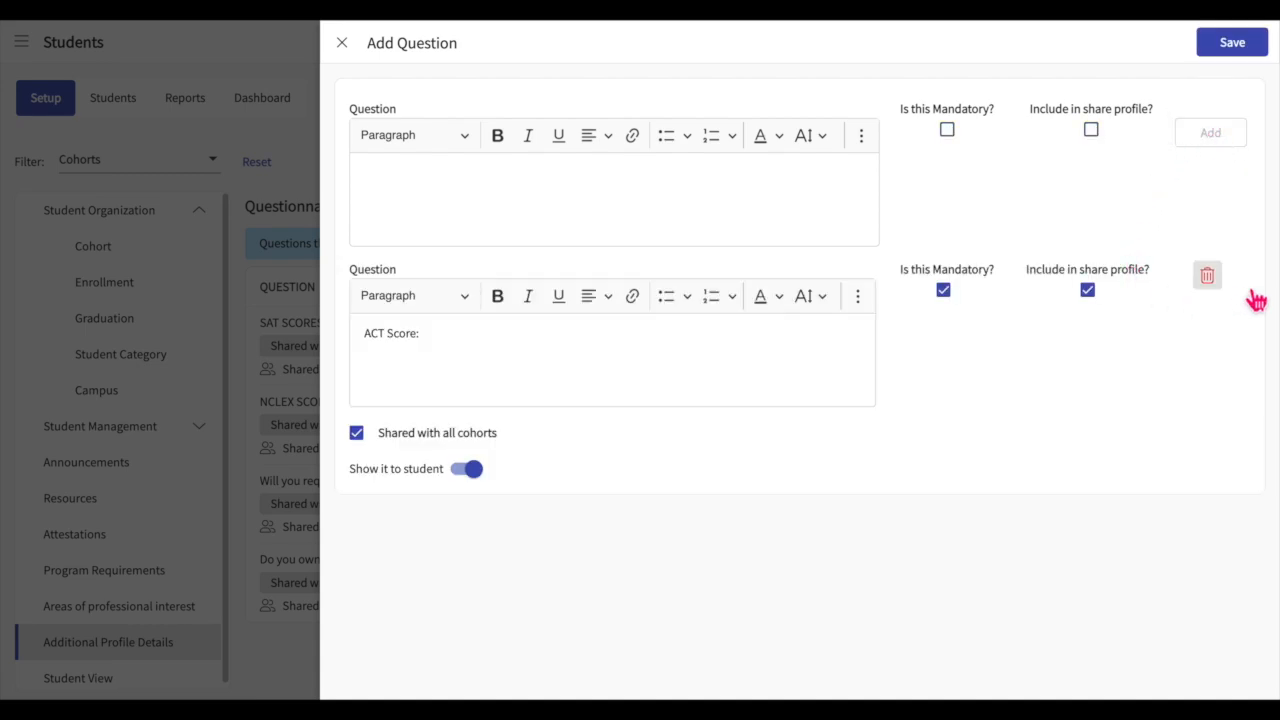
click(1263, 55)
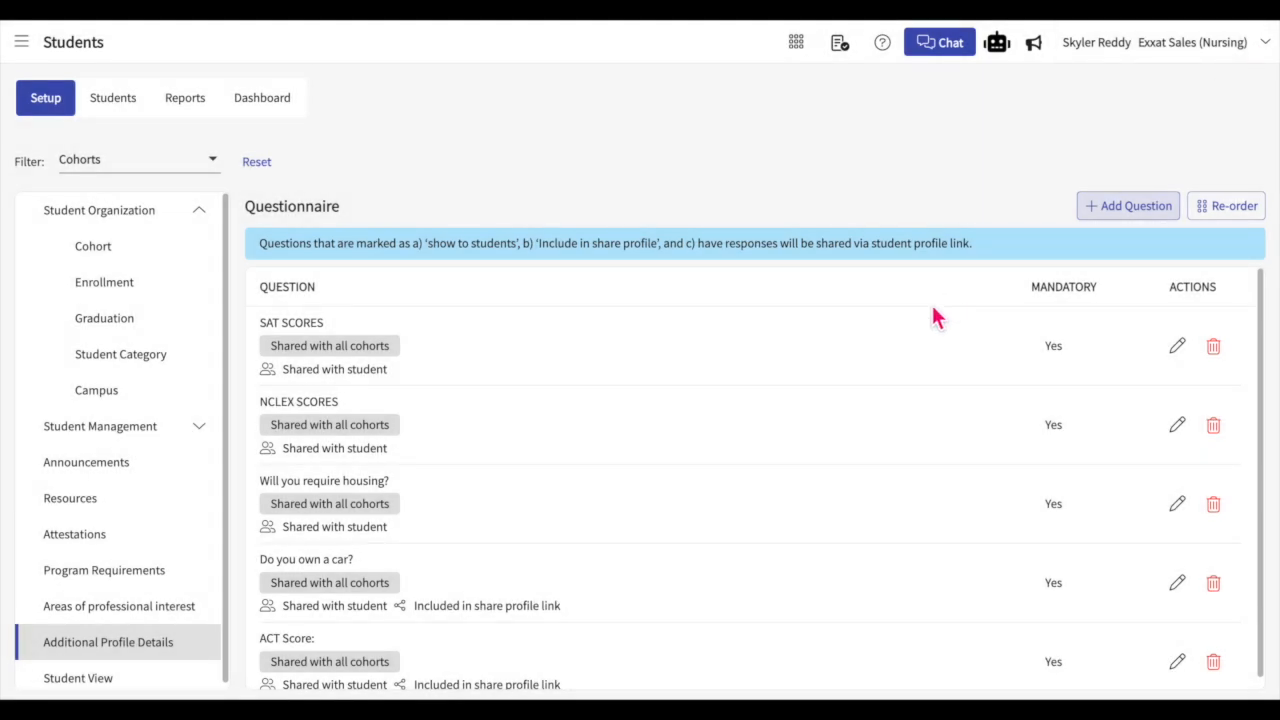
Step: Review the questionnaire's questions and the cohorts available for filtering them
scroll(731, 417, down, 1)
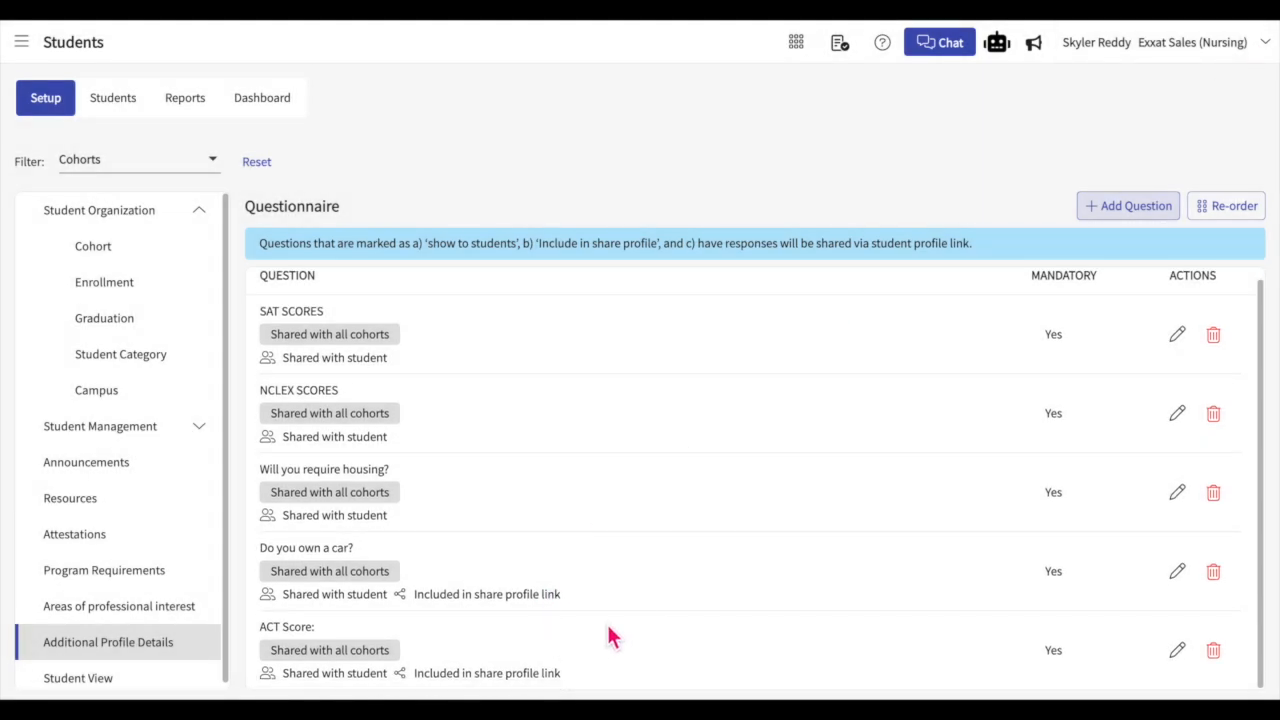
scroll(648, 621, up, 1)
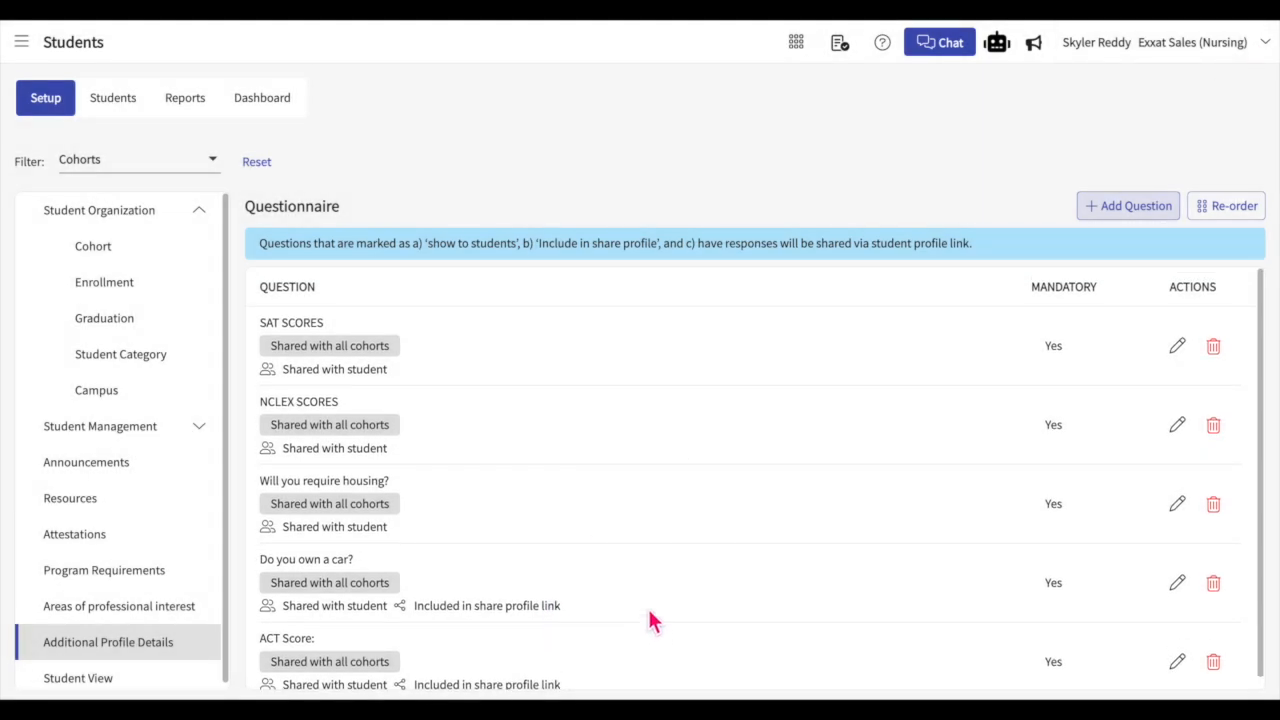
click(210, 165)
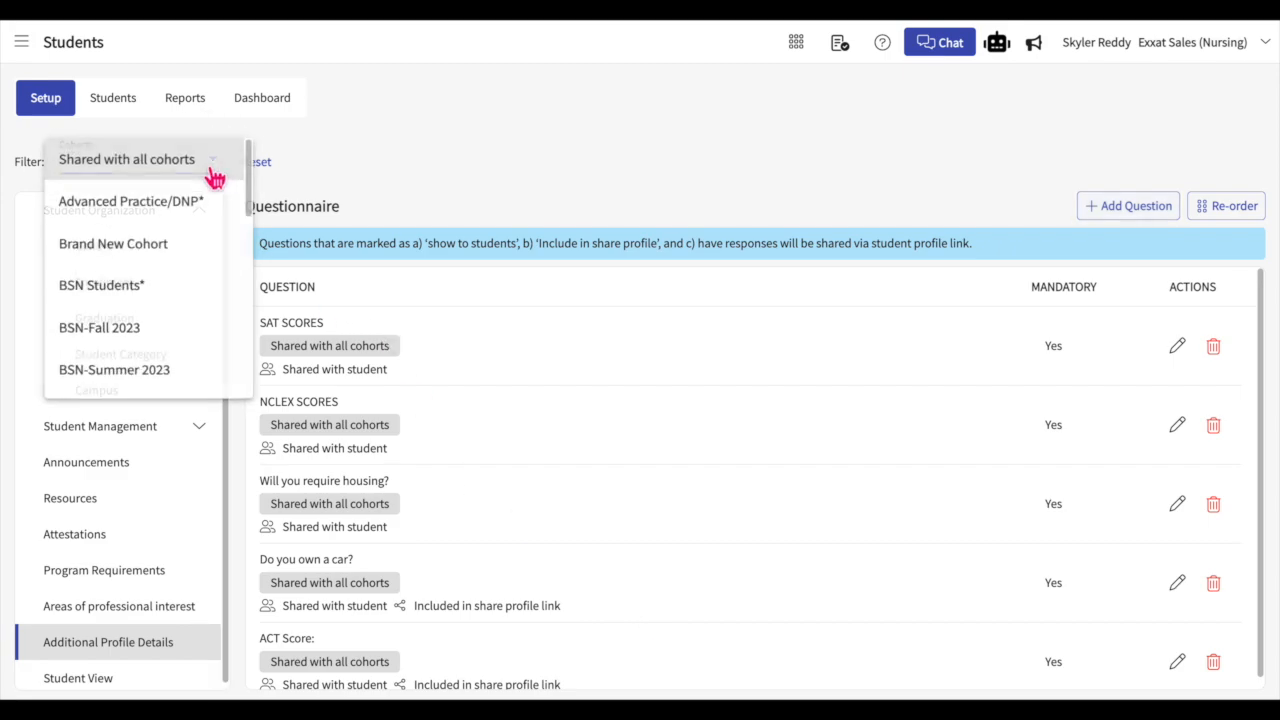
click(519, 175)
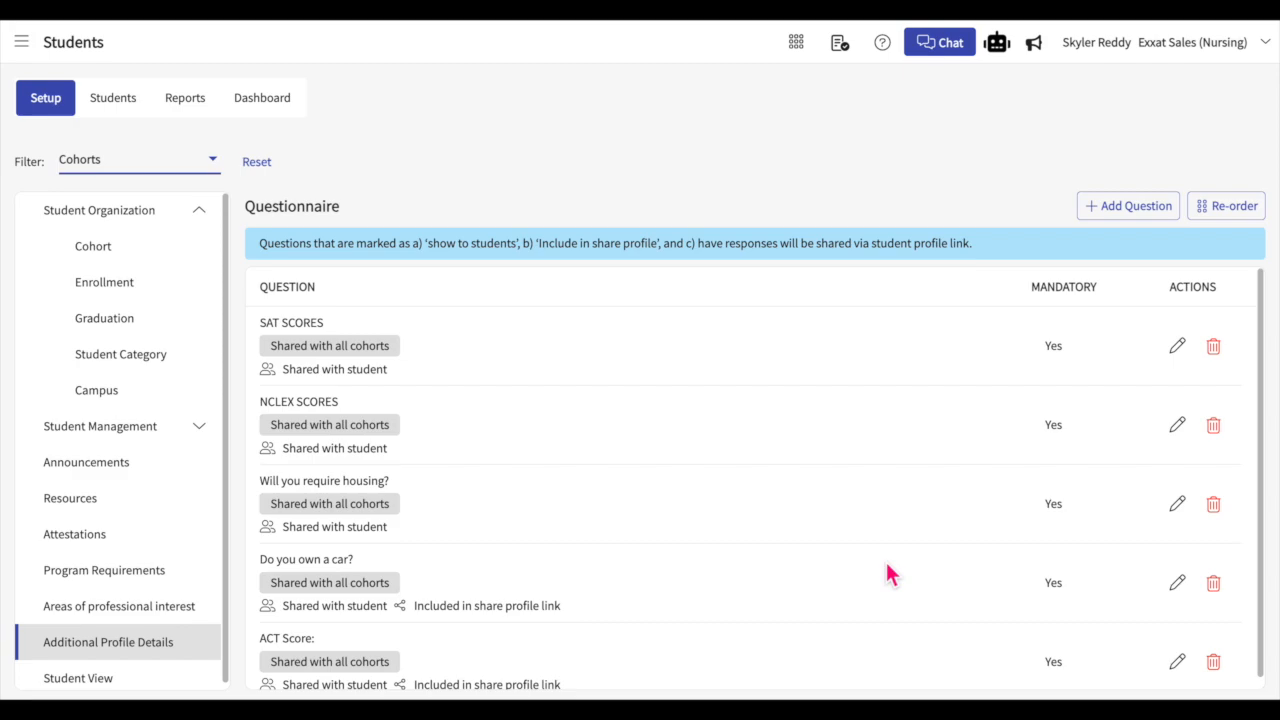
Step: Reorder the questions so ACT Score follows SAT SCORES and "Do you own a car?" precedes "Will you require housing?", and save
click(1248, 218)
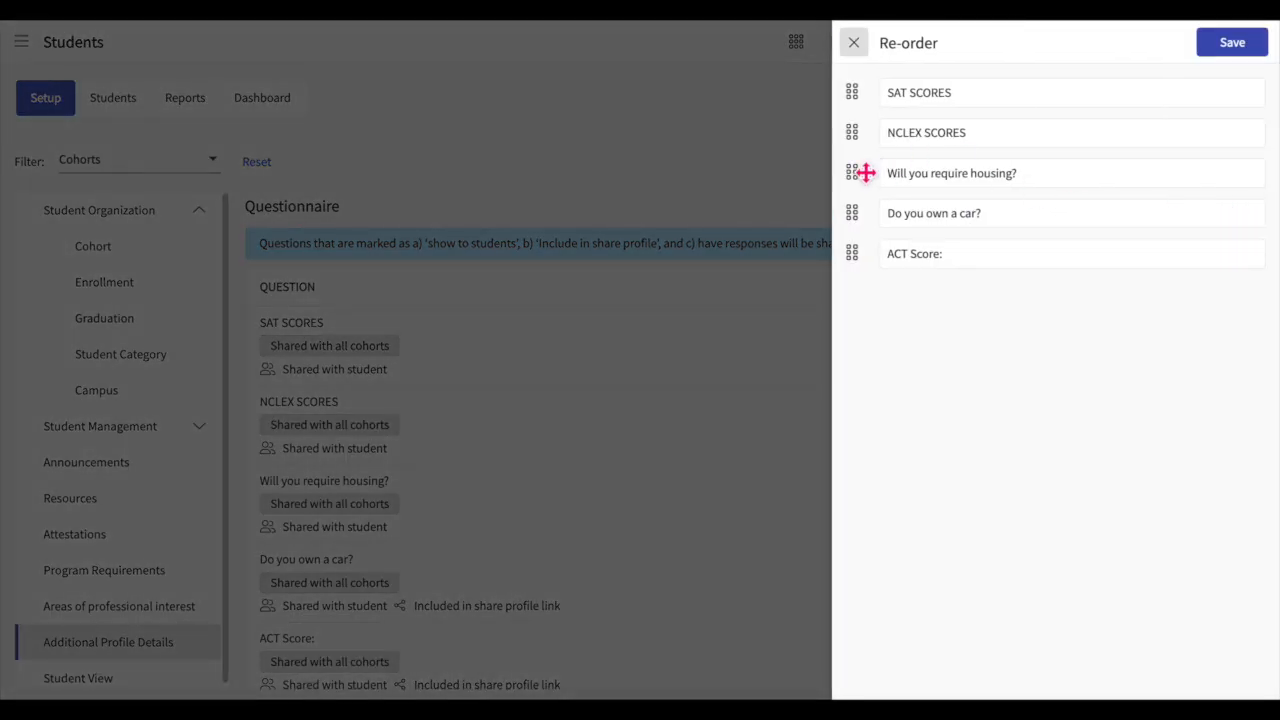
drag(865, 173, 849, 149)
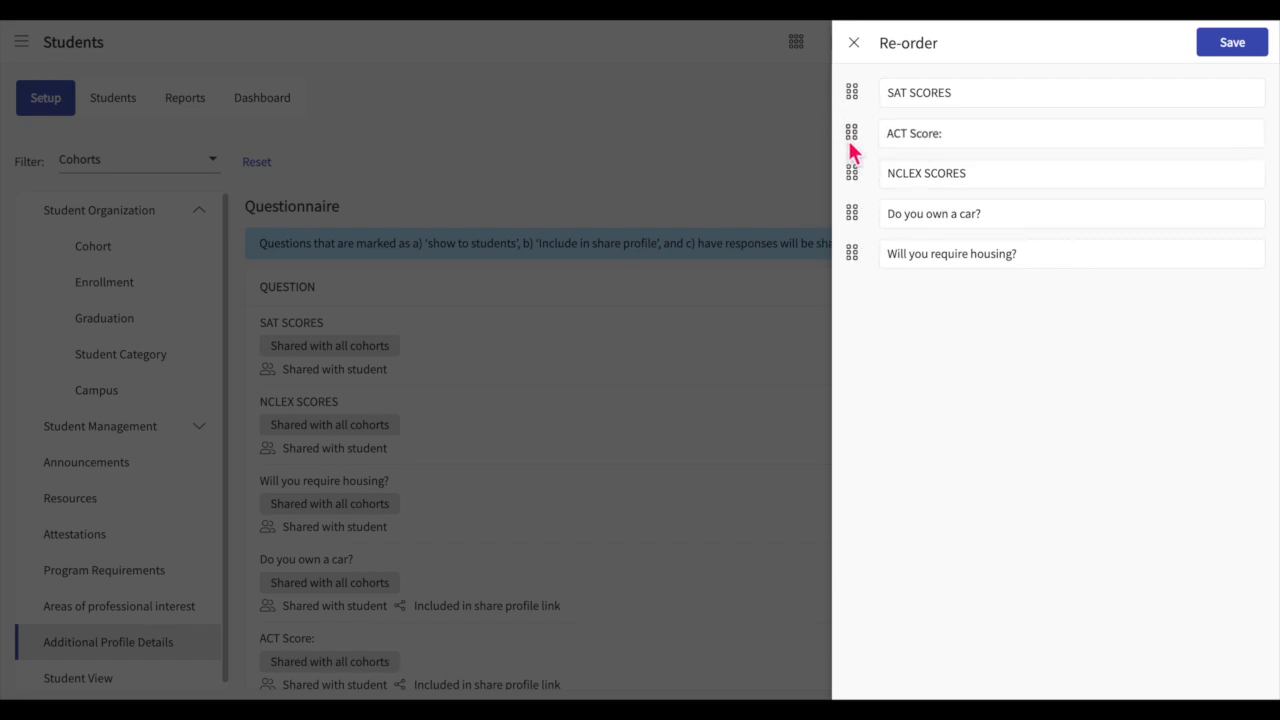
click(1254, 48)
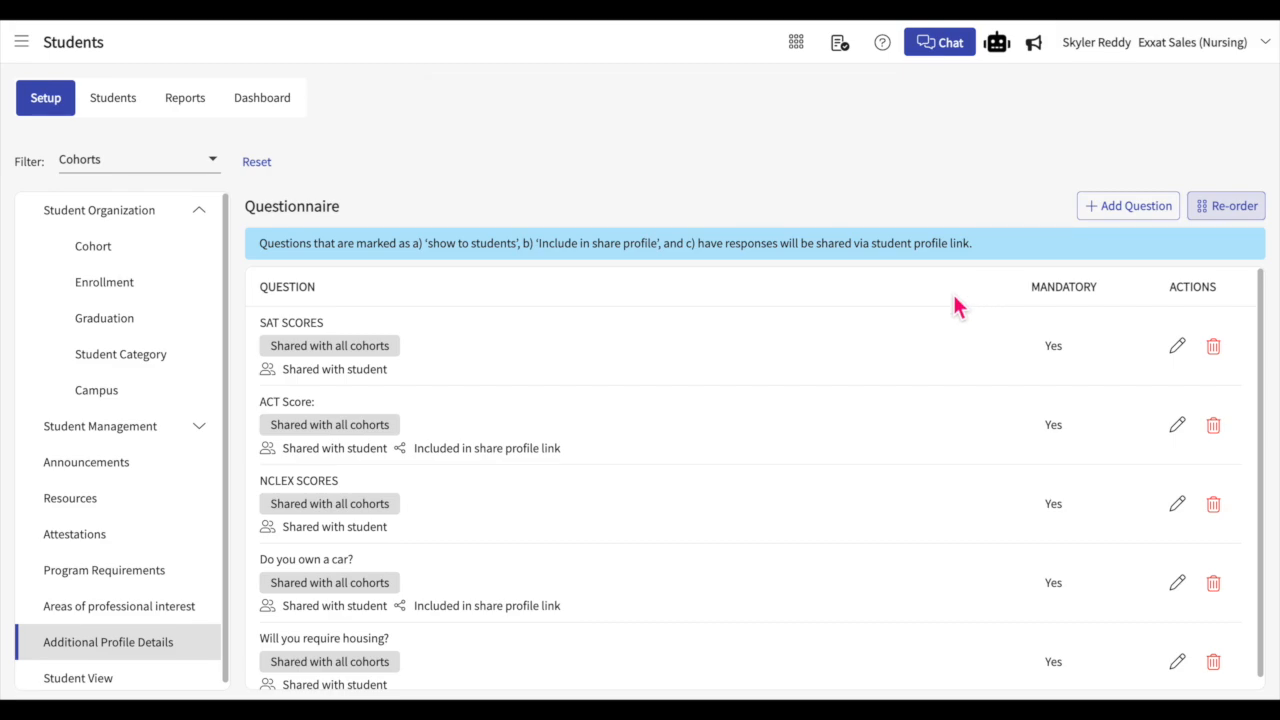
scroll(758, 434, down, 1)
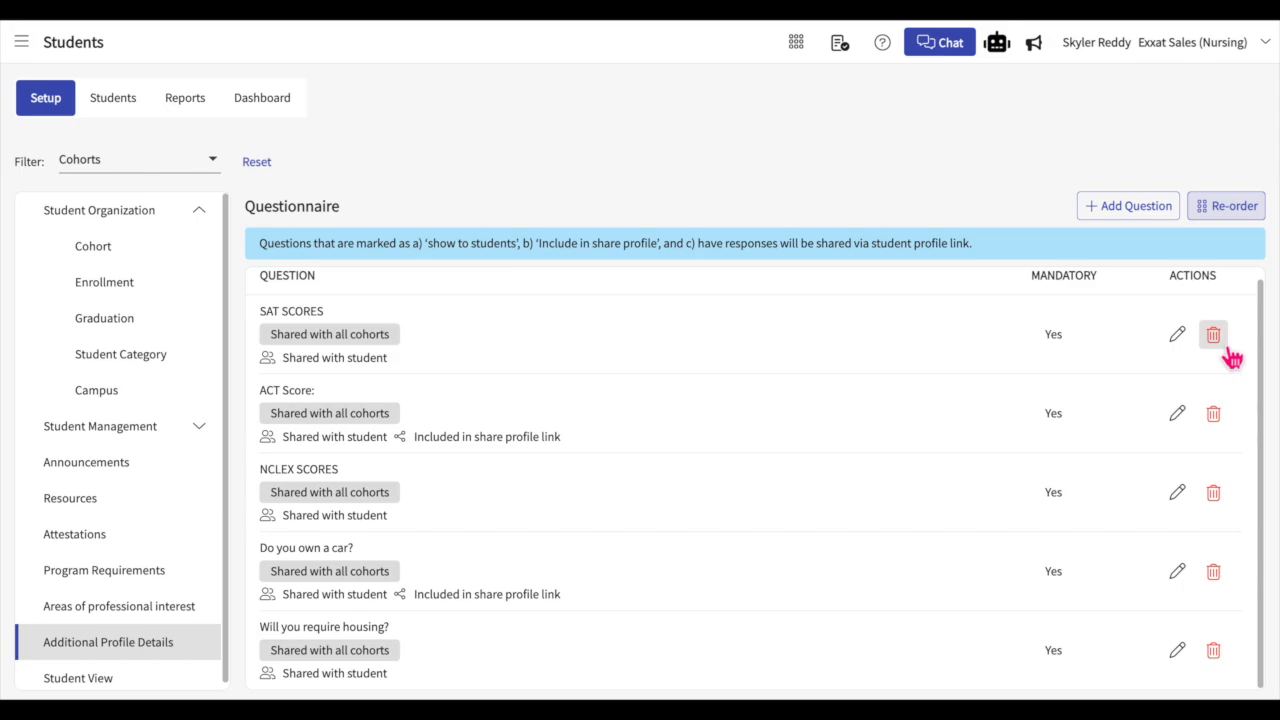
Step: In the Student View settings, turn off Contract Documents and keep Housing and Parking and Add Preceptor enabled
click(88, 683)
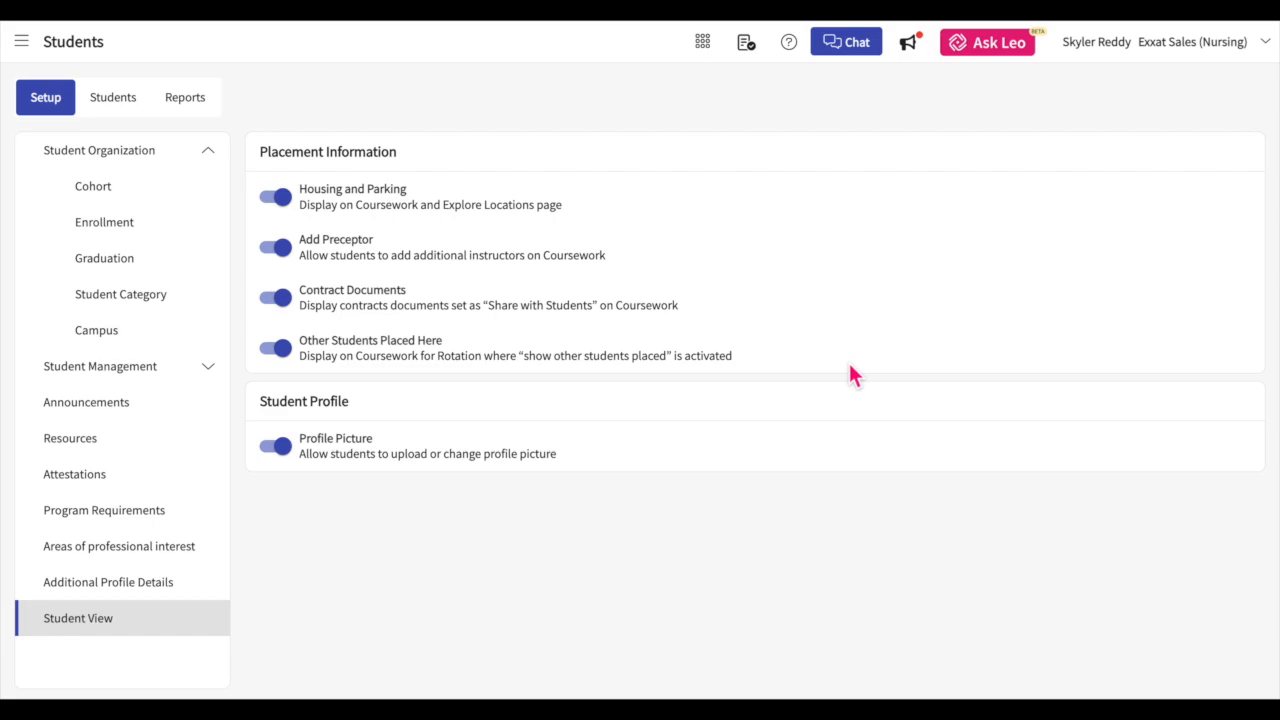
click(290, 203)
click(287, 205)
click(286, 306)
click(286, 306)
click(288, 212)
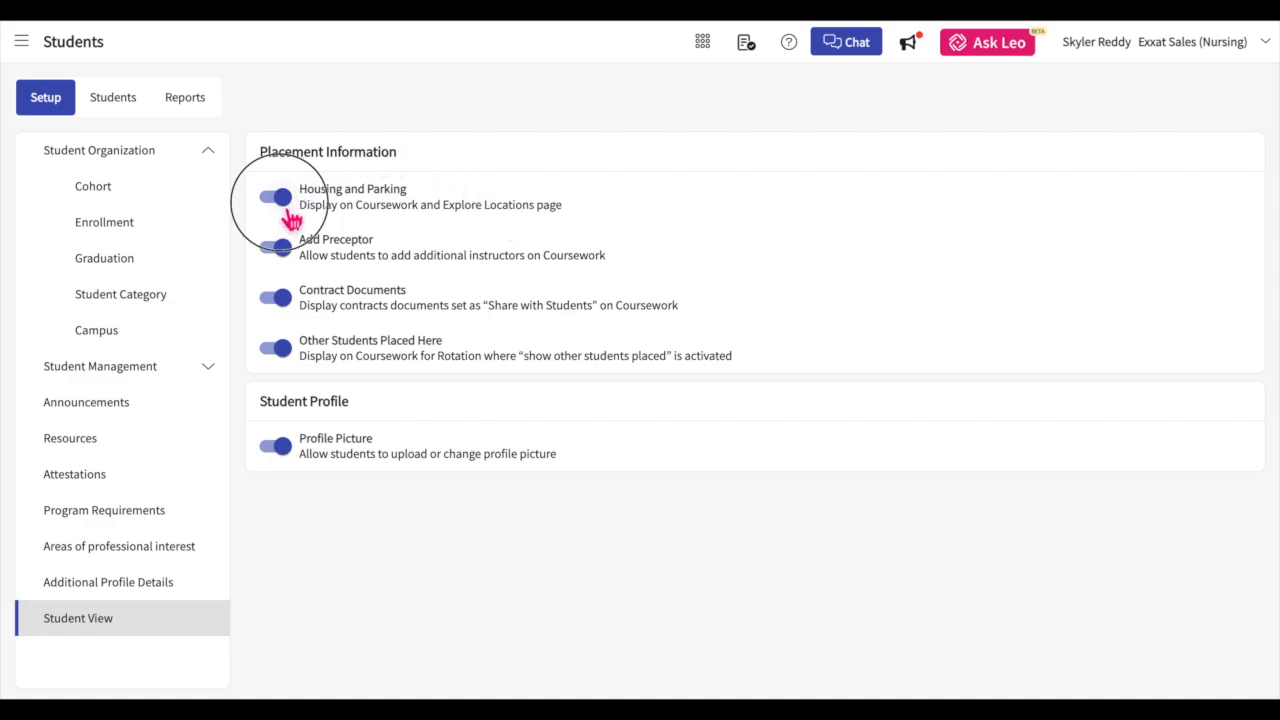
click(288, 212)
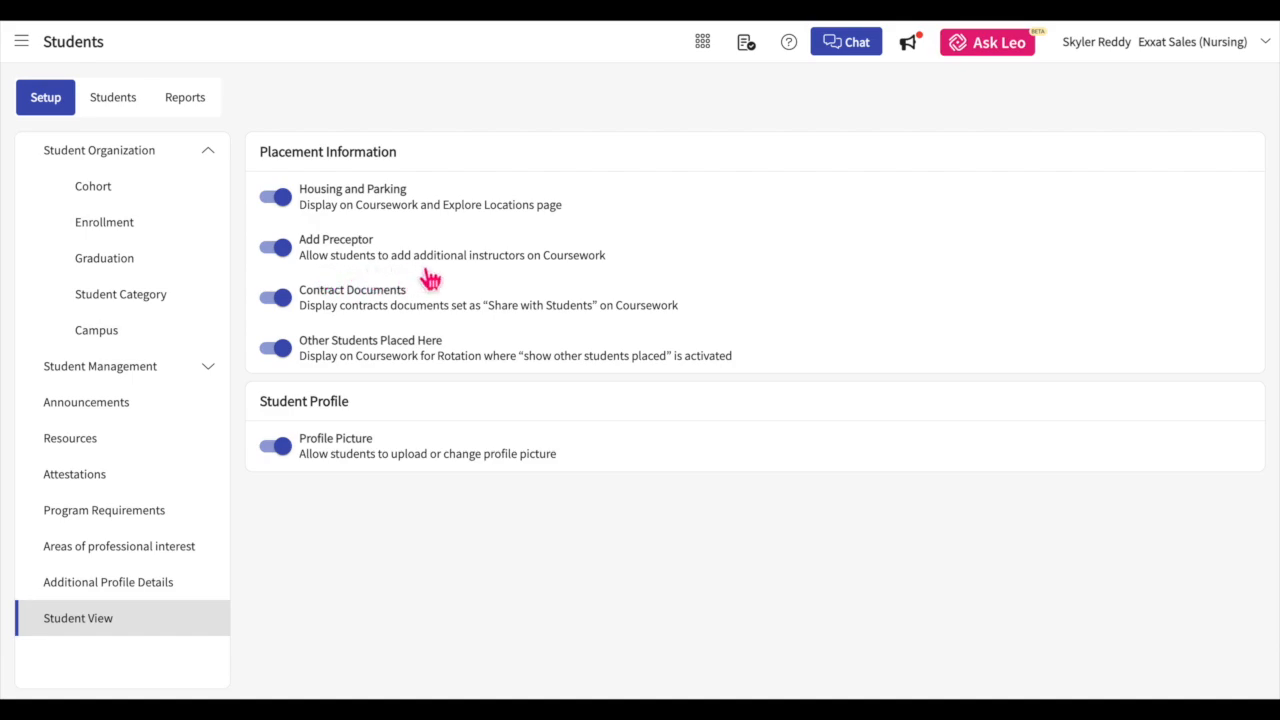
click(290, 262)
click(294, 310)
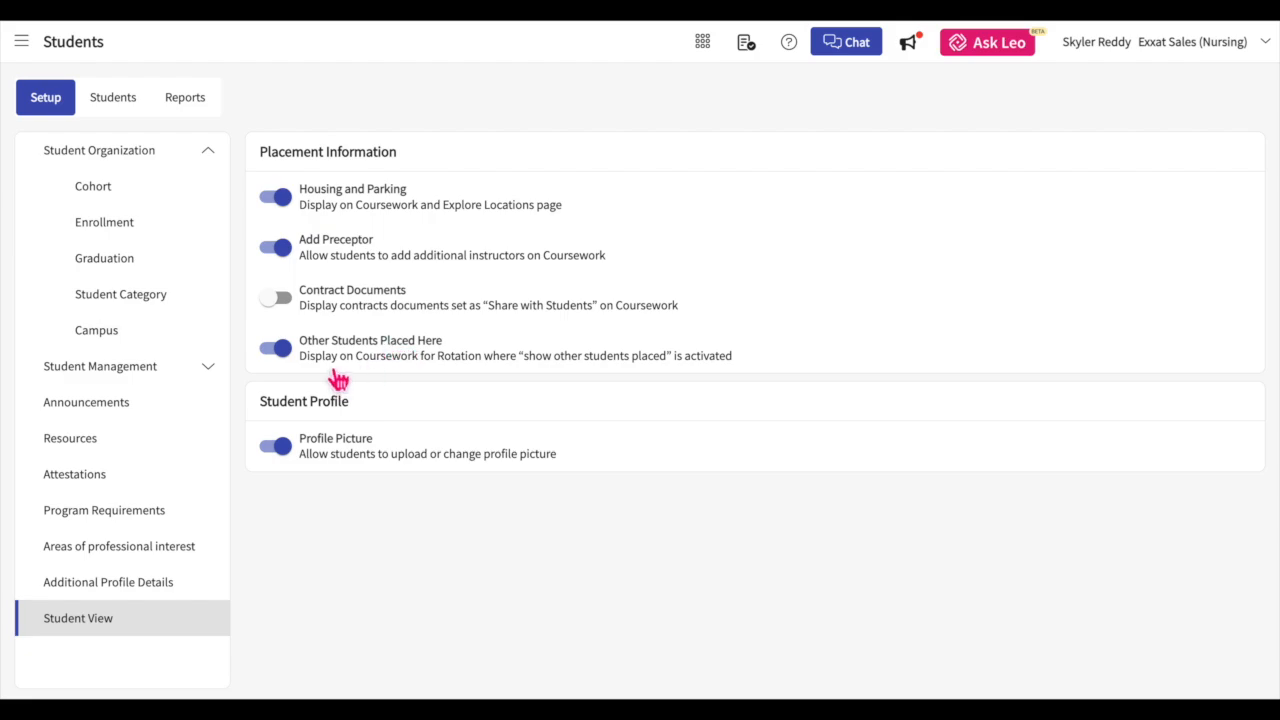
Step: Switch the Other Students Placed Here and Profile Picture options off and back on
click(290, 360)
click(290, 360)
click(286, 452)
click(287, 452)
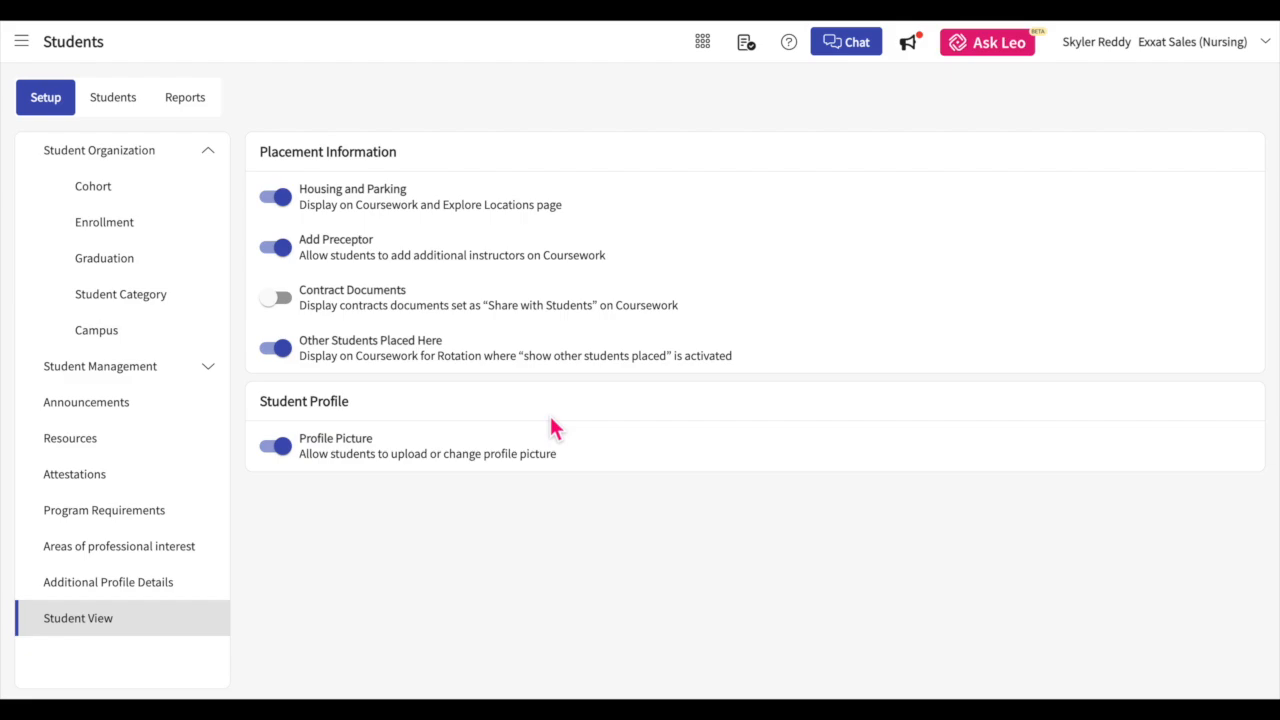